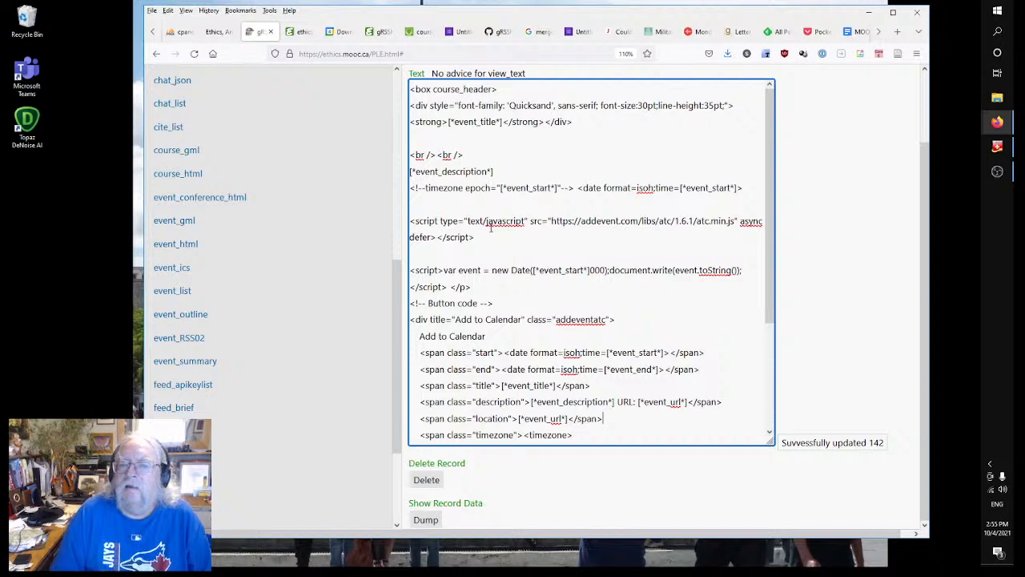
# Check the event page, and move the start date tag in the view template onto its own line below the timezone comment.
pyautogui.click(305, 32)
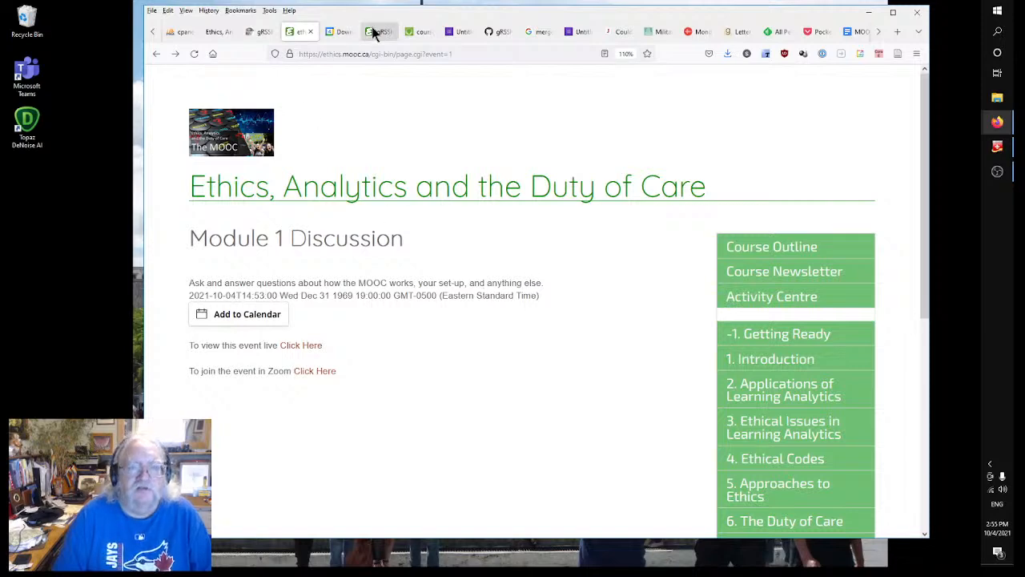
pyautogui.click(264, 32)
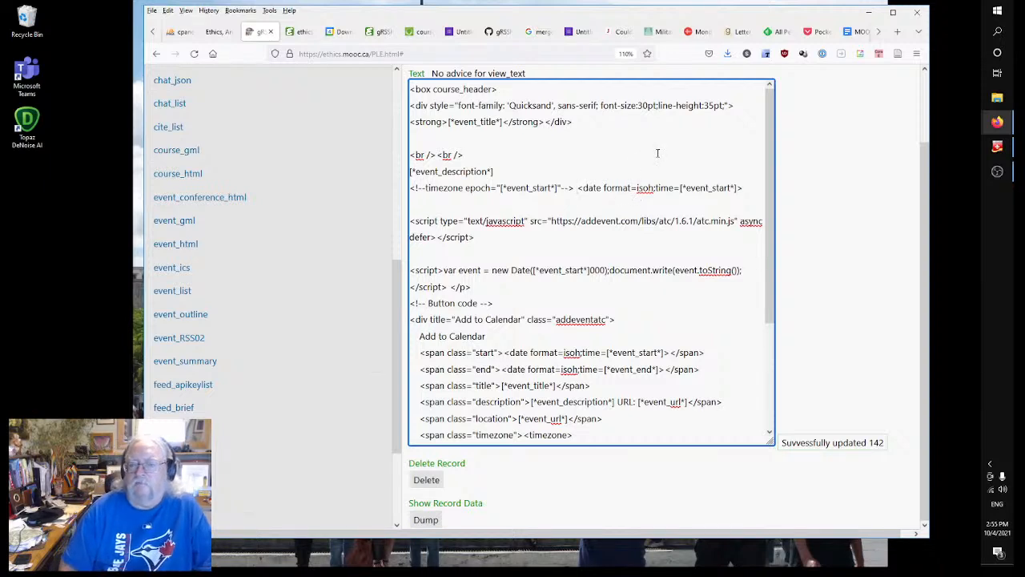
pyautogui.press('Return')
pyautogui.press('Return')
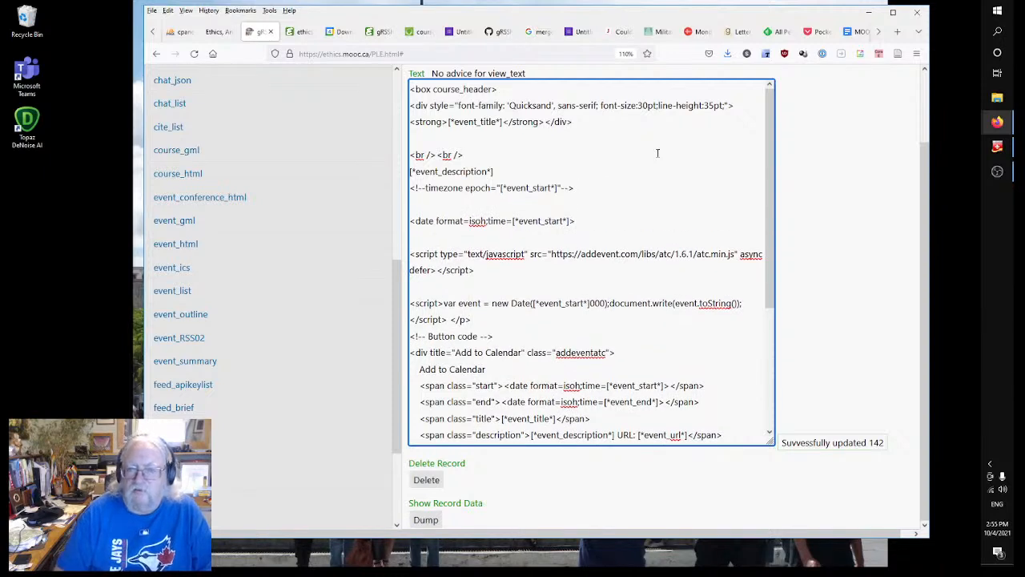
# Copy the double line break `<br /><br />` and insert it directly after the [*event_description*] tag in the template.
pyautogui.moveTo(482, 154); pyautogui.dragTo(407, 160)
pyautogui.hotkey('ctrl', 'c')
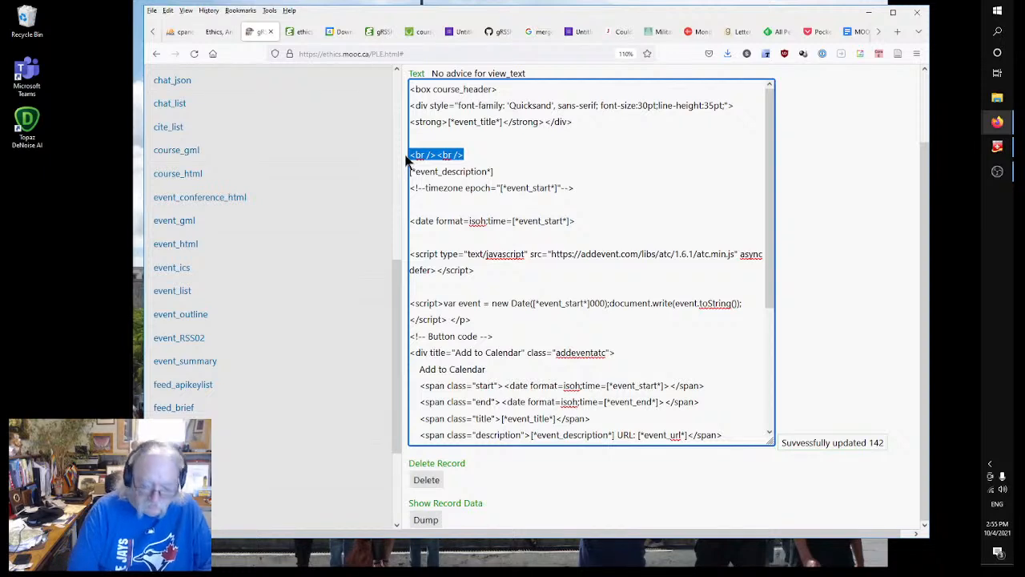
pyautogui.click(596, 185)
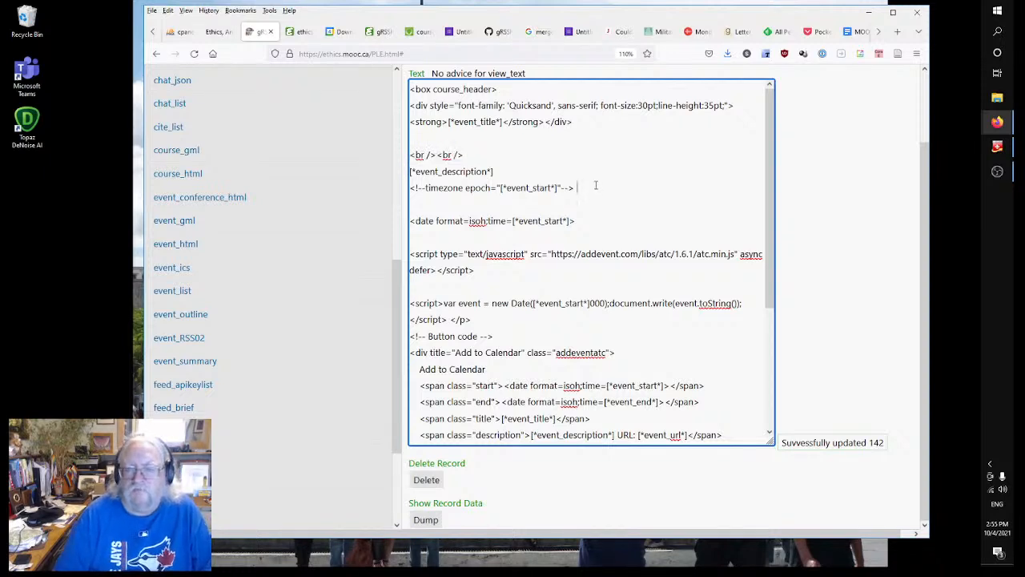
pyautogui.click(515, 175)
pyautogui.hotkey('ctrl', 'v')
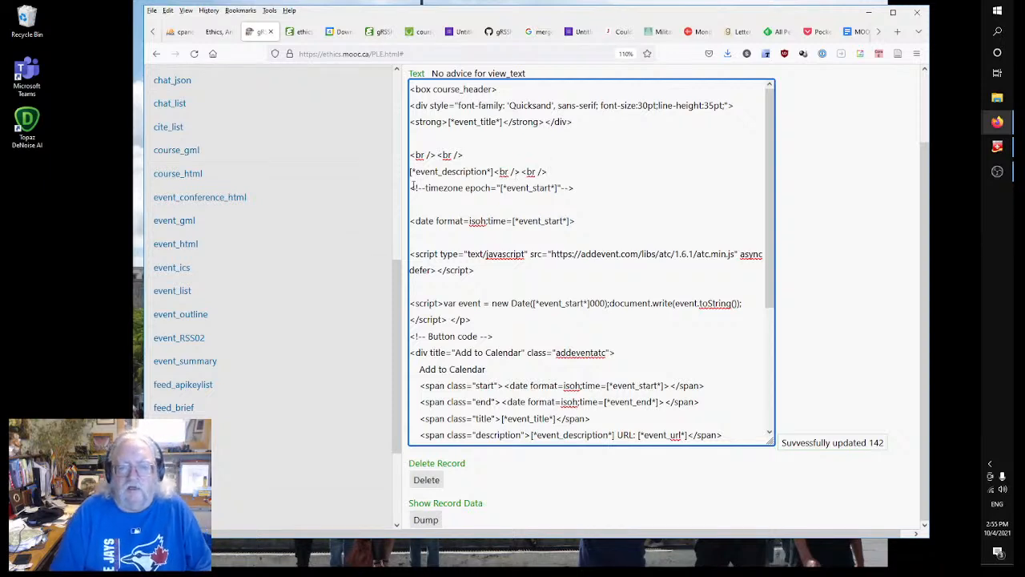
# Add the label "Start:" before the timezone comment and bring the start date tag back up onto that line.
pyautogui.click(410, 189)
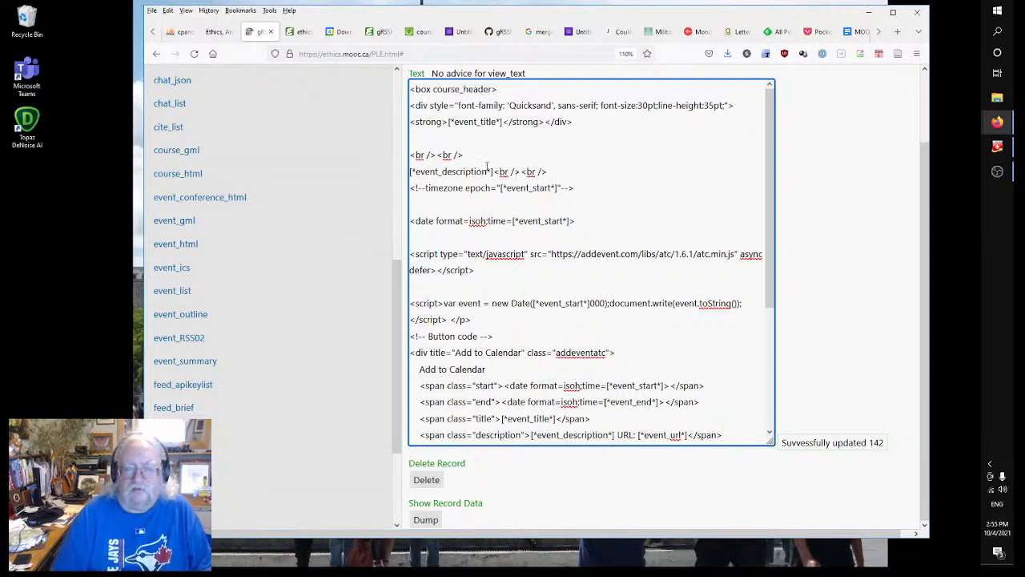
pyautogui.write('Start:')
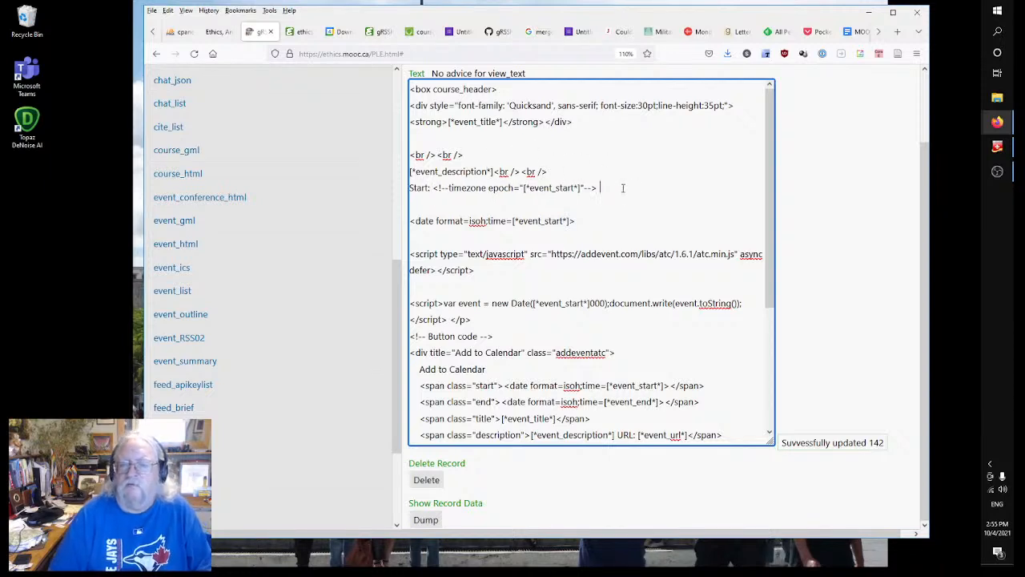
pyautogui.press('Delete')
pyautogui.press('Delete')
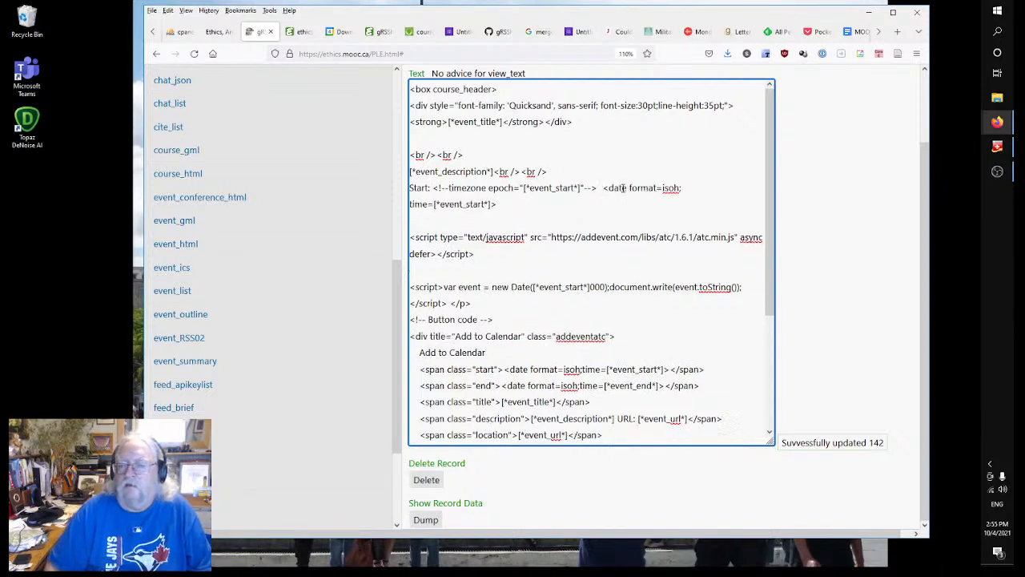
# Delete the timezone epoch comment between the "Start:" label and the date tag.
pyautogui.moveTo(433, 187); pyautogui.dragTo(598, 187)
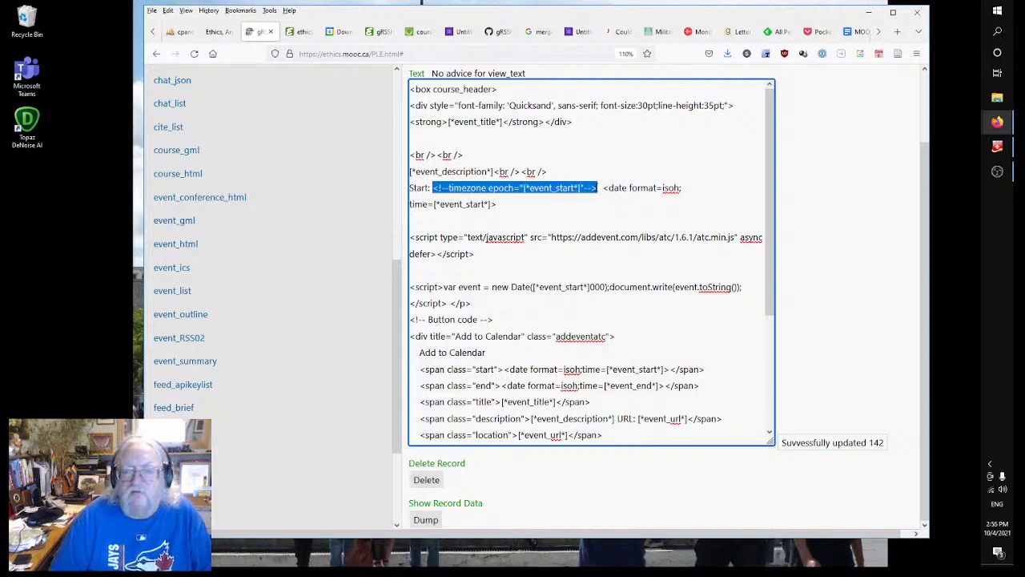
pyautogui.click(583, 201)
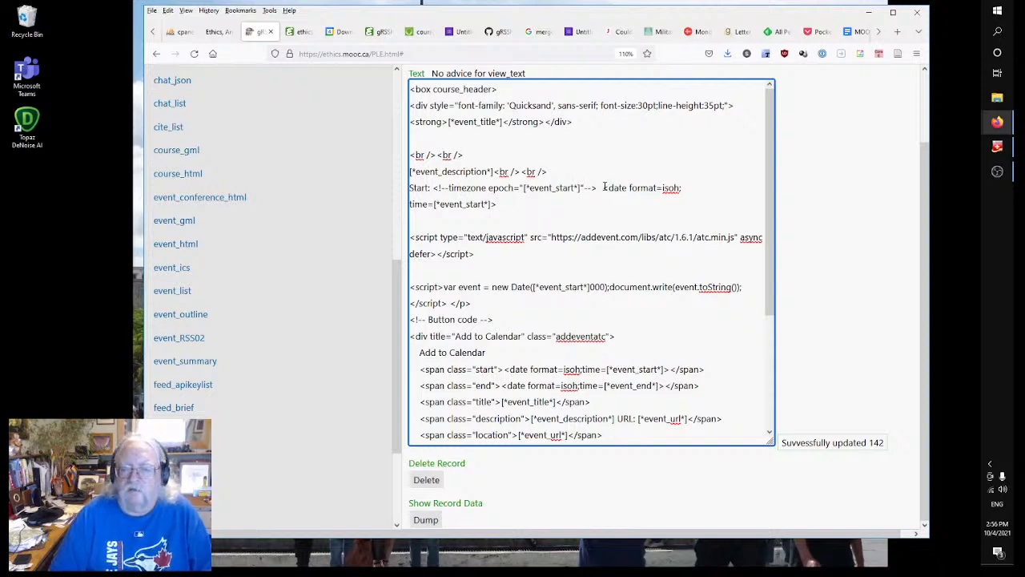
pyautogui.moveTo(599, 187); pyautogui.dragTo(431, 191)
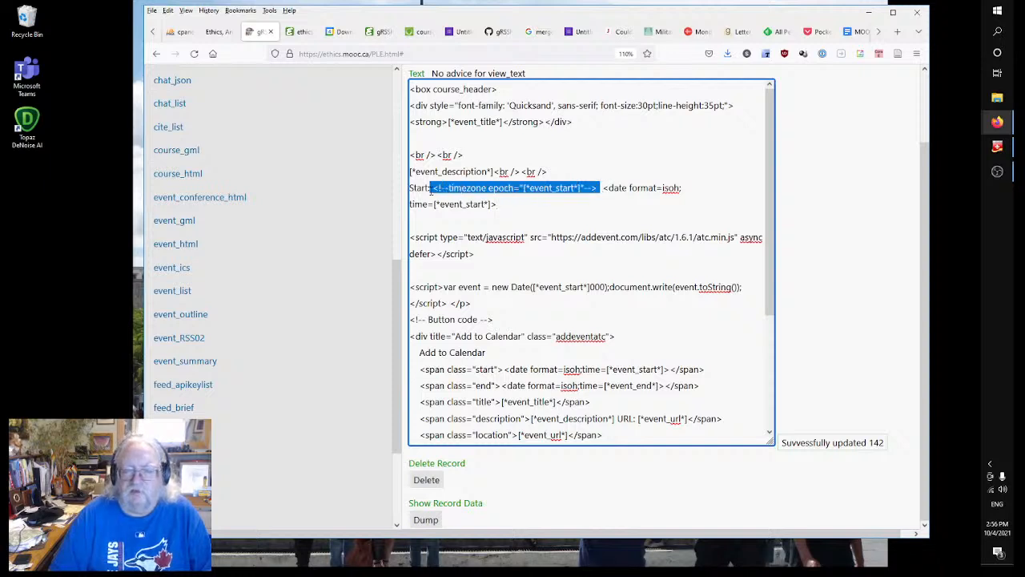
pyautogui.press('Delete')
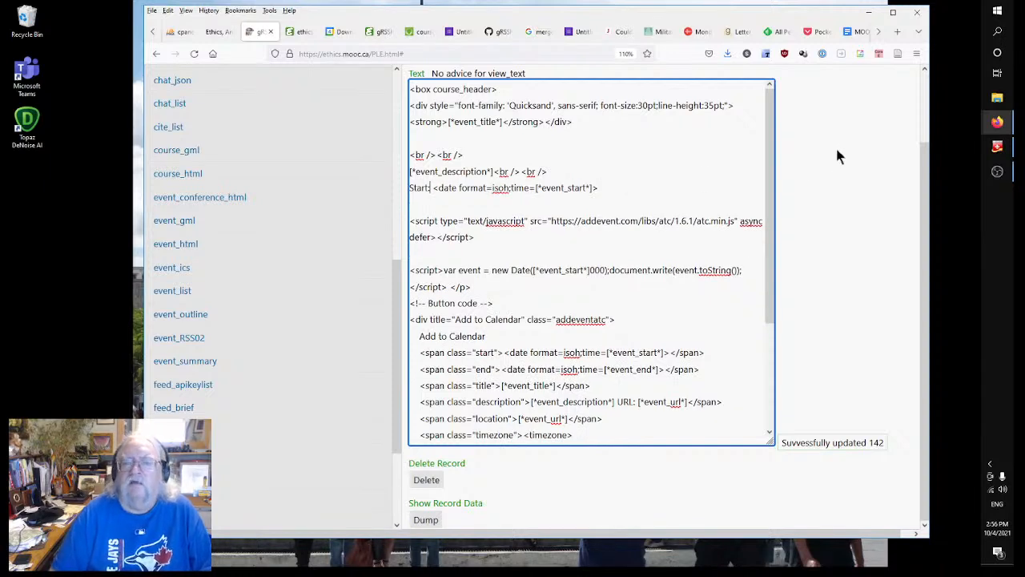
# Append `<br /><br />` after the start date tag on the "Start:" line and save the template text.
pyautogui.click(644, 182)
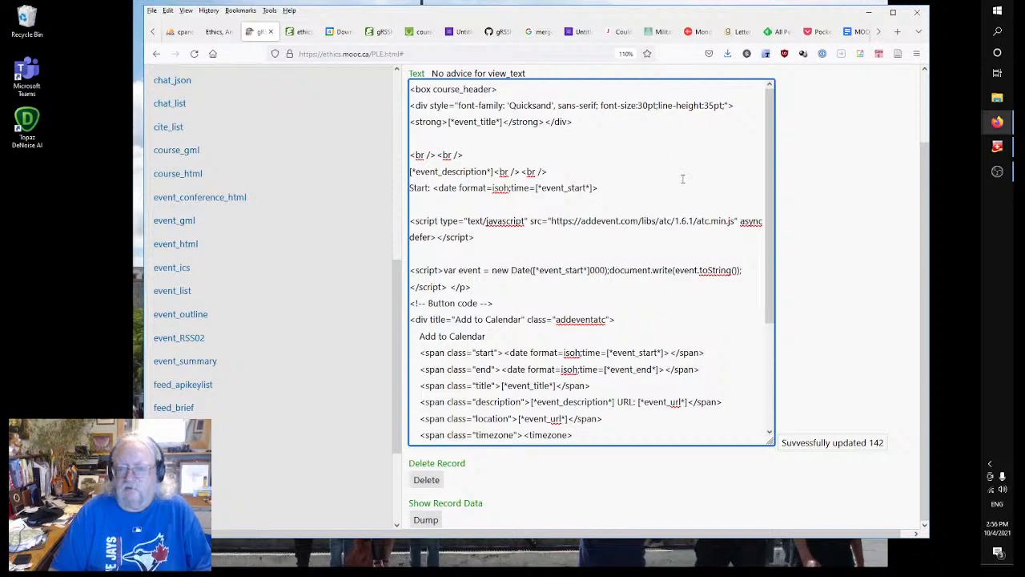
pyautogui.hotkey('ctrl', 'v')
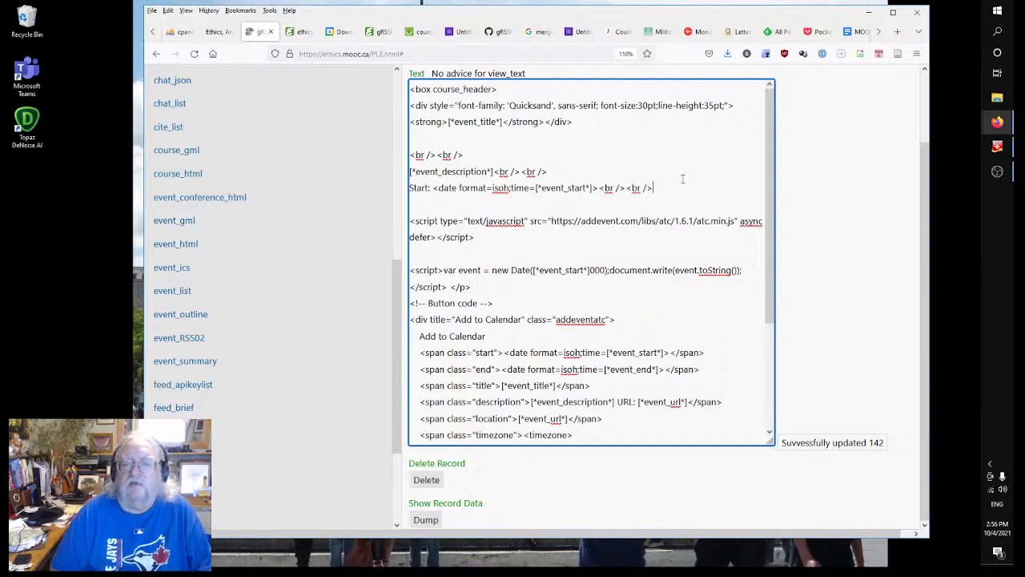
pyautogui.click(818, 207)
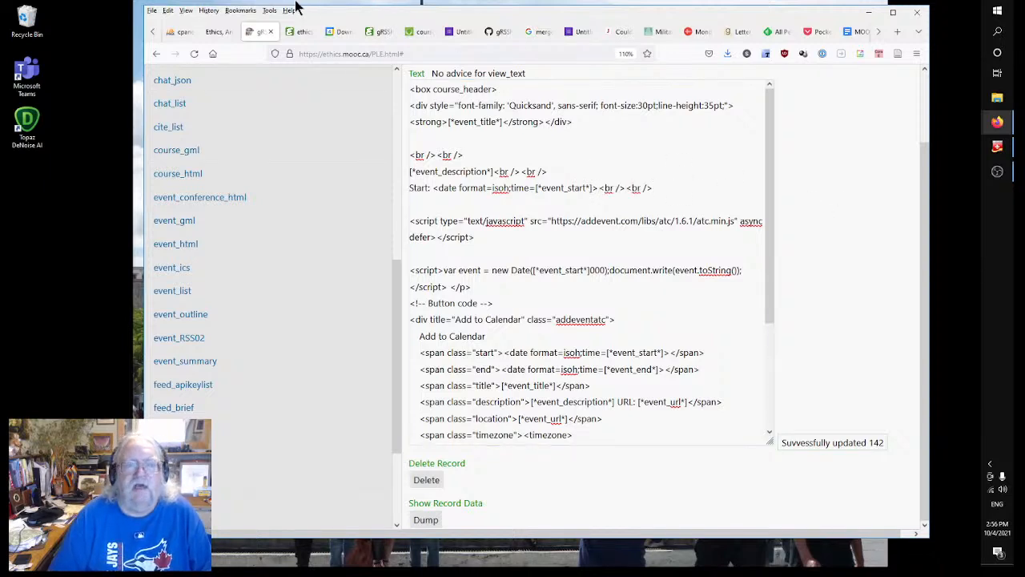
# Reload the Module 1 Discussion event page to check the revised template layout.
pyautogui.click(290, 28)
pyautogui.rightClick(436, 136)
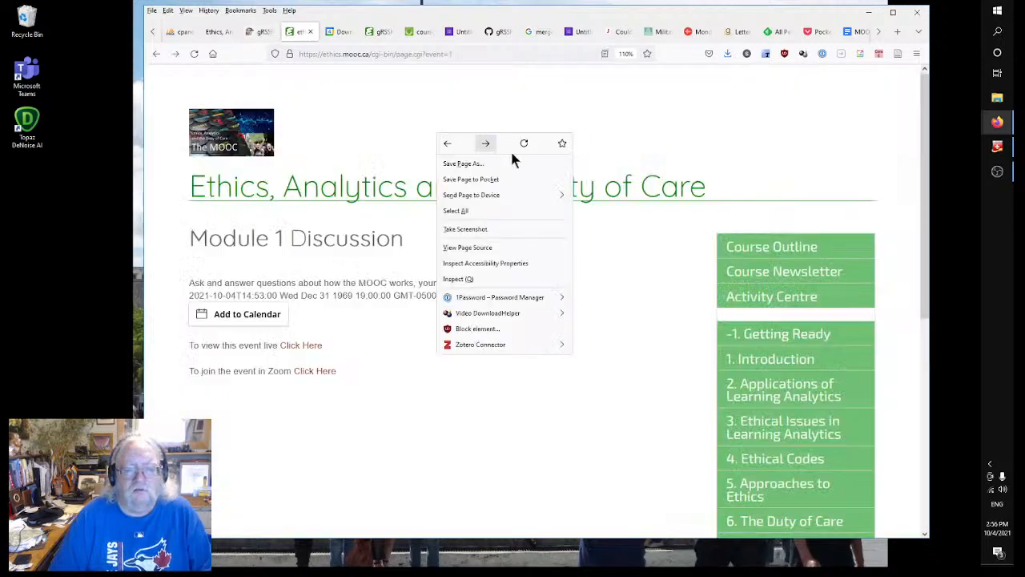
pyautogui.click(523, 144)
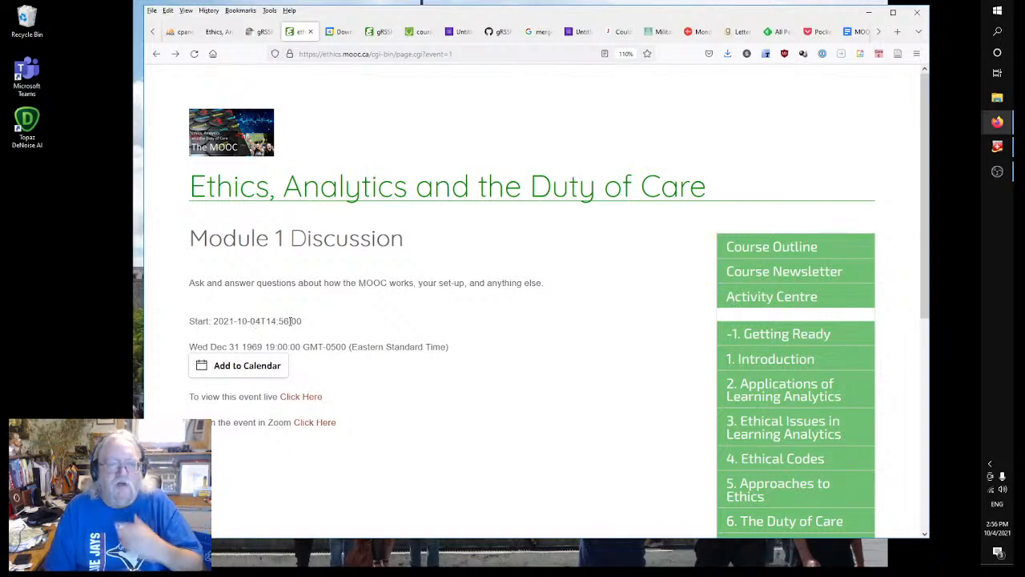
# Open the Module 1 Discussion event from the events list and set its start to 2021/10/08 12:00.
pyautogui.click(381, 32)
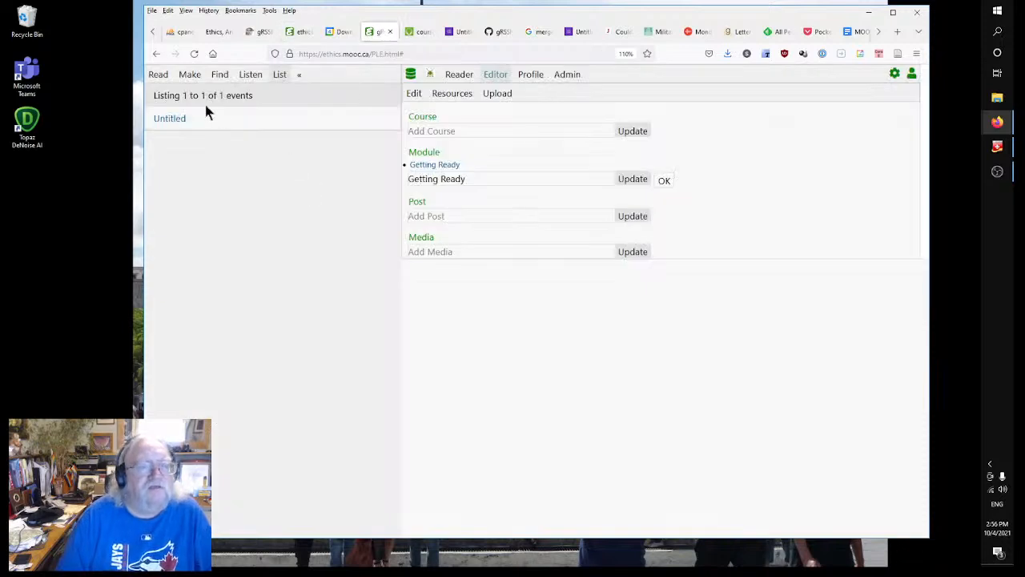
pyautogui.click(190, 74)
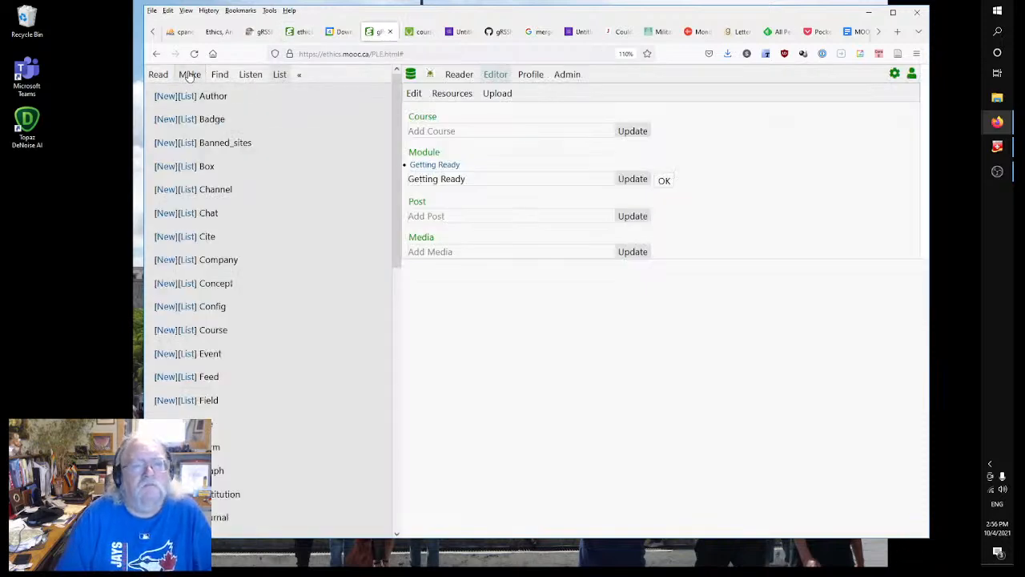
pyautogui.click(187, 354)
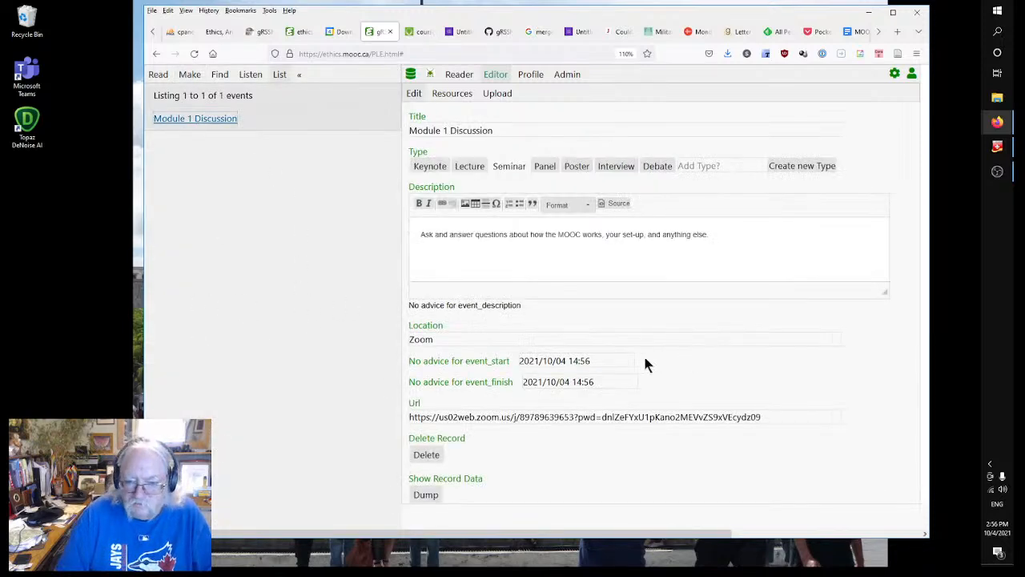
pyautogui.click(565, 361)
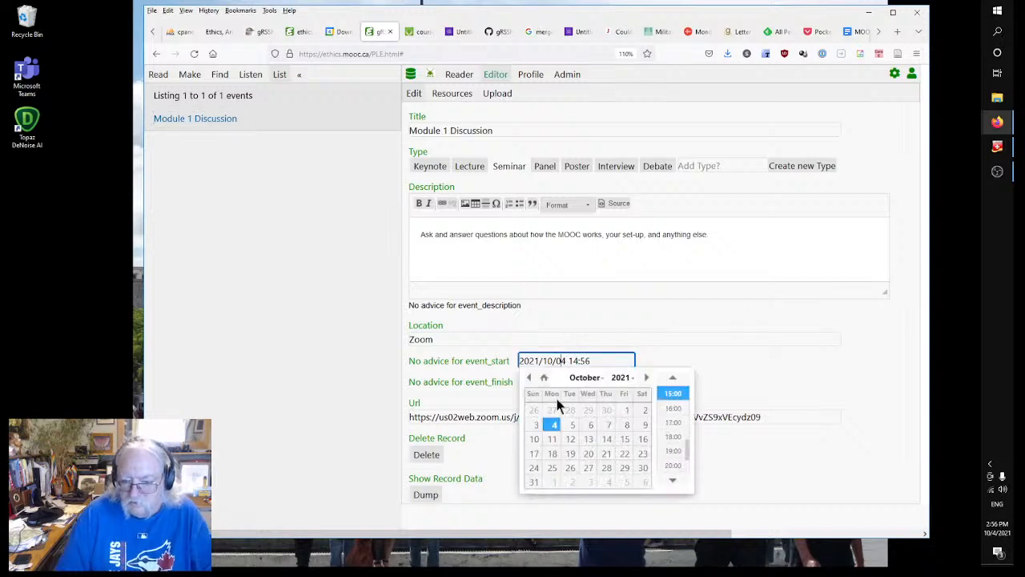
pyautogui.click(626, 425)
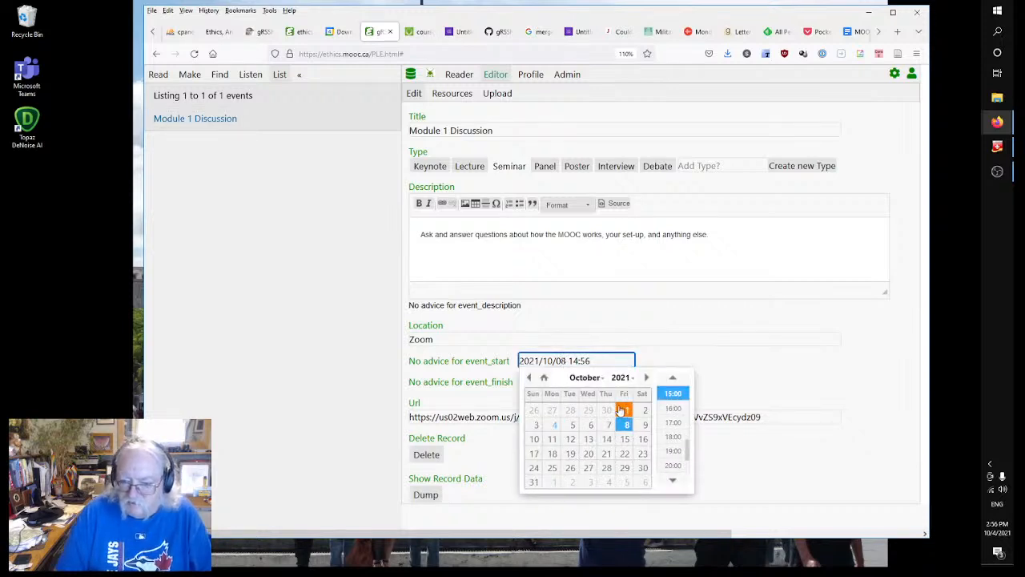
pyautogui.scroll(3, 672, 411)
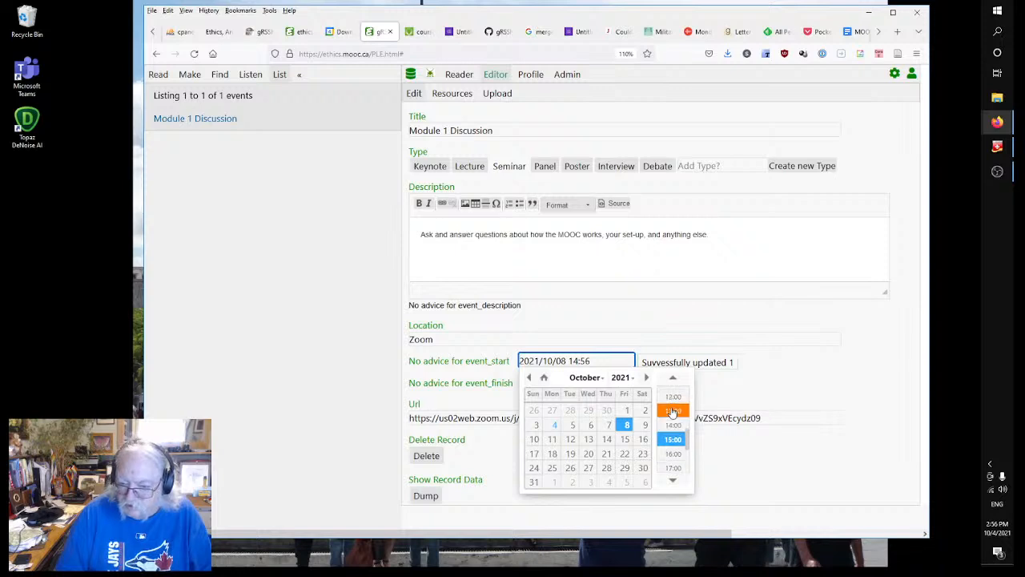
pyautogui.click(673, 397)
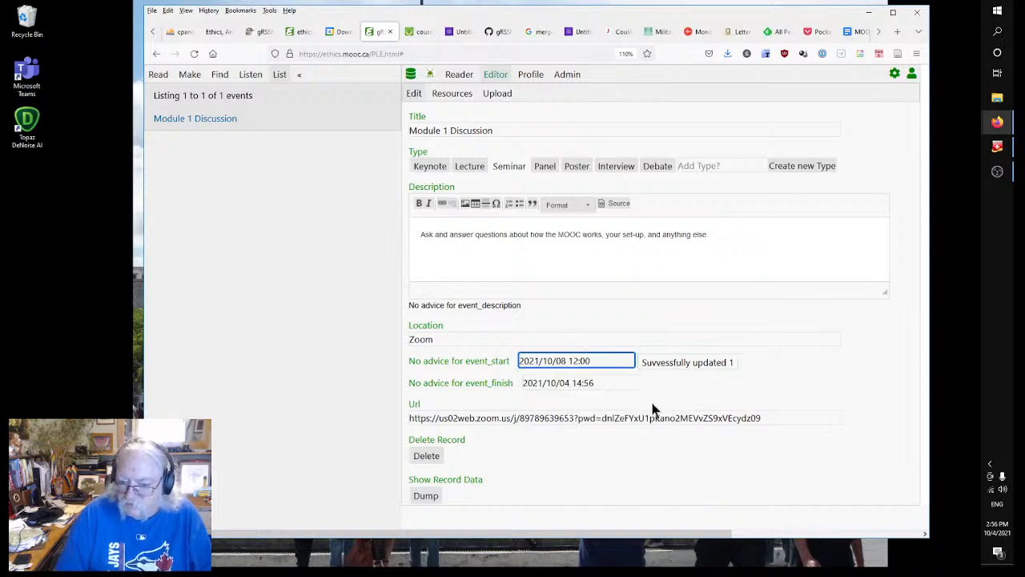
# Set the event's finish to 2021/10/08 13:00 and save it.
pyautogui.click(570, 383)
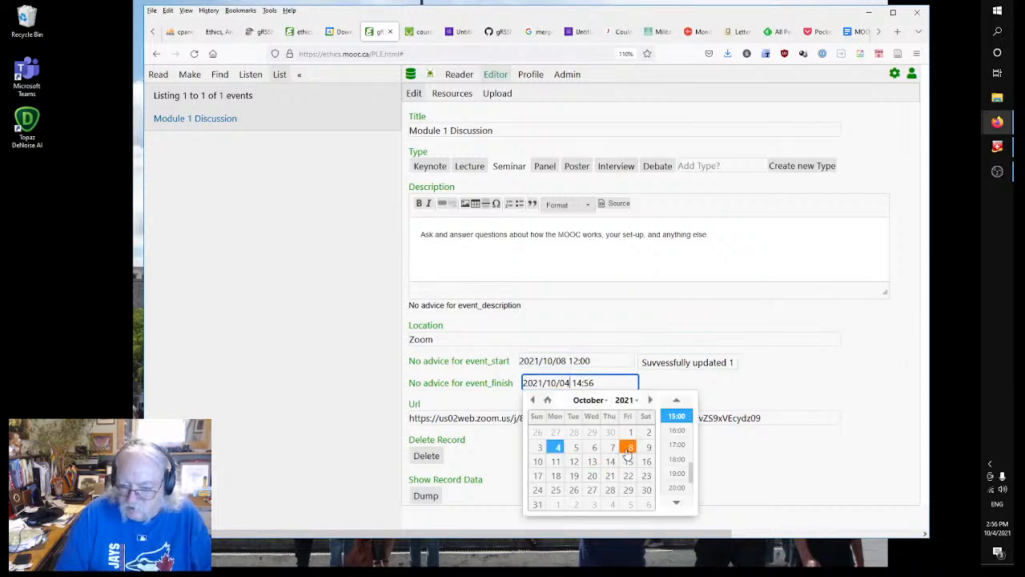
pyautogui.click(630, 448)
pyautogui.scroll(1, 672, 451)
pyautogui.click(676, 423)
pyautogui.click(760, 474)
# Reload the public event page to check how the new start date is displayed.
pyautogui.click(293, 32)
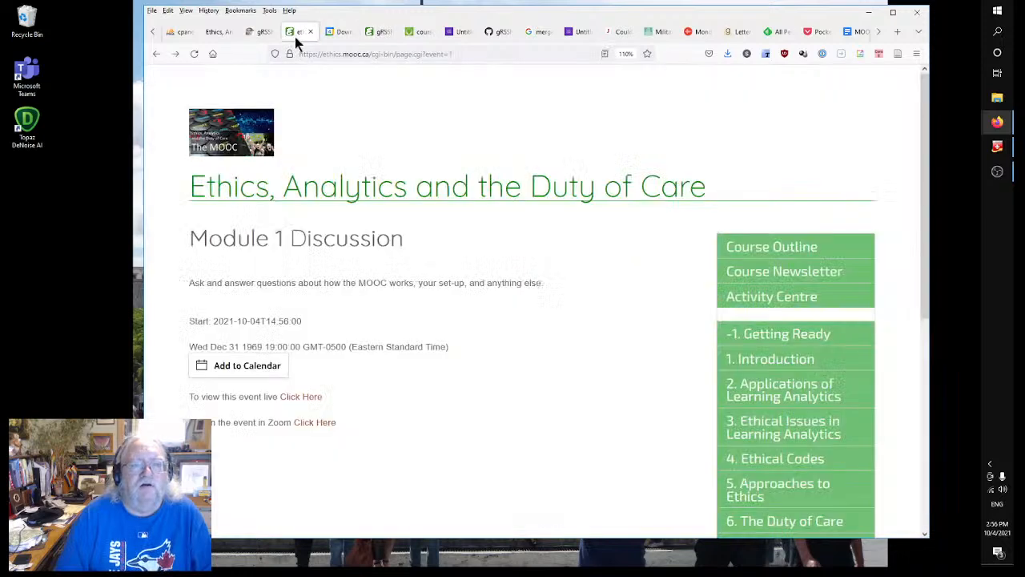
pyautogui.rightClick(519, 233)
pyautogui.click(606, 243)
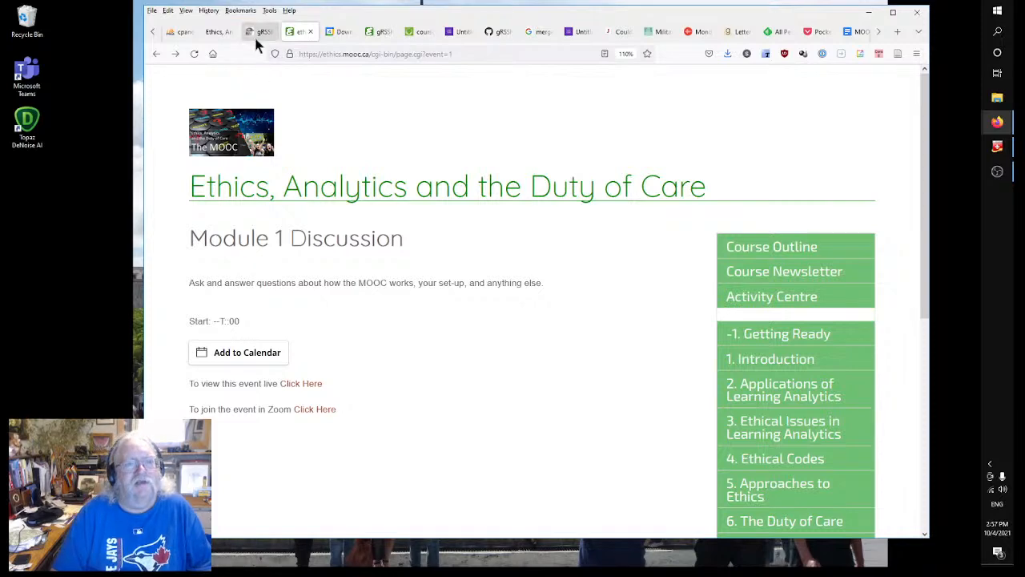
# Return to the Module 1 Discussion record in the editor and recheck its start and finish values.
pyautogui.click(208, 38)
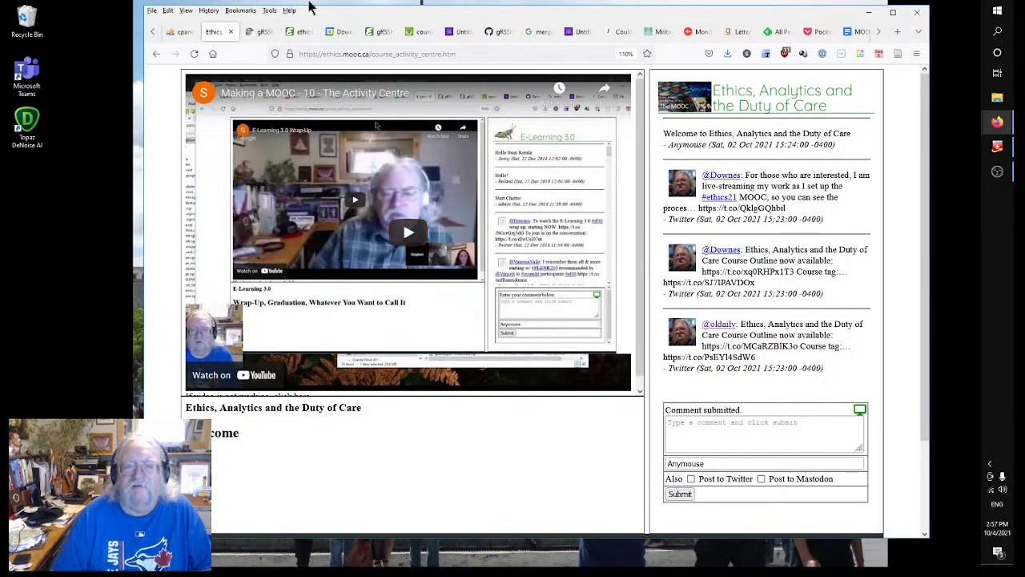
pyautogui.click(377, 31)
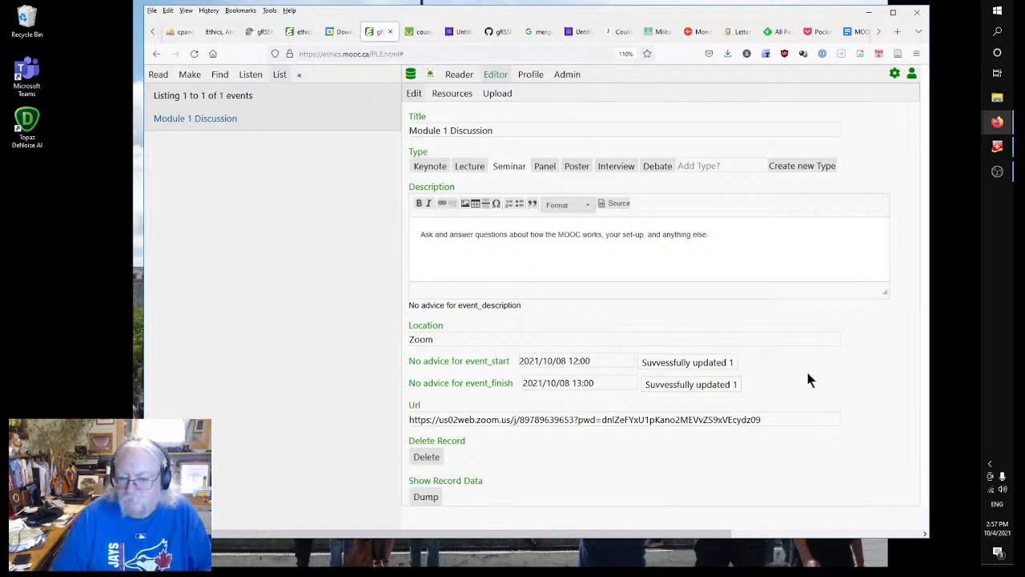
pyautogui.click(587, 364)
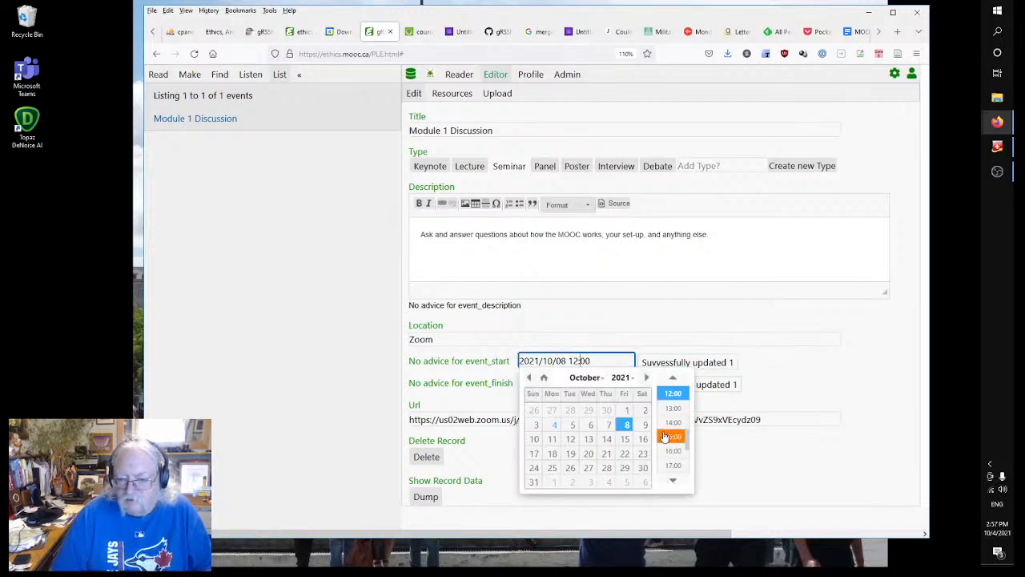
pyautogui.click(818, 361)
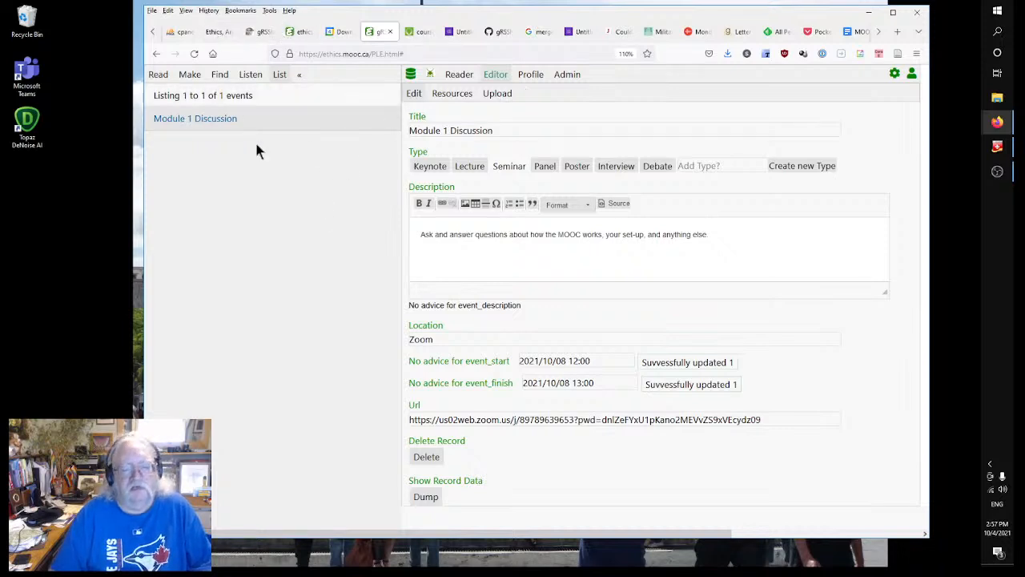
# Go back to the event view template and examine the event_start tags in the script and Add to Calendar code.
pyautogui.click(251, 31)
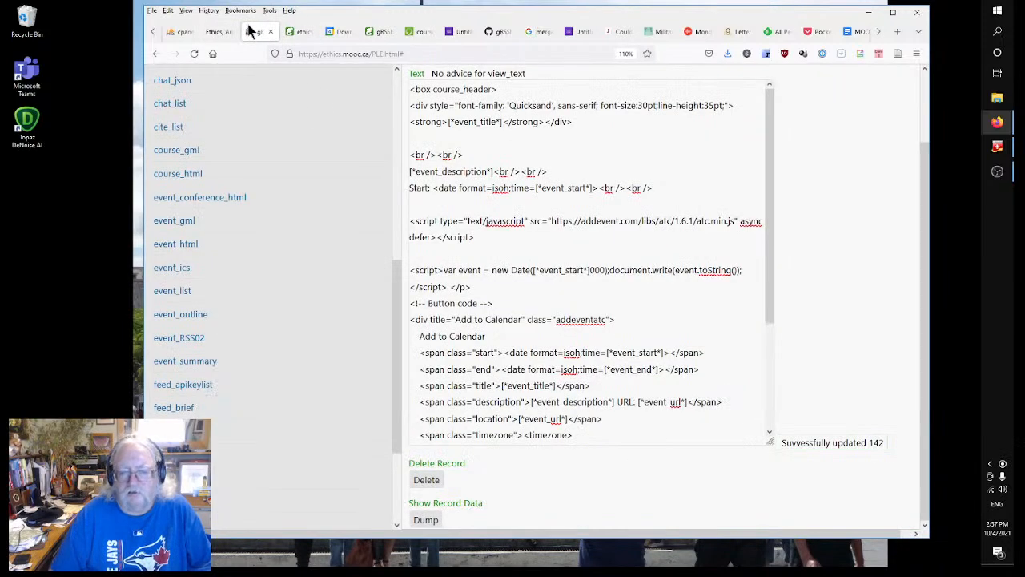
pyautogui.click(584, 284)
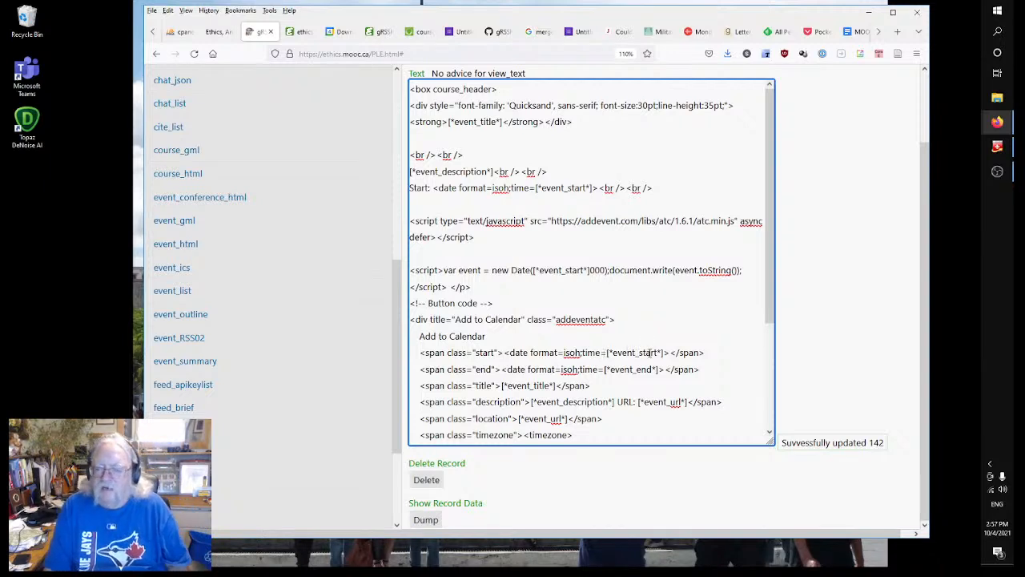
pyautogui.moveTo(657, 352); pyautogui.dragTo(638, 353)
pyautogui.click(641, 353)
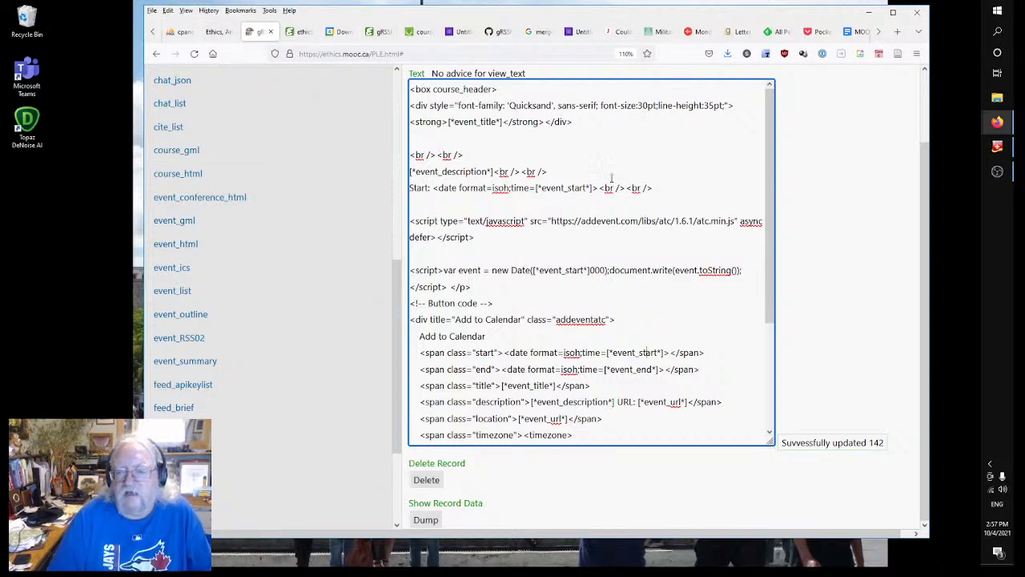
# Compare the start and finish values in the Module 1 Discussion record with the public event page.
pyautogui.click(225, 32)
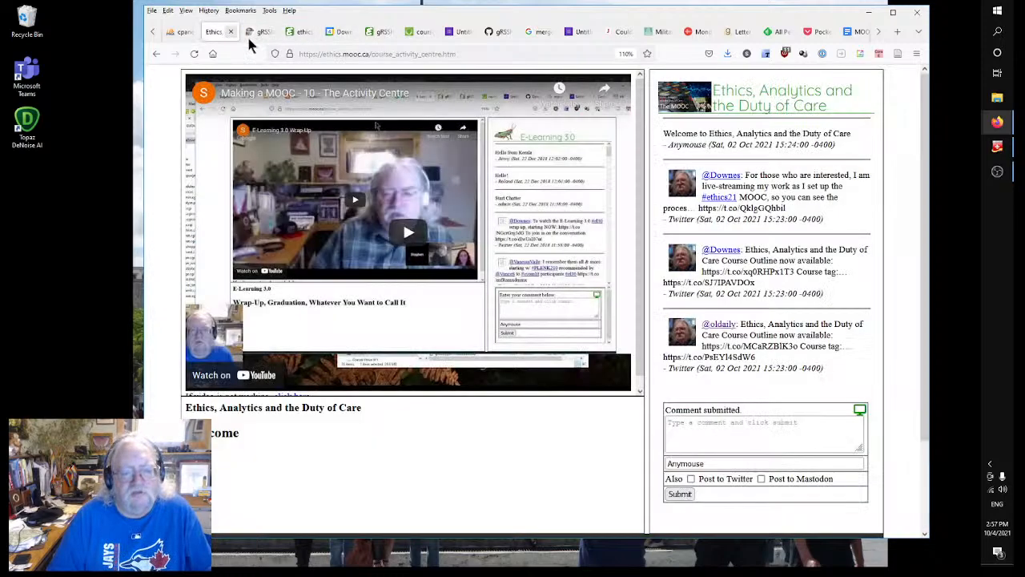
pyautogui.click(379, 32)
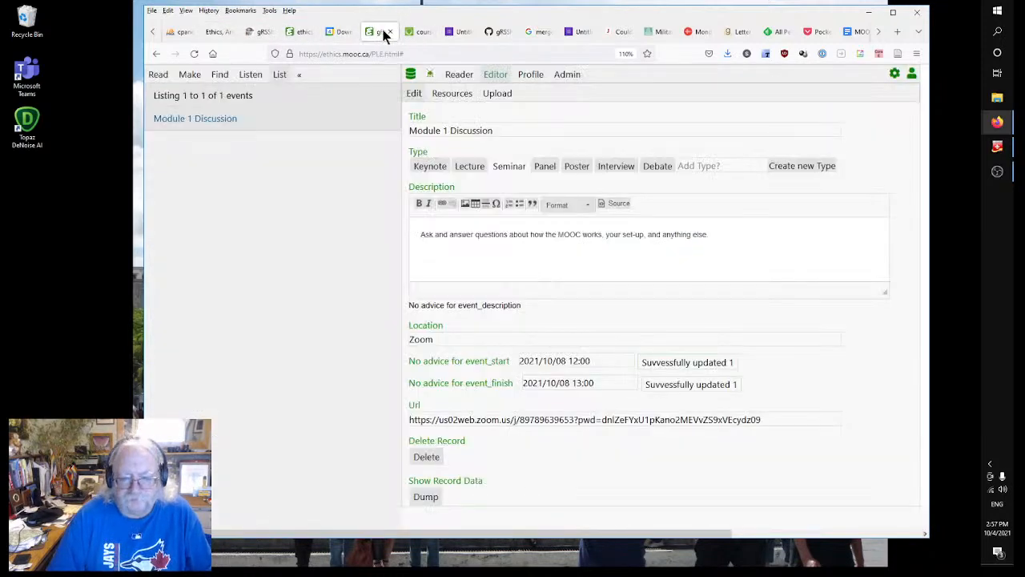
pyautogui.click(298, 32)
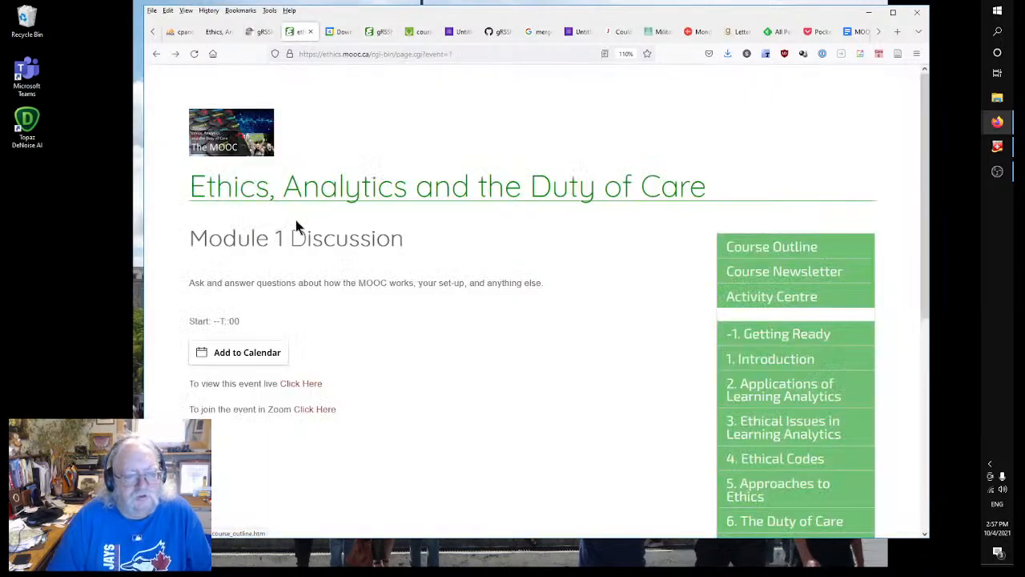
# In the event view template, duplicate the Start line below itself and change the copy to "Ends:" with the event_end tag.
pyautogui.click(257, 31)
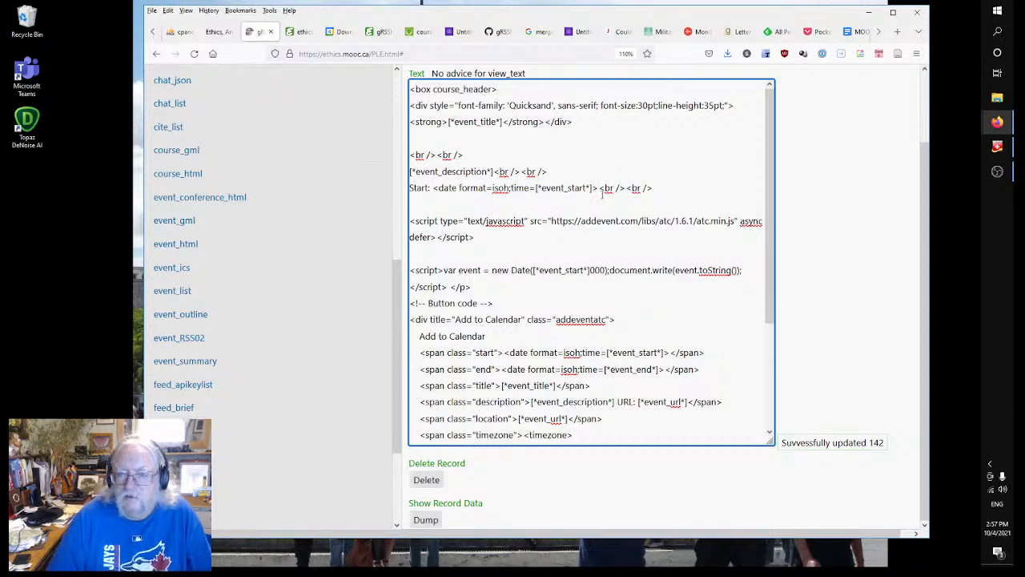
pyautogui.moveTo(656, 187); pyautogui.dragTo(396, 190)
pyautogui.hotkey('ctrl', 'c')
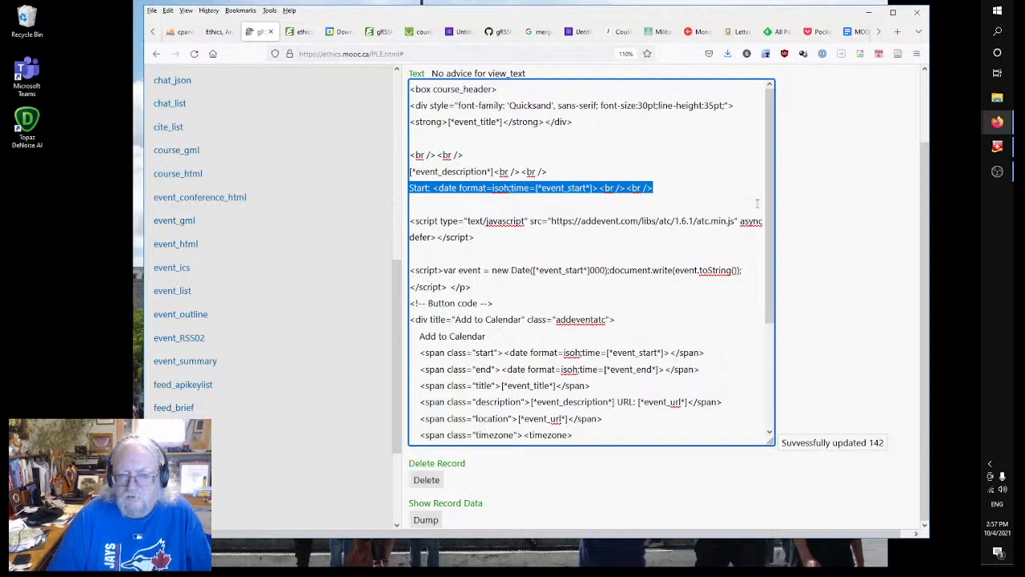
pyautogui.click(613, 200)
pyautogui.hotkey('ctrl', 'v')
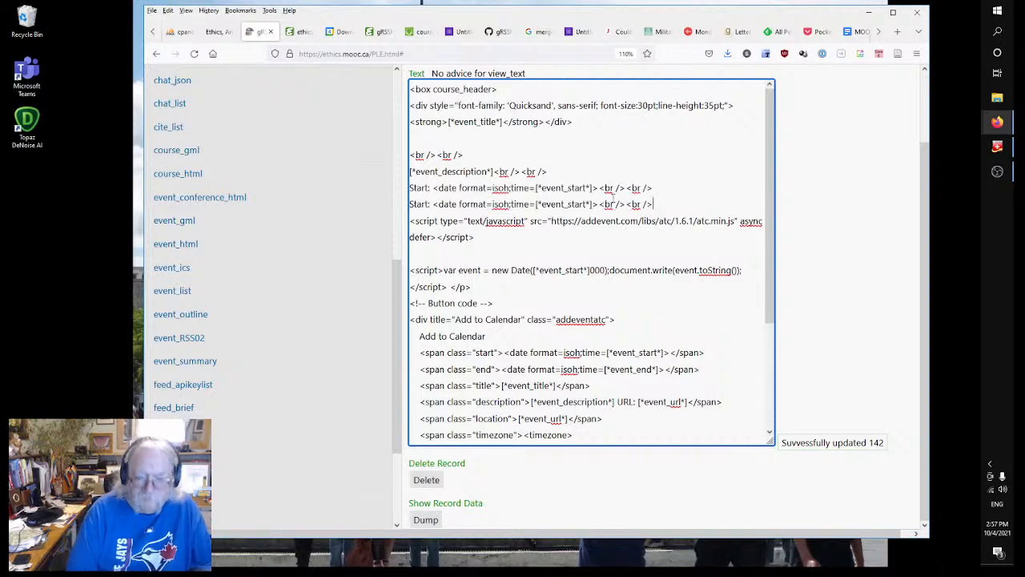
pyautogui.press('Return')
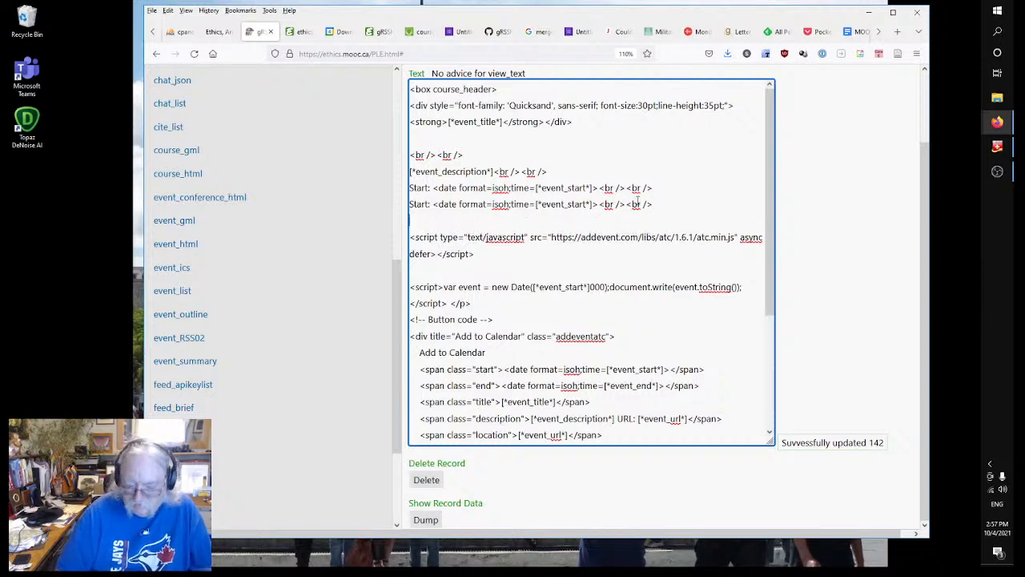
pyautogui.doubleClick(427, 203)
pyautogui.write('Ends')
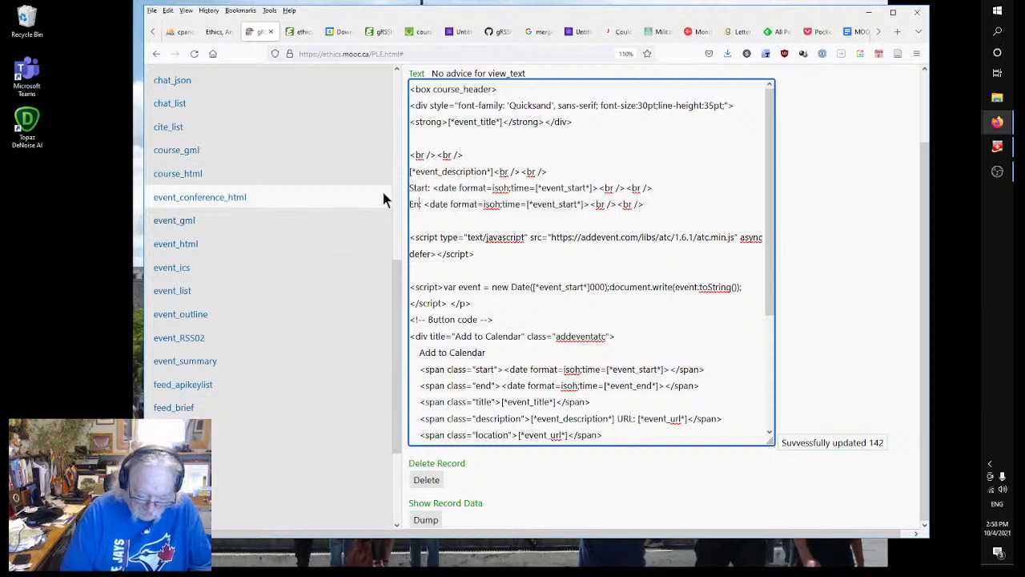
pyautogui.moveTo(567, 203); pyautogui.dragTo(588, 204)
pyautogui.write('end')
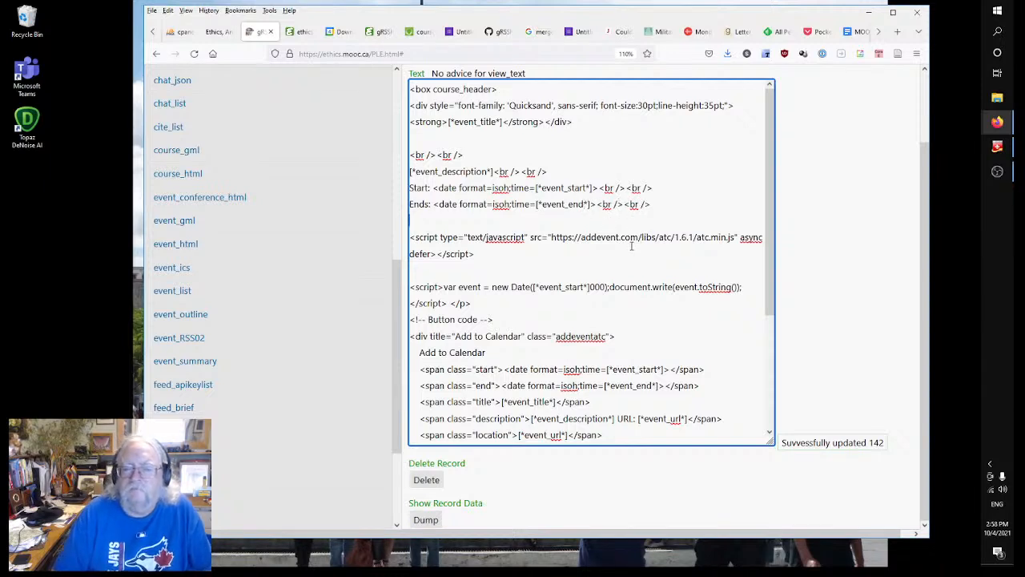
# Undo the recent template edits back to the Start line containing the commented-out timezone epoch tag.
pyautogui.click(629, 238)
pyautogui.hotkey('ctrl', 'z')
pyautogui.hotkey('ctrl', 'z')
pyautogui.hotkey('ctrl', 'z')
pyautogui.hotkey('ctrl', 'z')
pyautogui.hotkey('ctrl', 'z')
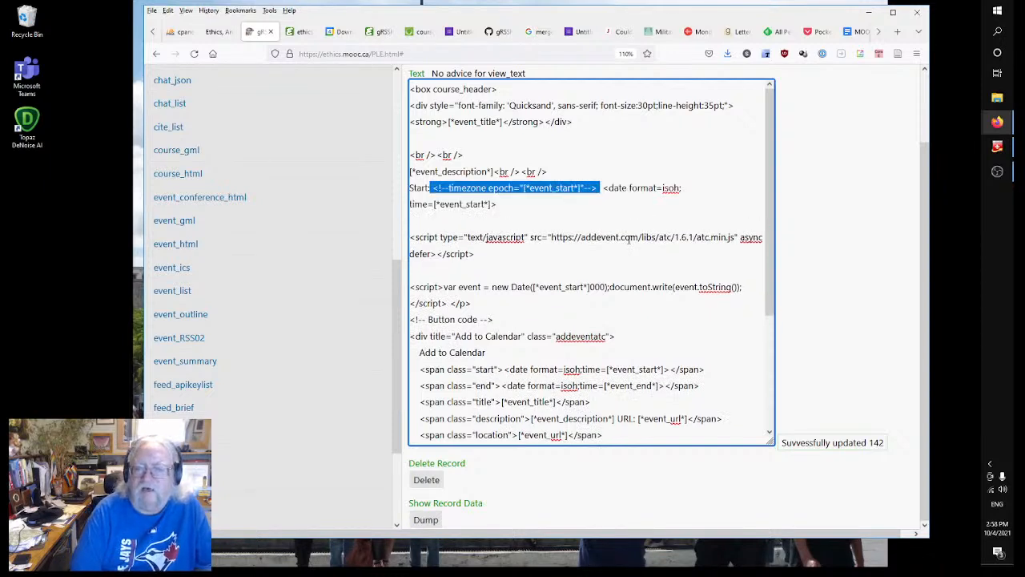
pyautogui.click(596, 238)
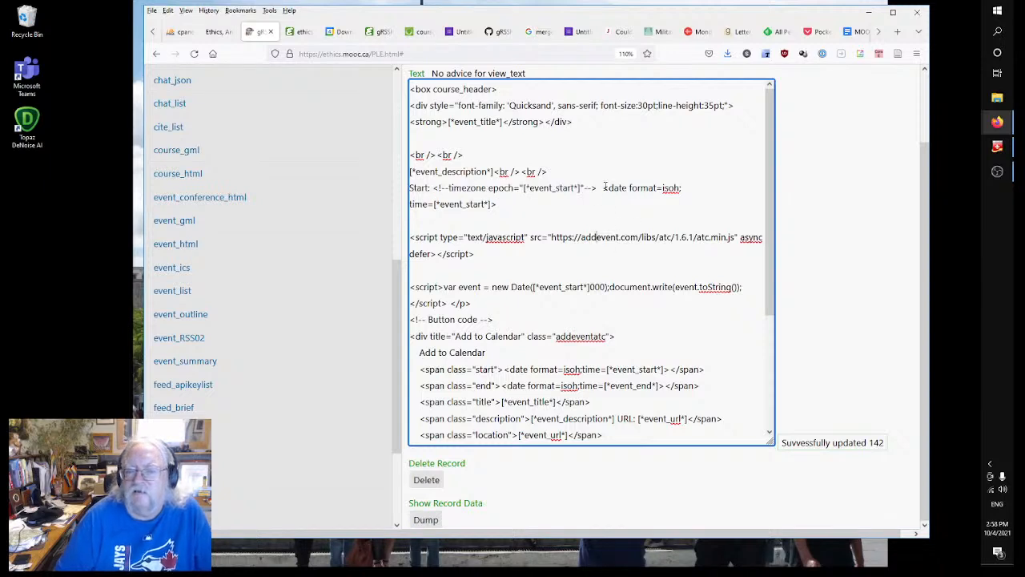
# Move the event_start date tag below the Start line, separated by a blank line, and duplicate it on the following line.
pyautogui.click(605, 188)
pyautogui.press('Return')
pyautogui.press('Return')
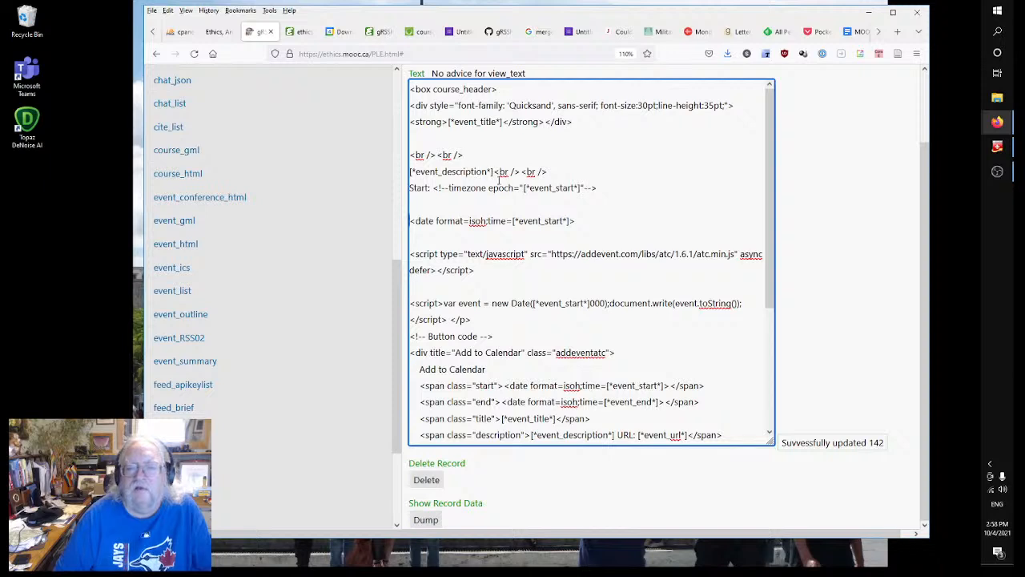
pyautogui.moveTo(585, 221); pyautogui.dragTo(396, 217)
pyautogui.hotkey('ctrl', 'c')
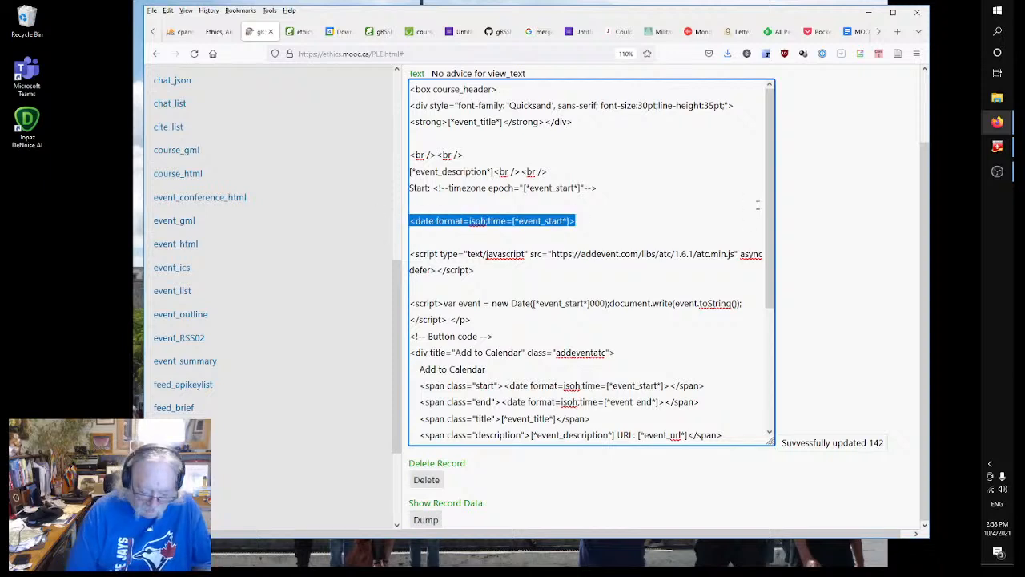
pyautogui.click(588, 223)
pyautogui.press('Return')
pyautogui.hotkey('ctrl', 'v')
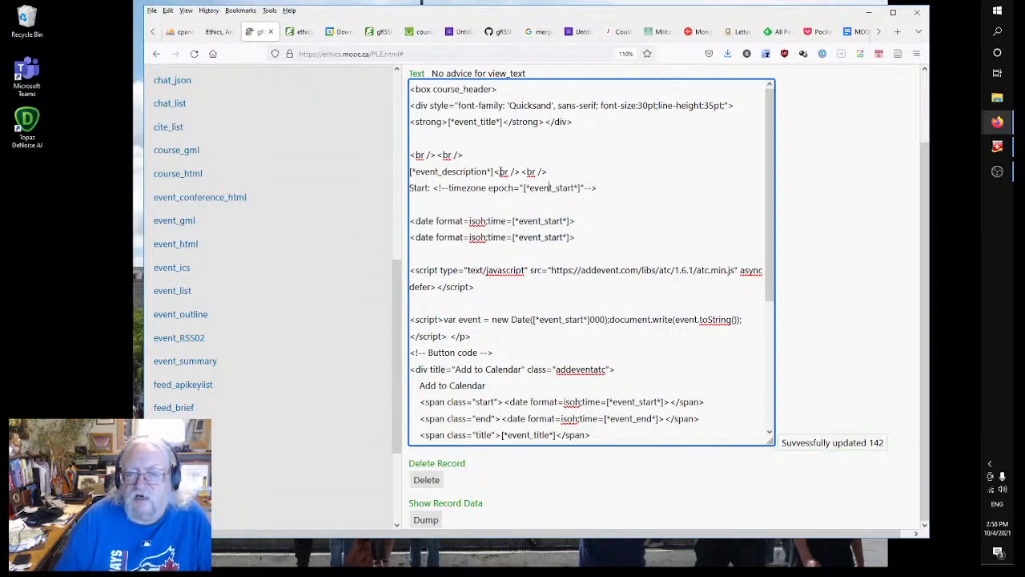
# Append the description line's two <br /> tags to the end of both date lines.
pyautogui.moveTo(494, 171); pyautogui.dragTo(561, 171)
pyautogui.hotkey('ctrl', 'c')
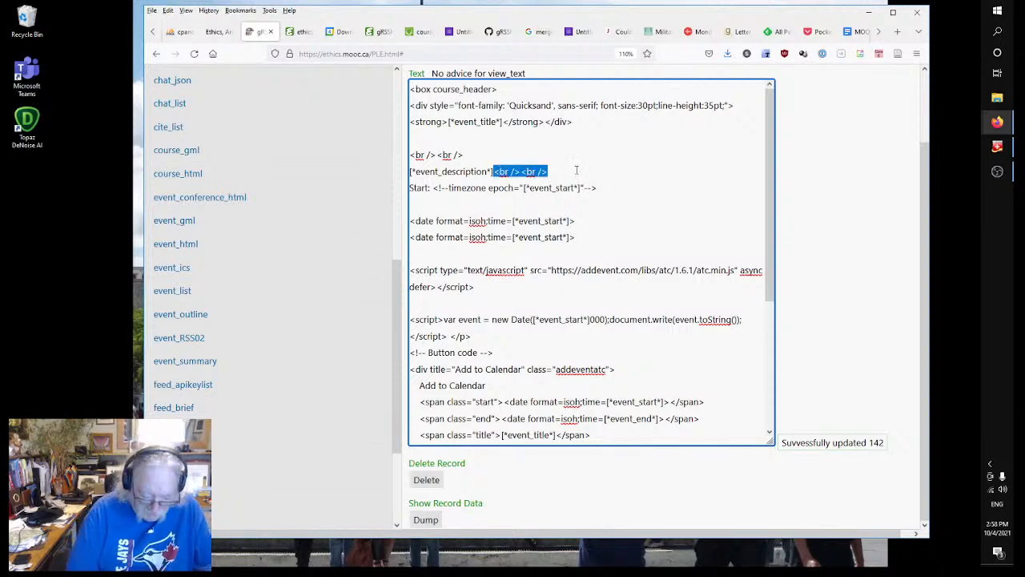
pyautogui.click(587, 222)
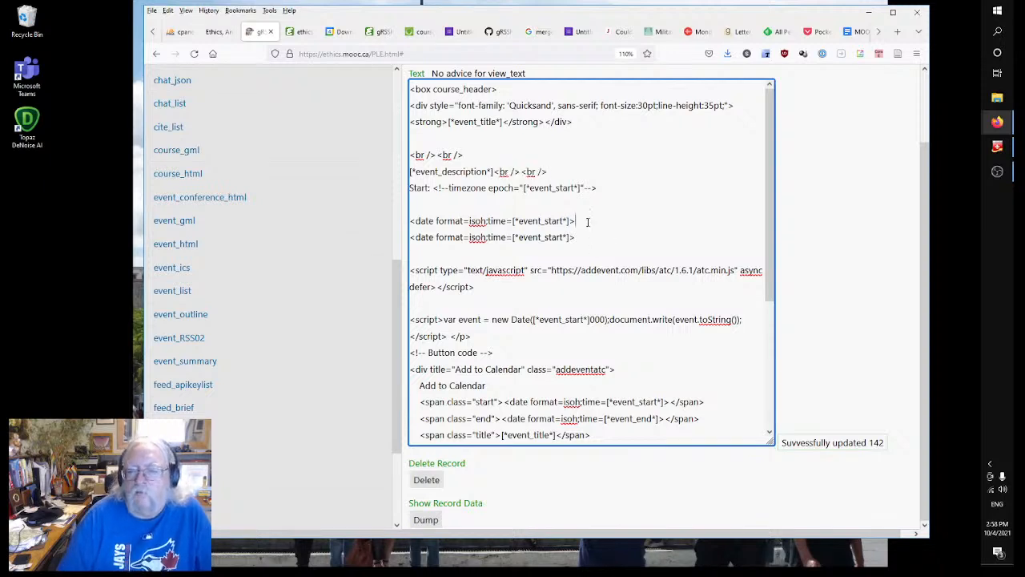
pyautogui.hotkey('ctrl', 'v')
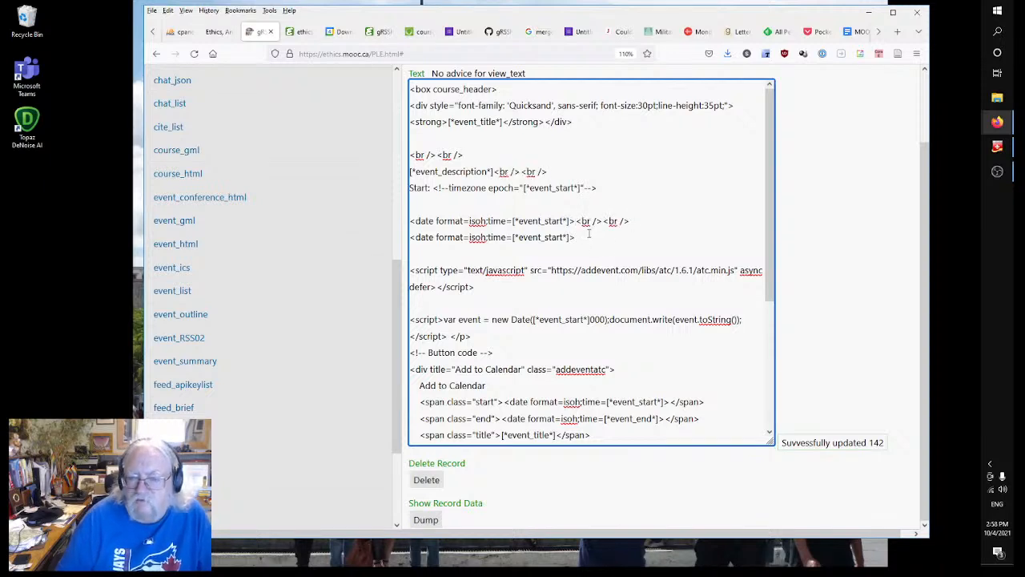
pyautogui.click(589, 233)
pyautogui.hotkey('ctrl', 'v')
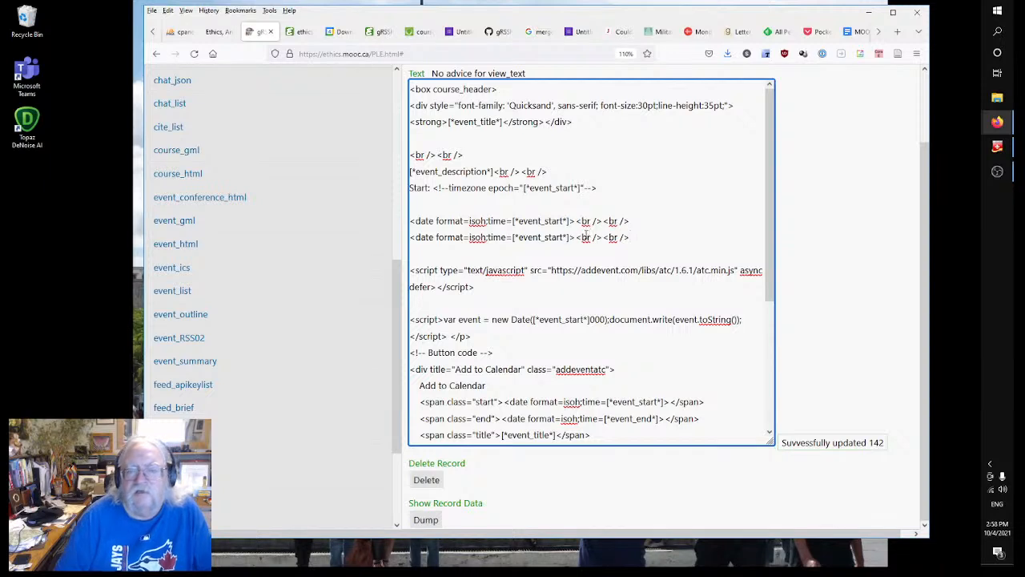
# Change the second date line's tag to event_end and save the template.
pyautogui.moveTo(544, 237); pyautogui.dragTo(566, 237)
pyautogui.write('end')
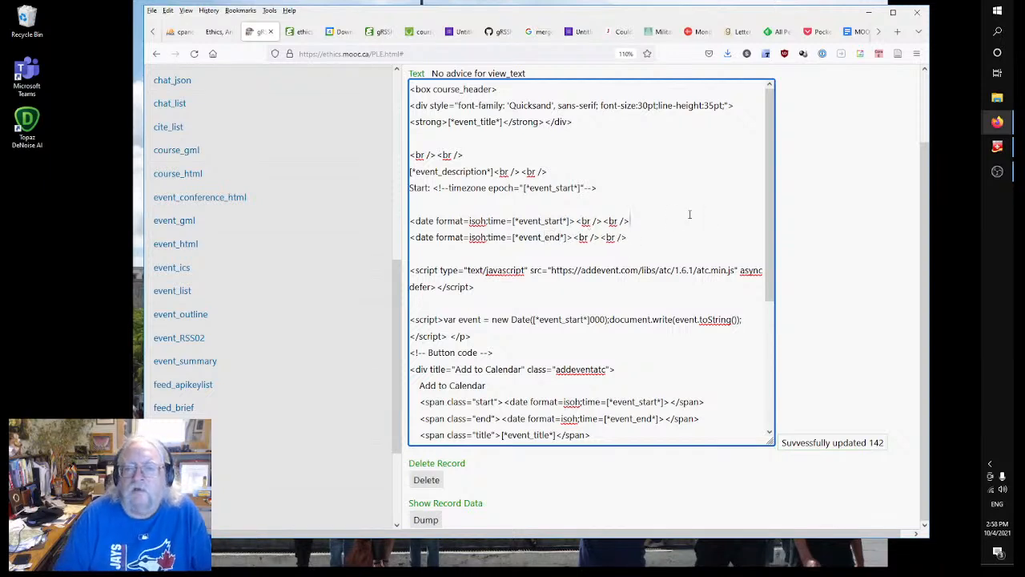
pyautogui.click(832, 235)
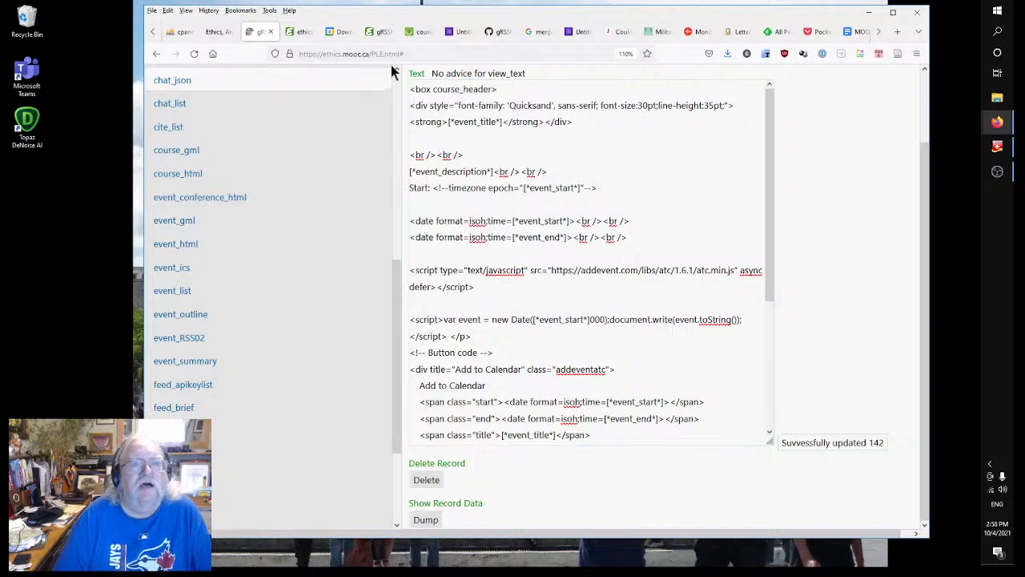
# Reload the public event page to check the start and end times it displays.
pyautogui.click(298, 32)
pyautogui.rightClick(502, 262)
pyautogui.click(590, 270)
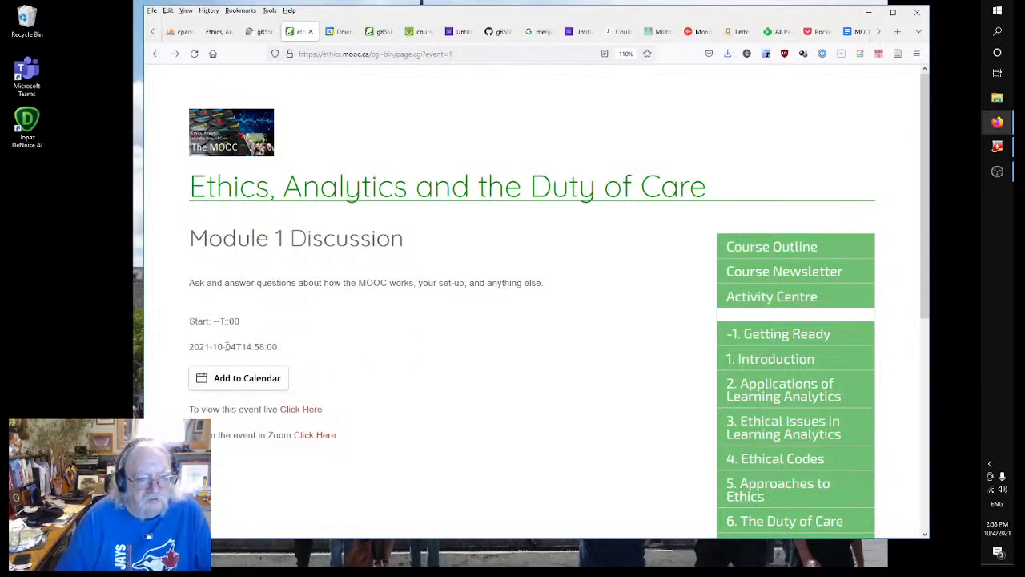
# Return to the Module 1 Discussion record and reopen it from the events list to check its stored dates.
pyautogui.click(265, 33)
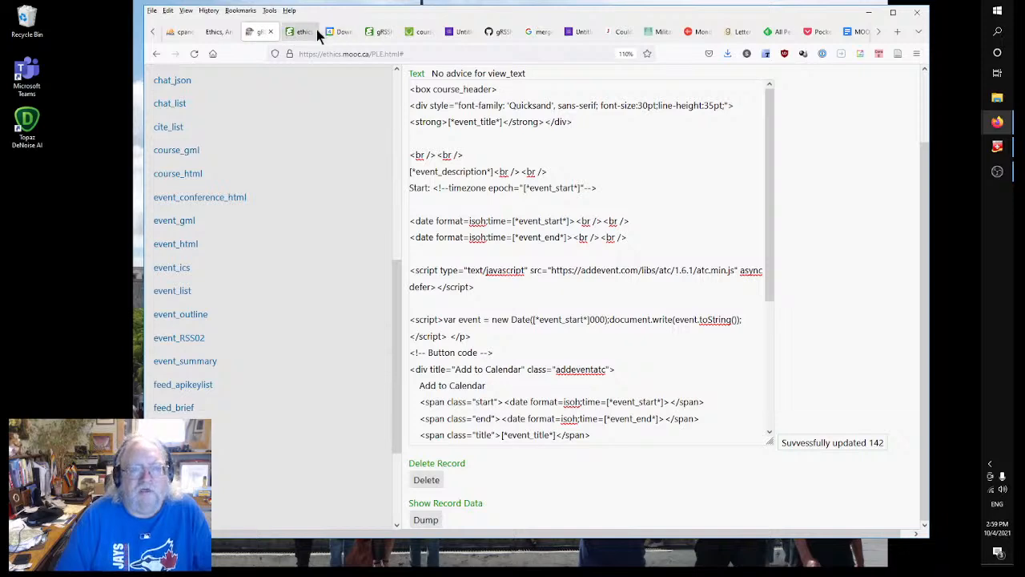
pyautogui.click(305, 30)
pyautogui.click(382, 33)
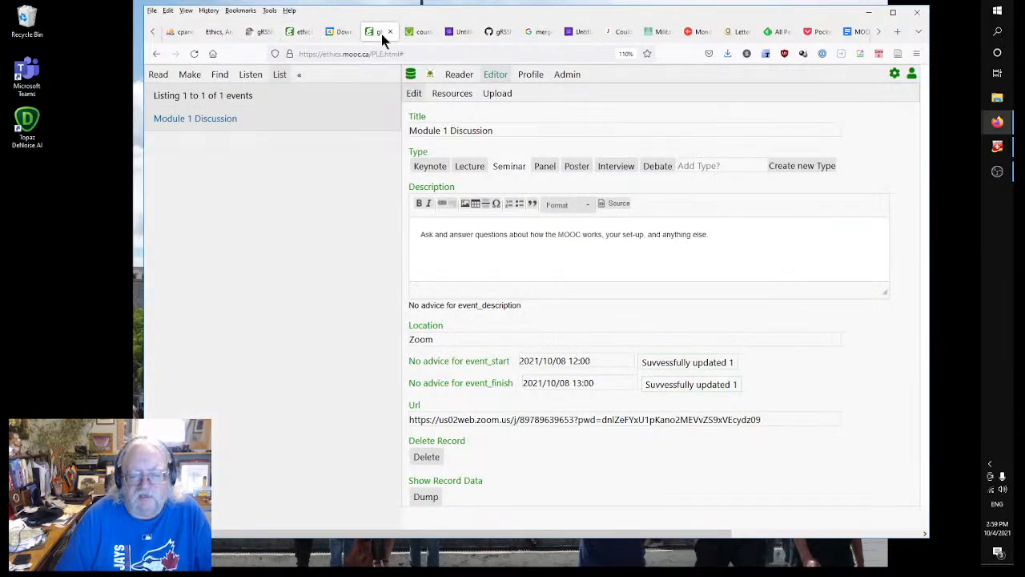
pyautogui.click(577, 380)
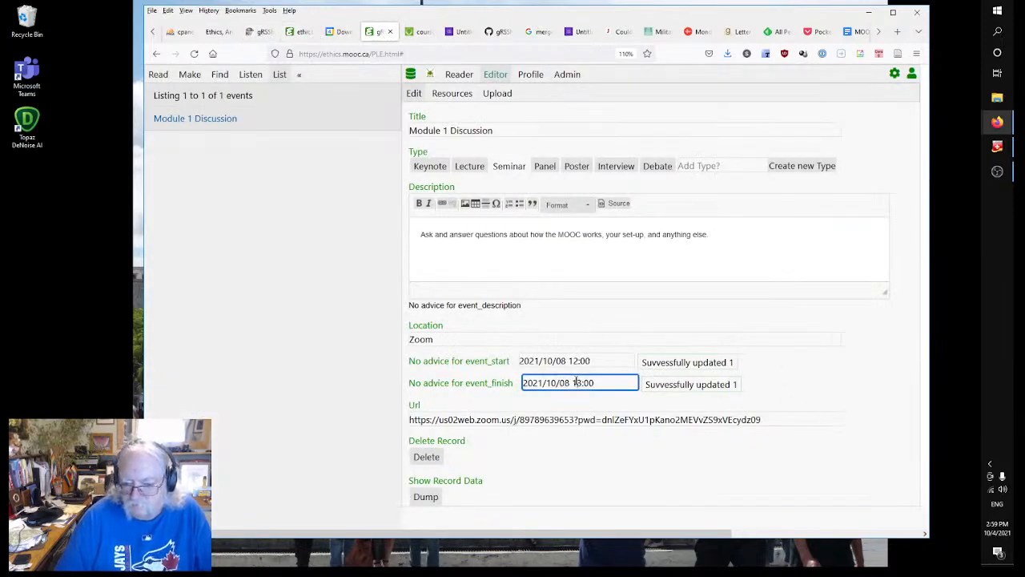
pyautogui.click(778, 378)
pyautogui.click(163, 120)
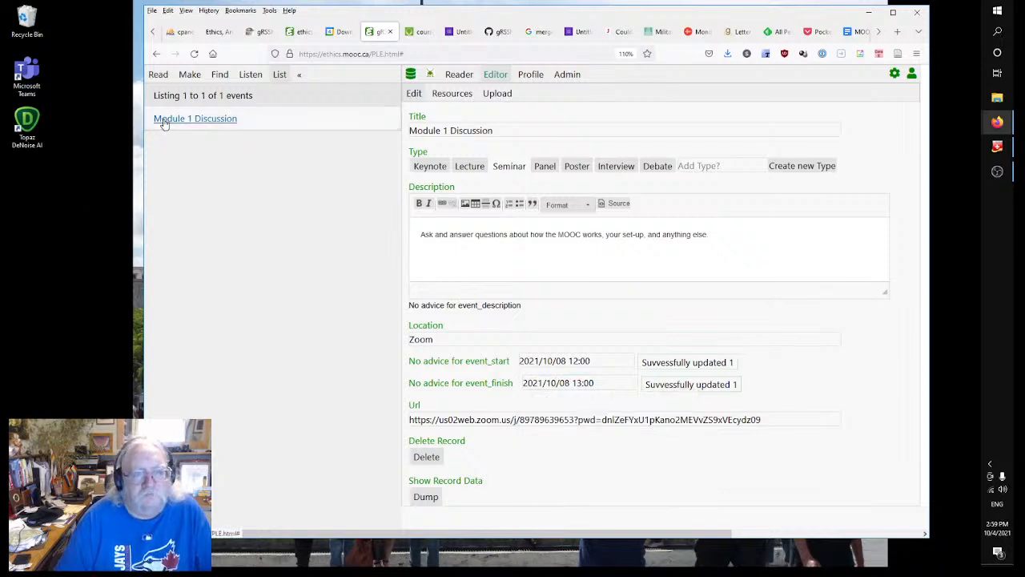
# Examine the event_start and event_finish field names and values in the reloaded Module 1 Discussion record.
pyautogui.click(496, 383)
pyautogui.click(801, 387)
pyautogui.click(587, 380)
pyautogui.click(606, 382)
pyautogui.click(801, 377)
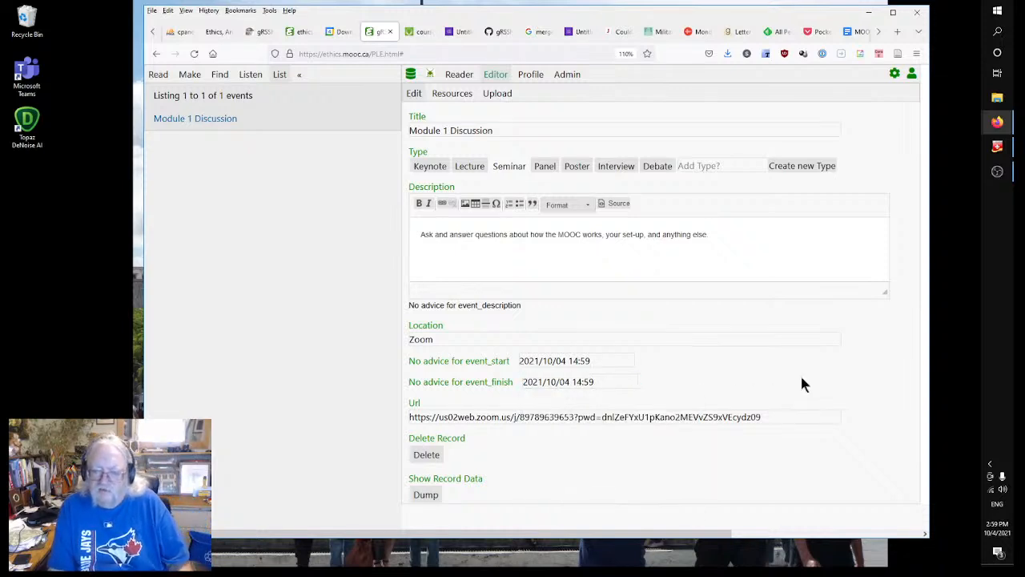
pyautogui.click(503, 365)
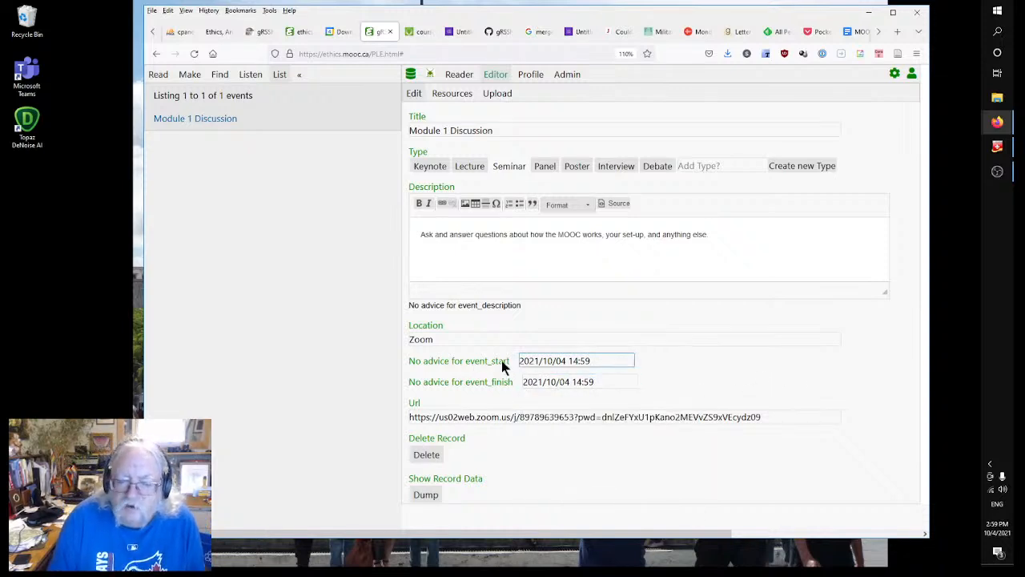
pyautogui.click(496, 382)
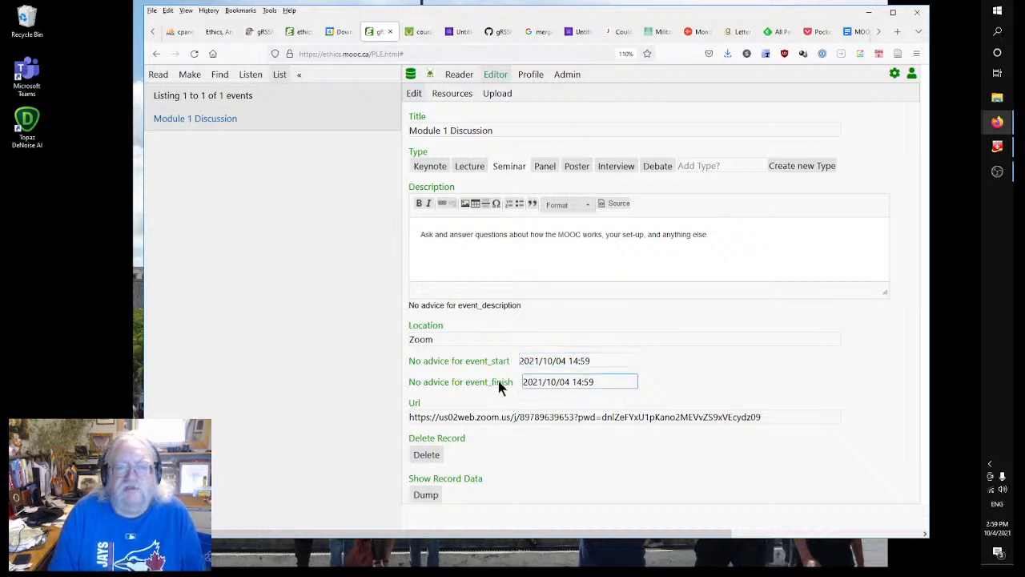
pyautogui.click(497, 362)
pyautogui.click(761, 385)
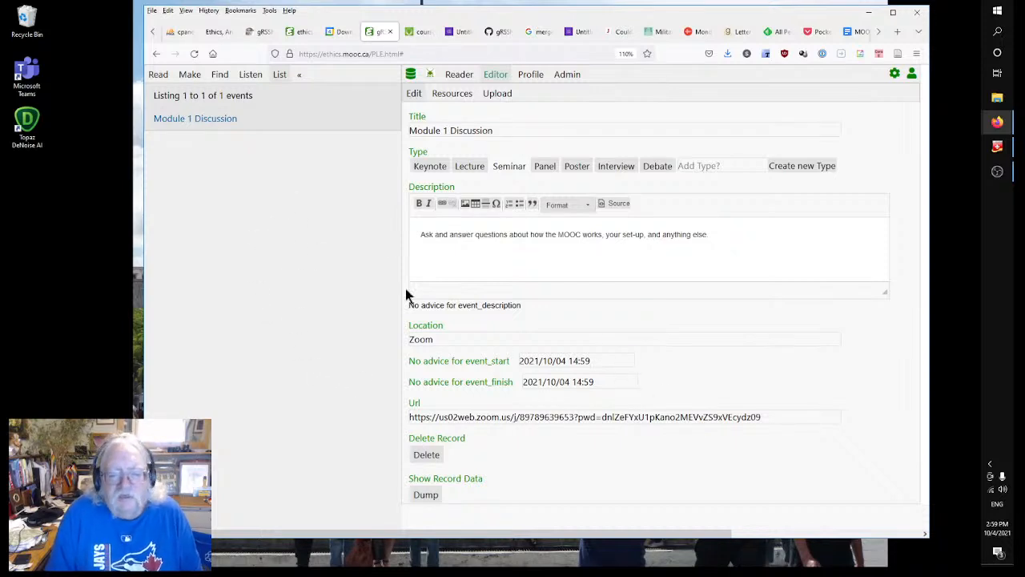
pyautogui.doubleClick(499, 360)
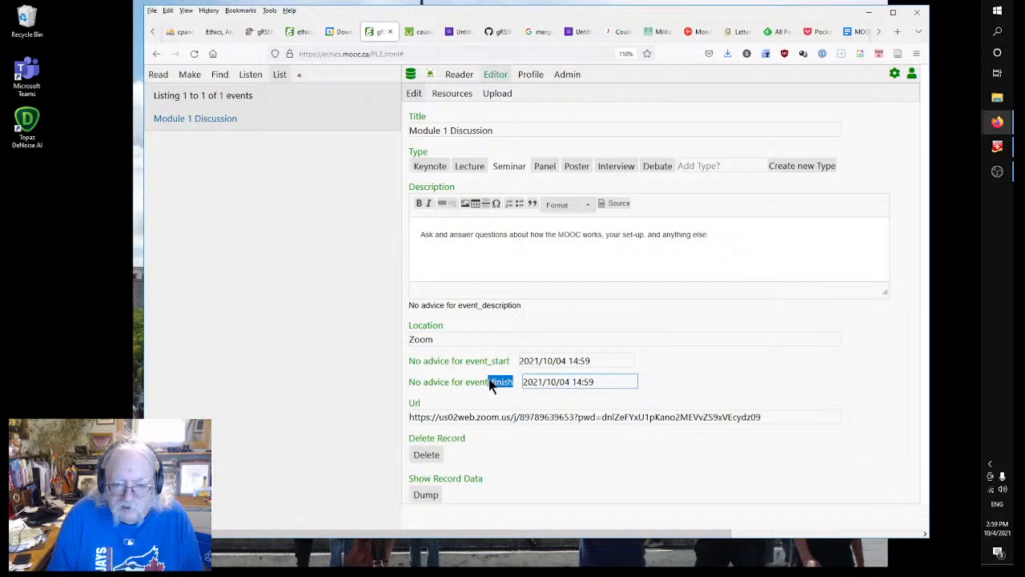
pyautogui.click(231, 303)
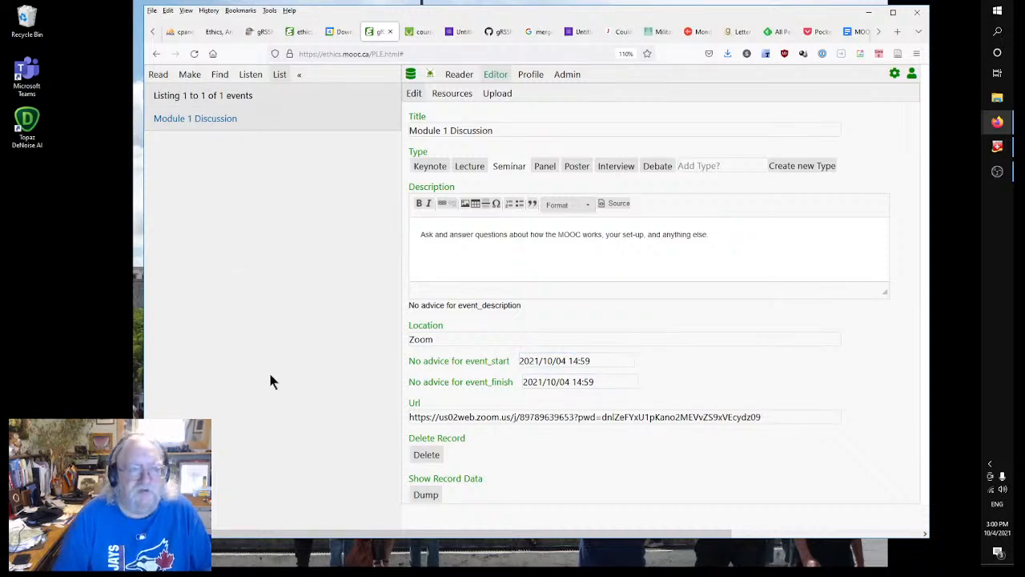
# Open the event form definition from the list of forms.
pyautogui.click(190, 77)
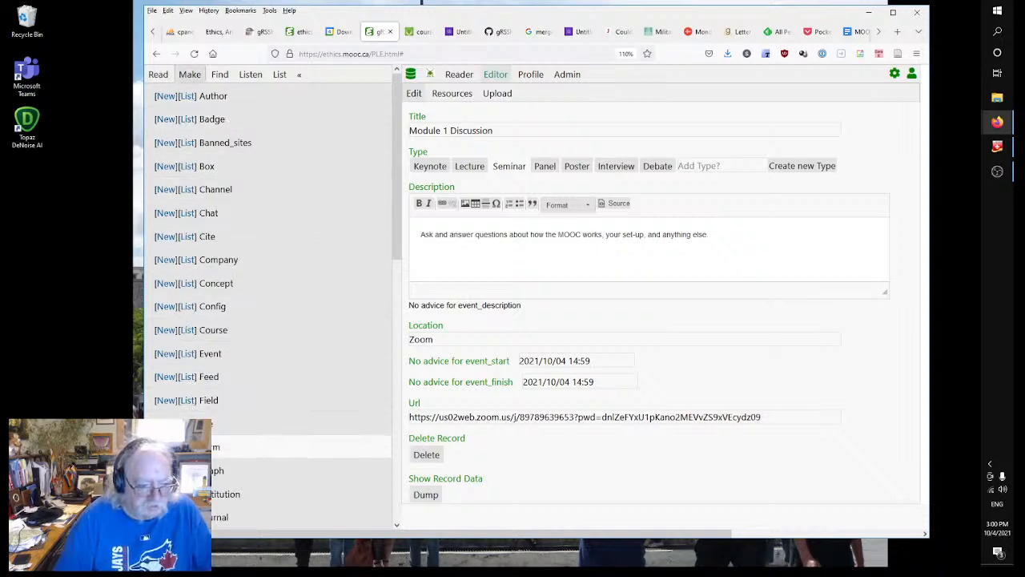
pyautogui.click(187, 446)
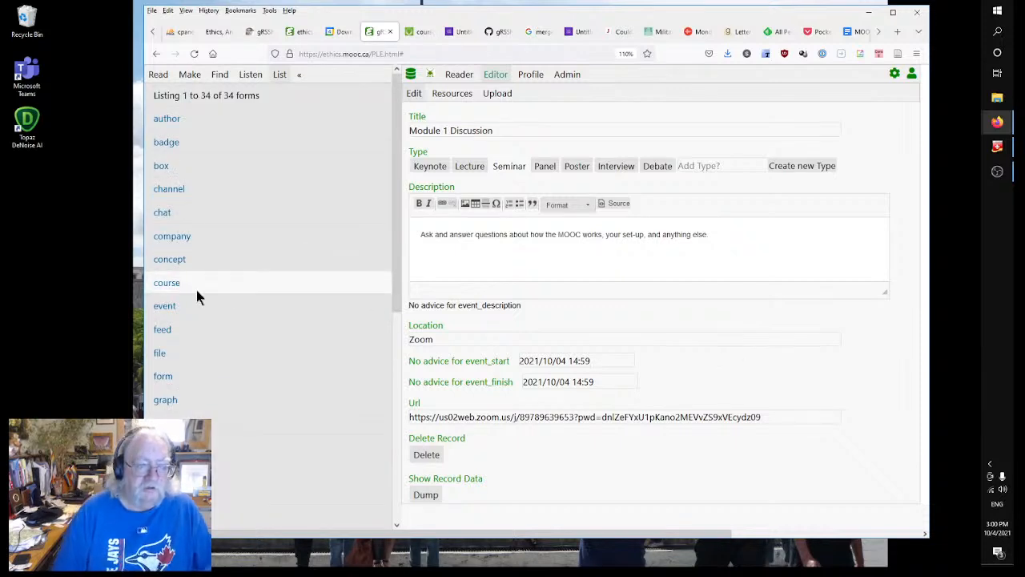
pyautogui.click(287, 308)
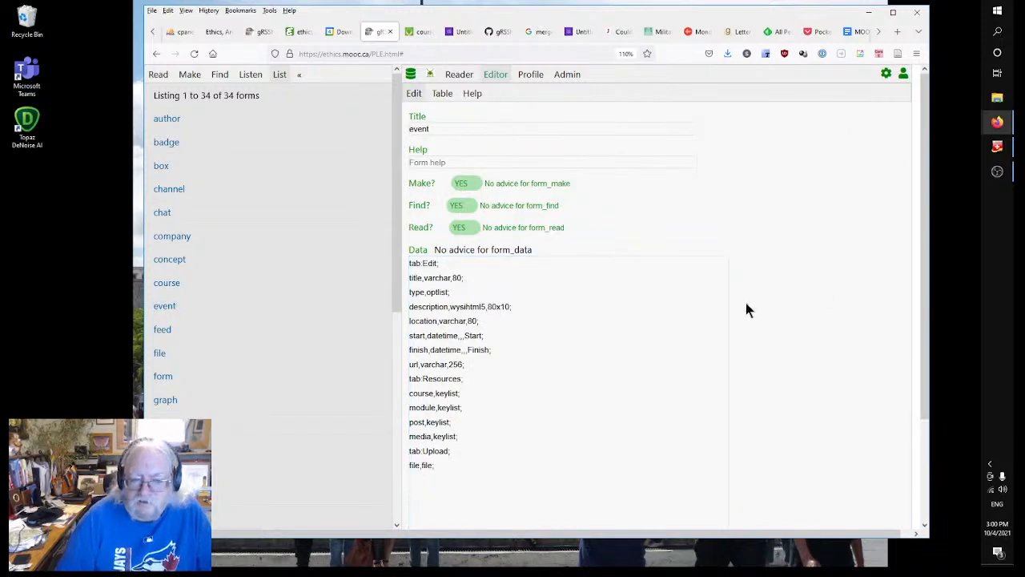
# Rename the start field to begin in the event form's data definition, keeping its datetime type and Start label.
pyautogui.moveTo(463, 335); pyautogui.dragTo(484, 336)
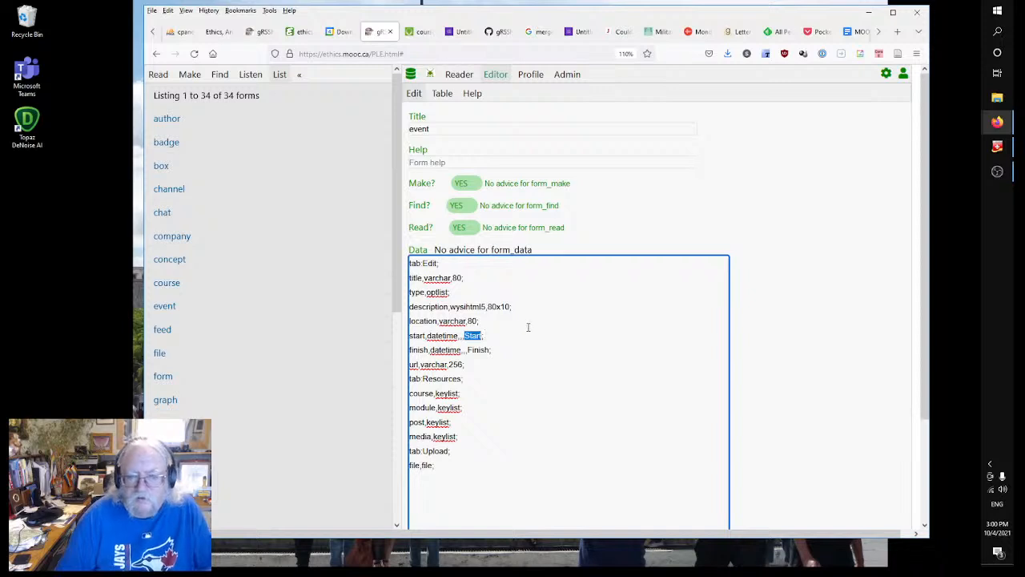
pyautogui.click(406, 339)
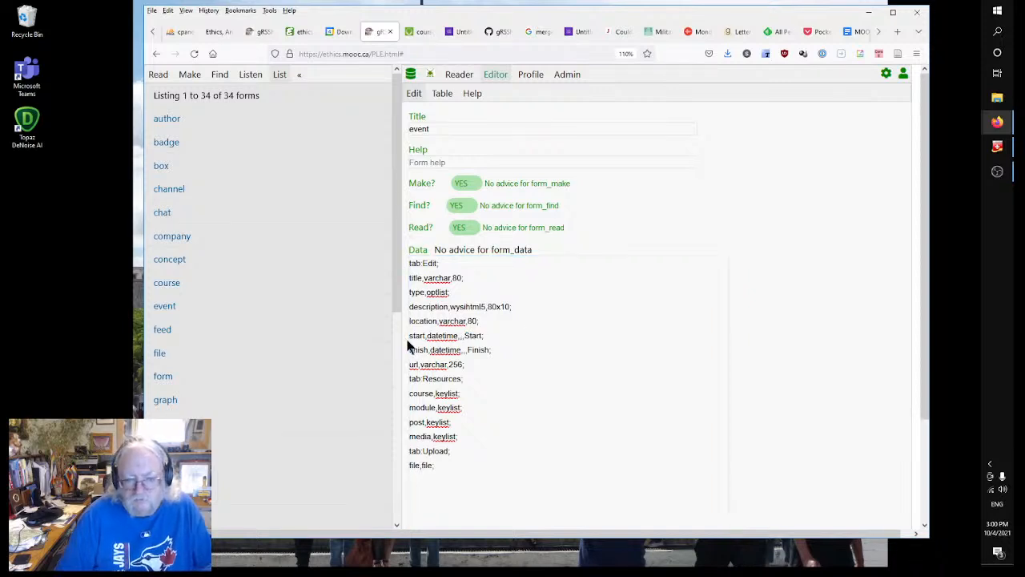
pyautogui.moveTo(414, 337); pyautogui.dragTo(408, 333)
pyautogui.press('Delete')
pyautogui.press('Delete')
pyautogui.press('Delete')
pyautogui.press('Delete')
pyautogui.press('Delete')
pyautogui.write('begin')
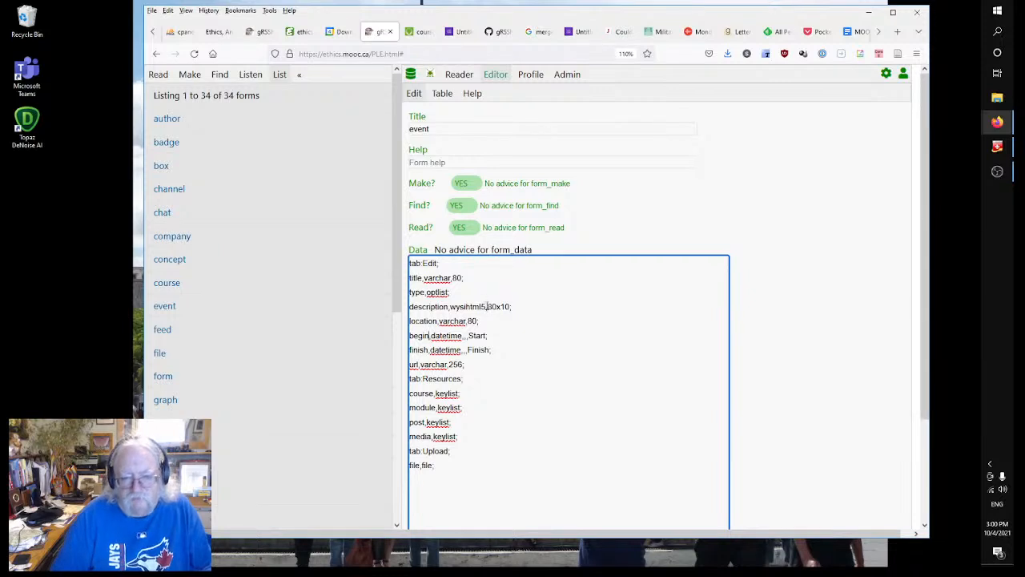
# Rename the finish field to end in the event form's data definition and commit the edit.
pyautogui.moveTo(429, 350); pyautogui.dragTo(390, 350)
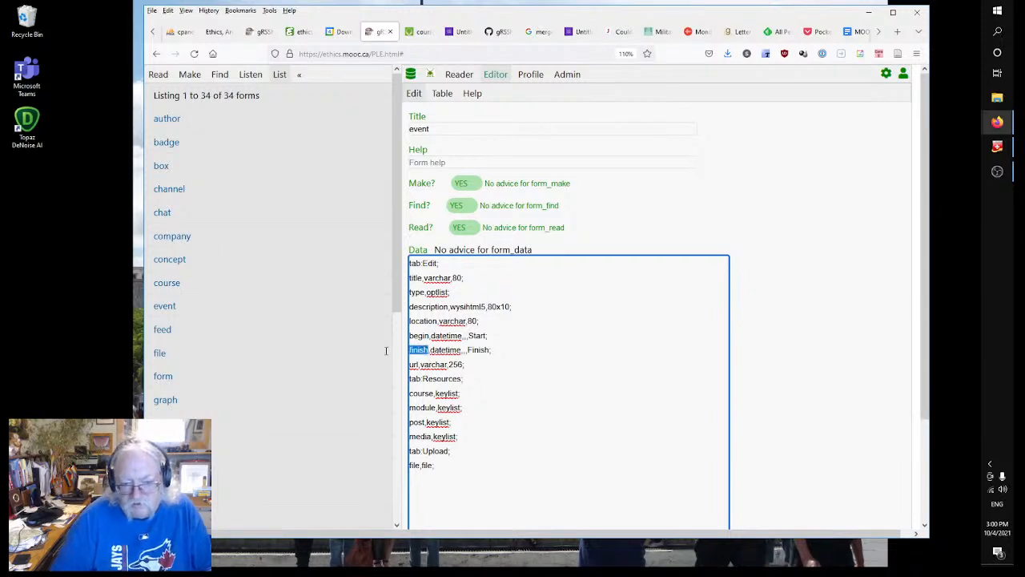
pyautogui.write('end')
pyautogui.click(567, 399)
pyautogui.click(805, 396)
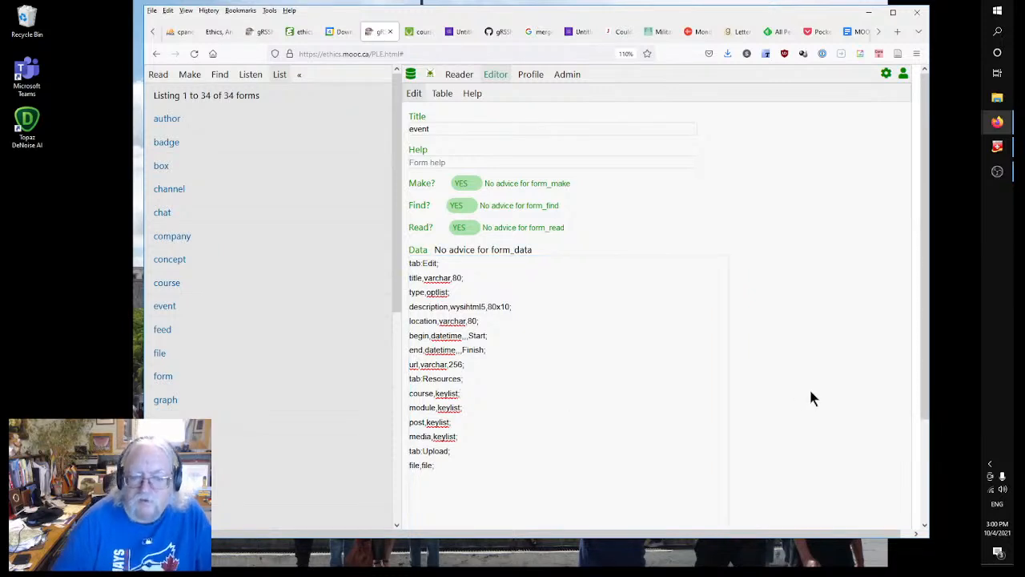
# Examine the event database table's columns for the fields that store start, begin, end and finish times.
pyautogui.click(443, 94)
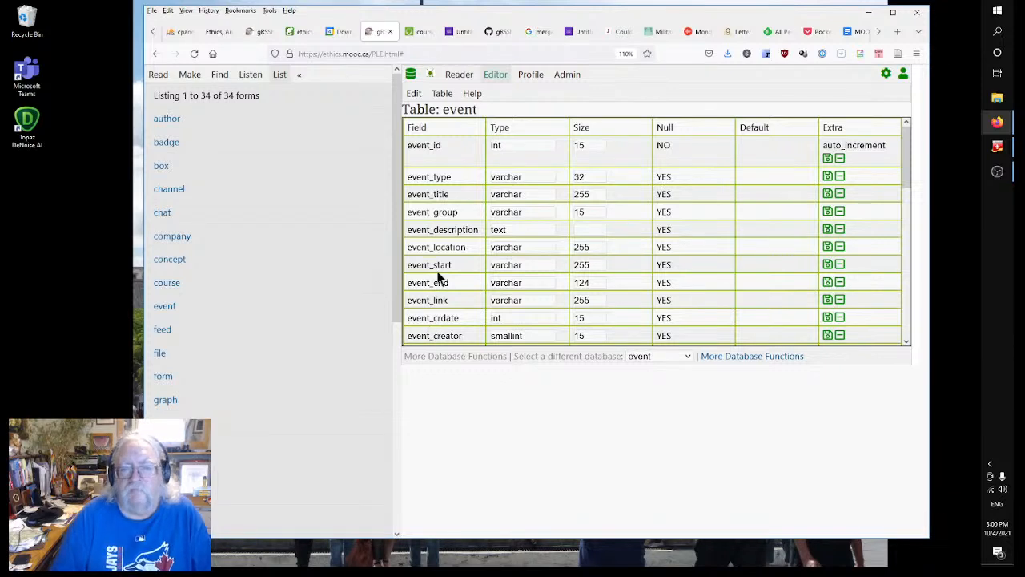
pyautogui.moveTo(451, 284); pyautogui.dragTo(434, 284)
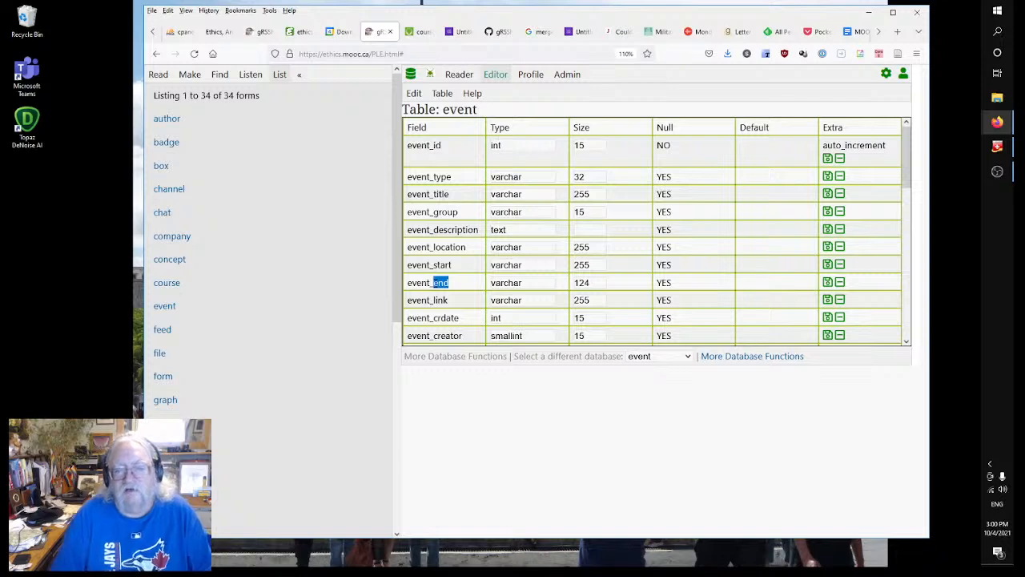
pyautogui.click(448, 265)
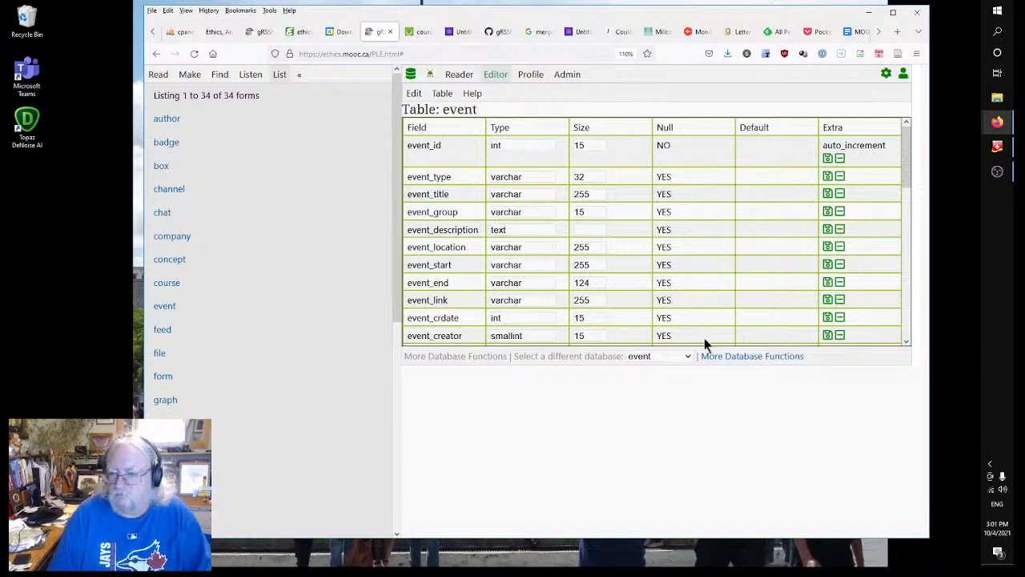
pyautogui.moveTo(904, 173); pyautogui.dragTo(897, 352)
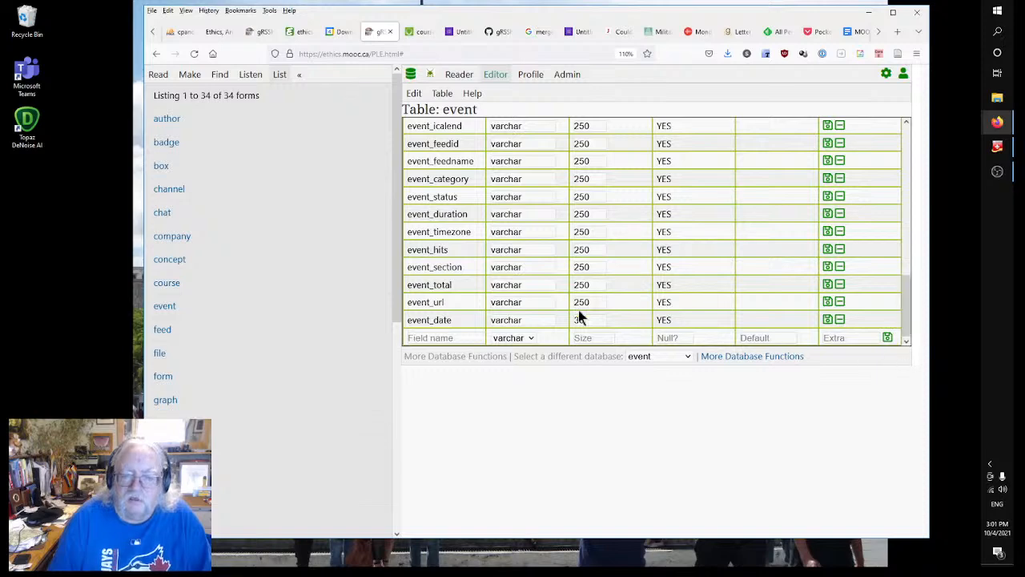
pyautogui.scroll(5, 448, 276)
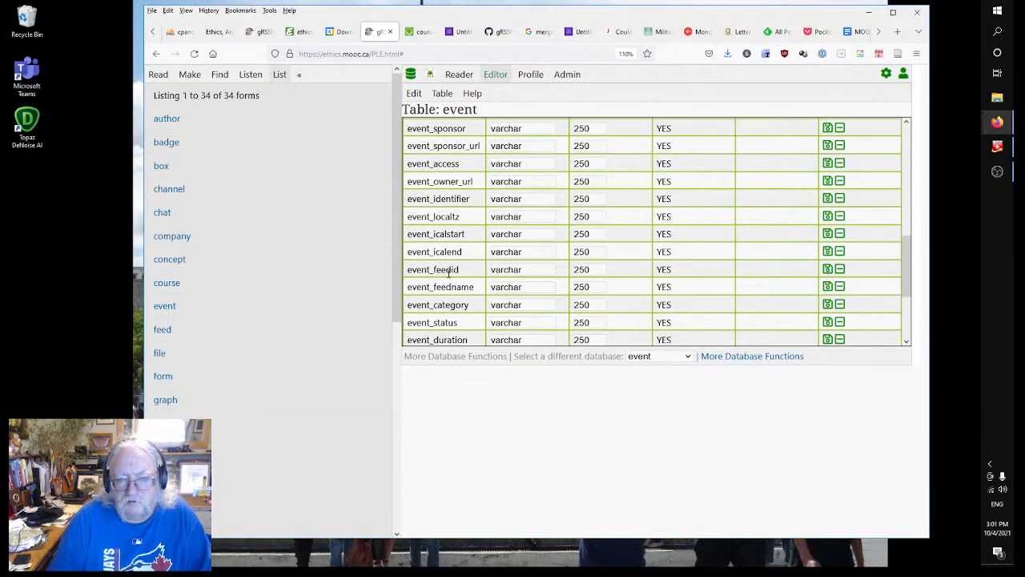
pyautogui.scroll(8, 449, 277)
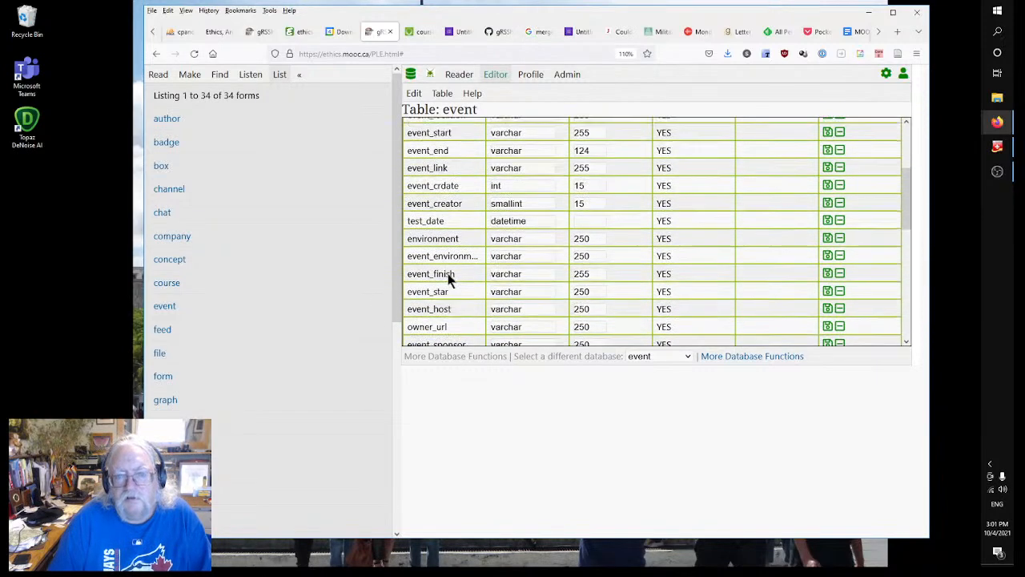
pyautogui.scroll(2, 448, 281)
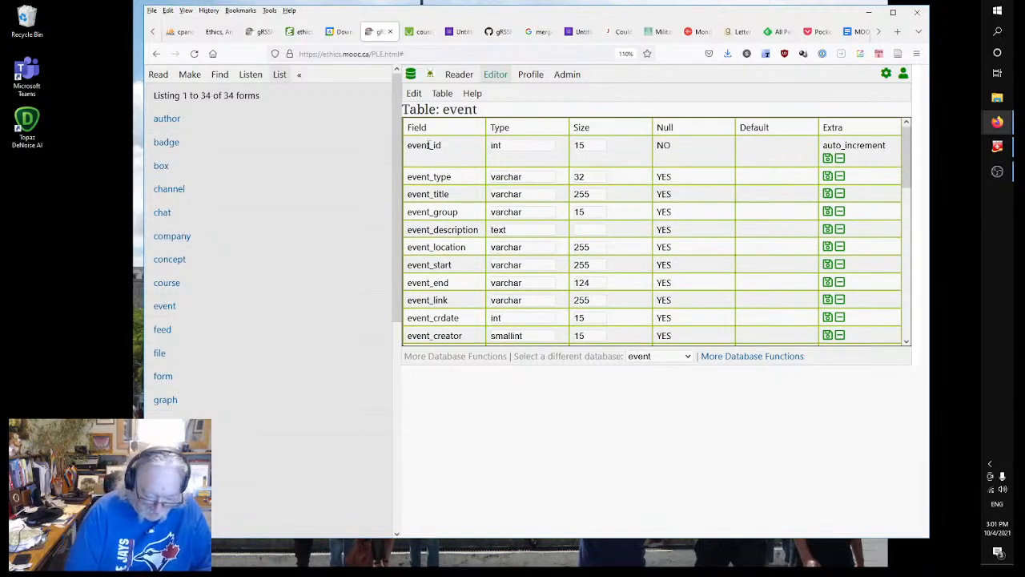
# Enter event_begin as the name of a new event table column and compare the types of the existing date columns.
pyautogui.hotkey('ctrl', 'f')
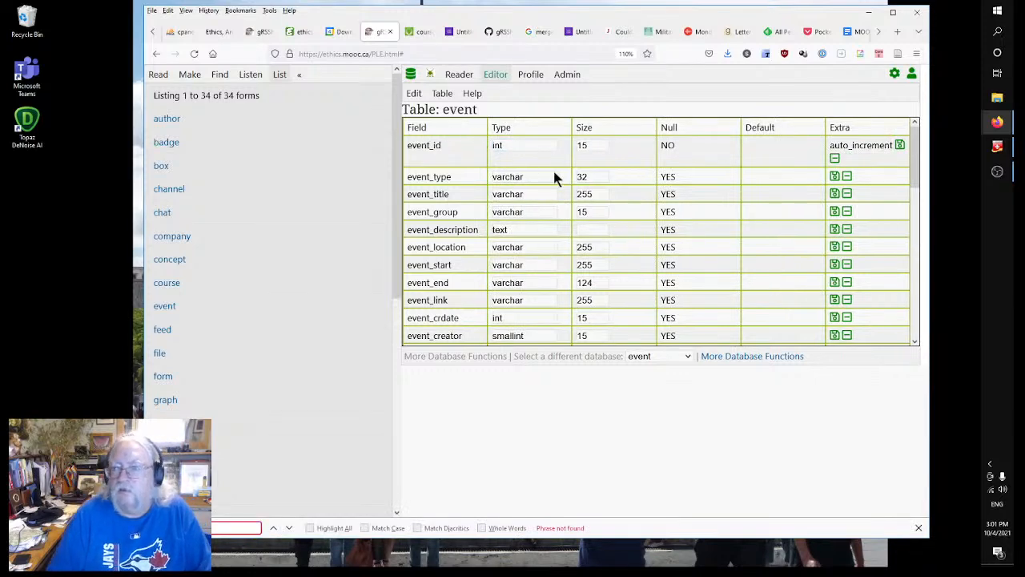
pyautogui.scroll(-10, 517, 268)
pyautogui.click(450, 337)
pyautogui.write('ev')
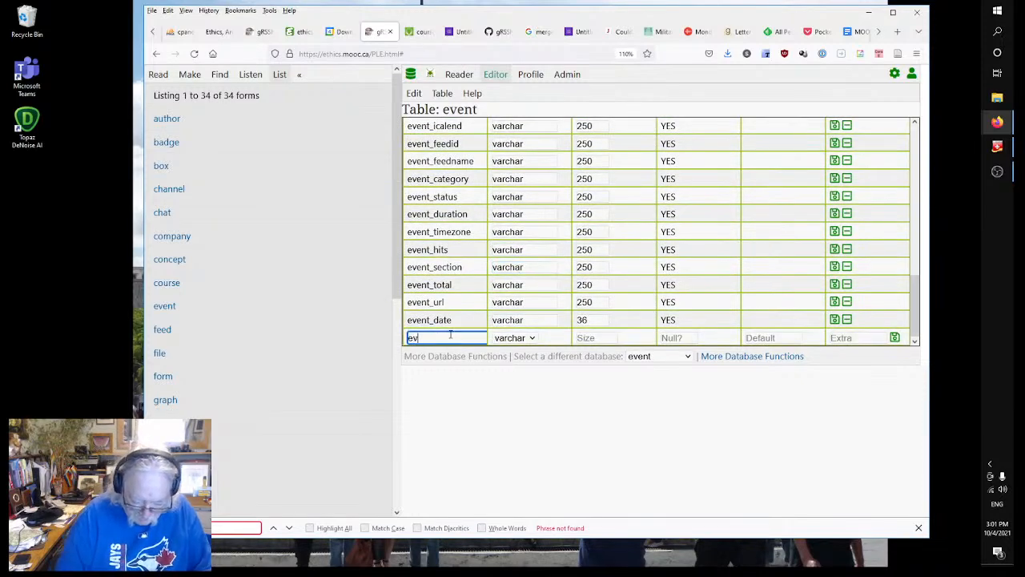
pyautogui.write('ent_begin')
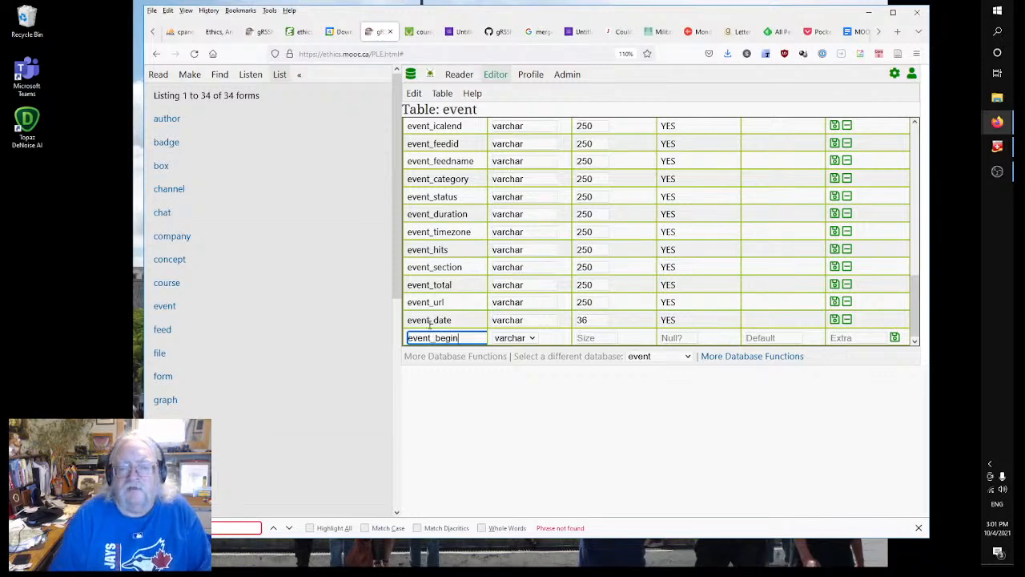
pyautogui.scroll(4, 444, 246)
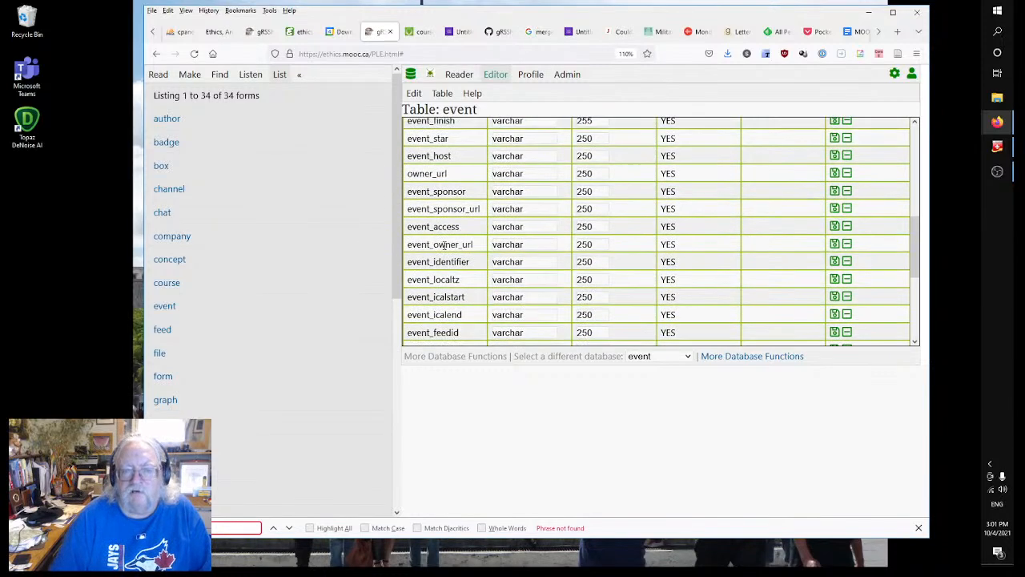
pyautogui.scroll(3, 444, 247)
pyautogui.scroll(4, 444, 246)
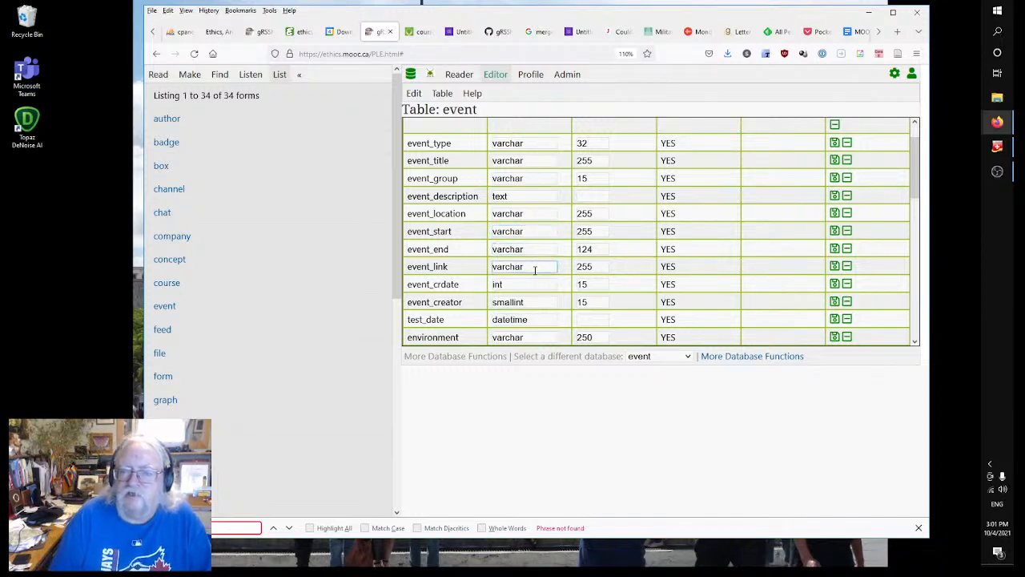
pyautogui.scroll(-10, 533, 253)
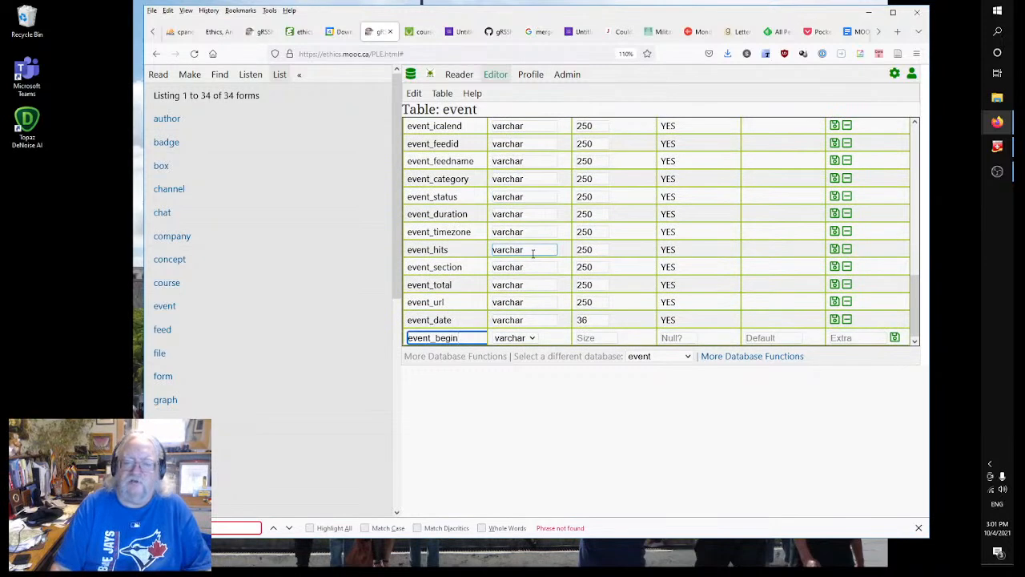
# Keep varchar as the event_begin column's type, set its size to 125 and save the column.
pyautogui.click(513, 338)
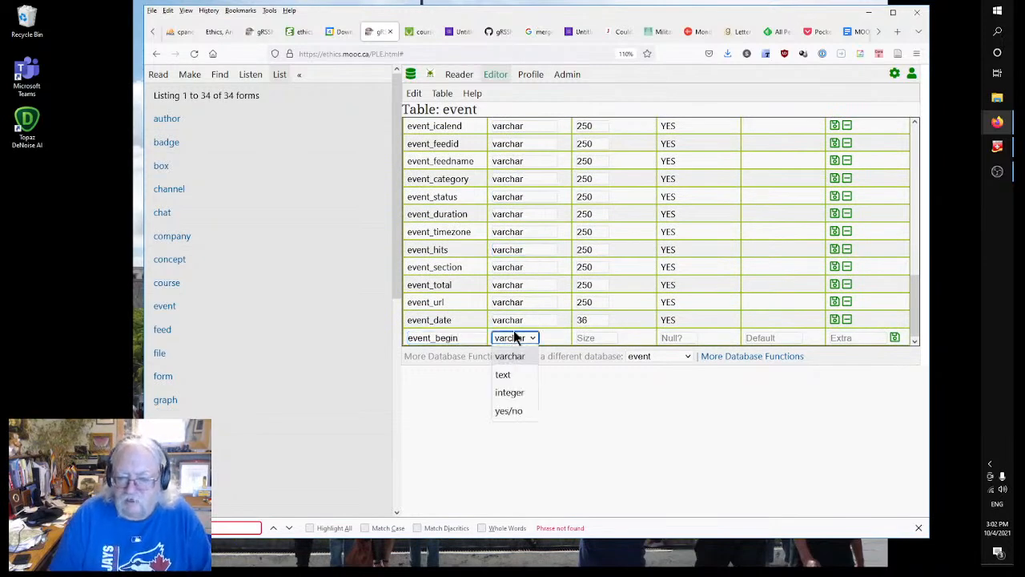
pyautogui.click(513, 337)
pyautogui.click(514, 337)
pyautogui.click(514, 337)
pyautogui.click(607, 337)
pyautogui.scroll(10, 605, 329)
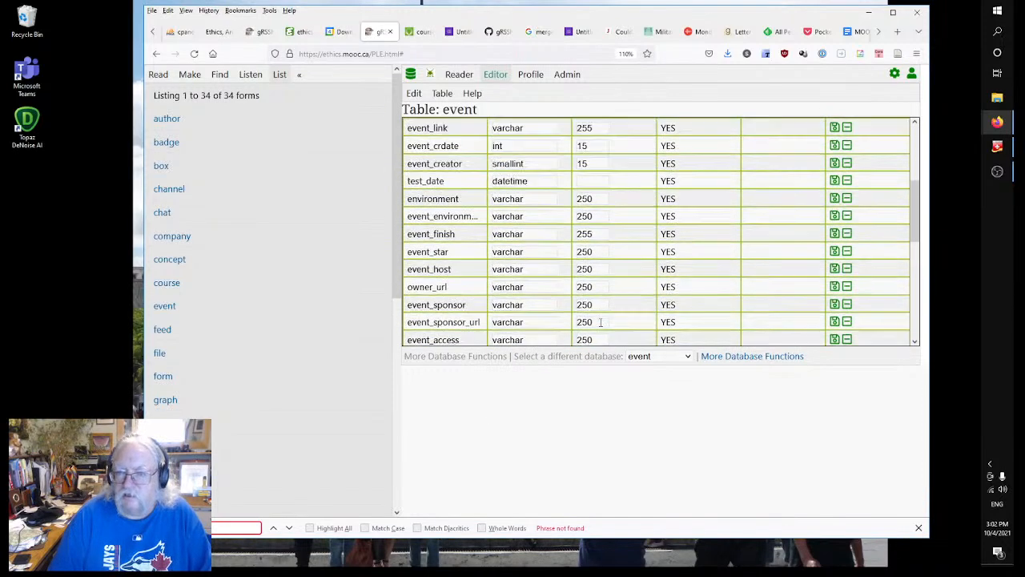
pyautogui.scroll(-10, 601, 321)
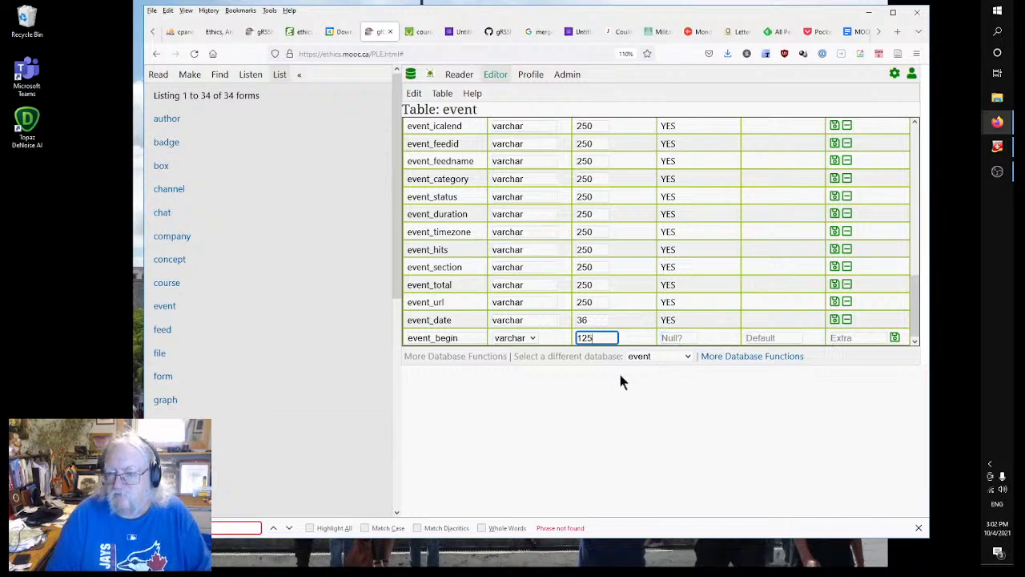
pyautogui.click(709, 337)
pyautogui.click(774, 337)
pyautogui.click(840, 337)
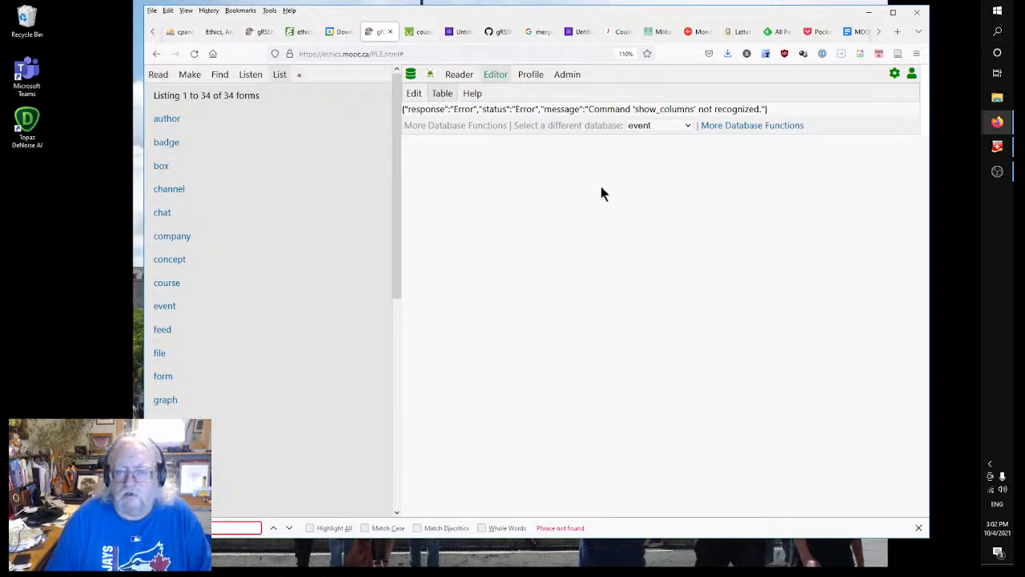
# Go back to the event form's definition, try to view its table again and reload the page.
pyautogui.click(414, 94)
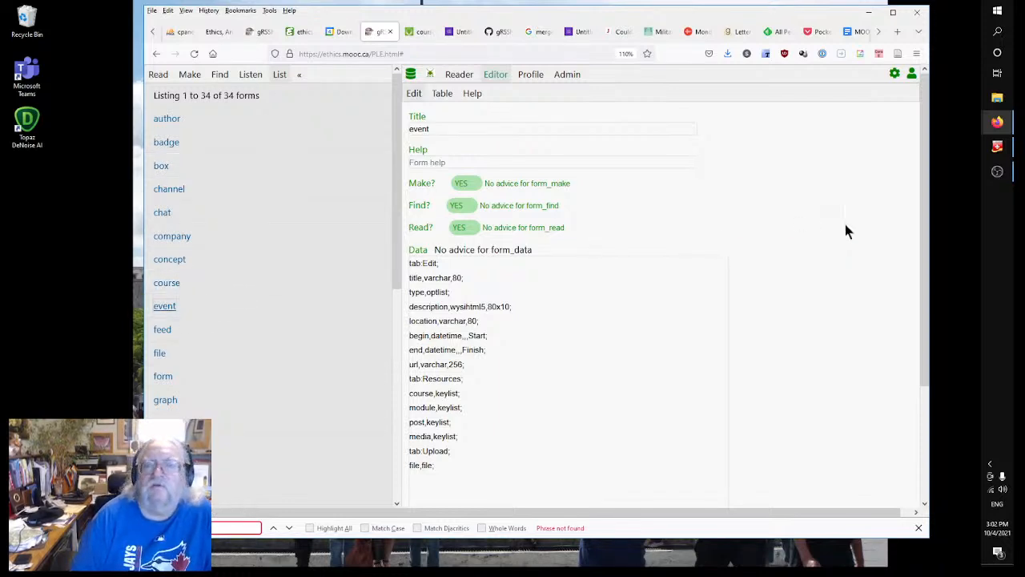
pyautogui.click(442, 93)
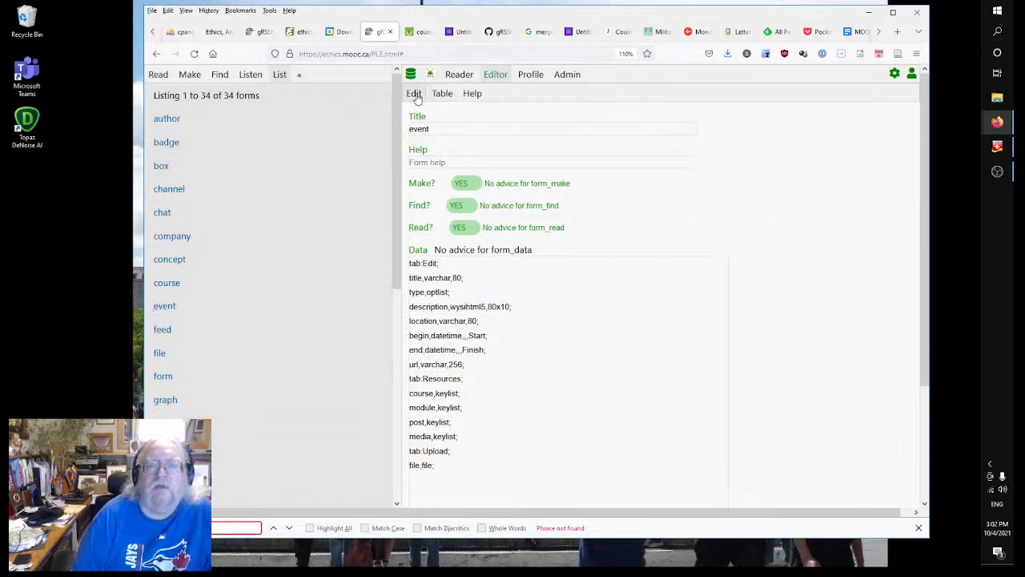
pyautogui.rightClick(816, 228)
pyautogui.click(903, 237)
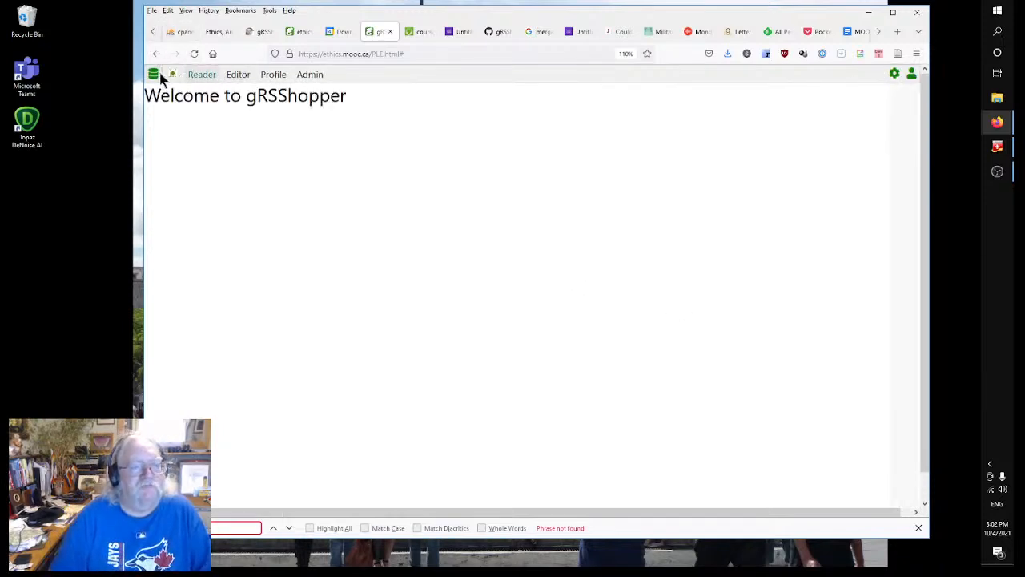
# Reopen the event form from the forms list and check its database table for the event_begin column.
pyautogui.click(155, 75)
pyautogui.click(189, 74)
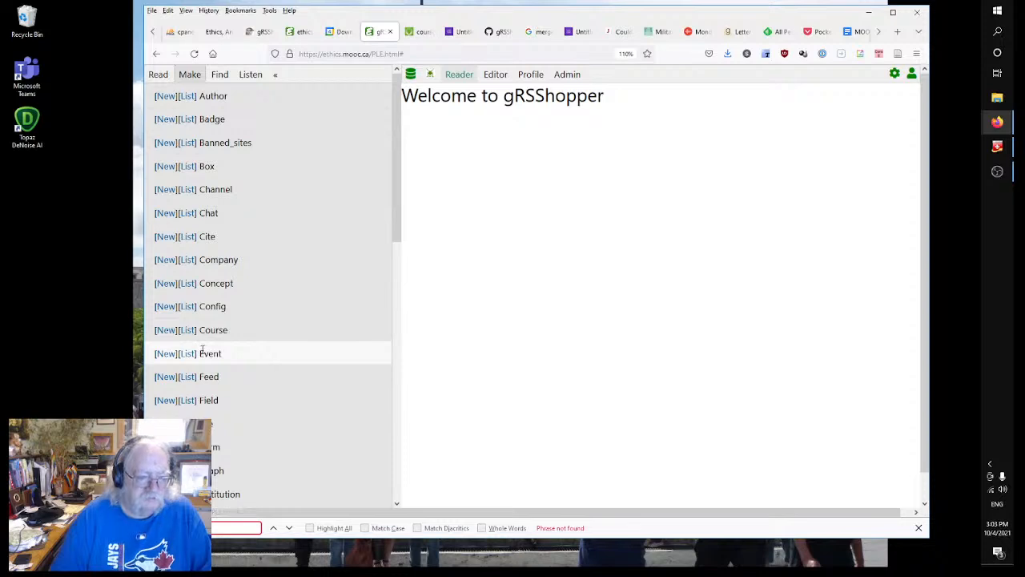
pyautogui.click(188, 447)
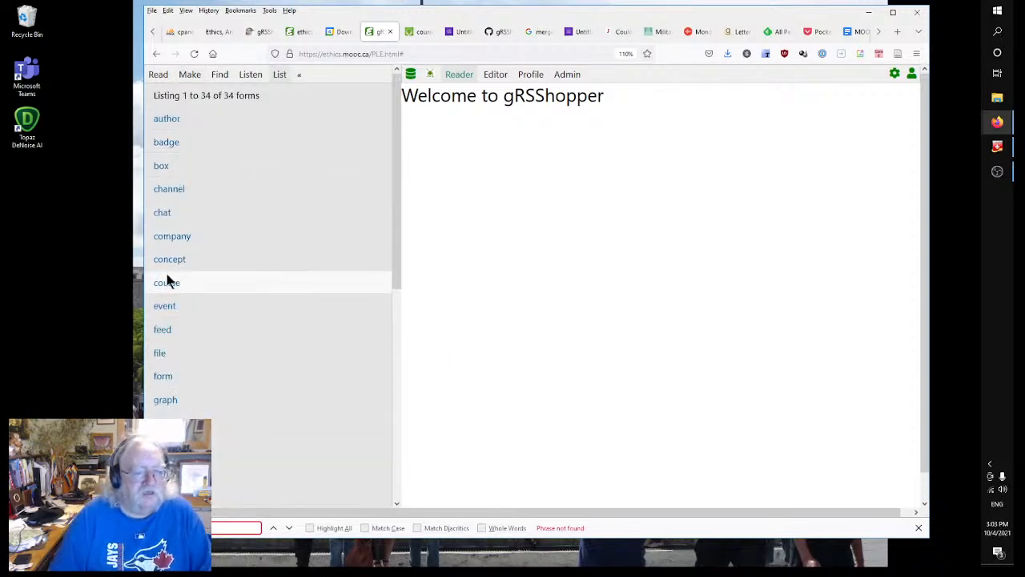
pyautogui.click(163, 309)
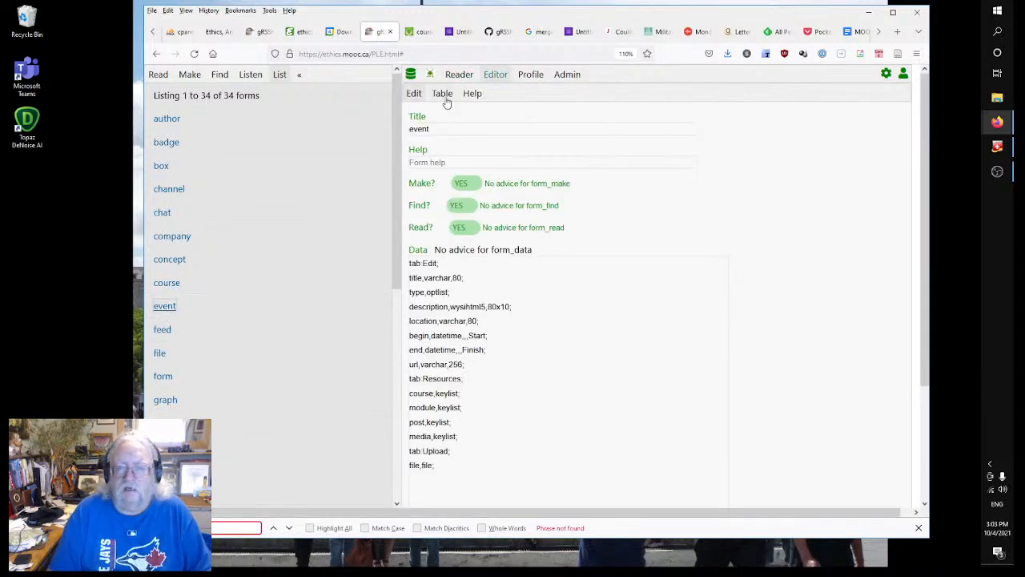
pyautogui.click(433, 330)
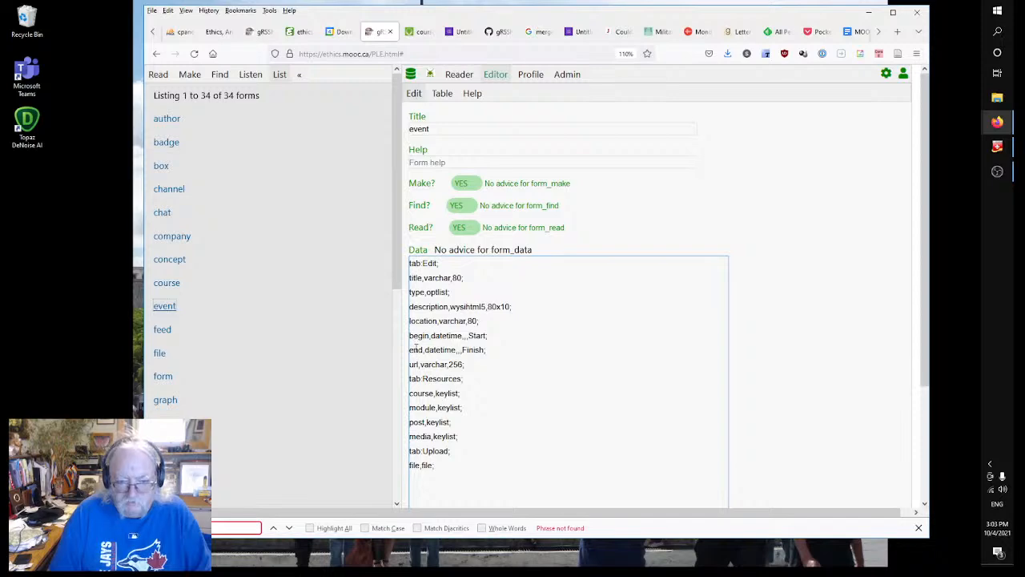
pyautogui.click(441, 94)
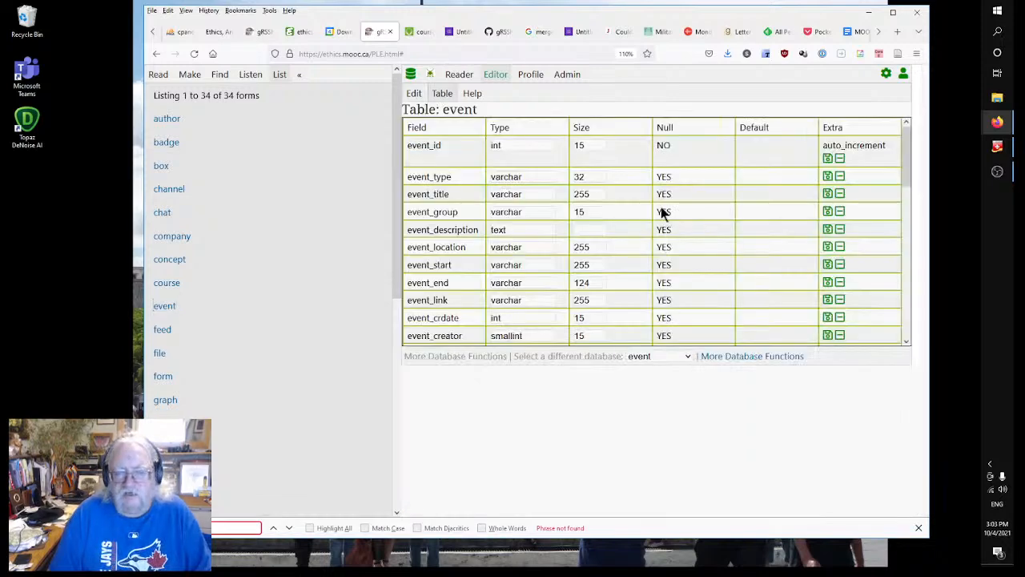
pyautogui.scroll(-8, 616, 264)
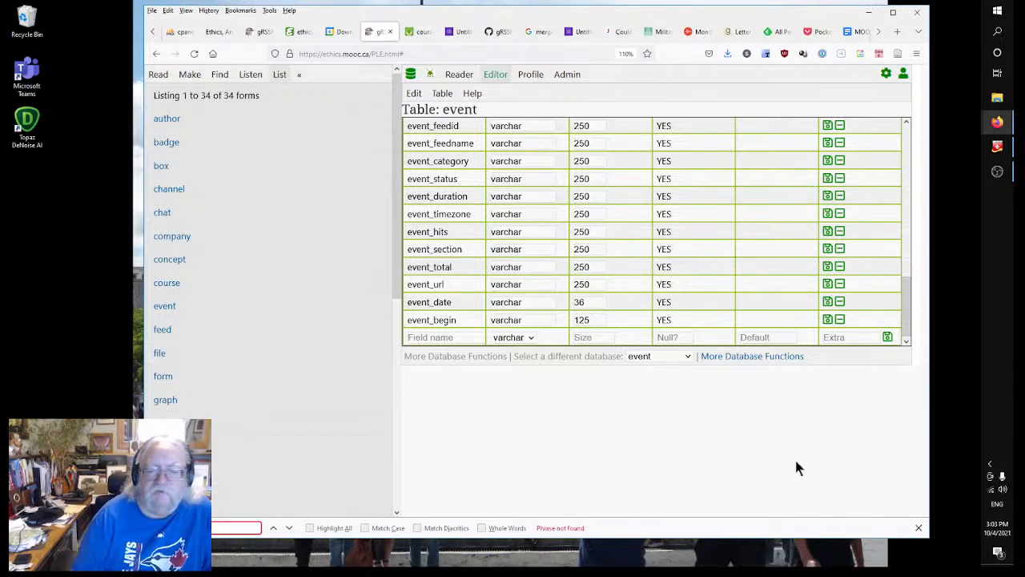
# Open the Module 1 Discussion event from the events list and try to edit its event_begin and event_end dates.
pyautogui.click(192, 74)
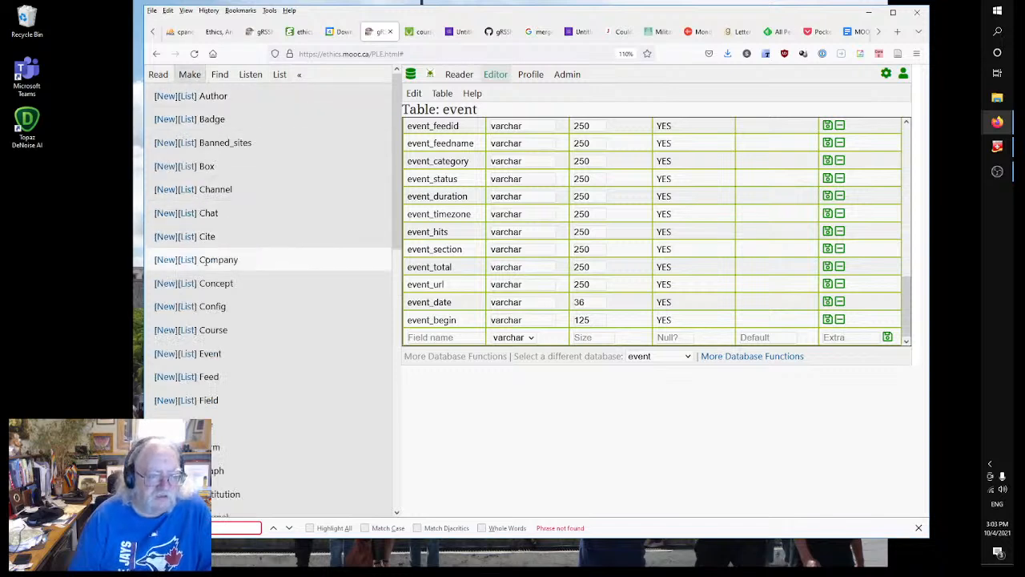
pyautogui.click(191, 356)
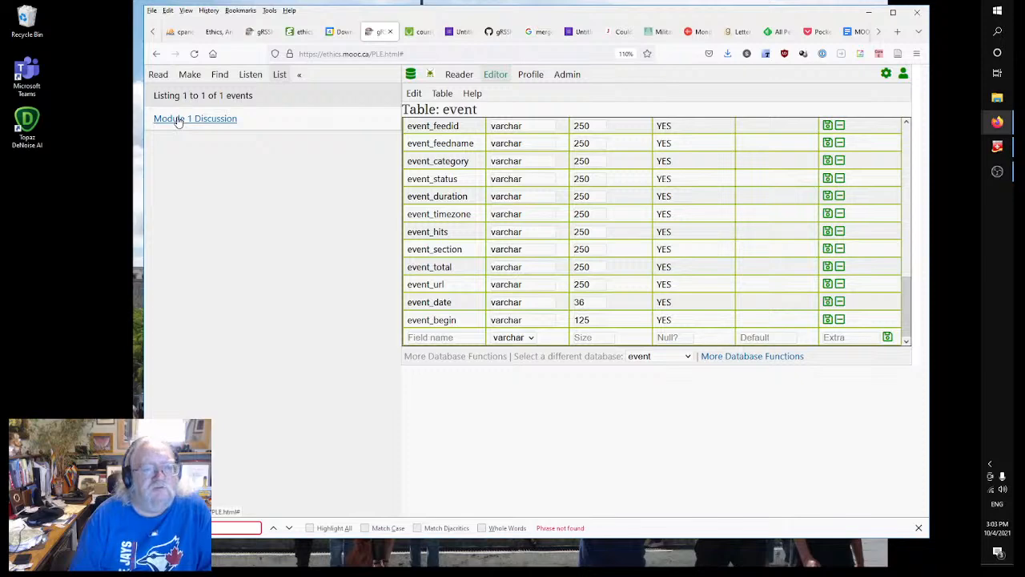
pyautogui.click(178, 120)
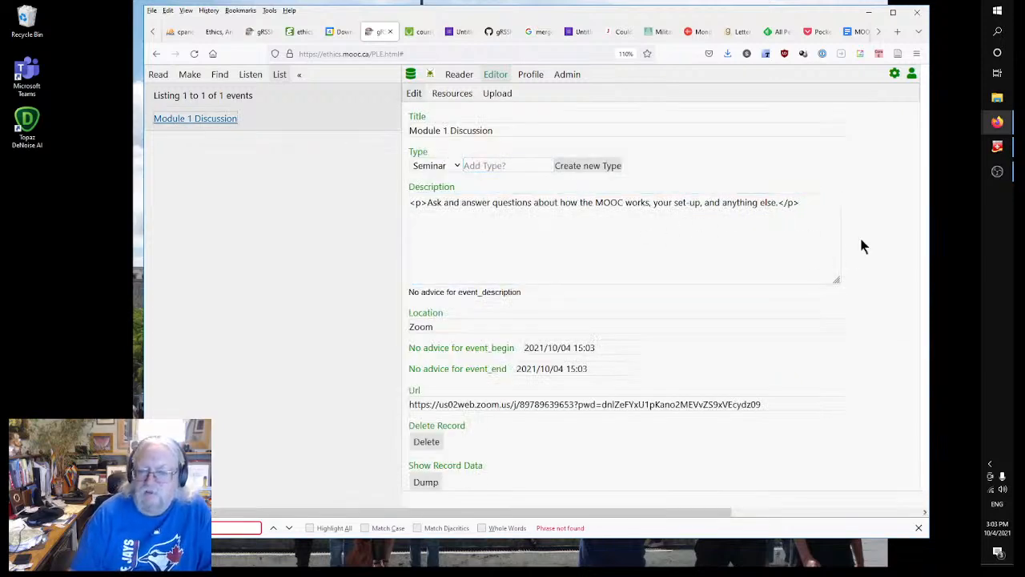
pyautogui.click(592, 347)
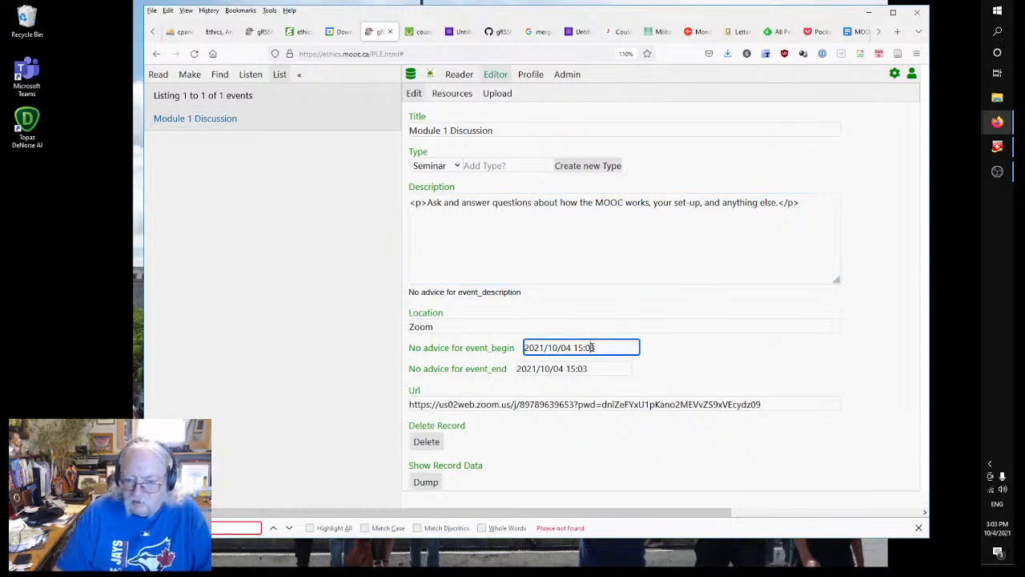
pyautogui.click(574, 366)
pyautogui.click(587, 346)
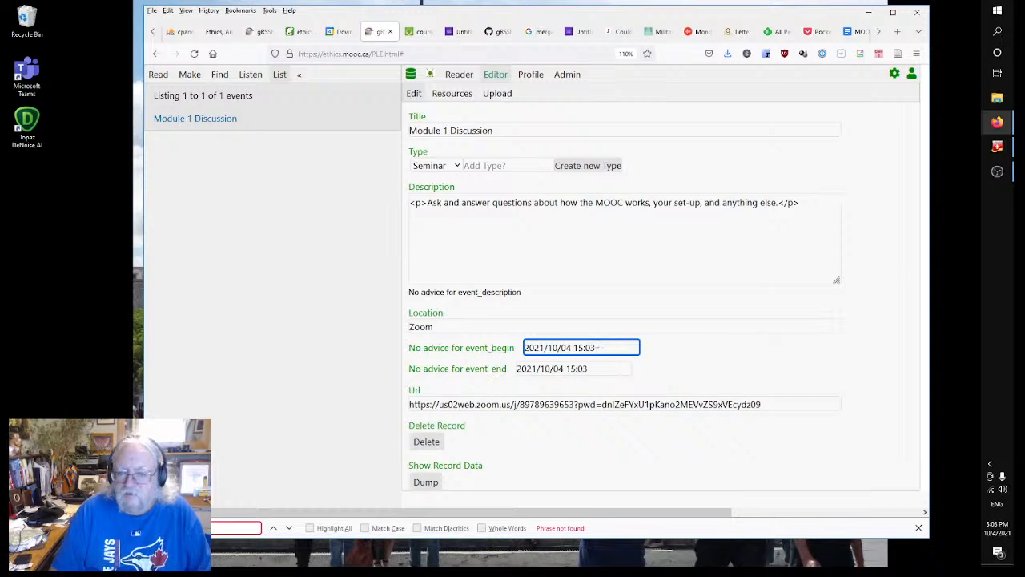
pyautogui.click(523, 354)
pyautogui.click(535, 348)
pyautogui.click(612, 348)
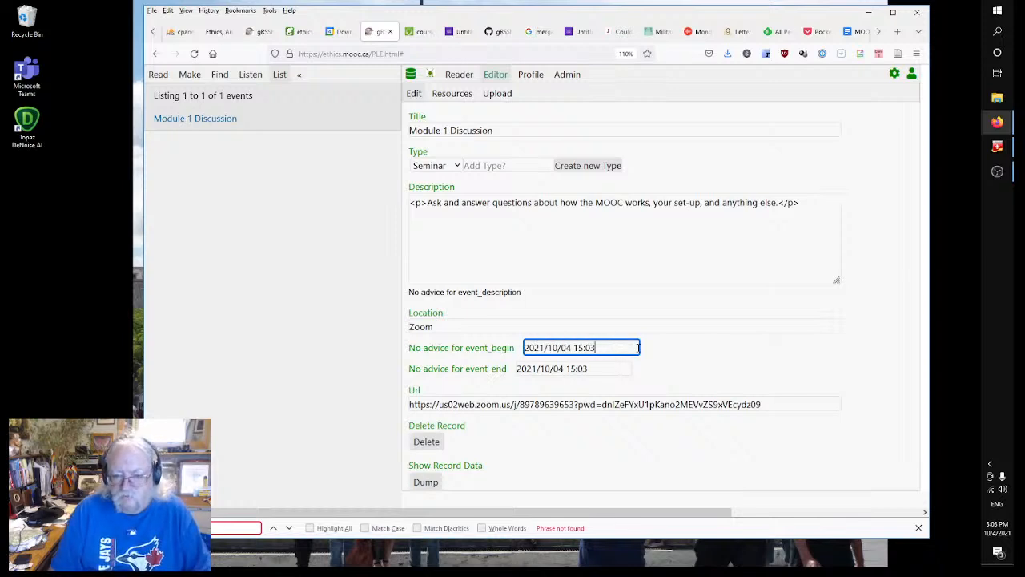
# List the forms and open the event form's definition.
pyautogui.click(189, 74)
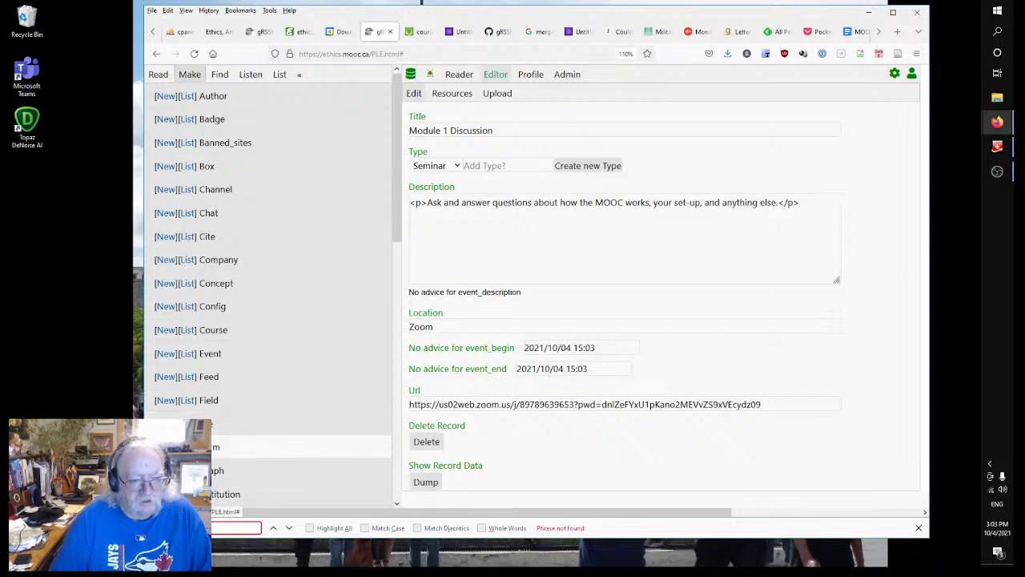
pyautogui.click(187, 446)
pyautogui.click(583, 347)
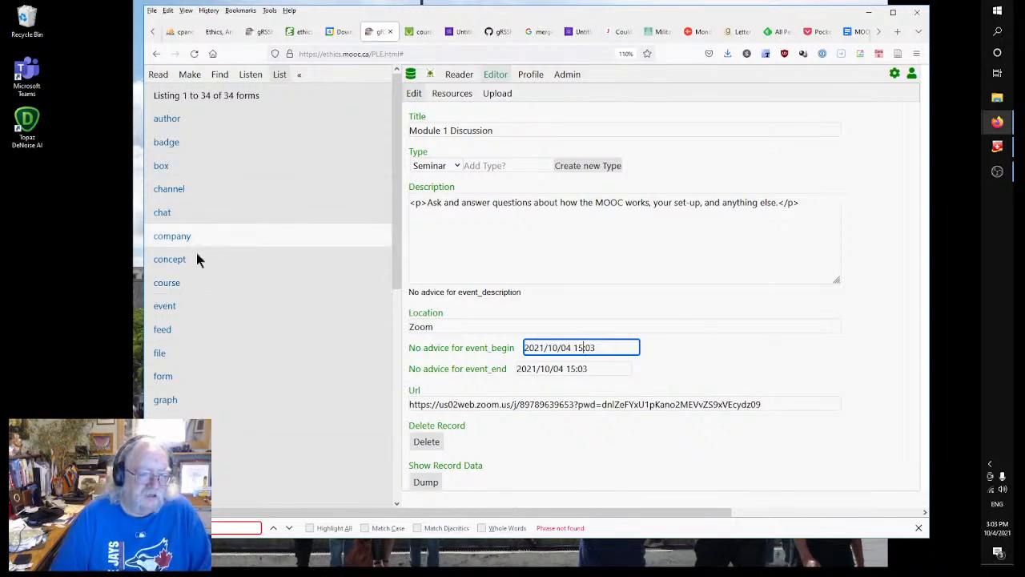
pyautogui.click(162, 378)
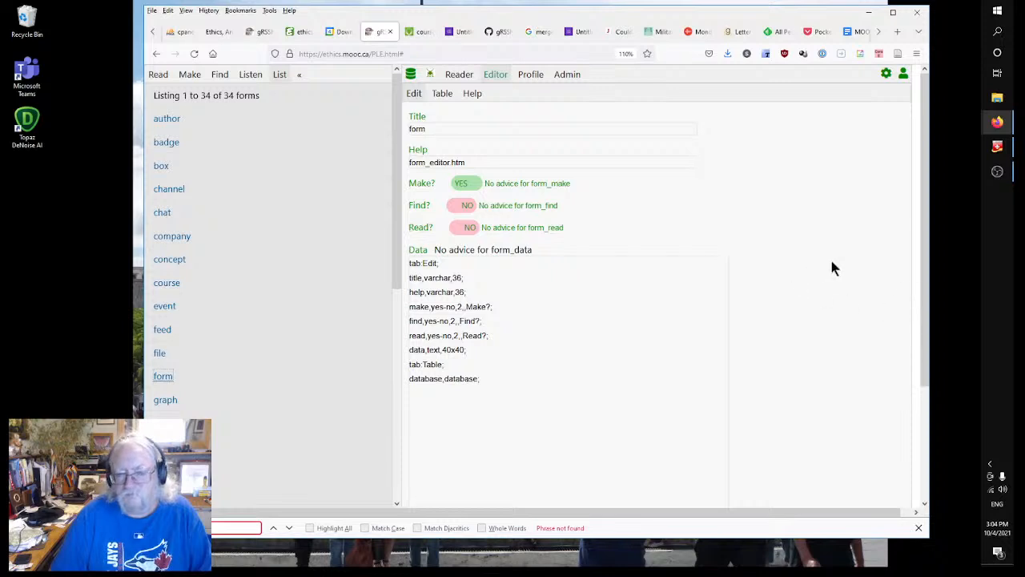
pyautogui.click(466, 300)
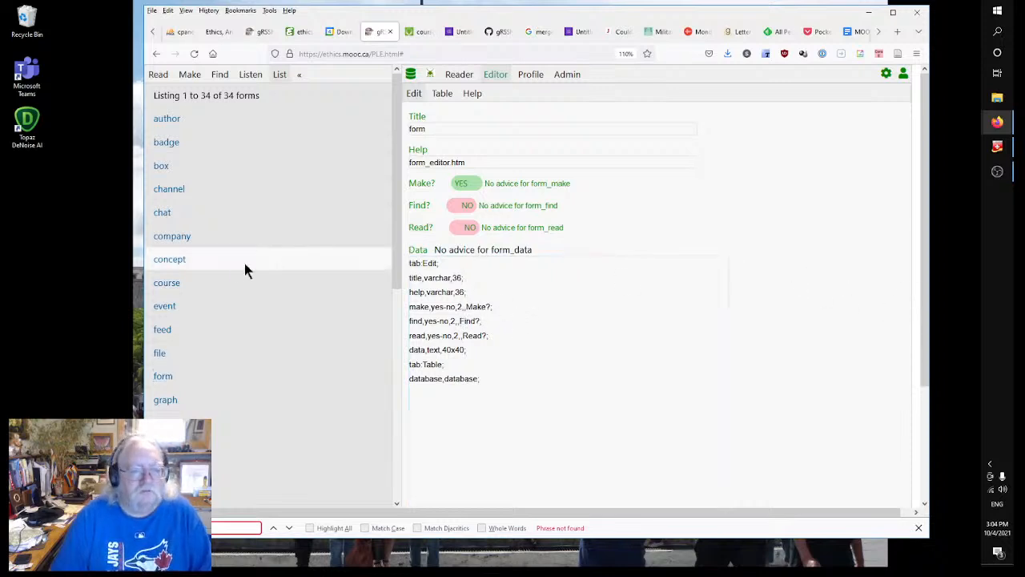
pyautogui.click(165, 306)
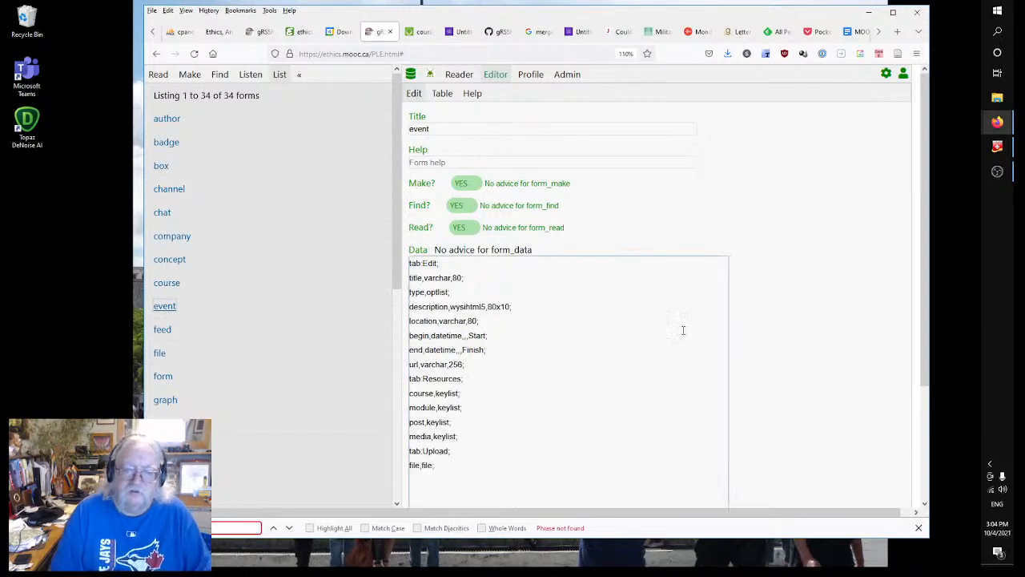
# Change the begin field's label to Begin and the end field's label to End in the event form's data, and save.
pyautogui.click(469, 336)
pyautogui.write('Begin')
pyautogui.press('Delete')
pyautogui.press('Delete')
pyautogui.press('Delete')
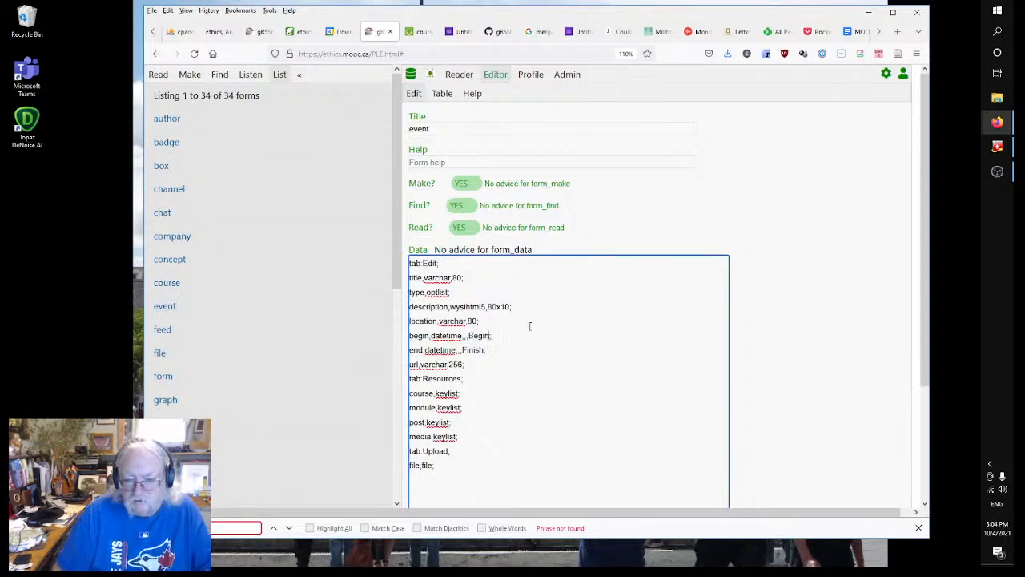
pyautogui.press('BackSpace')
pyautogui.press('BackSpace')
pyautogui.press('BackSpace')
pyautogui.press('BackSpace')
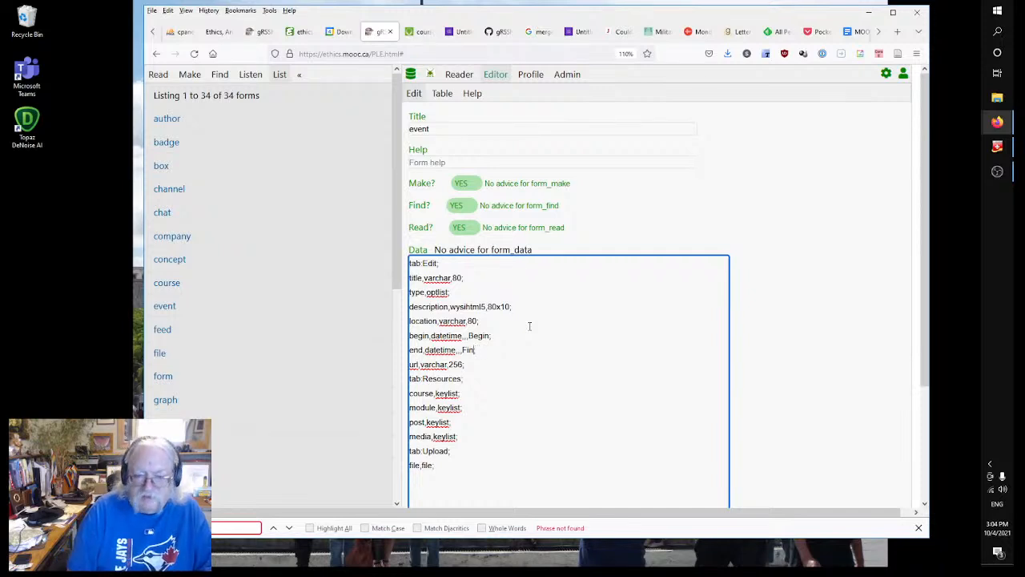
pyautogui.write('End;')
pyautogui.click(808, 384)
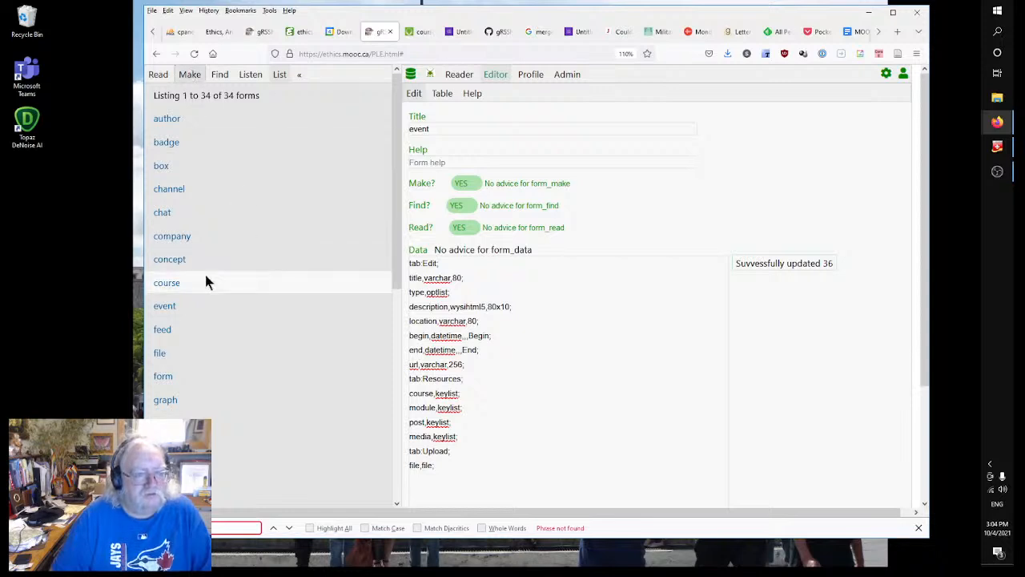
# Reload the gRSShopper editor page and reopen the Module 1 Discussion event from the events list.
pyautogui.scroll(-5, 199, 245)
pyautogui.scroll(5, 199, 245)
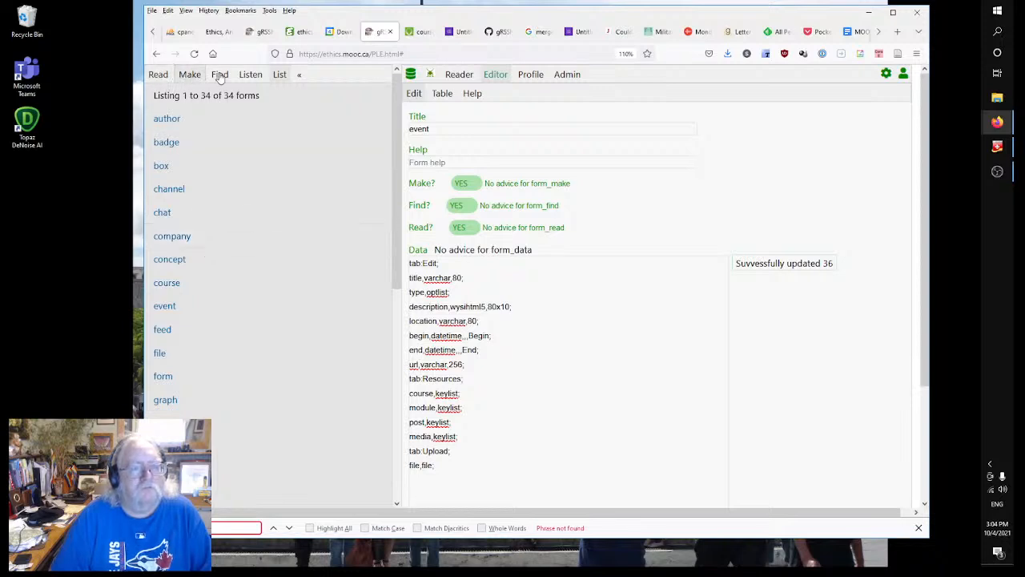
pyautogui.rightClick(787, 388)
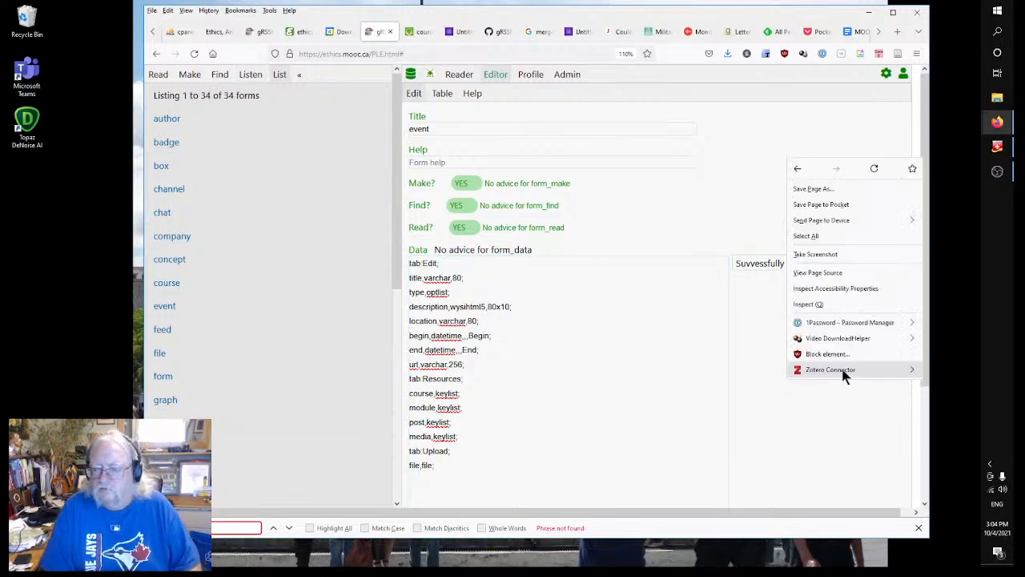
pyautogui.click(874, 169)
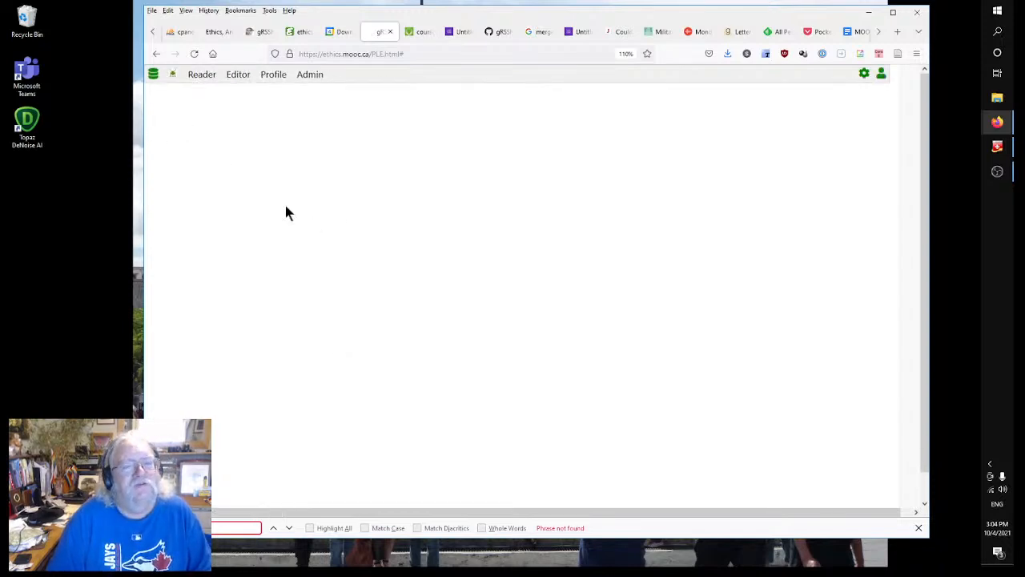
pyautogui.click(153, 74)
pyautogui.click(186, 75)
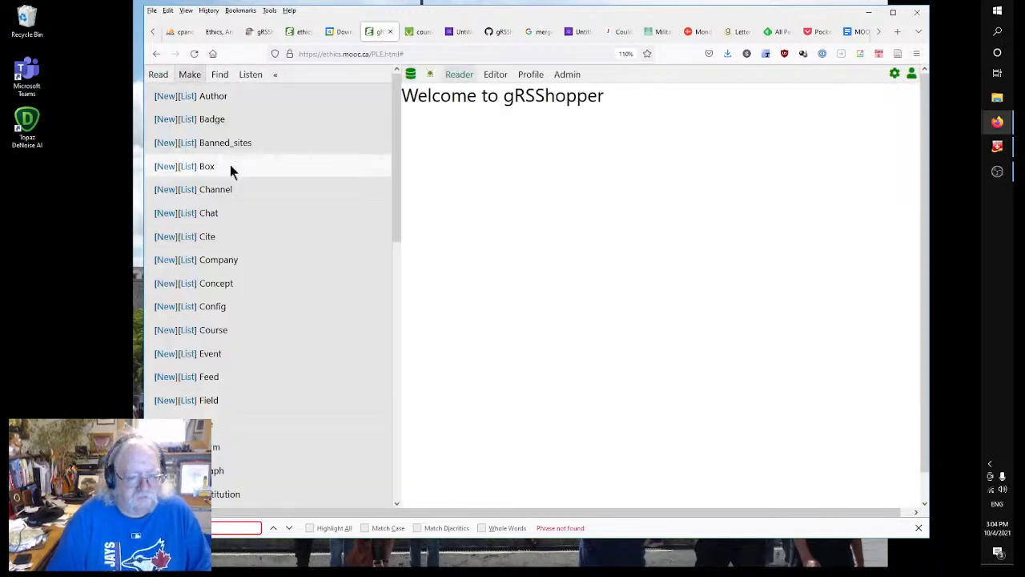
pyautogui.scroll(-3, 243, 313)
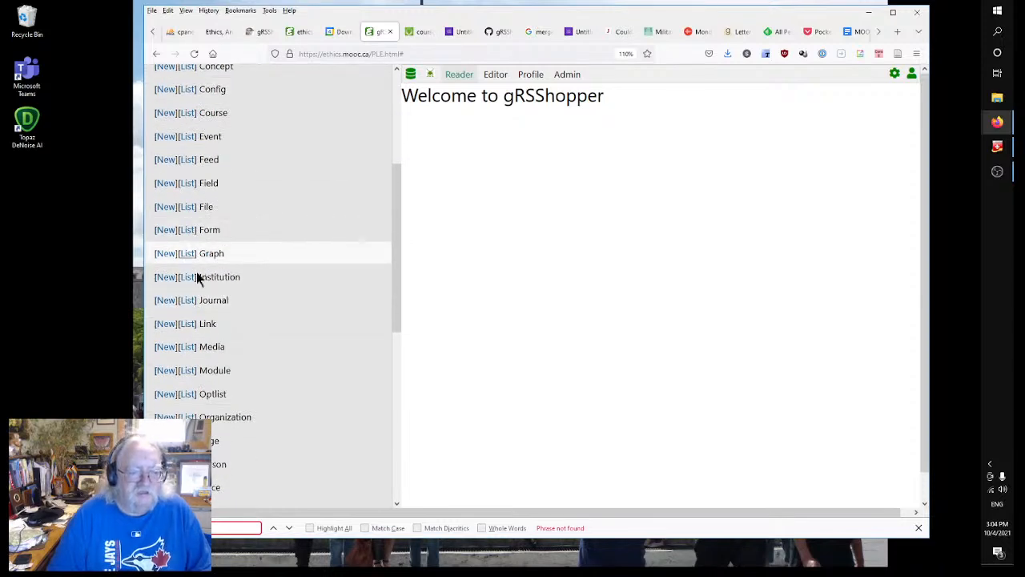
pyautogui.click(186, 138)
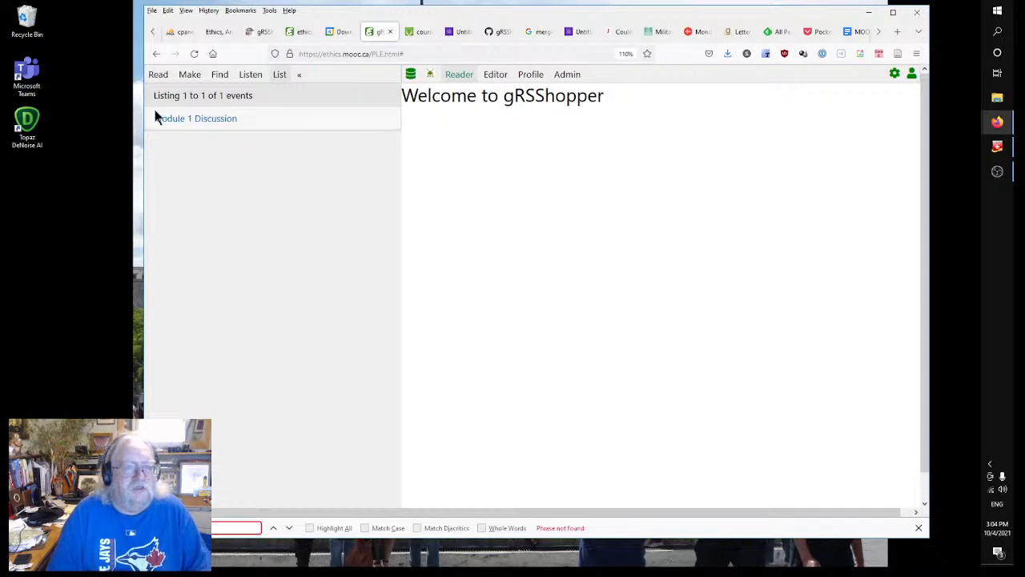
pyautogui.click(163, 118)
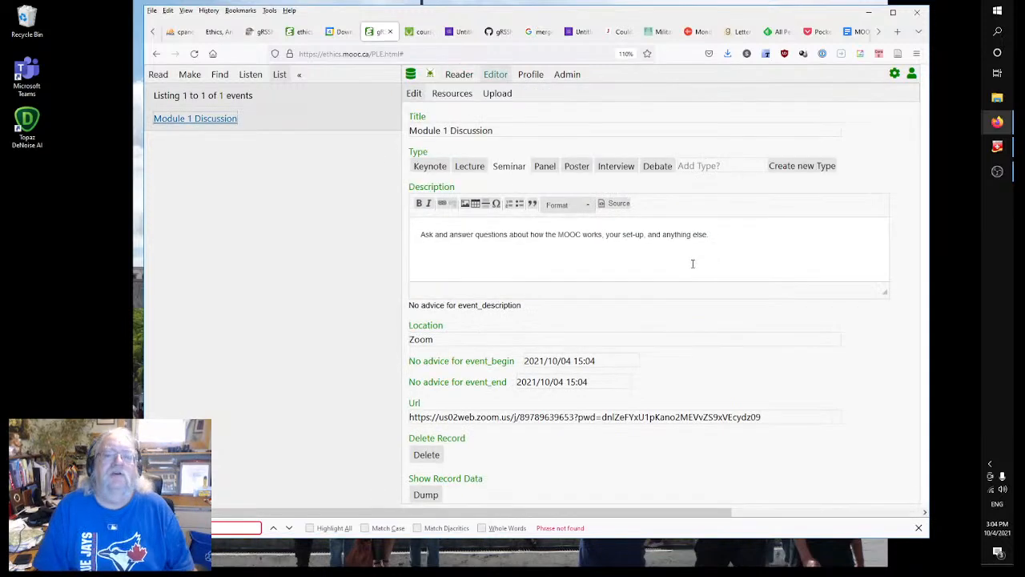
# Set the Module 1 Discussion's event_begin to 2021/10/08 12:00.
pyautogui.click(604, 361)
pyautogui.click(595, 361)
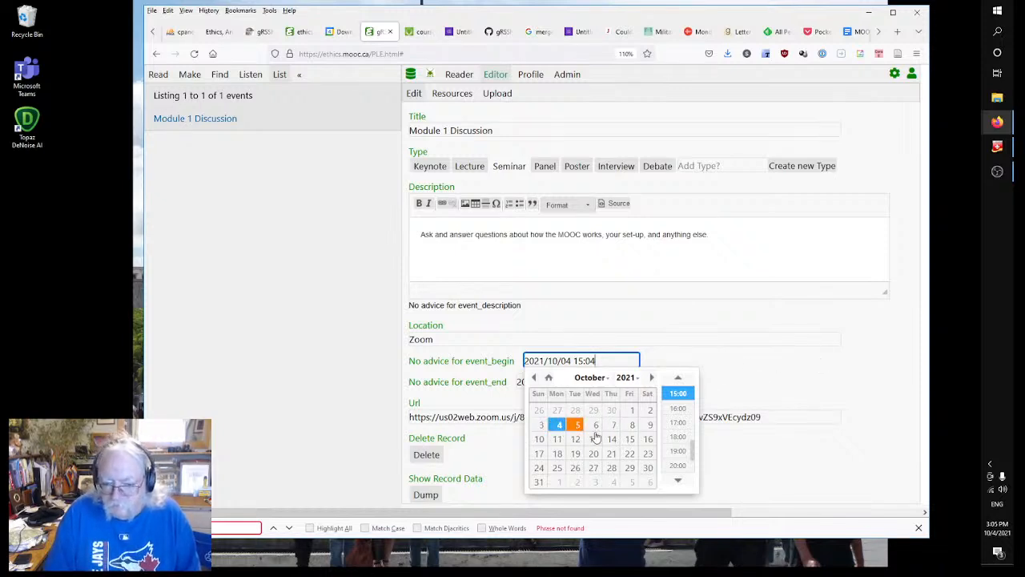
pyautogui.click(631, 426)
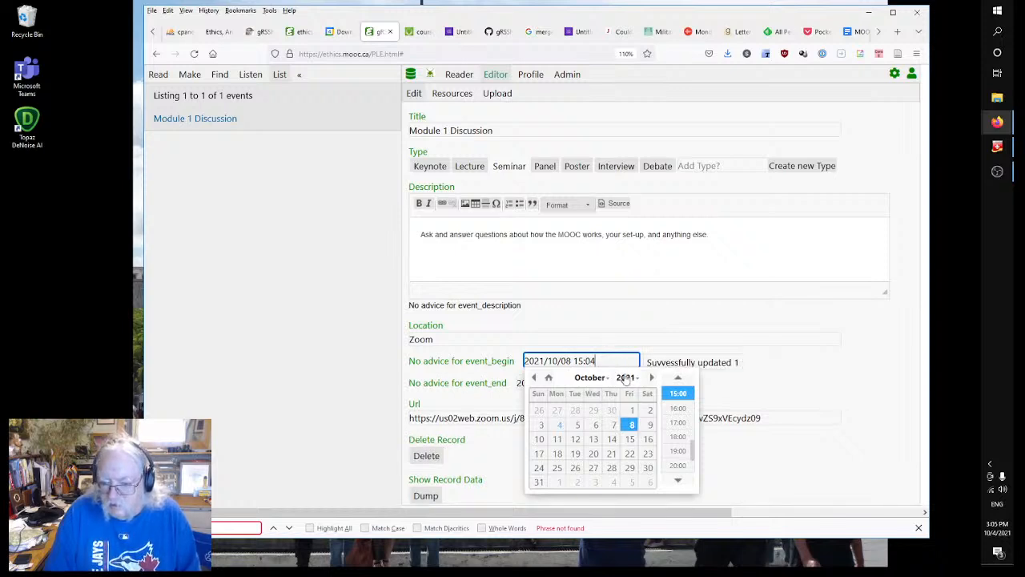
pyautogui.scroll(1, 681, 420)
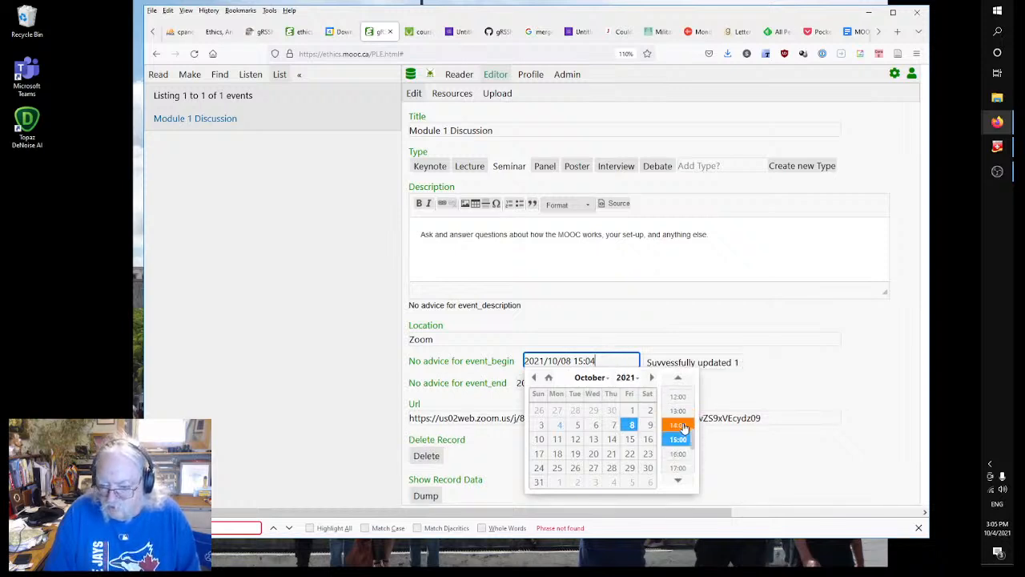
pyautogui.click(675, 395)
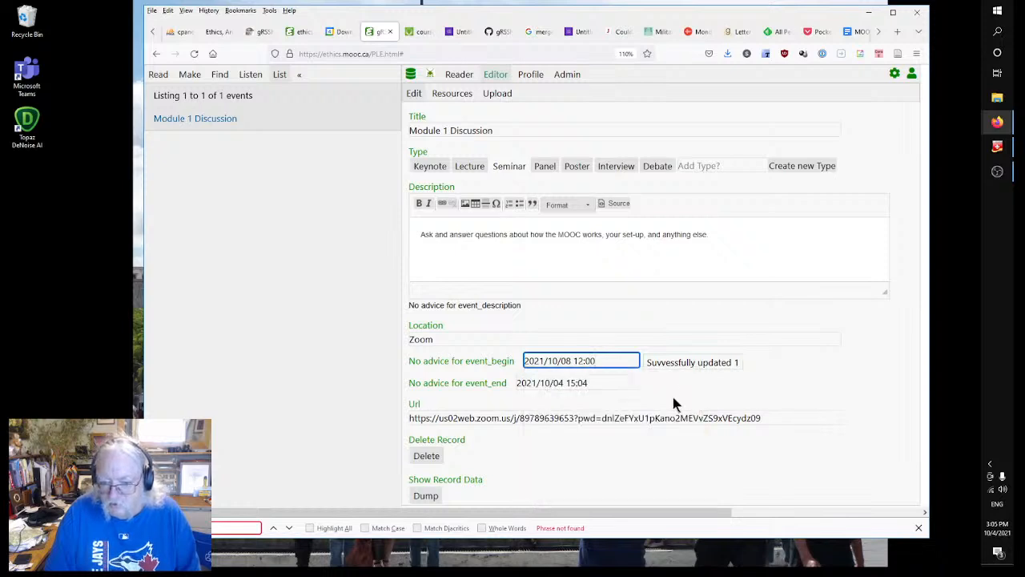
# Set the Module 1 Discussion's event_end to 2021/10/08 13:00 and save it.
pyautogui.click(567, 383)
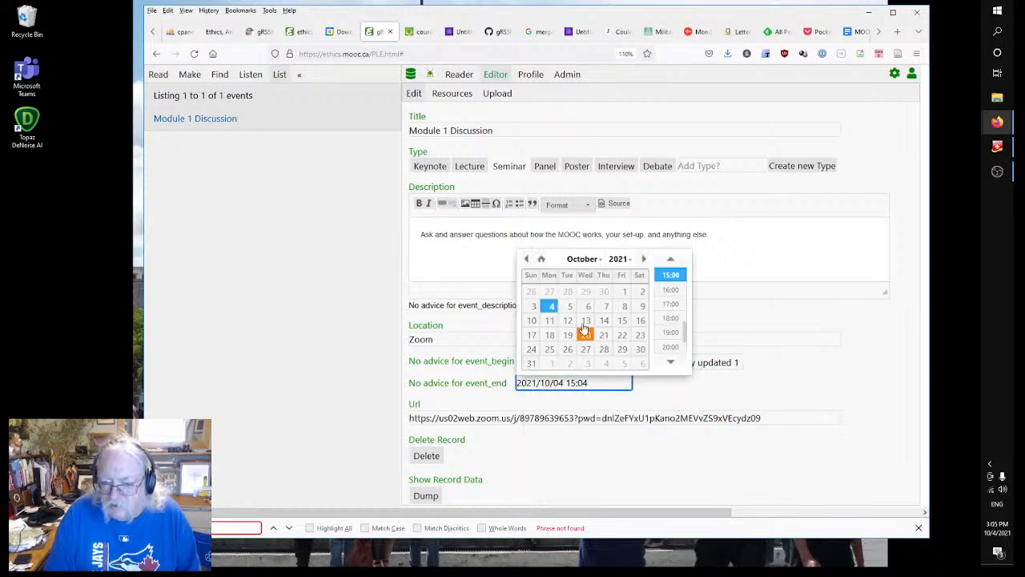
pyautogui.scroll(2, 668, 328)
pyautogui.click(670, 281)
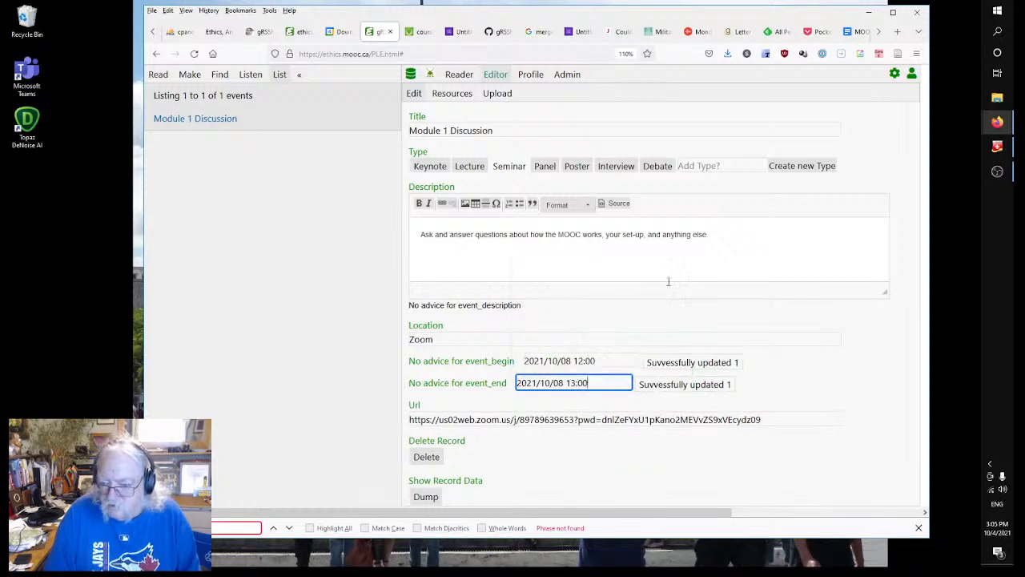
pyautogui.click(780, 377)
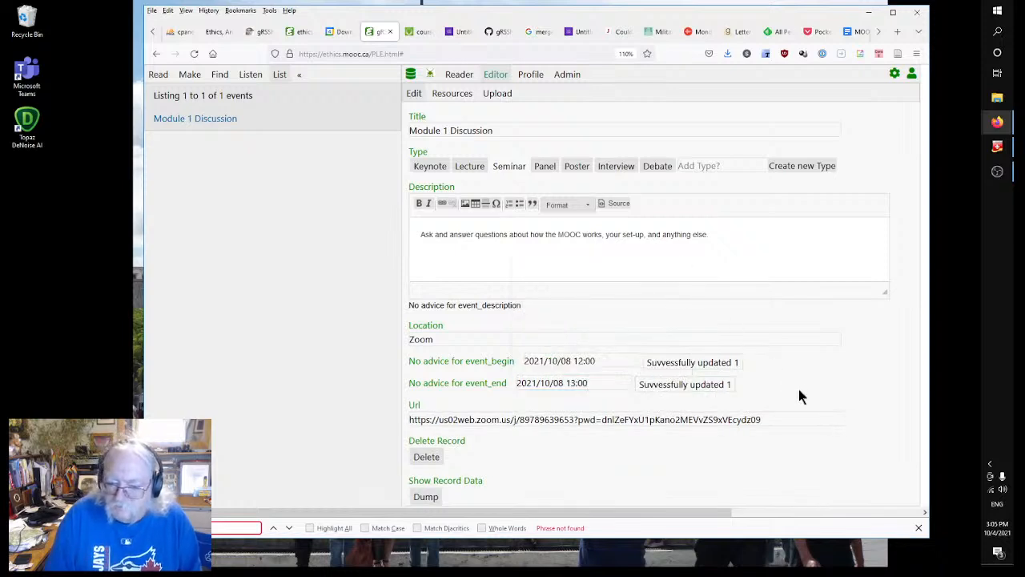
# Return to the event page template, change the standalone start date tag above the event_end tag to use event_begin, and save.
pyautogui.click(298, 32)
pyautogui.click(249, 32)
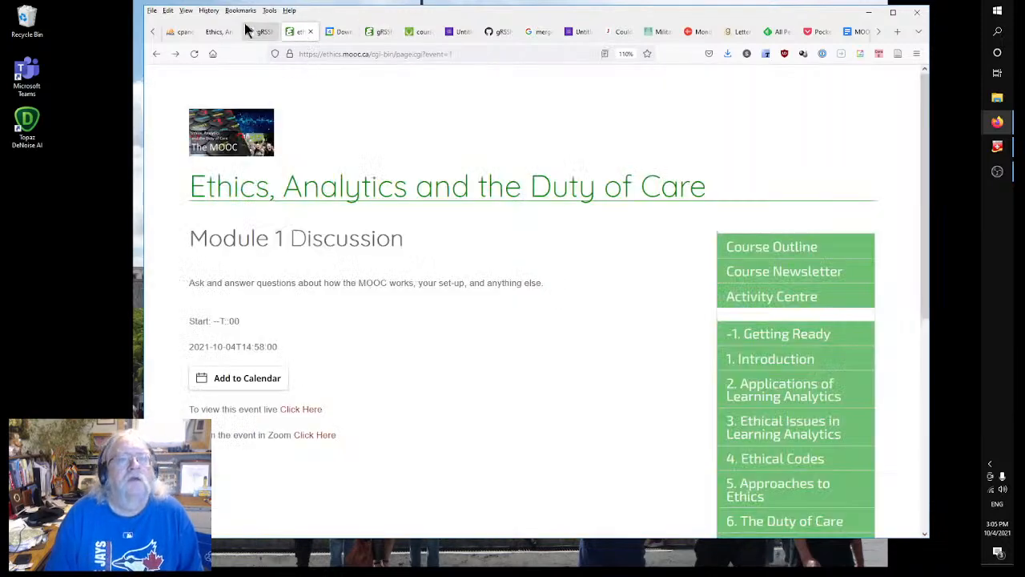
pyautogui.click(599, 334)
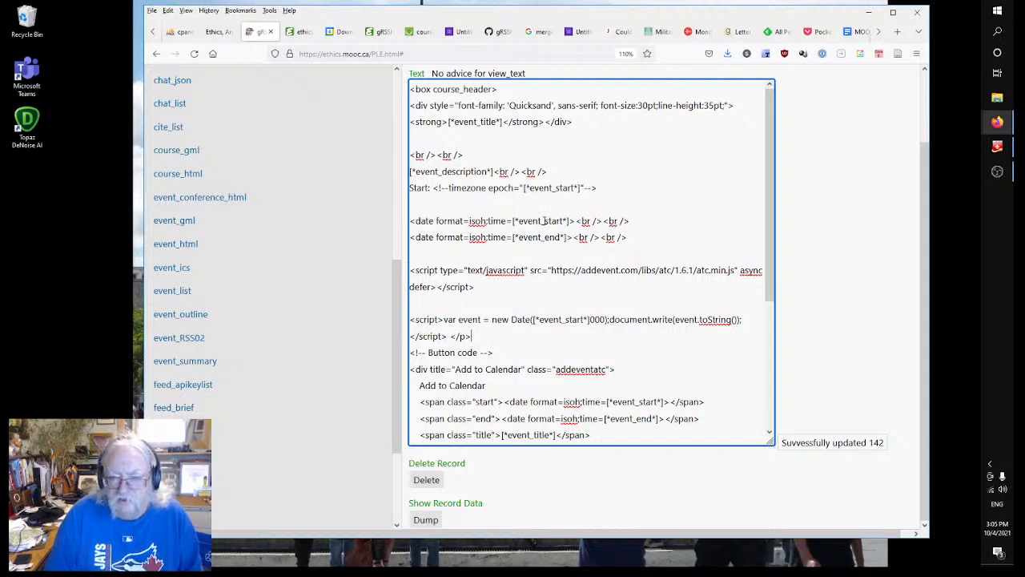
pyautogui.moveTo(545, 221); pyautogui.dragTo(563, 221)
pyautogui.write('begin')
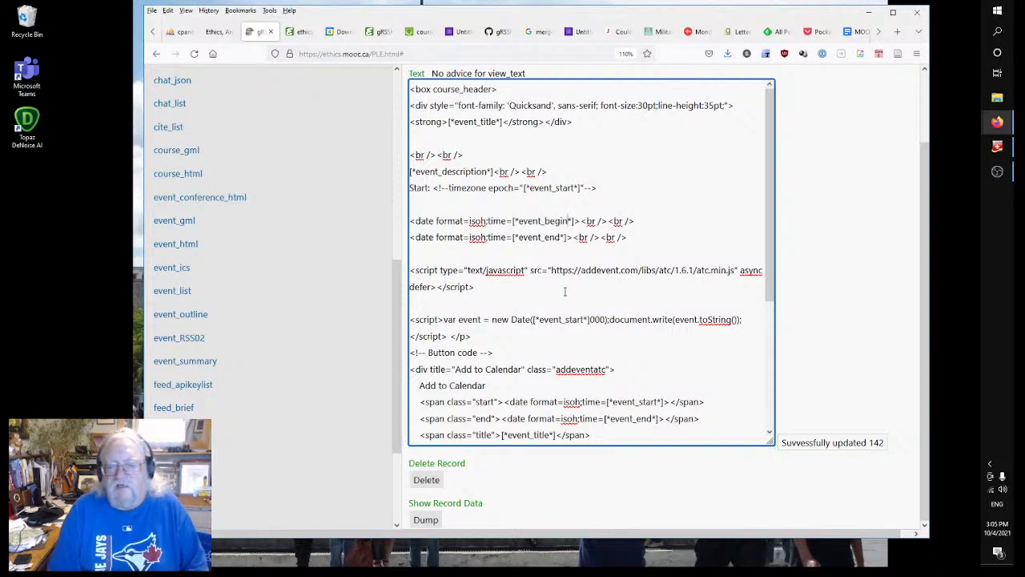
pyautogui.click(839, 335)
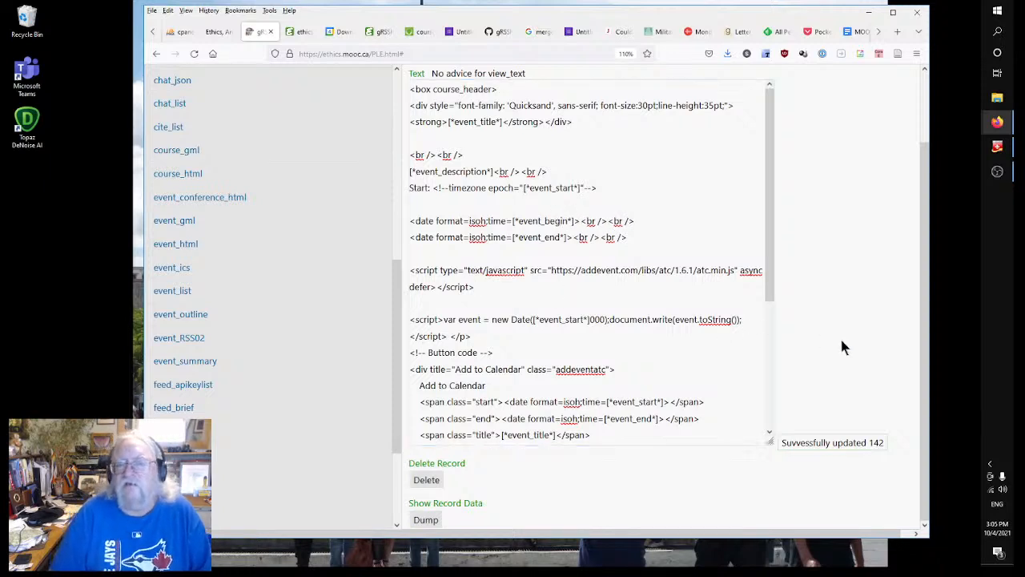
# Reload the public Module 1 Discussion page and check the displayed begin and end times.
pyautogui.click(302, 30)
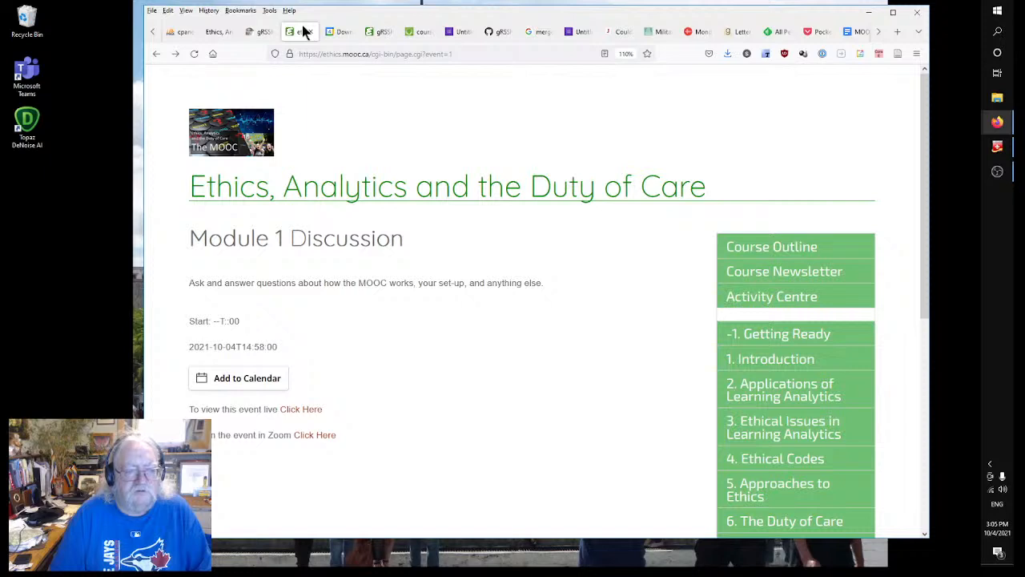
pyautogui.rightClick(479, 230)
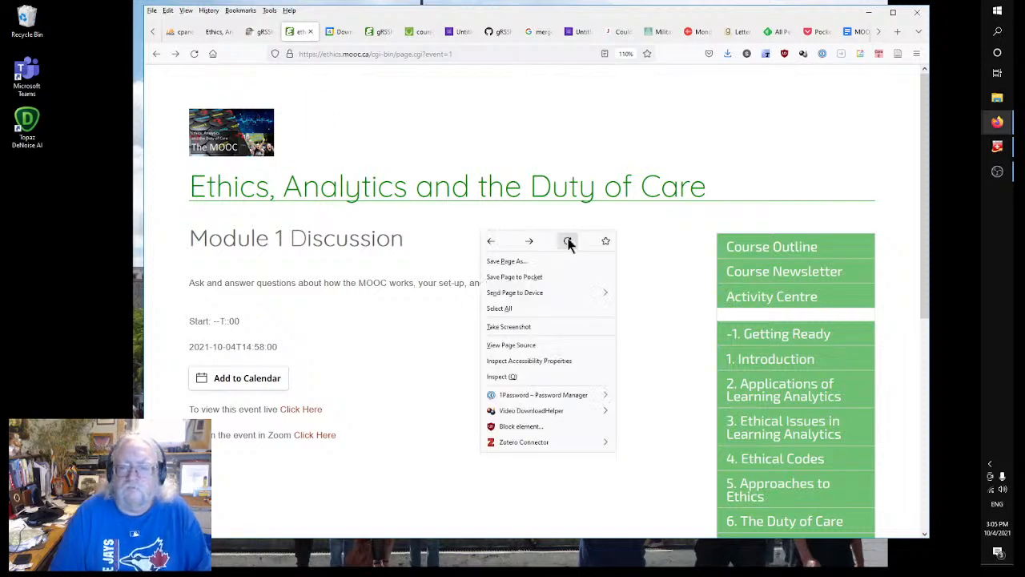
pyautogui.click(568, 241)
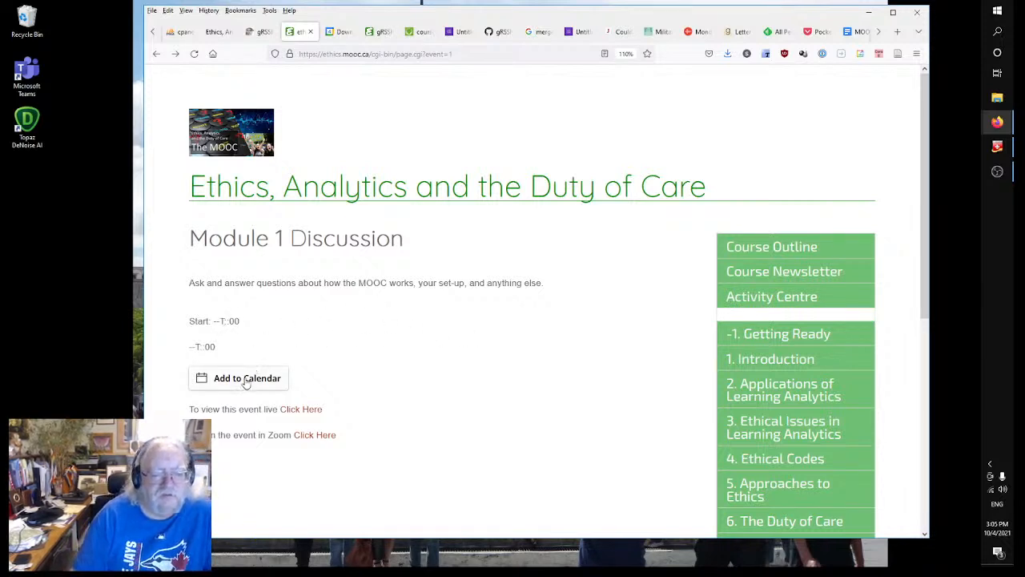
# View the HTML source of the Module 1 Discussion page's date lines and examine the start and end values in the calendar code.
pyautogui.moveTo(210, 346); pyautogui.dragTo(319, 410)
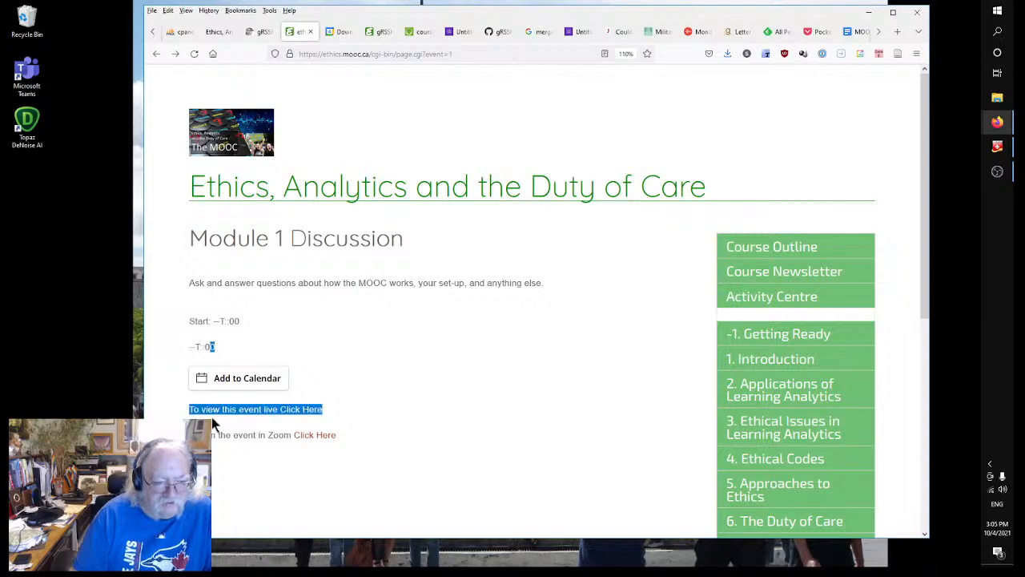
pyautogui.rightClick(309, 411)
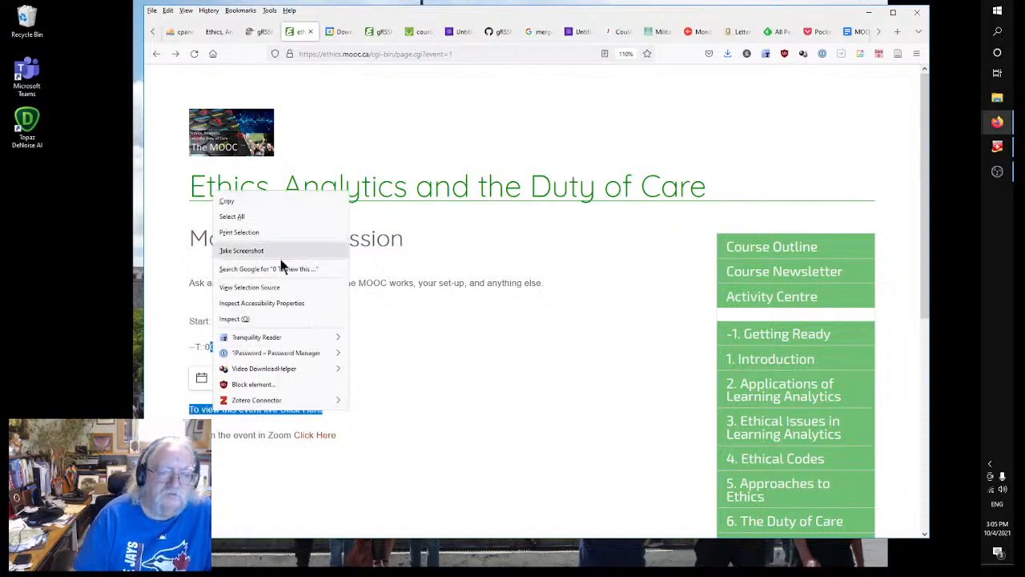
pyautogui.click(272, 303)
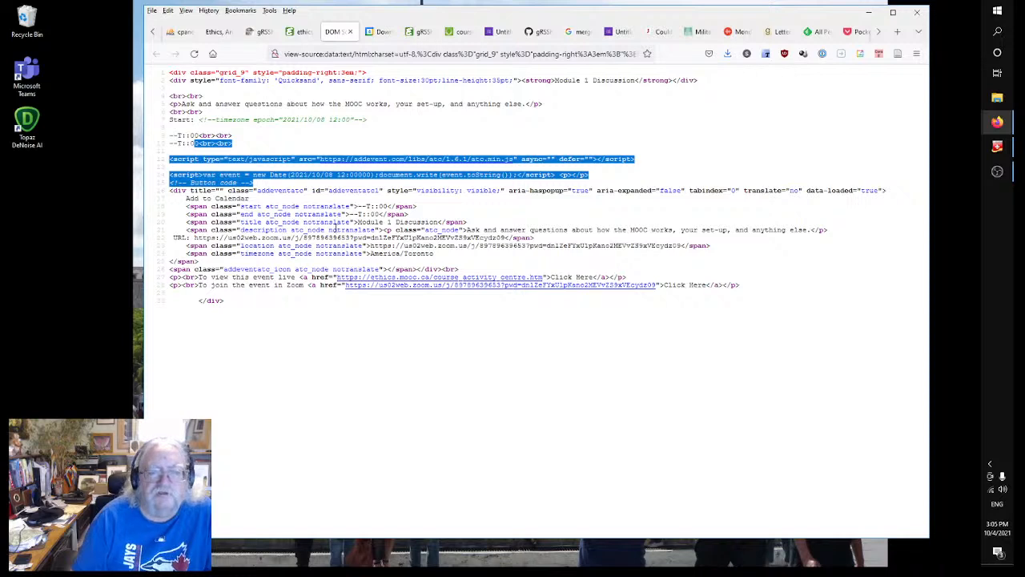
pyautogui.click(585, 178)
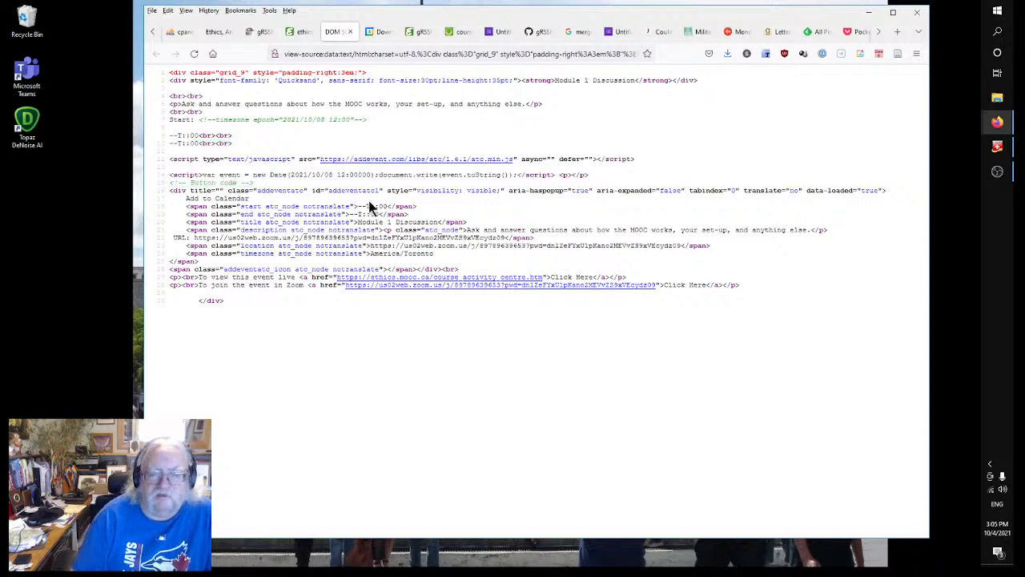
pyautogui.moveTo(358, 206); pyautogui.dragTo(386, 206)
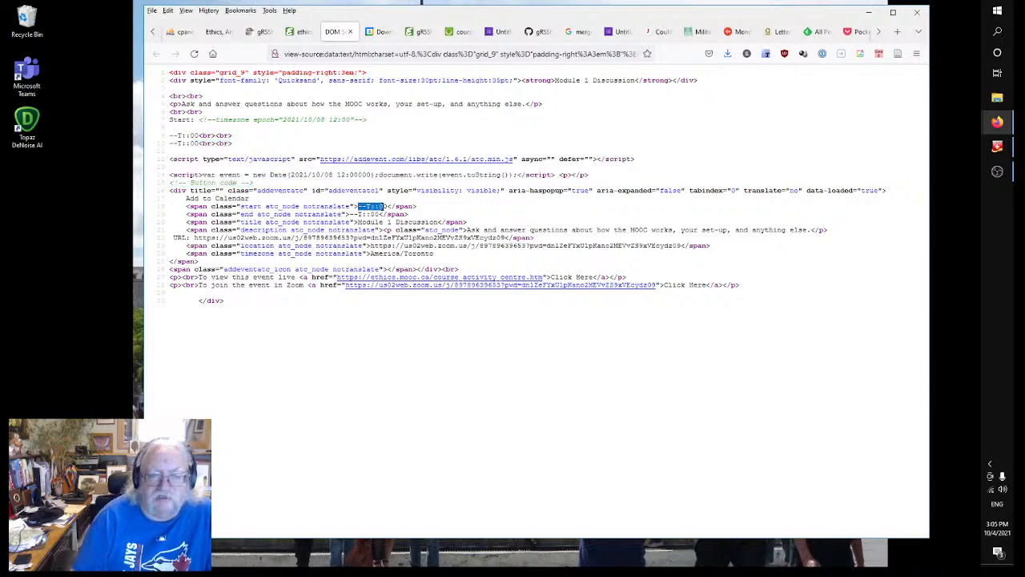
pyautogui.click(432, 343)
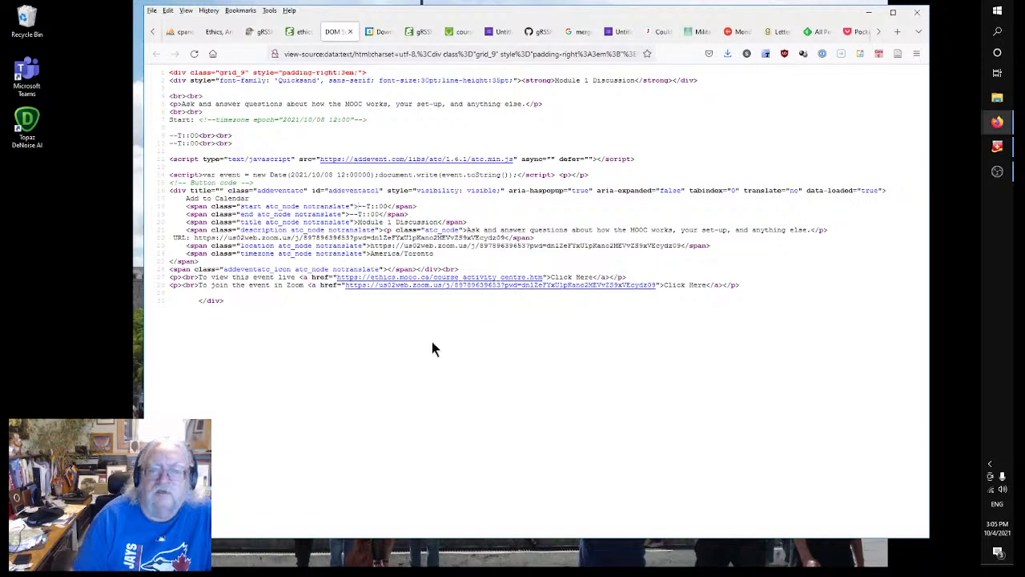
pyautogui.click(296, 31)
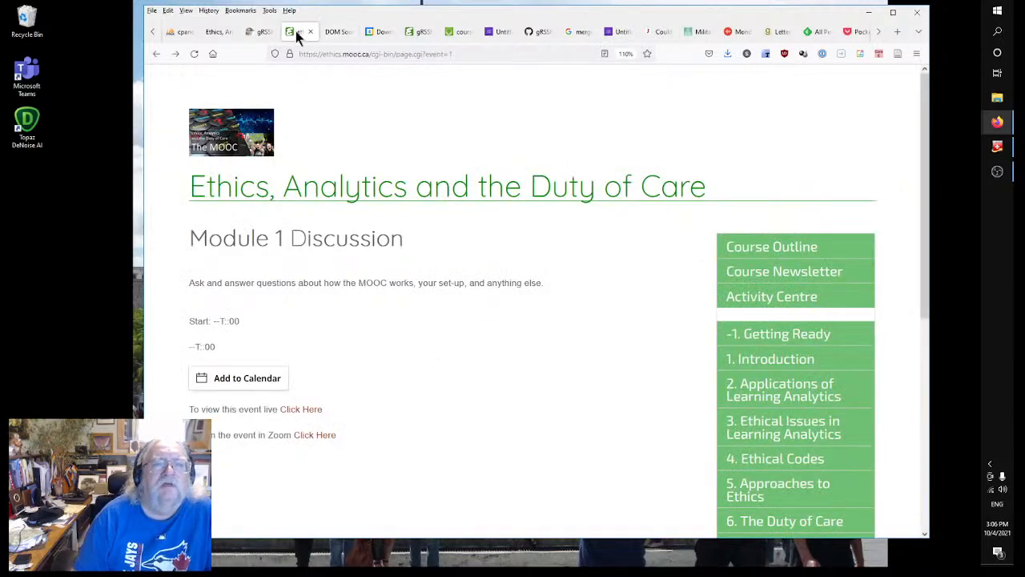
# In the event page template, relabel the start line "Begins:", add "Ends:" before the event_end date tag, and save.
pyautogui.click(264, 31)
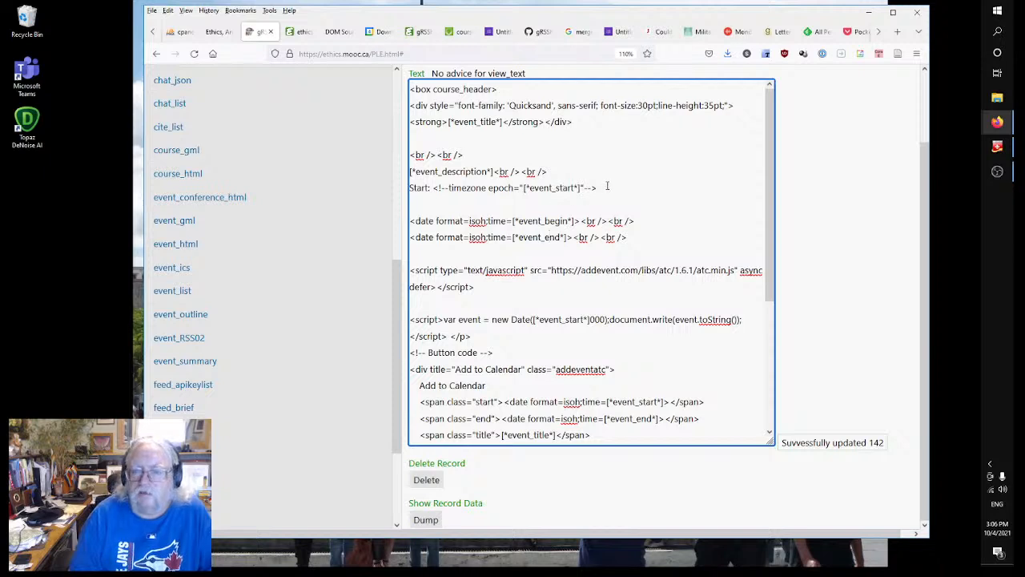
pyautogui.doubleClick(429, 188)
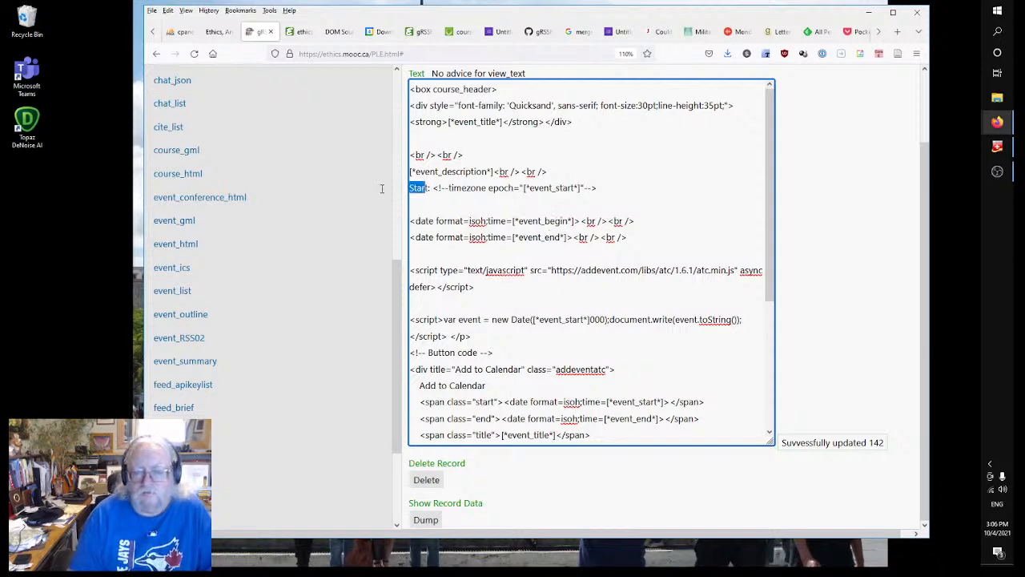
pyautogui.write('Begins')
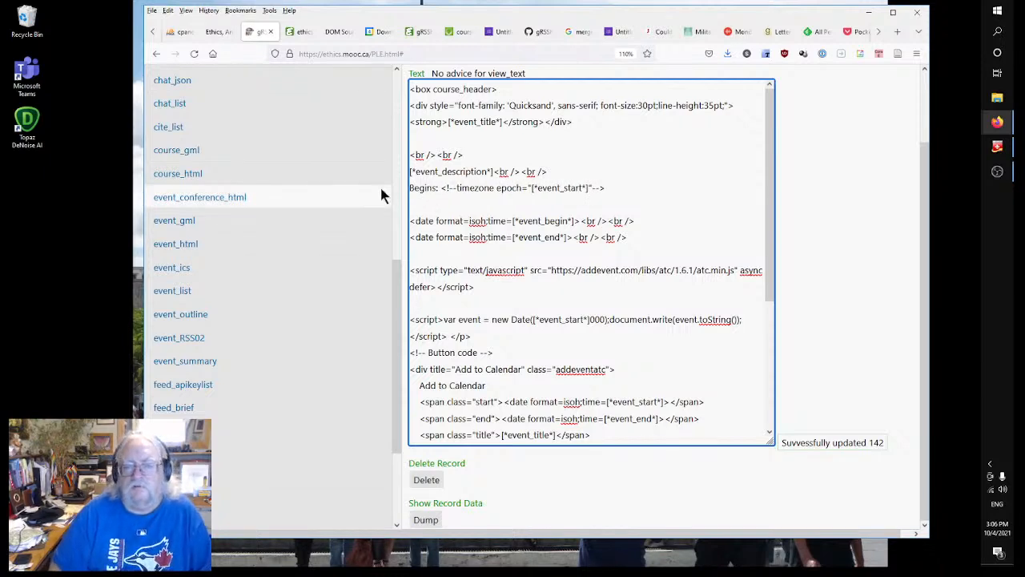
pyautogui.press('Home')
pyautogui.press('BackSpace')
pyautogui.write('Ends:')
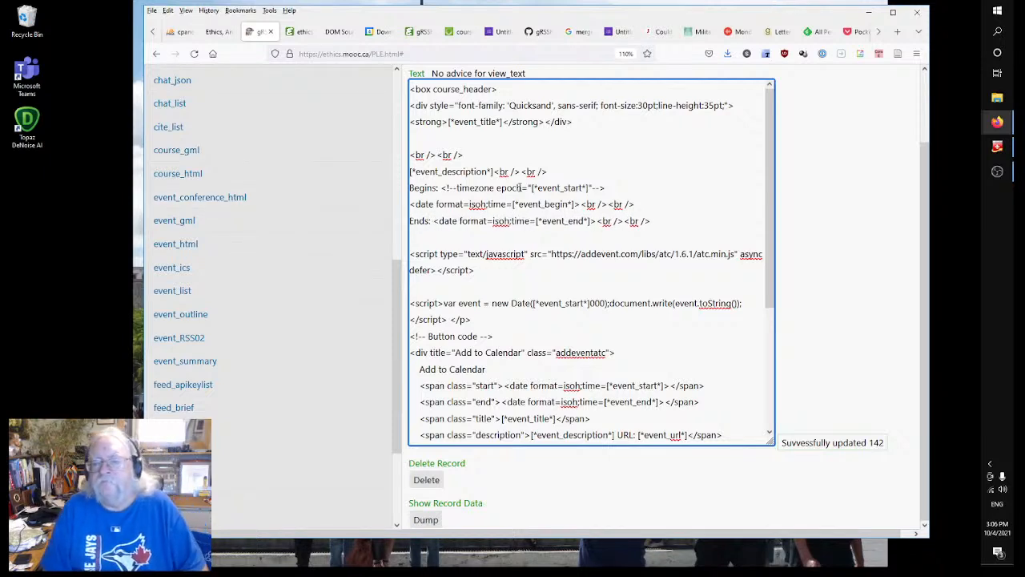
pyautogui.click(535, 238)
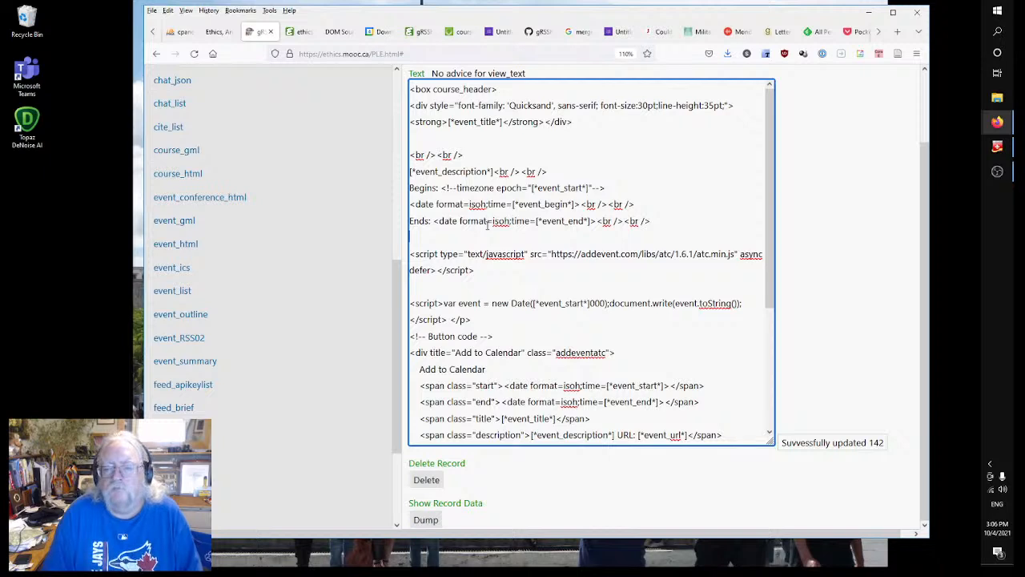
pyautogui.click(847, 253)
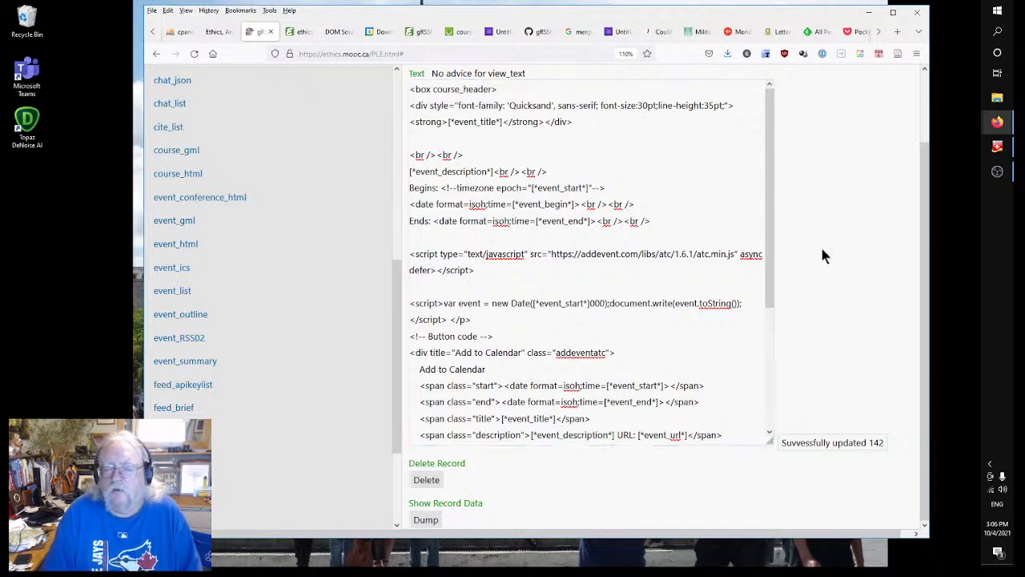
# Reload the public Module 1 Discussion page and check the Begins and Ends lines.
pyautogui.click(417, 34)
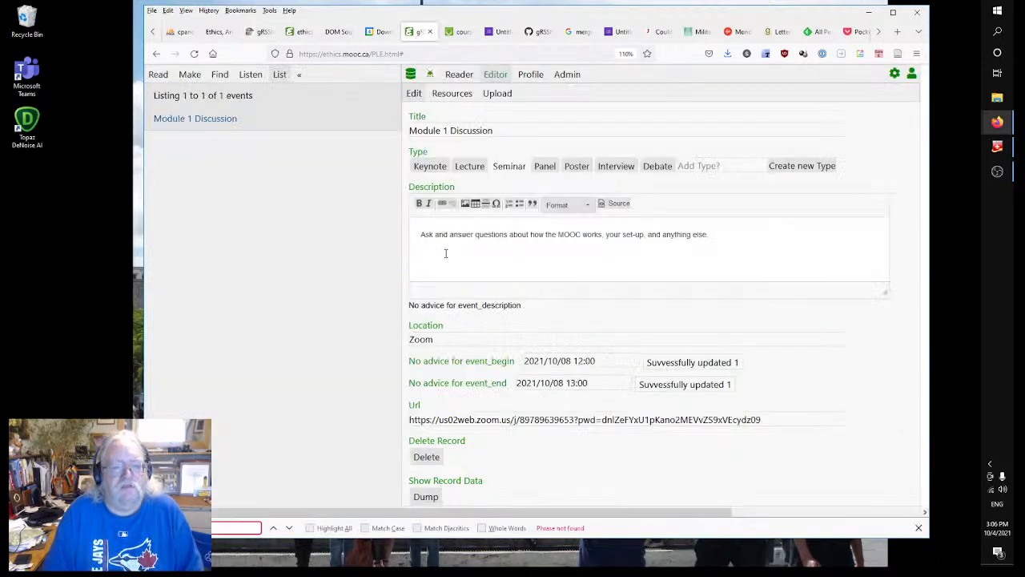
pyautogui.click(301, 34)
pyautogui.rightClick(424, 126)
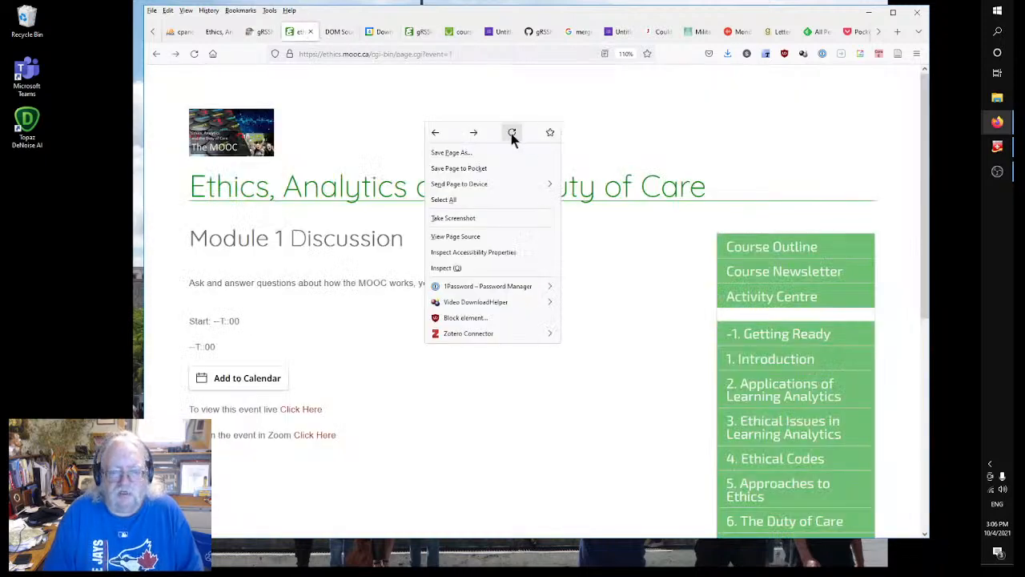
pyautogui.click(512, 133)
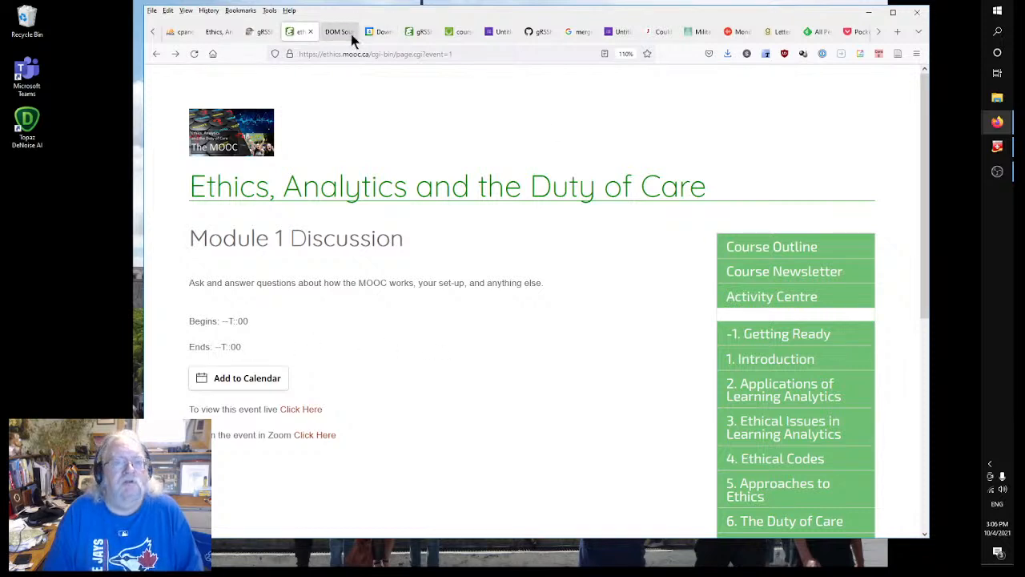
# Browse the rows of the event table in phpMyAdmin and check the stored event_start, event_end and event_begin values.
pyautogui.click(178, 31)
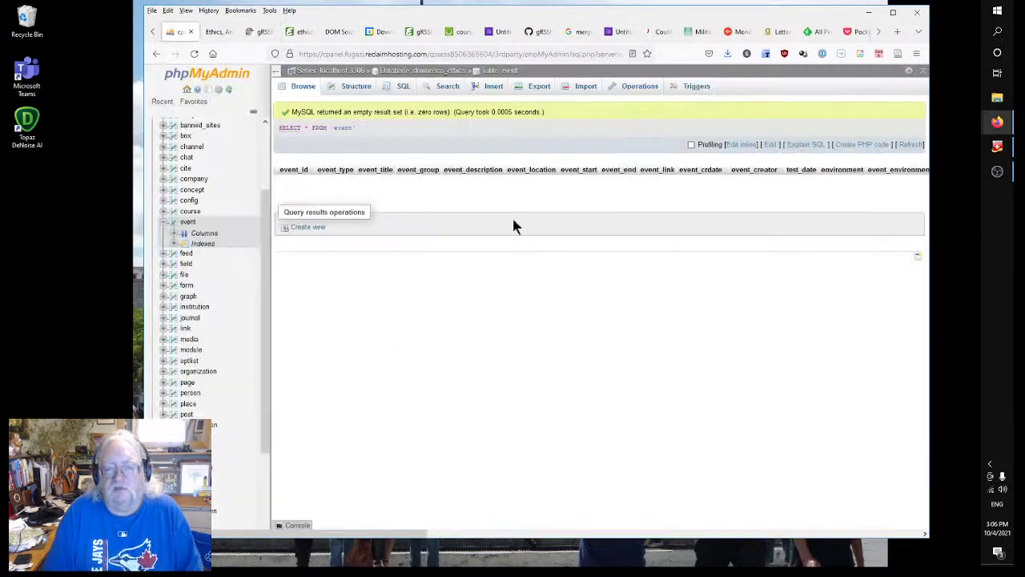
pyautogui.click(302, 88)
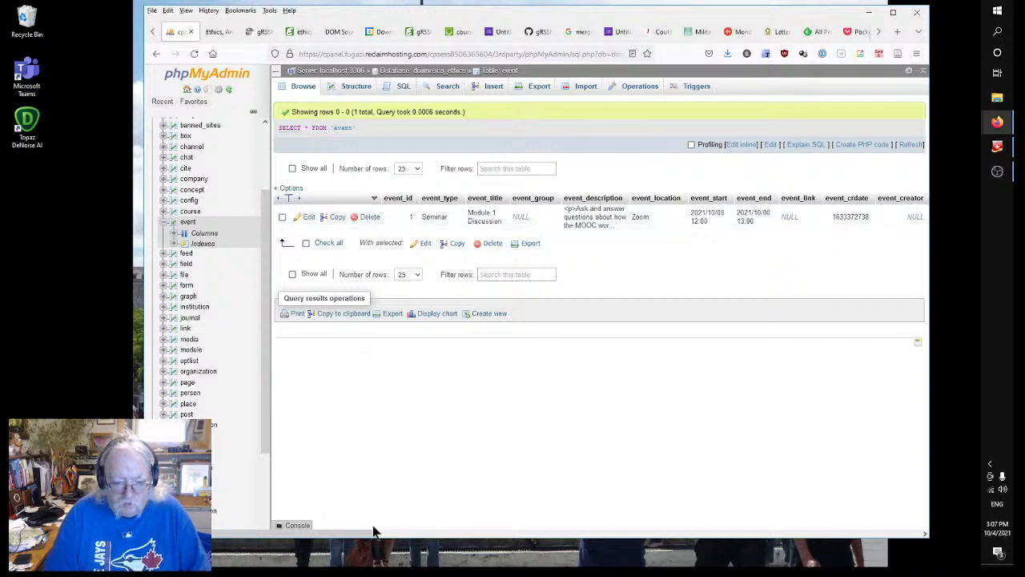
pyautogui.moveTo(362, 535); pyautogui.dragTo(947, 552)
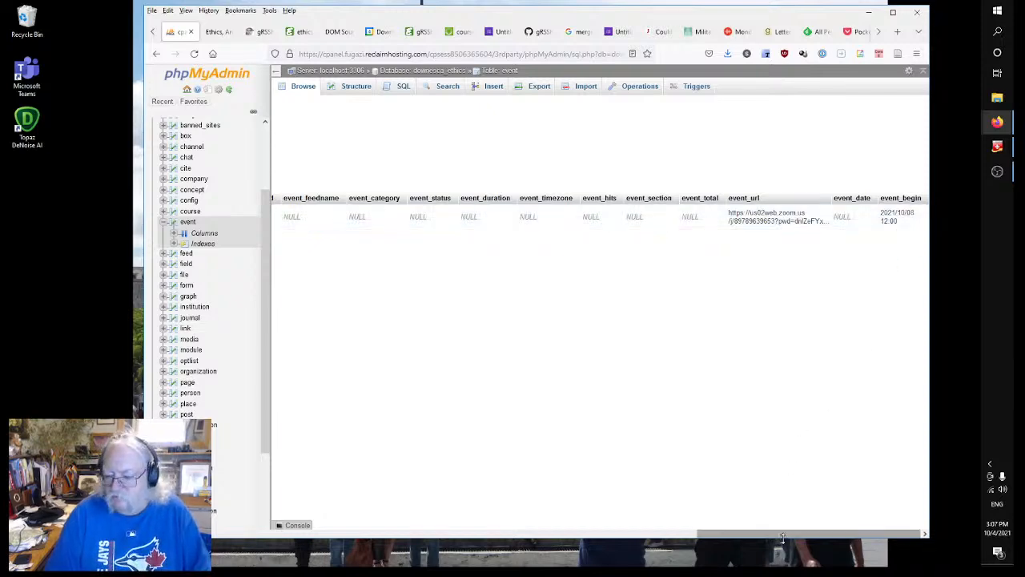
pyautogui.moveTo(769, 534); pyautogui.dragTo(192, 538)
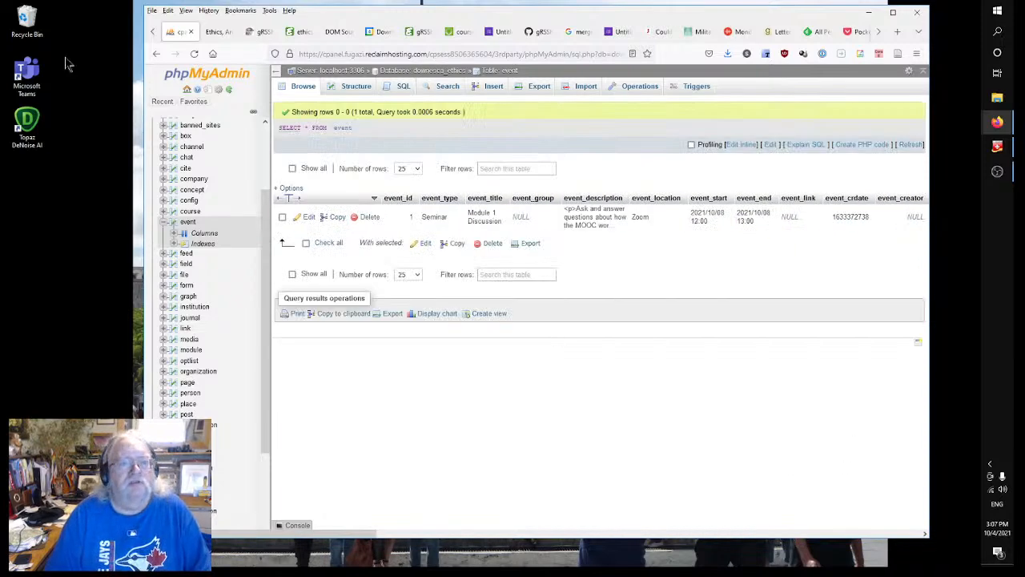
# Return to the event page template and add " .. [*event_begin*]" after the event_begin date tag.
pyautogui.click(254, 32)
pyautogui.click(589, 330)
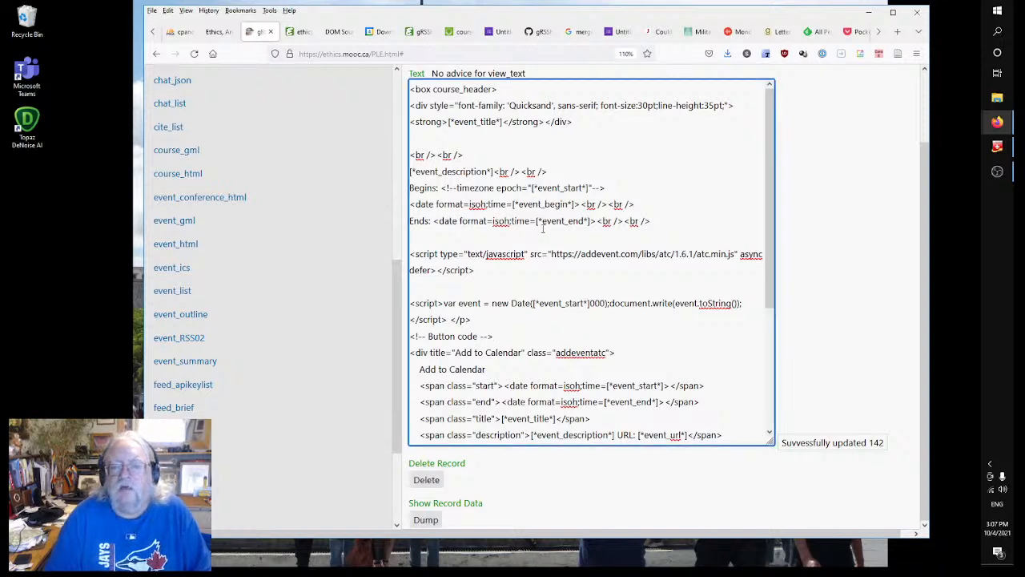
pyautogui.click(552, 285)
pyautogui.click(549, 237)
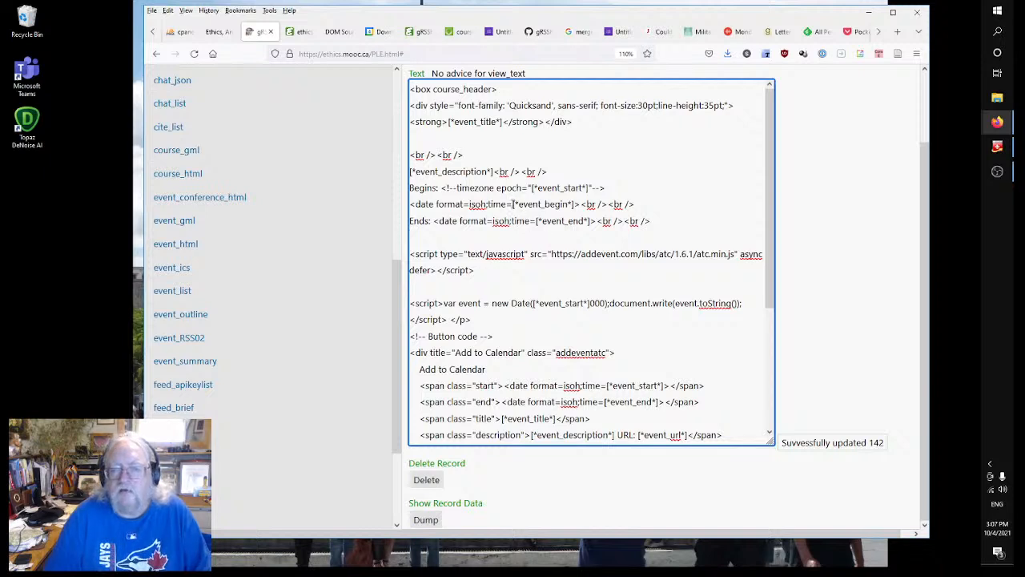
pyautogui.moveTo(512, 204); pyautogui.dragTo(576, 205)
pyautogui.hotkey('ctrl', 'c')
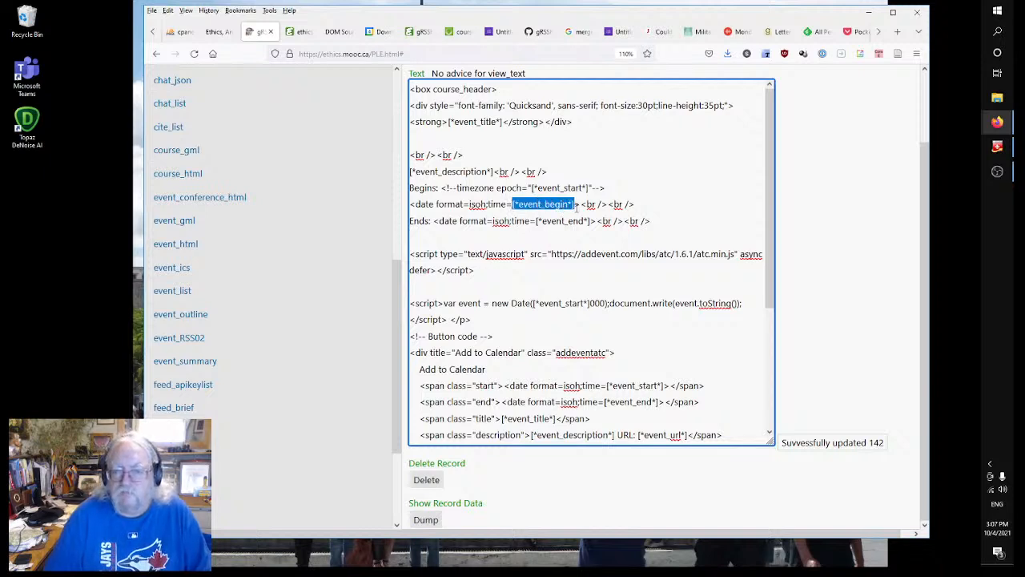
pyautogui.click(668, 206)
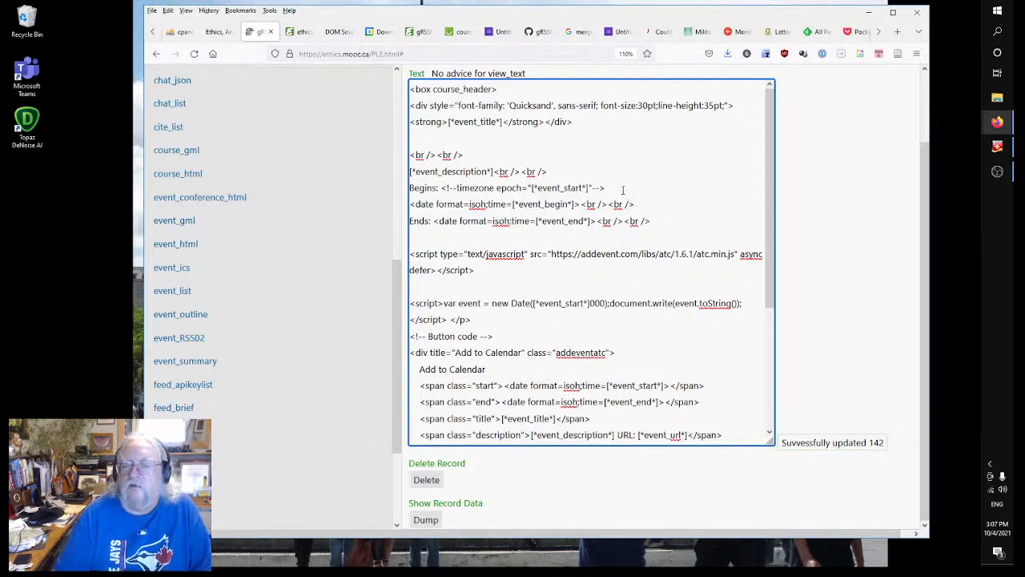
pyautogui.write('..')
pyautogui.hotkey('ctrl', 'v')
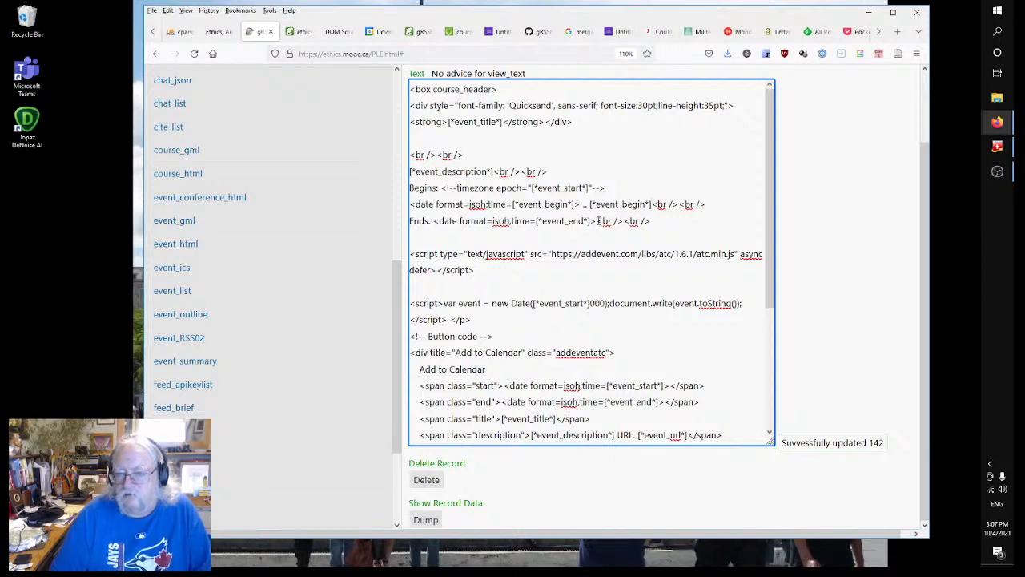
# Add " .. [*event_end*]" after the event_end date tag on the Ends line.
pyautogui.click(598, 221)
pyautogui.write('..')
pyautogui.hotkey('ctrl', 'v')
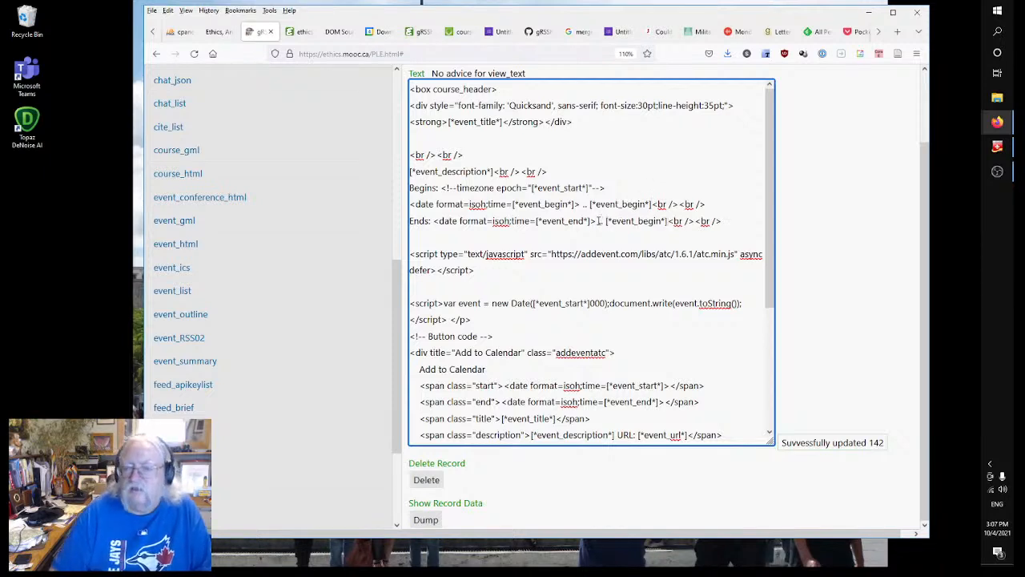
pyautogui.moveTo(637, 221); pyautogui.dragTo(663, 221)
pyautogui.write('end')
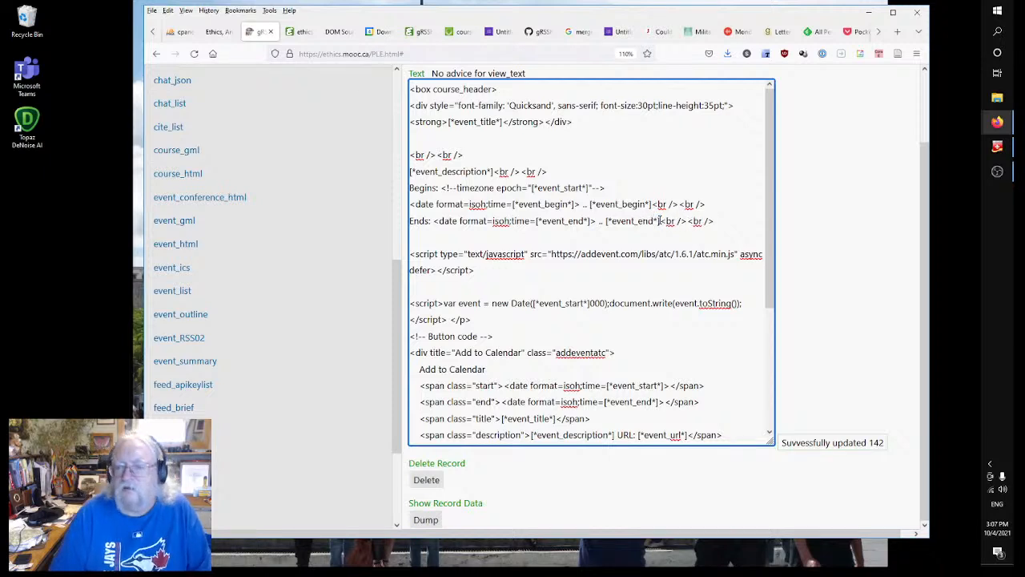
pyautogui.click(567, 244)
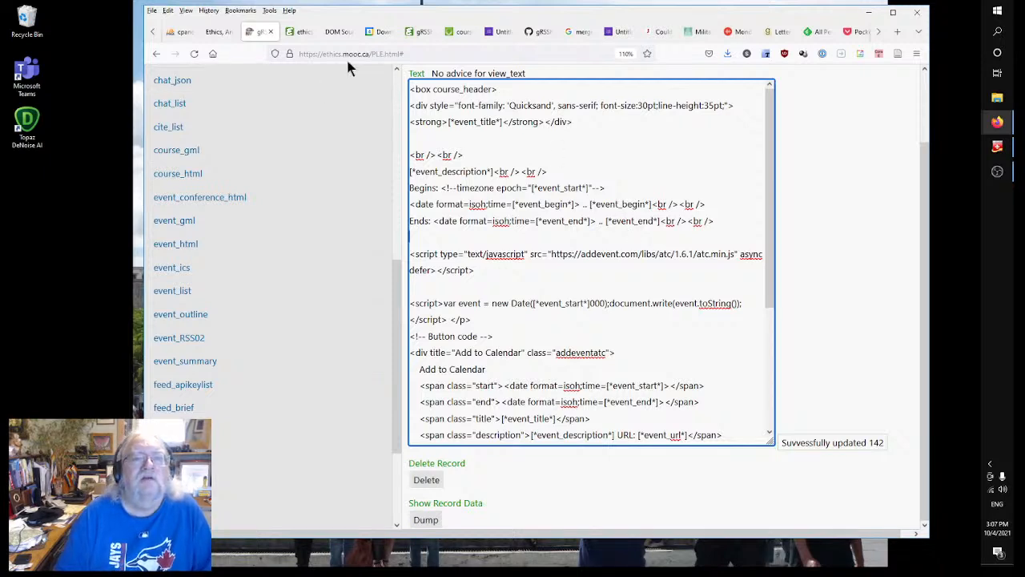
# Reload the public event page and compare the formatted dates with the raw begin and end values.
pyautogui.click(304, 32)
pyautogui.rightClick(489, 256)
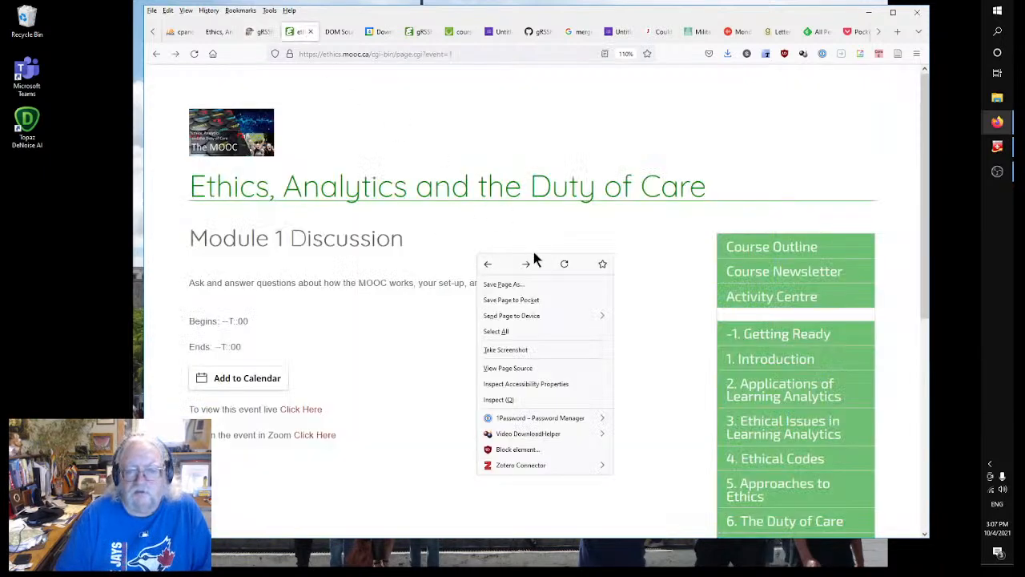
pyautogui.click(564, 266)
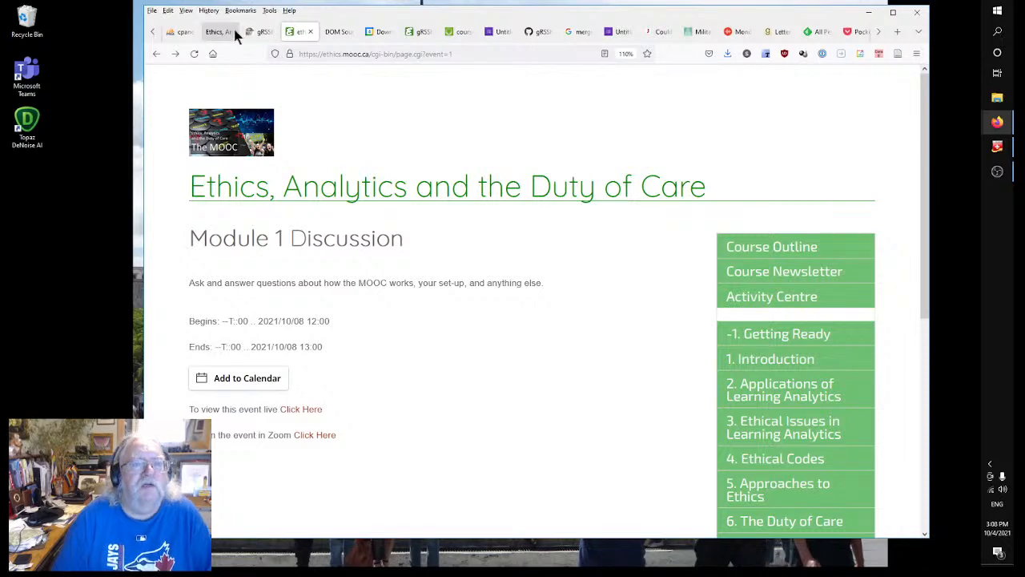
# In the event page template, delete the isoh date tags and ".." separators from the Begins and Ends lines, keeping the raw event_begin and event_end fields.
pyautogui.click(258, 31)
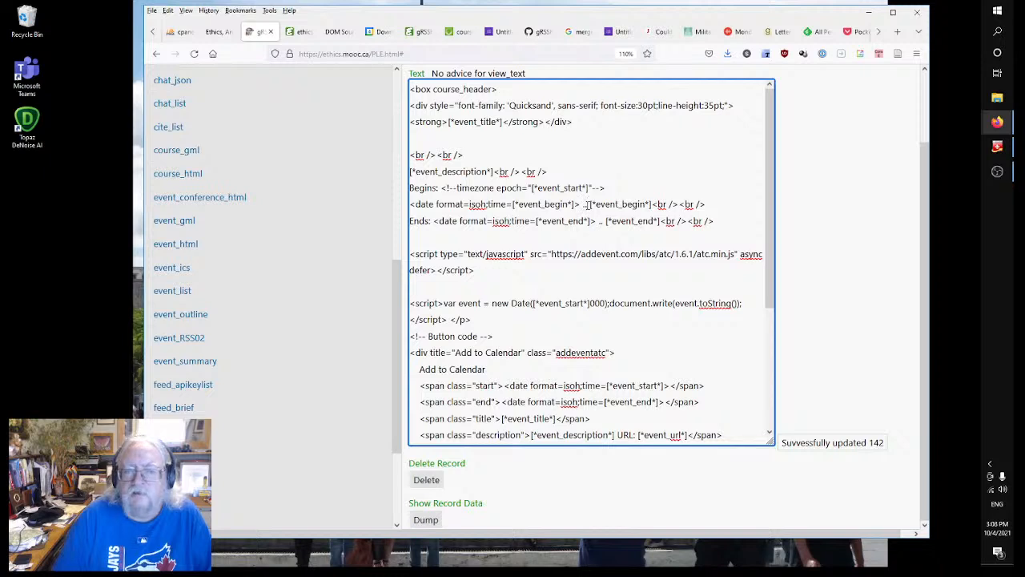
pyautogui.moveTo(586, 204); pyautogui.dragTo(398, 206)
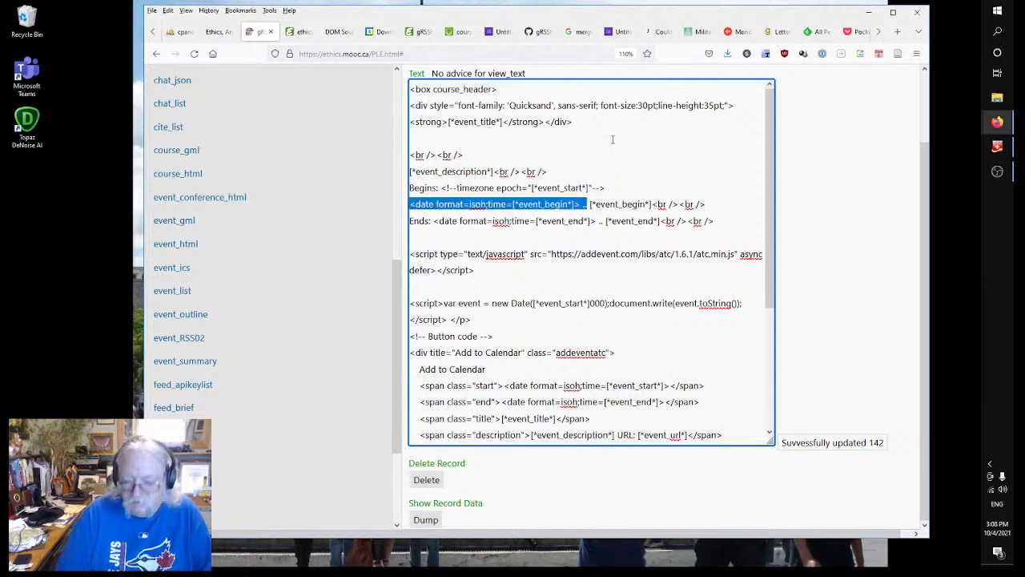
pyautogui.press('BackSpace')
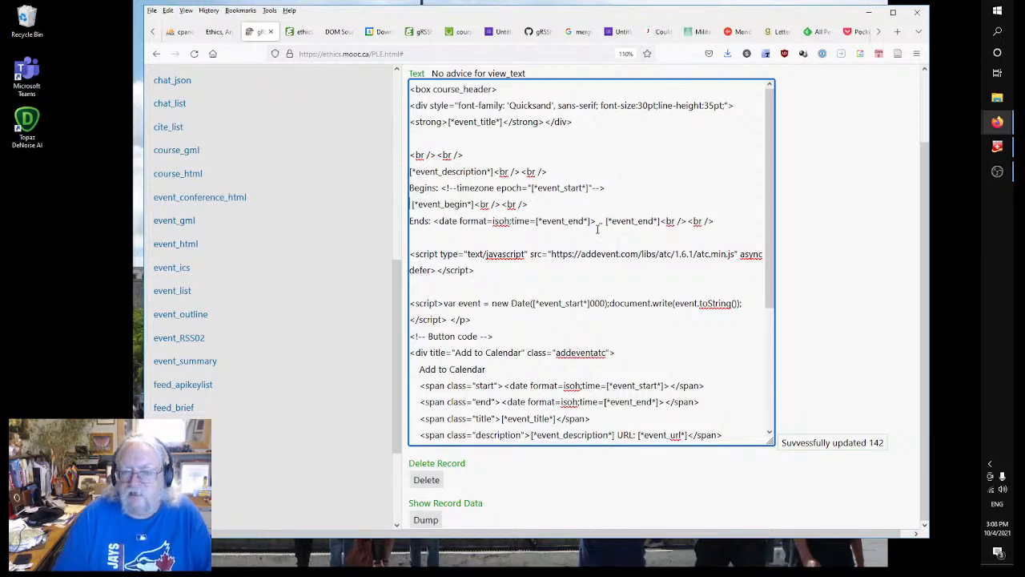
pyautogui.moveTo(605, 221); pyautogui.dragTo(433, 221)
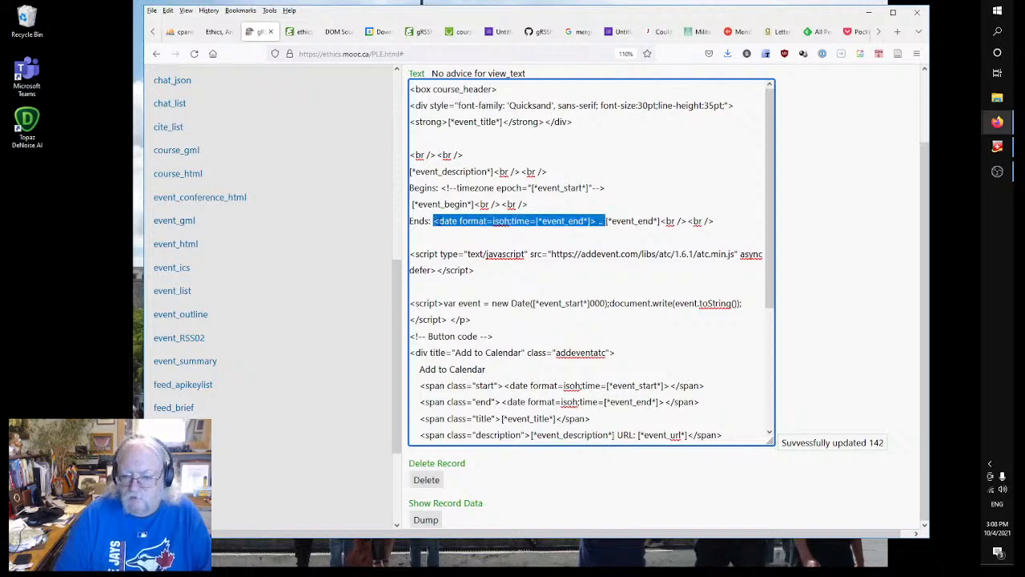
pyautogui.press('BackSpace')
pyautogui.scroll(-2, 658, 364)
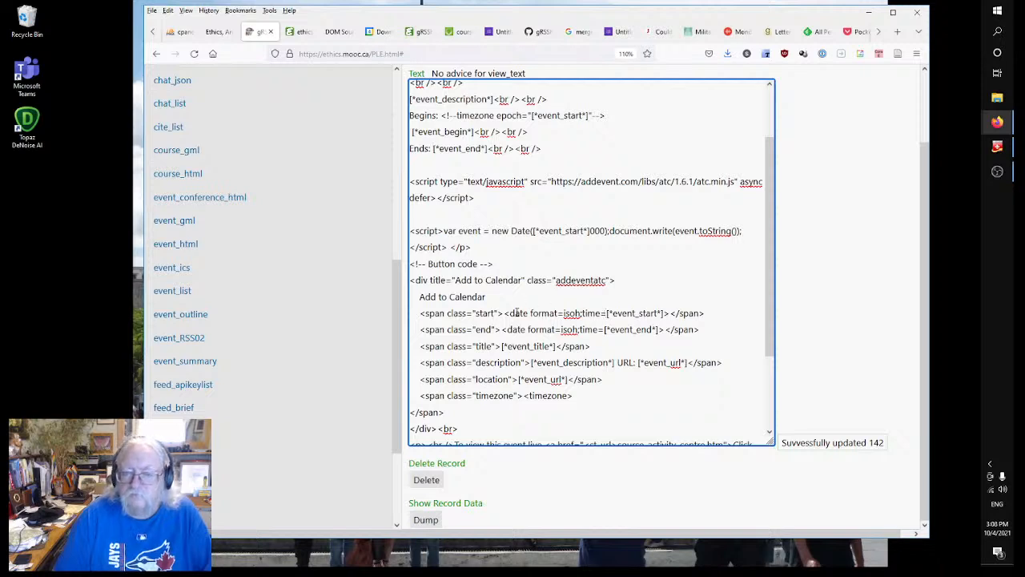
# In the Add to Calendar code, replace the isoh date tag's event_start field in the start span with [*event_begin*].
pyautogui.moveTo(505, 313); pyautogui.dragTo(606, 313)
pyautogui.press('Delete')
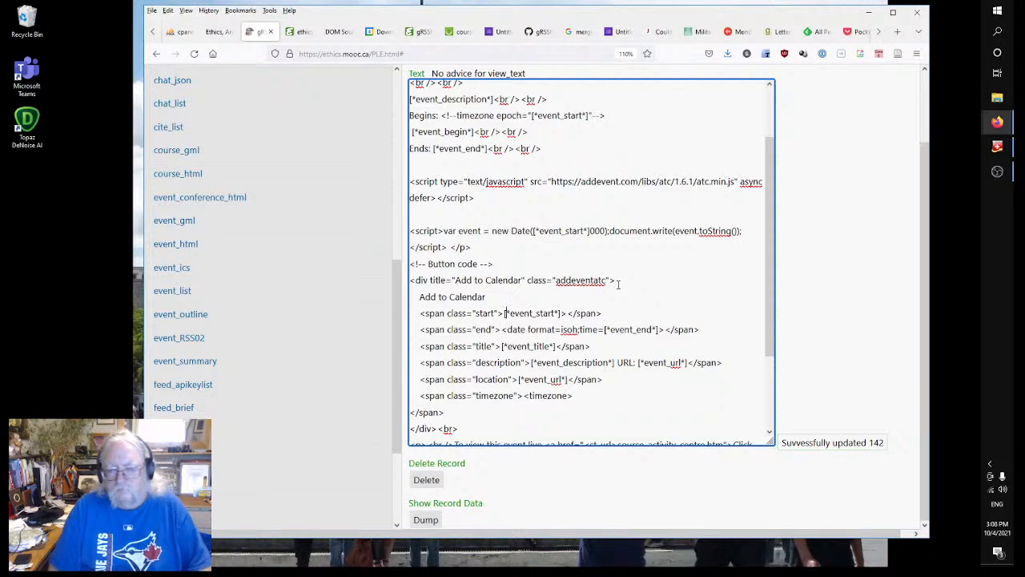
pyautogui.write('begin')
pyautogui.hotkey('shift', 'Right')
pyautogui.hotkey('shift', 'Right')
pyautogui.hotkey('shift', 'Right')
pyautogui.hotkey('shift', 'Right')
pyautogui.hotkey('shift', 'Right')
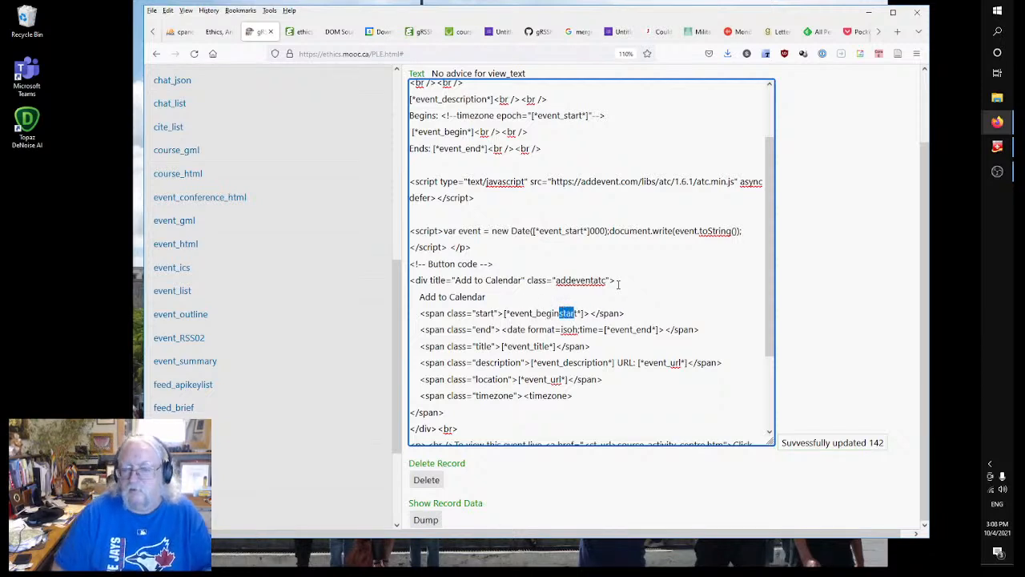
pyautogui.press('Delete')
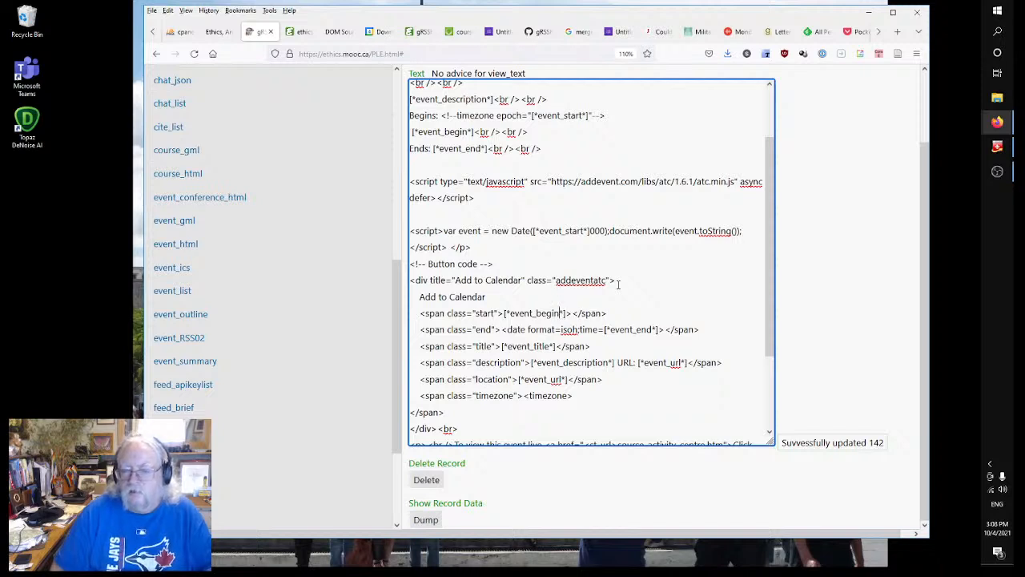
# Strip the isoh date tag from the end span of the calendar code, keeping only [*event_end*].
pyautogui.press('Left')
pyautogui.press('Left')
pyautogui.press('Left')
pyautogui.press('Left')
pyautogui.press('Left')
pyautogui.press('Left')
pyautogui.hotkey('shift', 'Right')
pyautogui.hotkey('shift', 'Right')
pyautogui.hotkey('shift', 'Right')
pyautogui.hotkey('shift', 'Right')
pyautogui.hotkey('shift', 'Right')
pyautogui.hotkey('shift', 'Right')
pyautogui.hotkey('shift', 'Right')
pyautogui.hotkey('shift', 'Right')
pyautogui.hotkey('shift', 'Right')
pyautogui.hotkey('shift', 'Right')
pyautogui.hotkey('shift', 'Right')
pyautogui.hotkey('shift', 'Right')
pyautogui.hotkey('shift', 'Right')
pyautogui.hotkey('shift', 'Right')
pyautogui.hotkey('shift', 'Right')
pyautogui.hotkey('shift', 'Right')
pyautogui.hotkey('shift', 'Right')
pyautogui.hotkey('shift', 'Right')
pyautogui.hotkey('shift', 'Right')
pyautogui.hotkey('shift', 'Right')
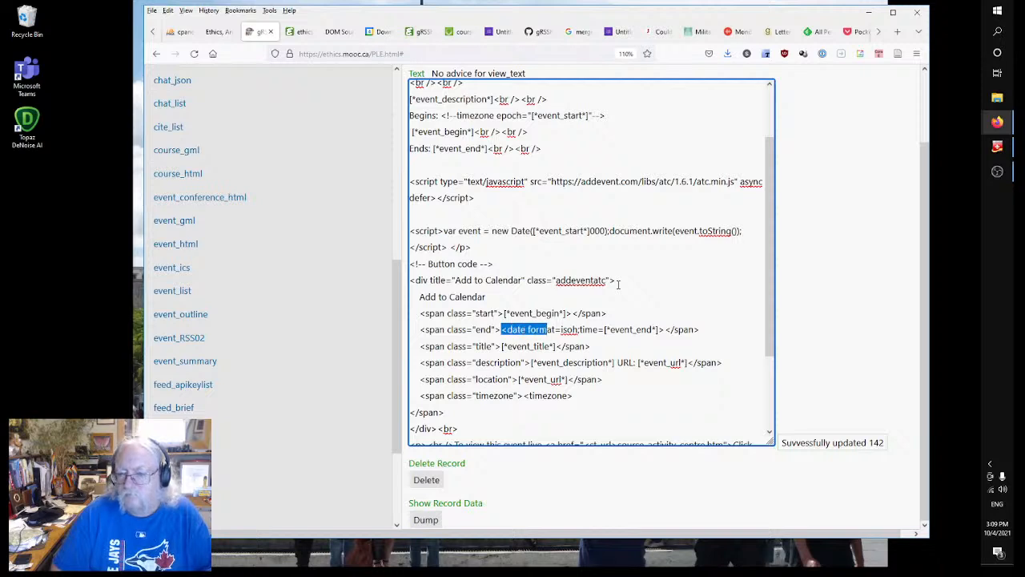
pyautogui.hotkey('shift', 'Right')
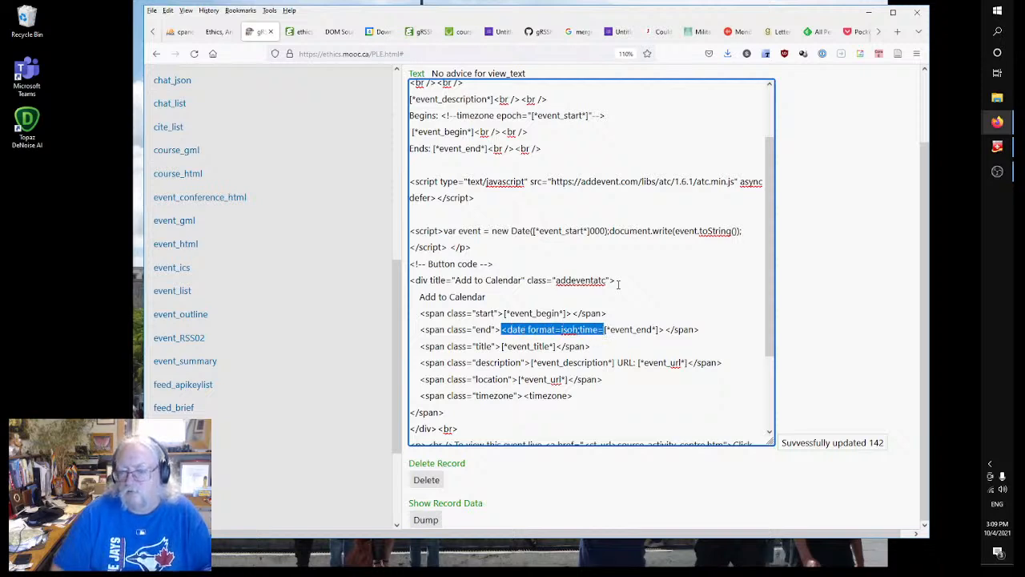
pyautogui.press('Delete')
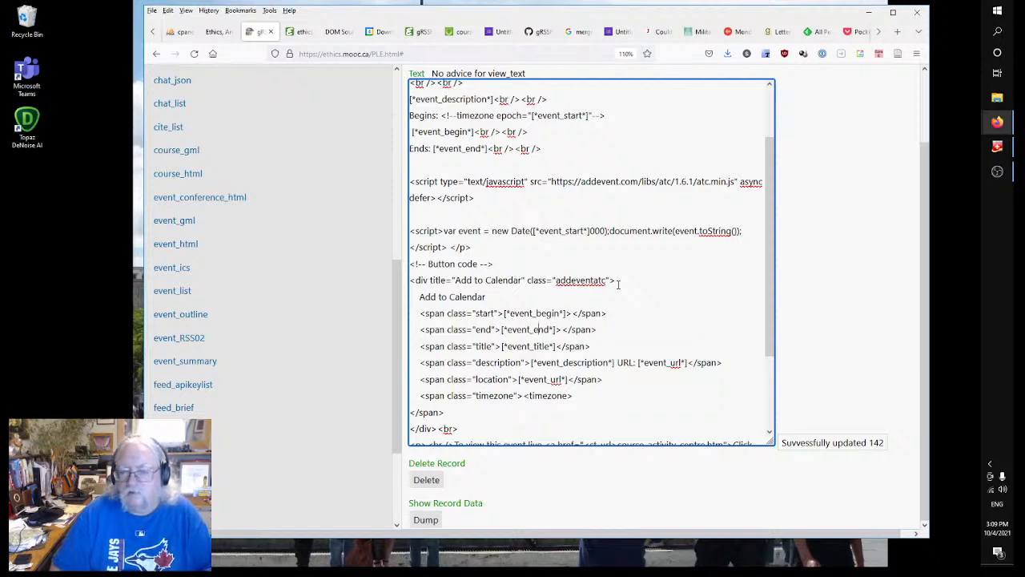
pyautogui.press('Delete')
# Delete the leftover ">" after [*event_begin*] in the start span and commit the template edit.
pyautogui.press('Up')
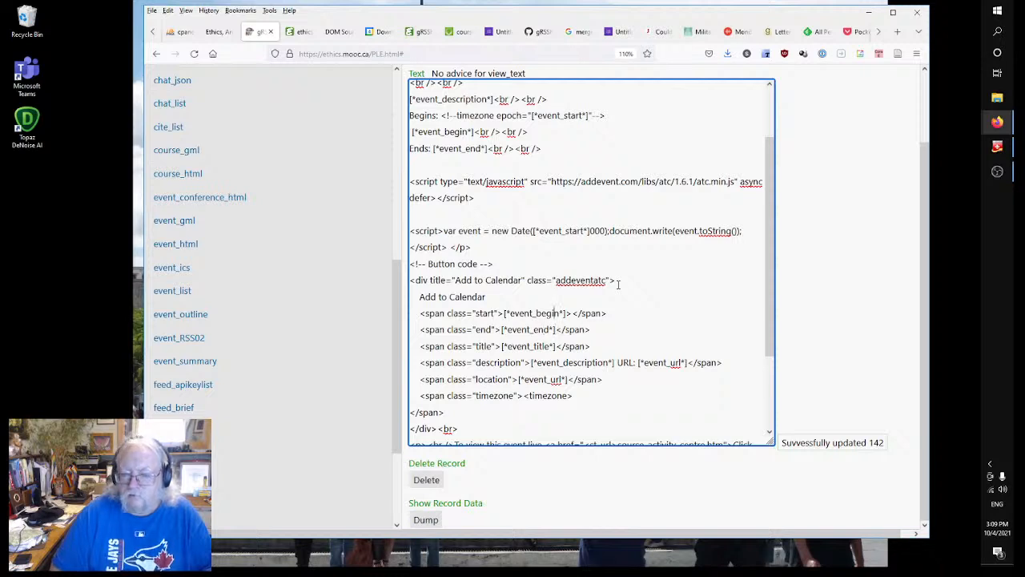
pyautogui.press('Delete')
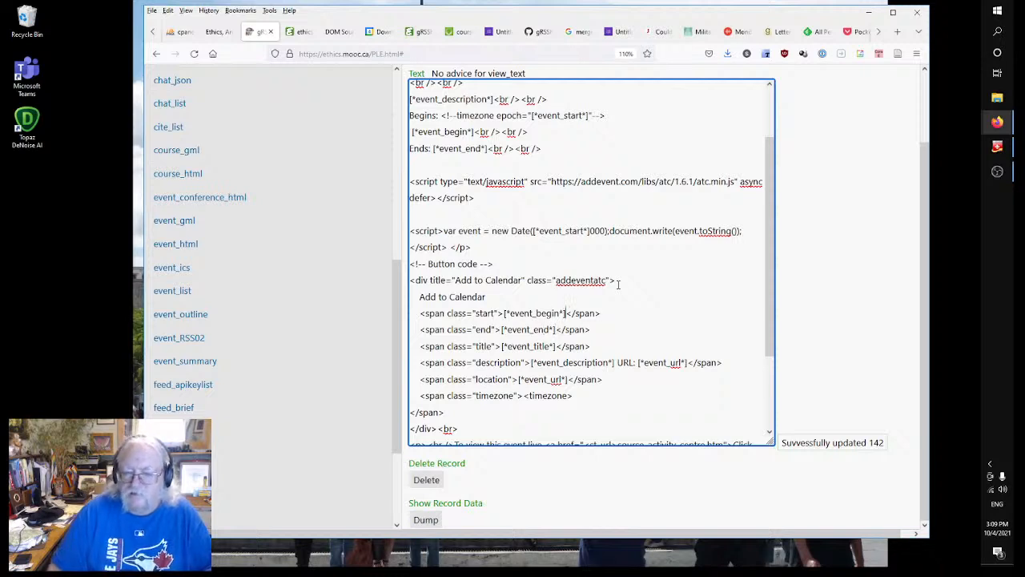
pyautogui.click(818, 328)
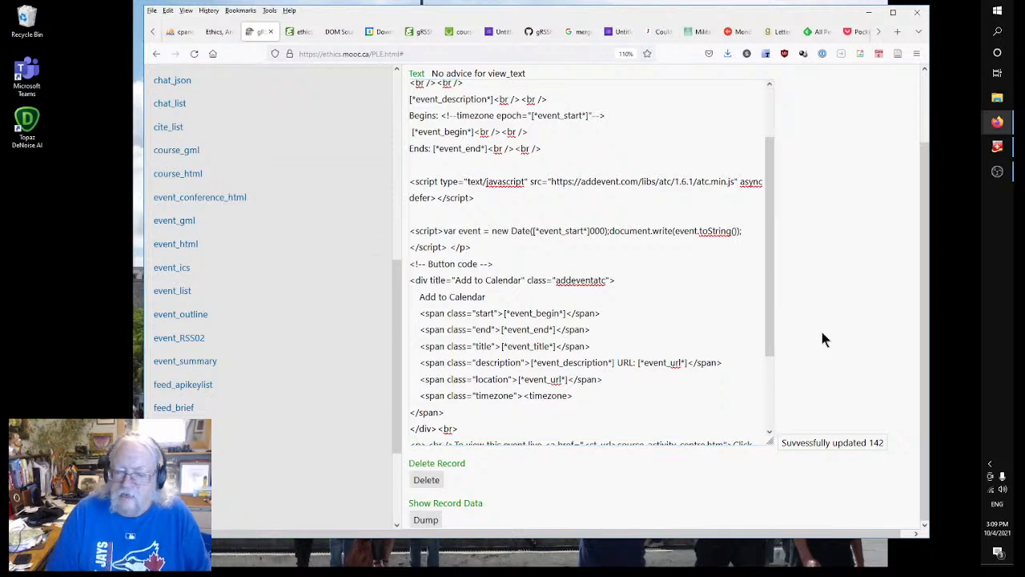
# Reload the public Module 1 Discussion page to check its Begins and Ends times.
pyautogui.click(296, 32)
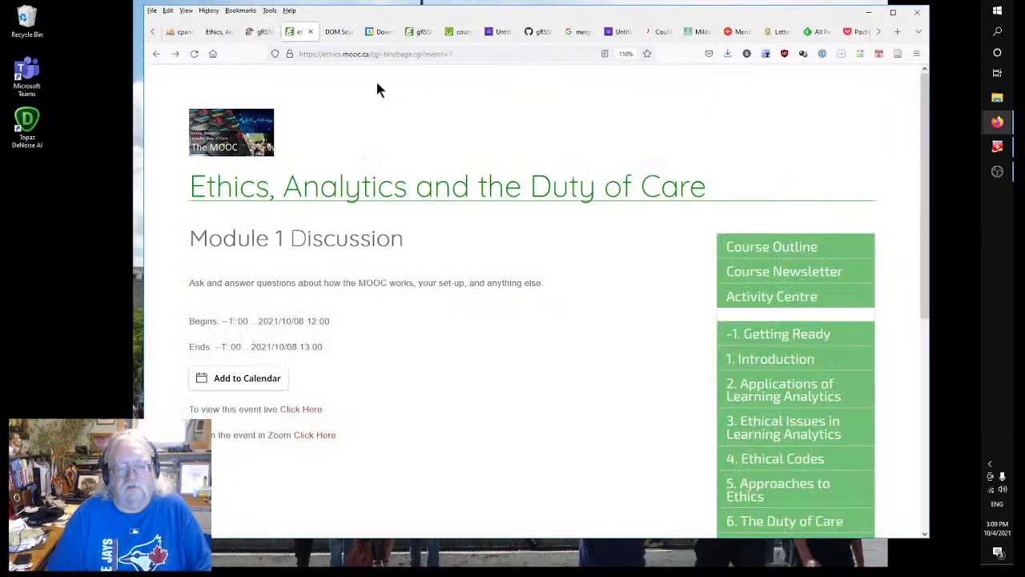
pyautogui.rightClick(528, 261)
pyautogui.click(615, 269)
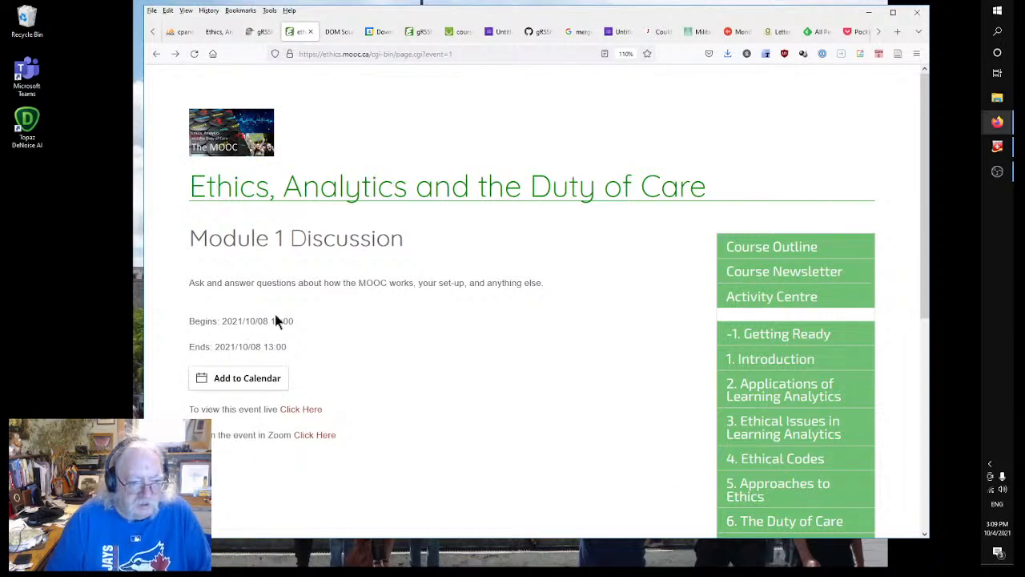
# Add the Module 1 Discussion event to Google Calendar from the event page and save it.
pyautogui.click(248, 376)
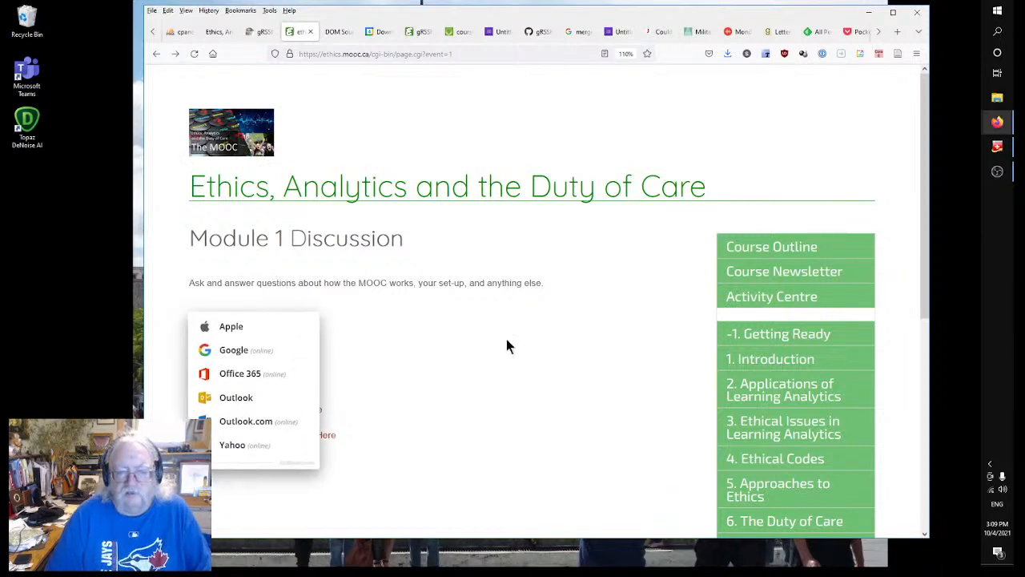
pyautogui.click(229, 350)
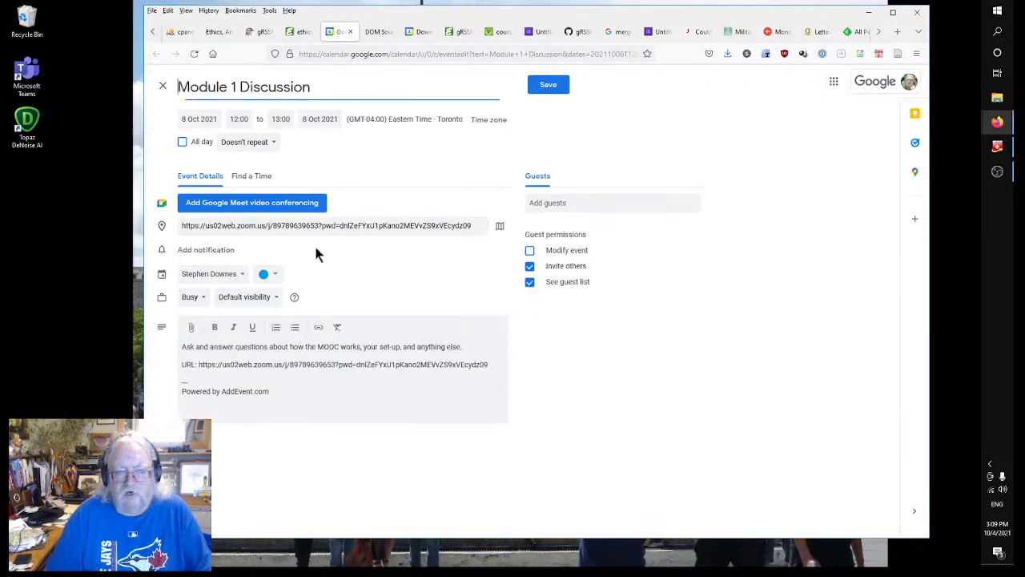
pyautogui.click(551, 84)
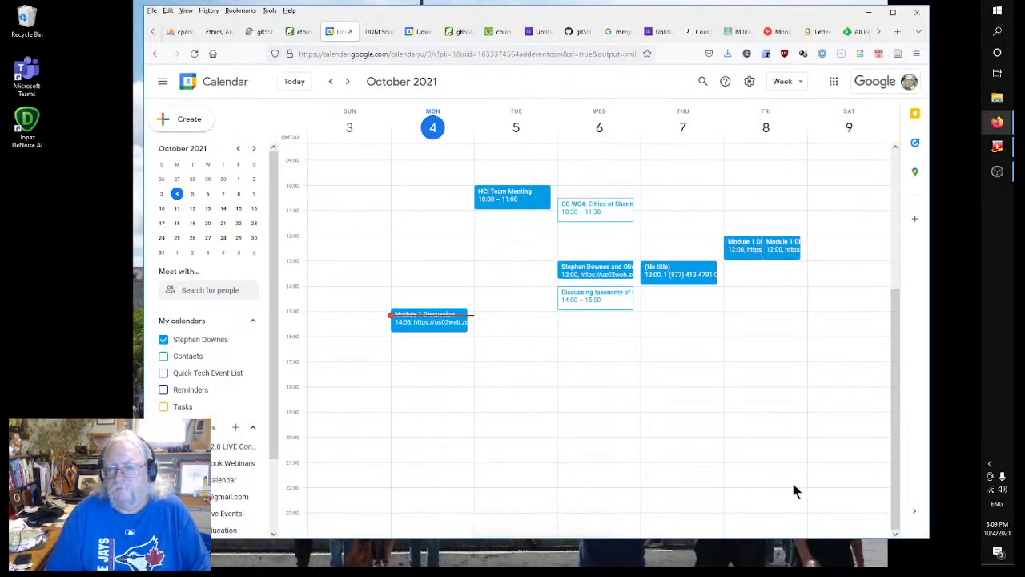
# Compare the details of the two Friday Module 1 Discussion entries and the Monday one in the calendar.
pyautogui.click(745, 249)
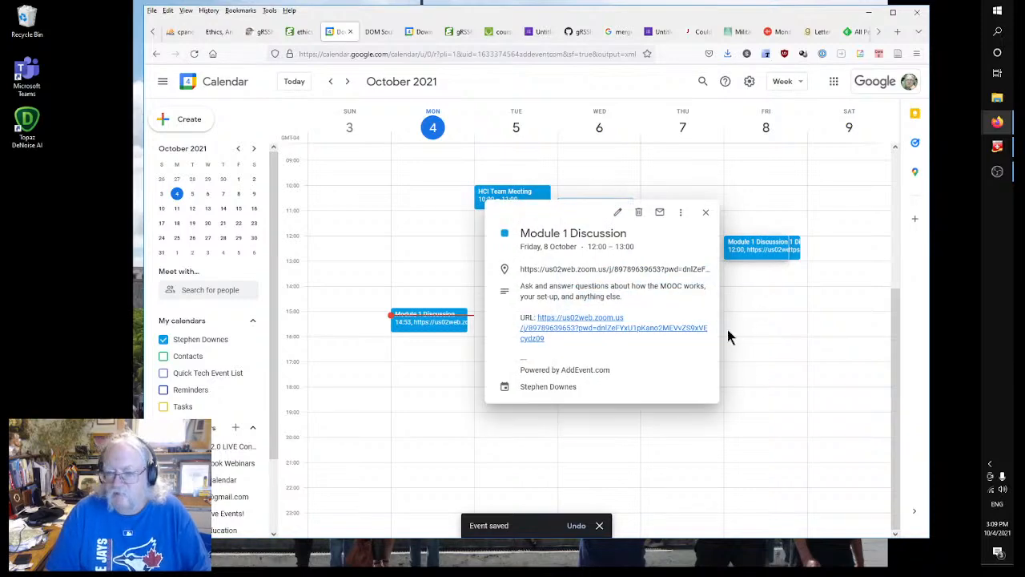
pyautogui.click(795, 251)
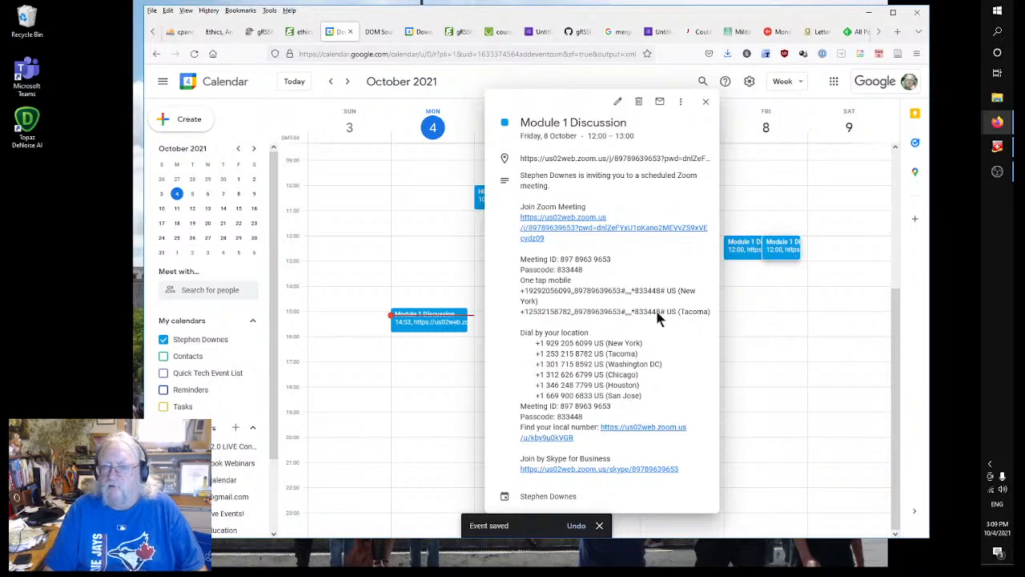
pyautogui.click(753, 277)
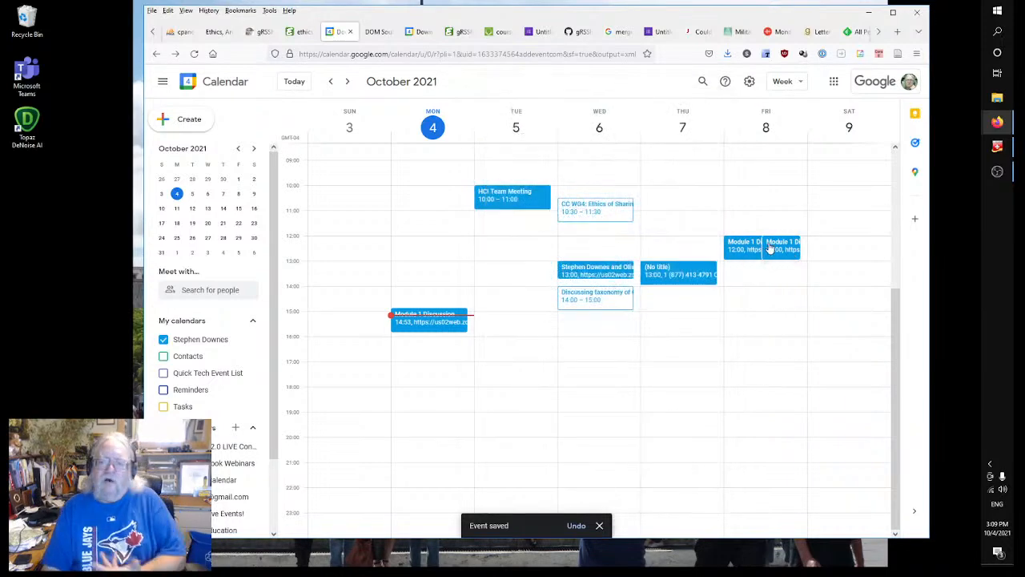
pyautogui.click(772, 282)
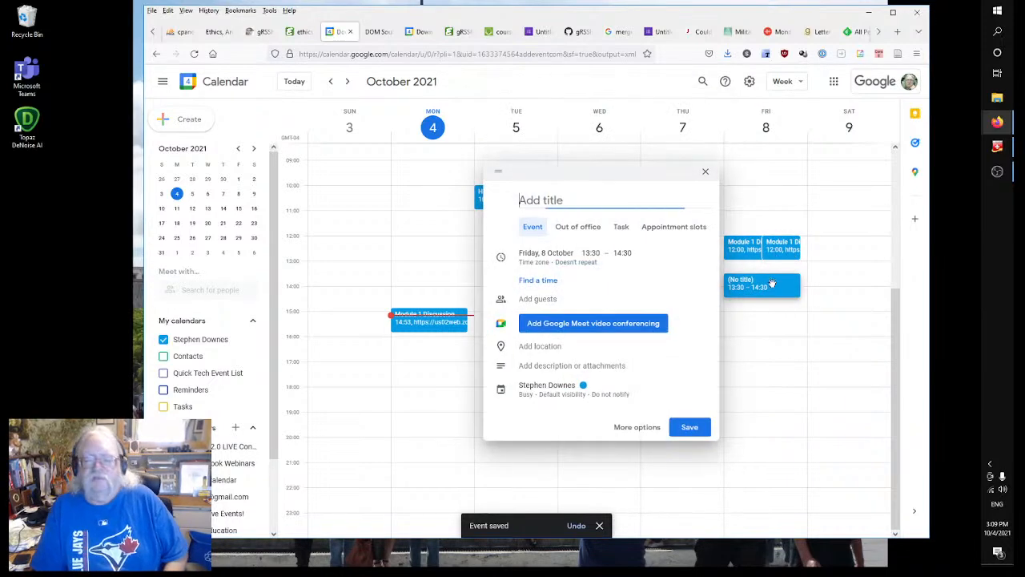
pyautogui.click(706, 172)
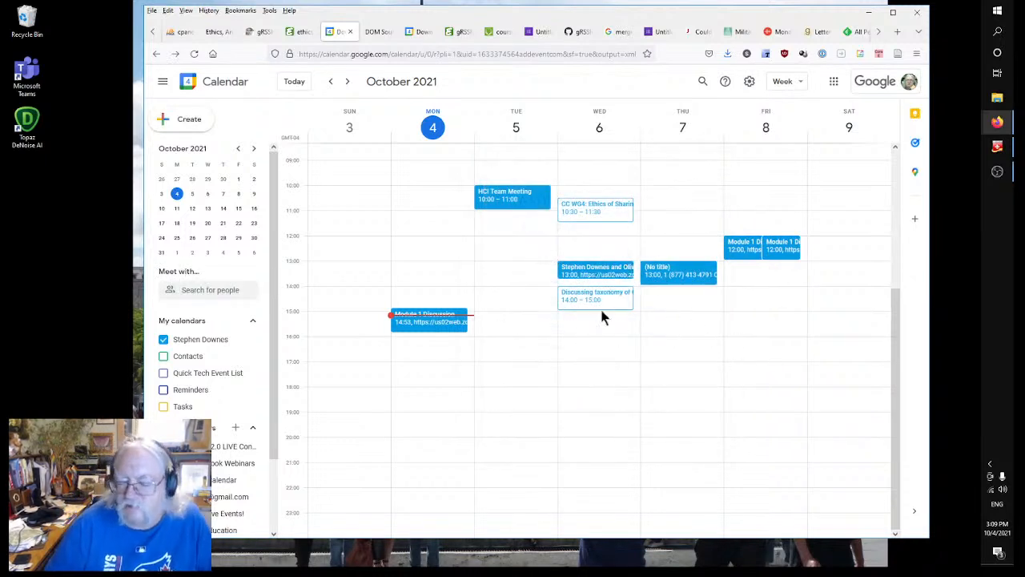
pyautogui.click(429, 328)
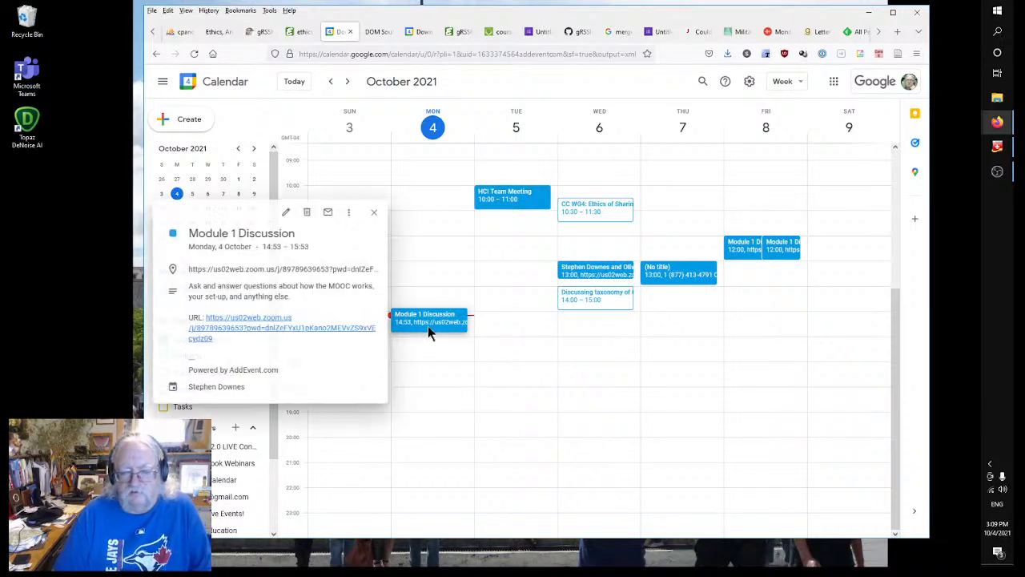
pyautogui.click(374, 216)
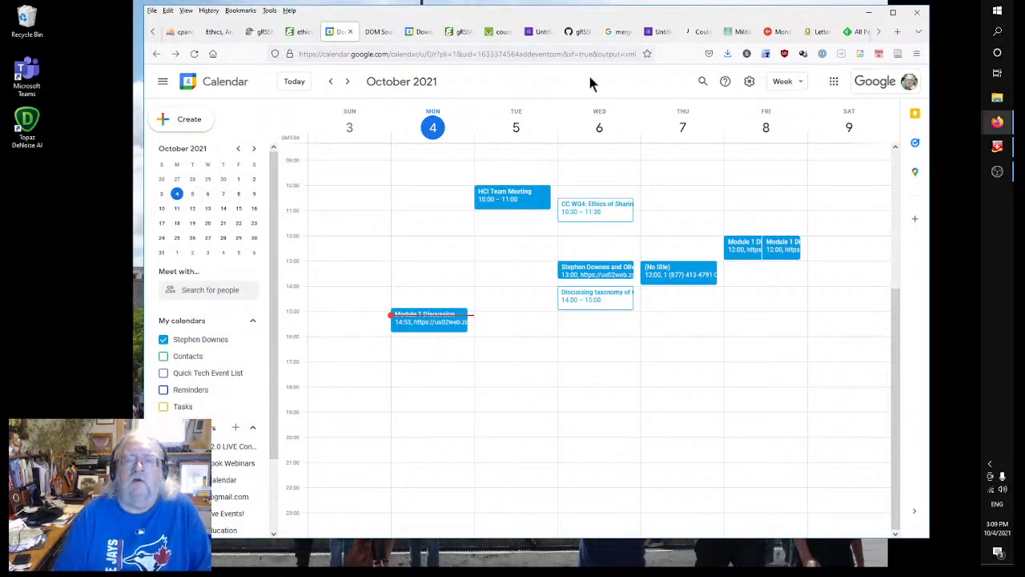
# Return to the event_html template in the course editor, review its code, and create a new Event record.
pyautogui.click(260, 32)
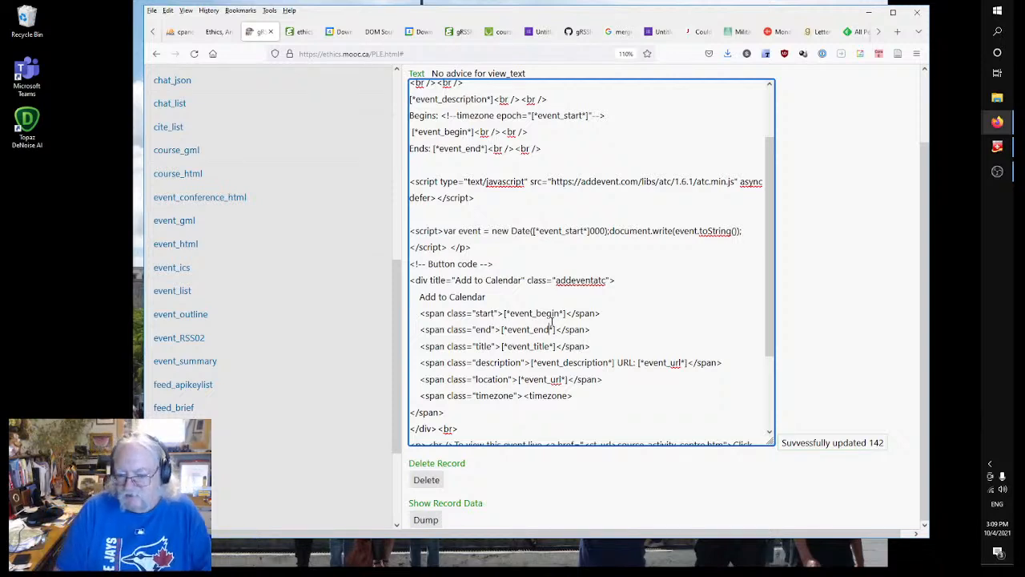
pyautogui.scroll(2, 551, 321)
pyautogui.scroll(-4, 551, 322)
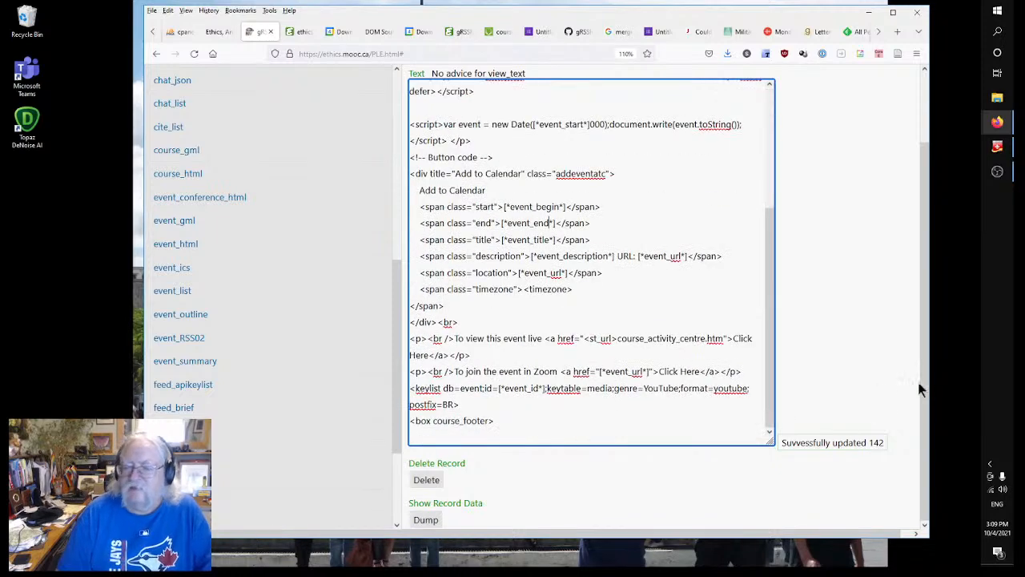
pyautogui.scroll(4, 631, 341)
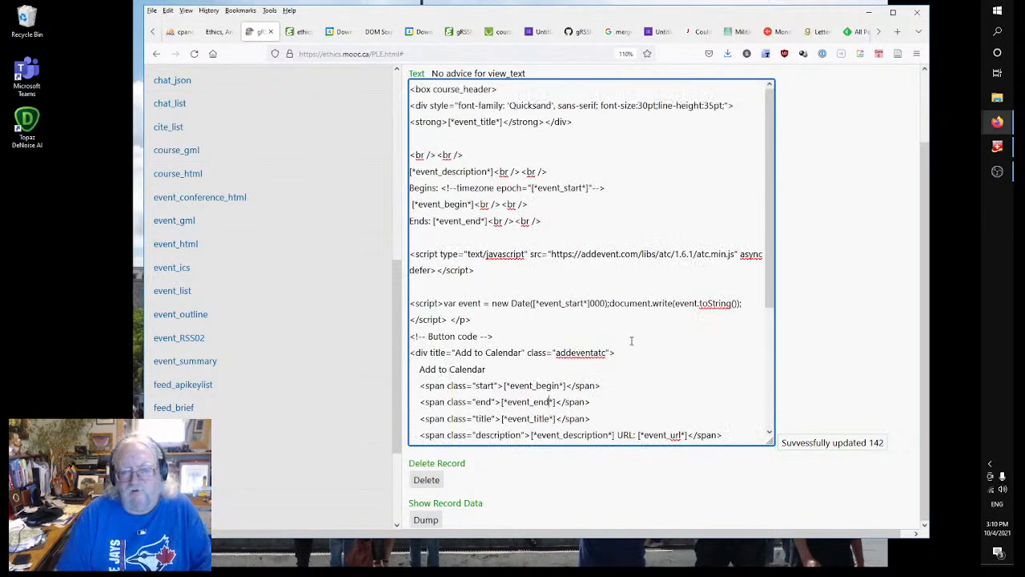
pyautogui.scroll(2, 828, 328)
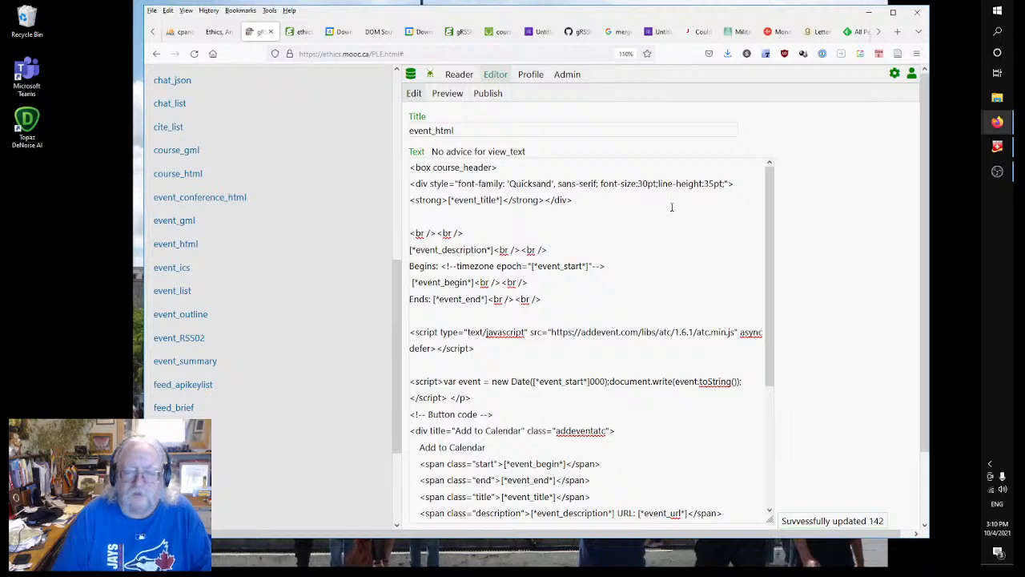
pyautogui.scroll(8, 203, 209)
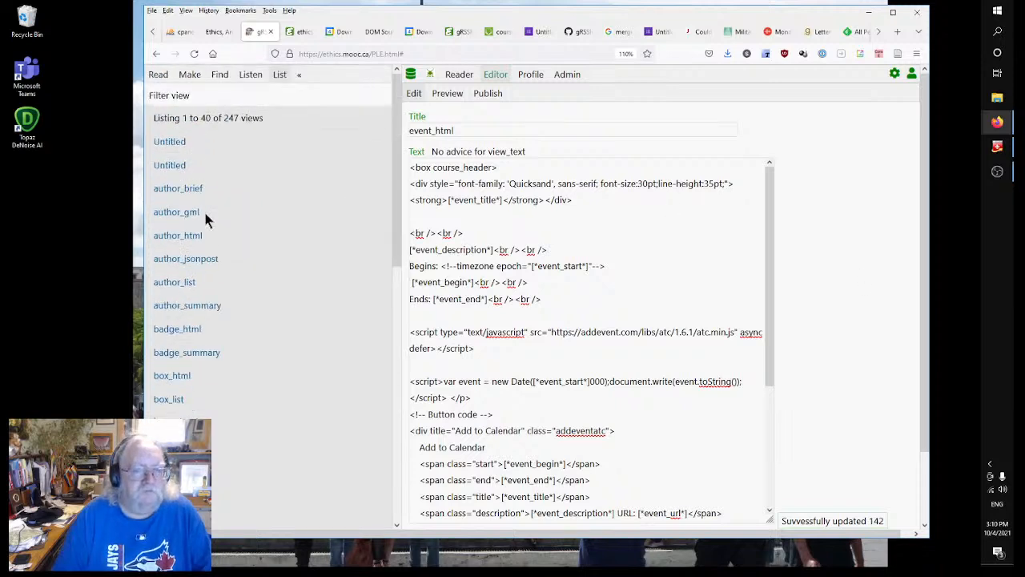
pyautogui.click(189, 75)
pyautogui.click(170, 355)
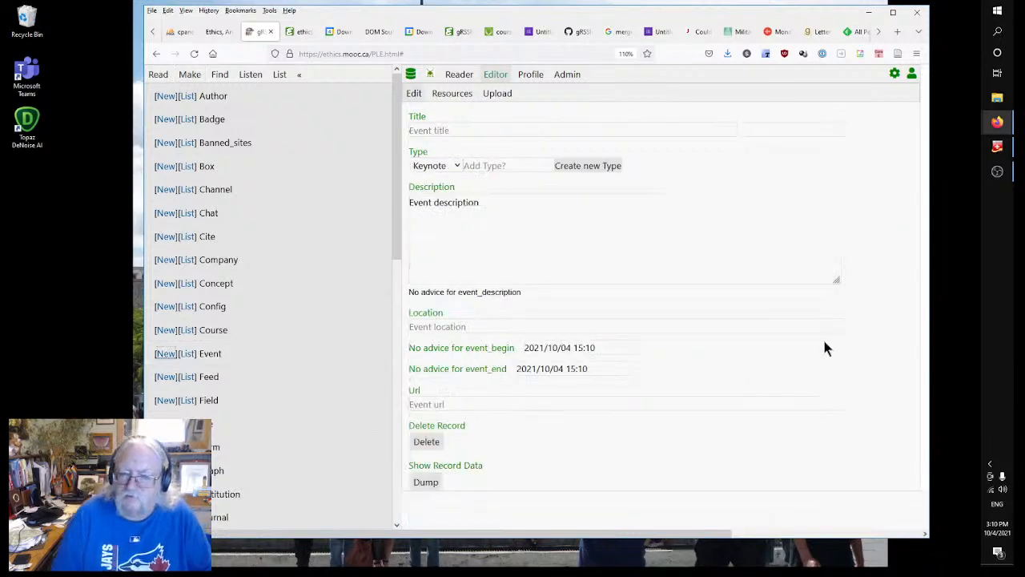
# Enter "Module 2" as the new event's title.
pyautogui.click(504, 128)
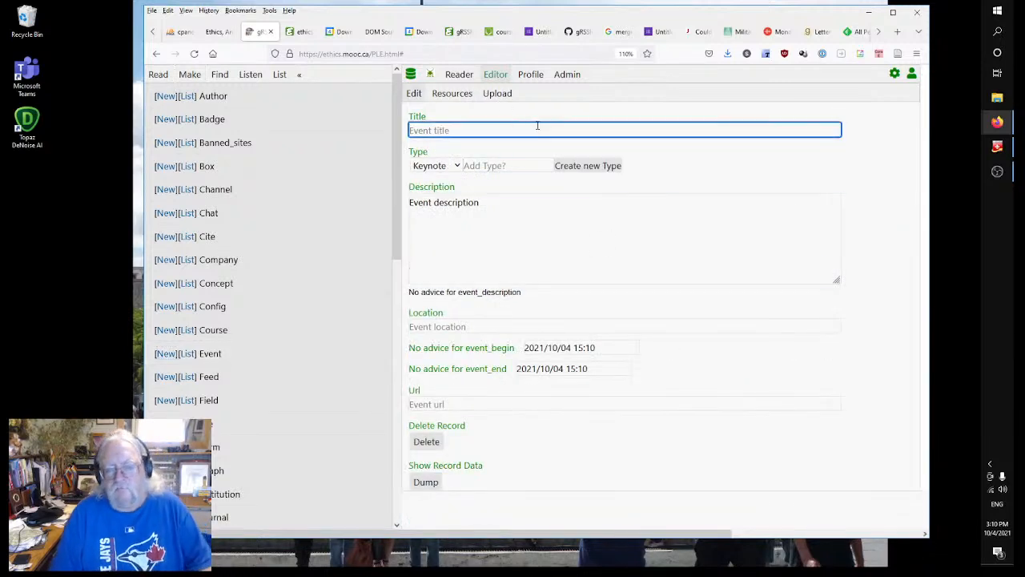
pyautogui.write('Moduke')
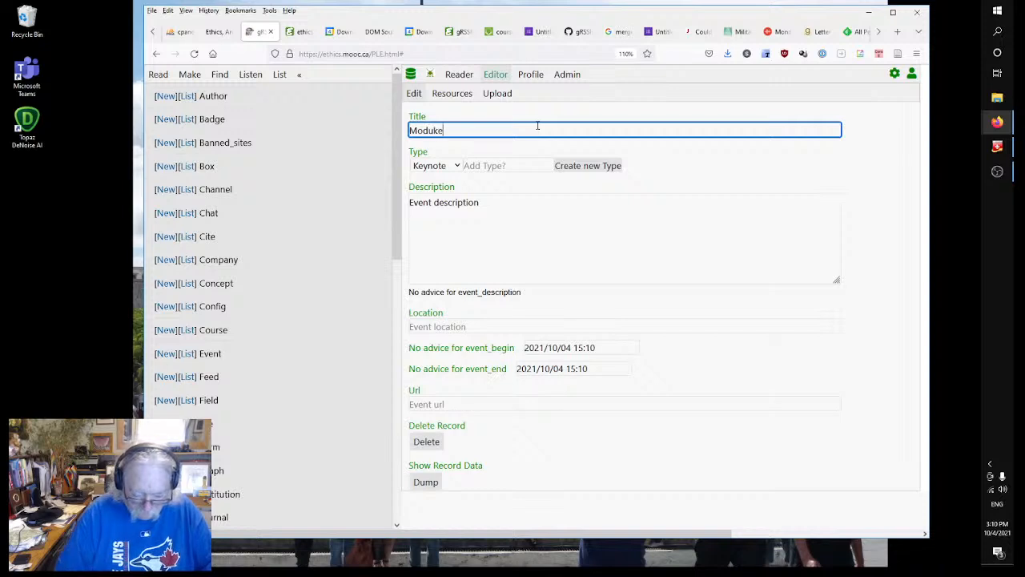
pyautogui.write(' 2')
pyautogui.press('BackSpace')
pyautogui.write('le')
pyautogui.press('BackSpace')
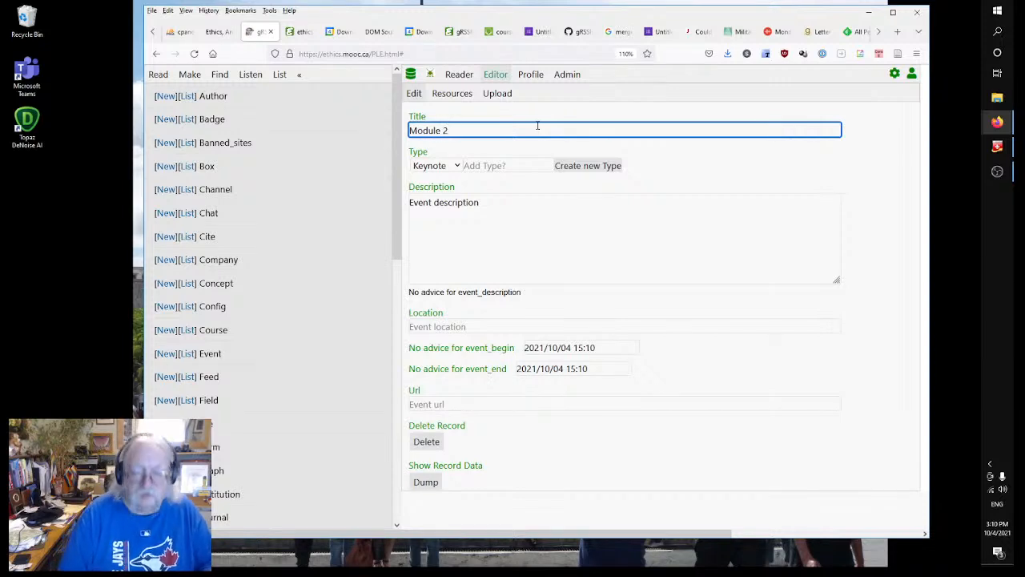
# Copy "Introduction" from the course page's module list and append it to the event title as "Module 2 - Introduction".
pyautogui.click(310, 28)
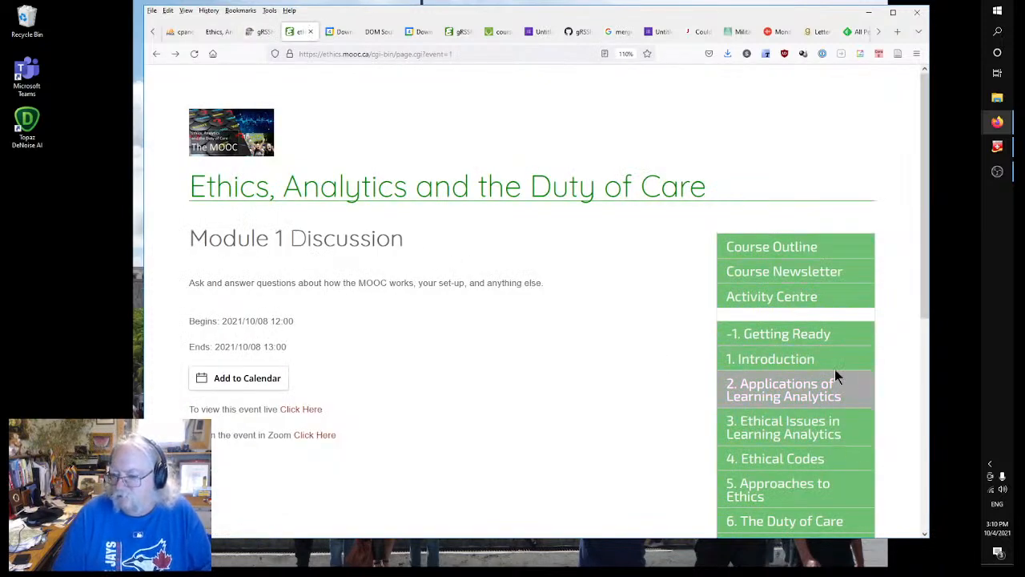
pyautogui.moveTo(827, 362); pyautogui.dragTo(737, 367)
pyautogui.hotkey('ctrl', 'c')
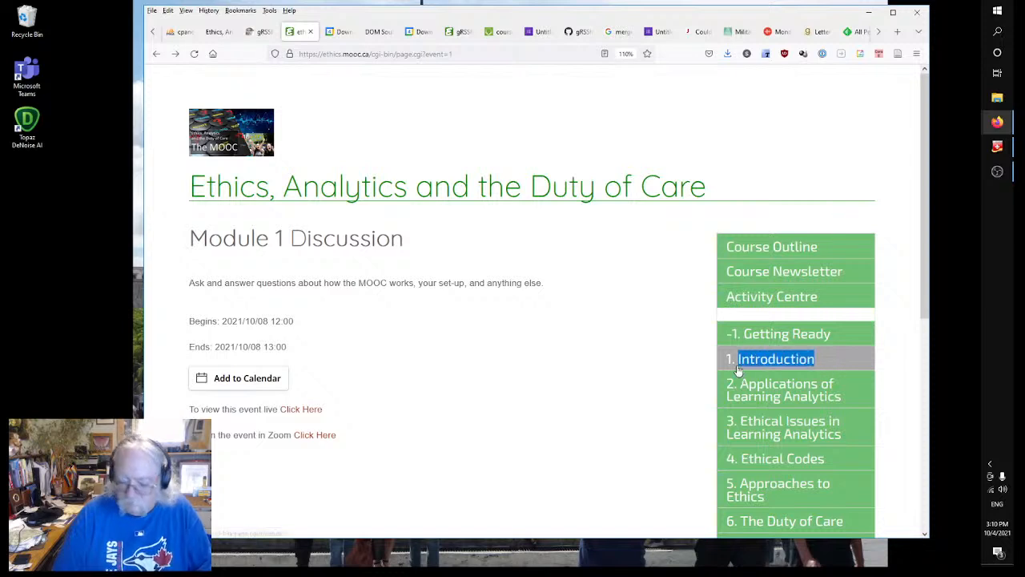
pyautogui.click(262, 32)
pyautogui.write('-')
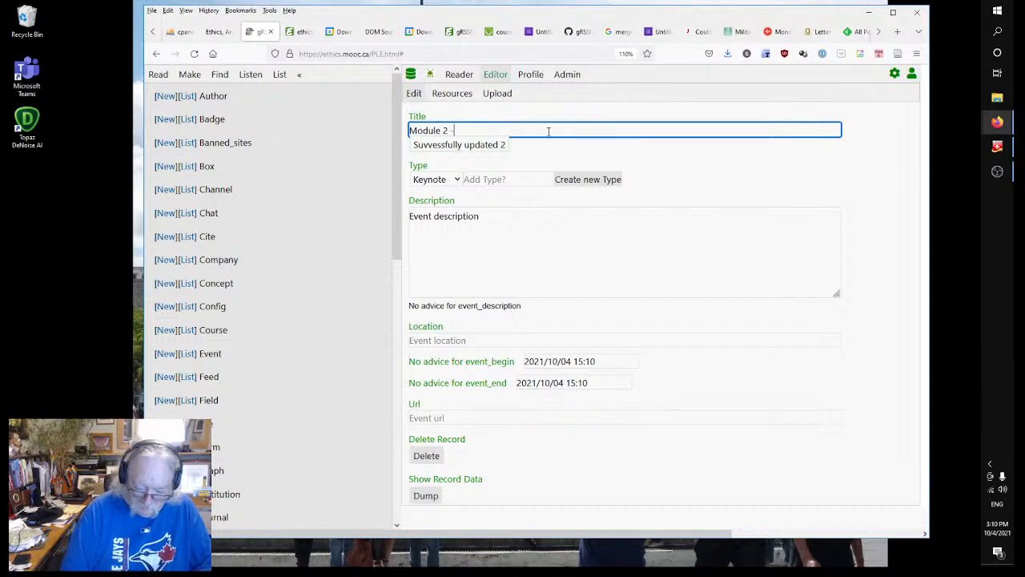
pyautogui.hotkey('ctrl', 'v')
pyautogui.click(706, 162)
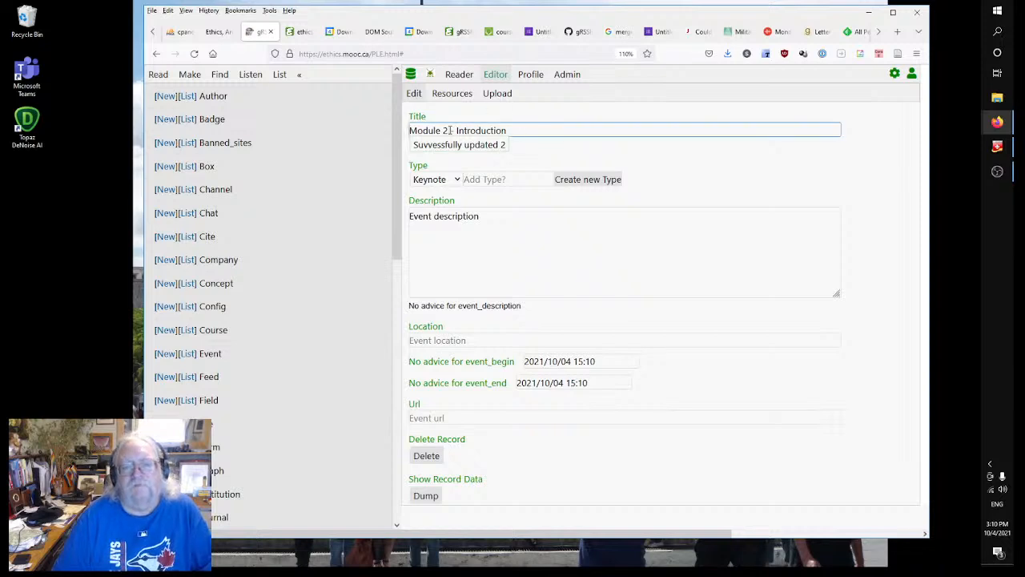
# Extend the event title to "Module 2 - Introduction - Overview of the Course".
pyautogui.click(513, 128)
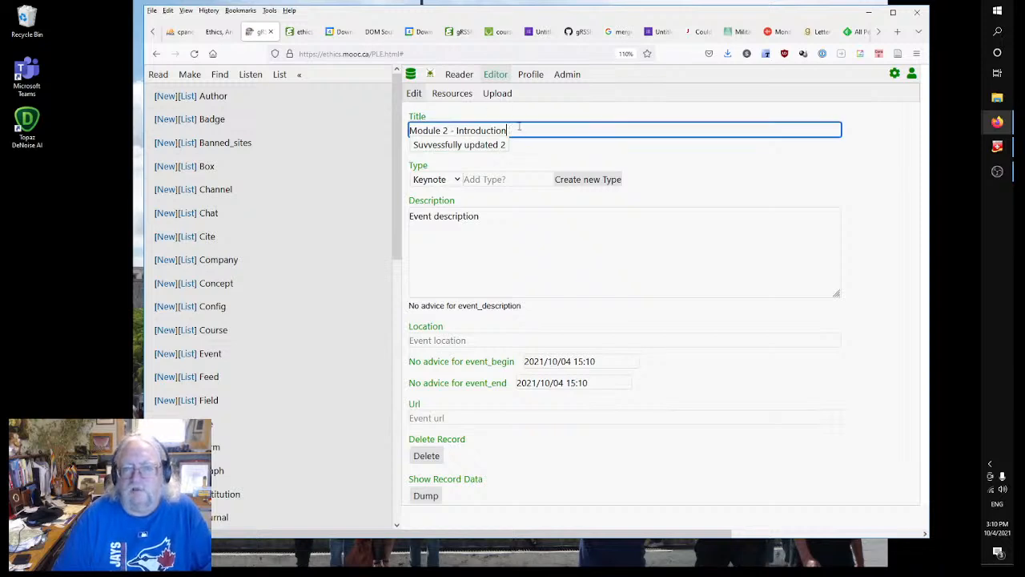
pyautogui.press('BackSpace')
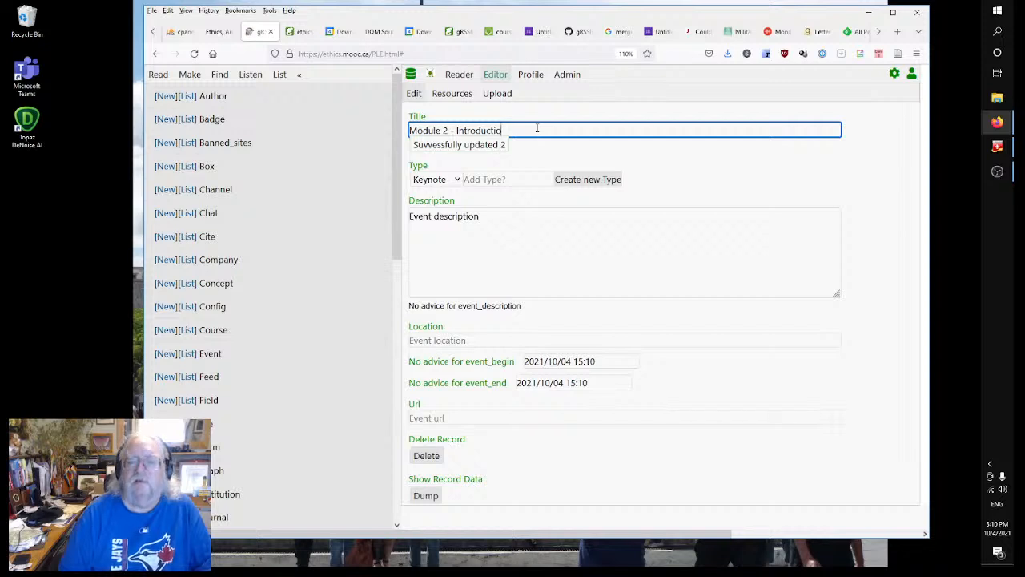
pyautogui.write('n - Over')
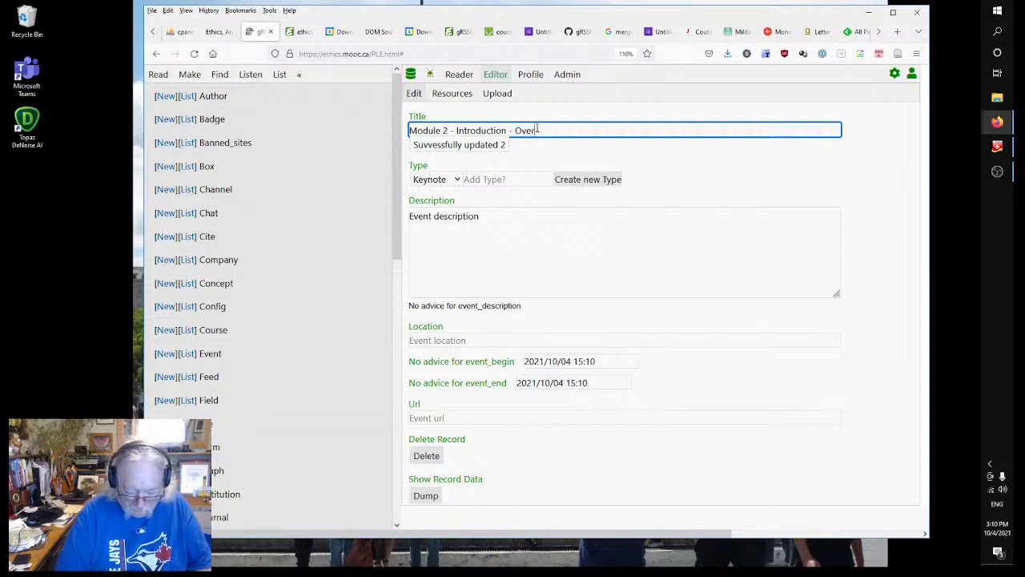
pyautogui.write('view of the Course')
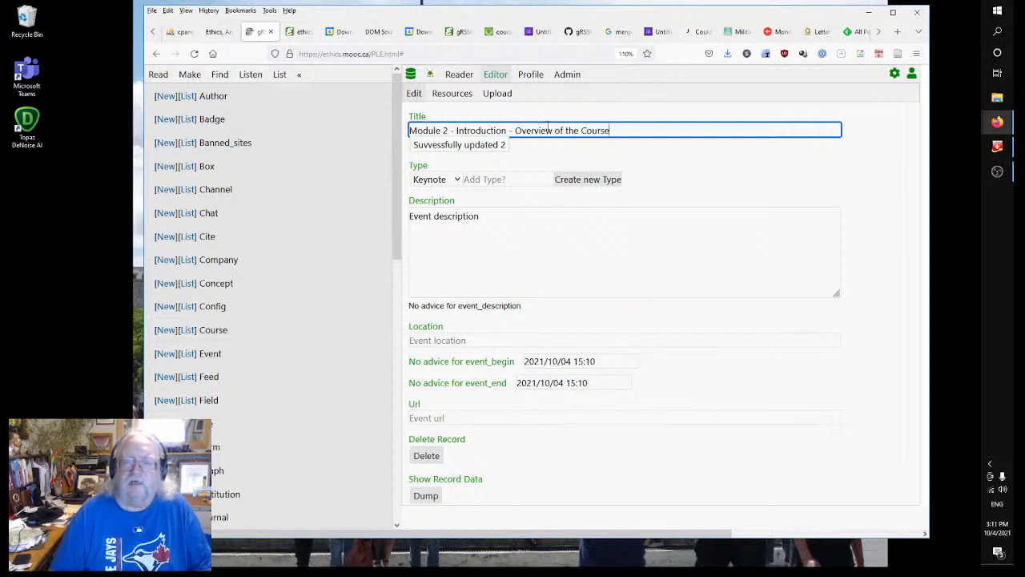
# Set the event type of the Module 2 overview record to Seminar.
pyautogui.click(683, 172)
pyautogui.click(437, 177)
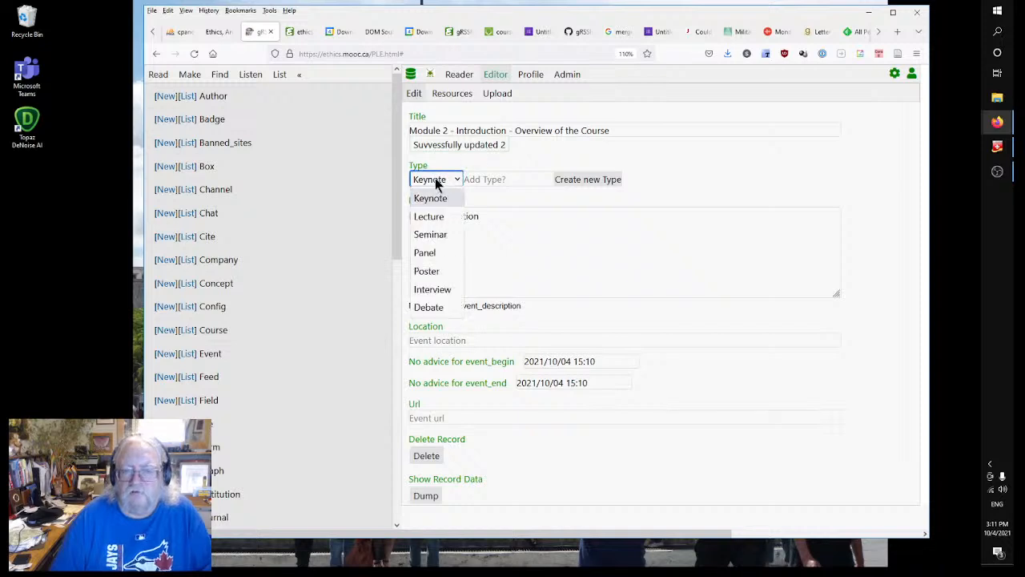
pyautogui.click(437, 234)
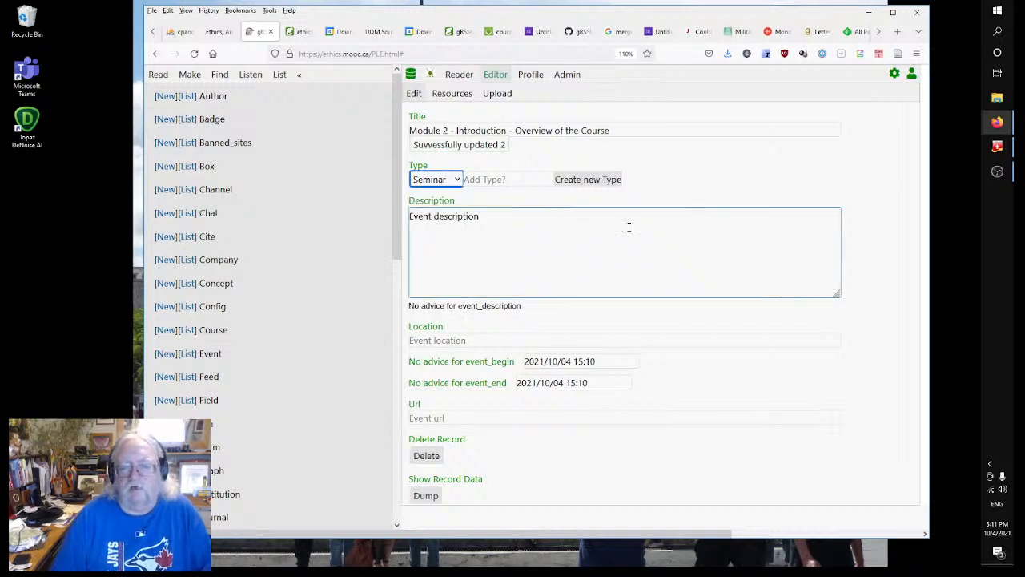
pyautogui.click(446, 185)
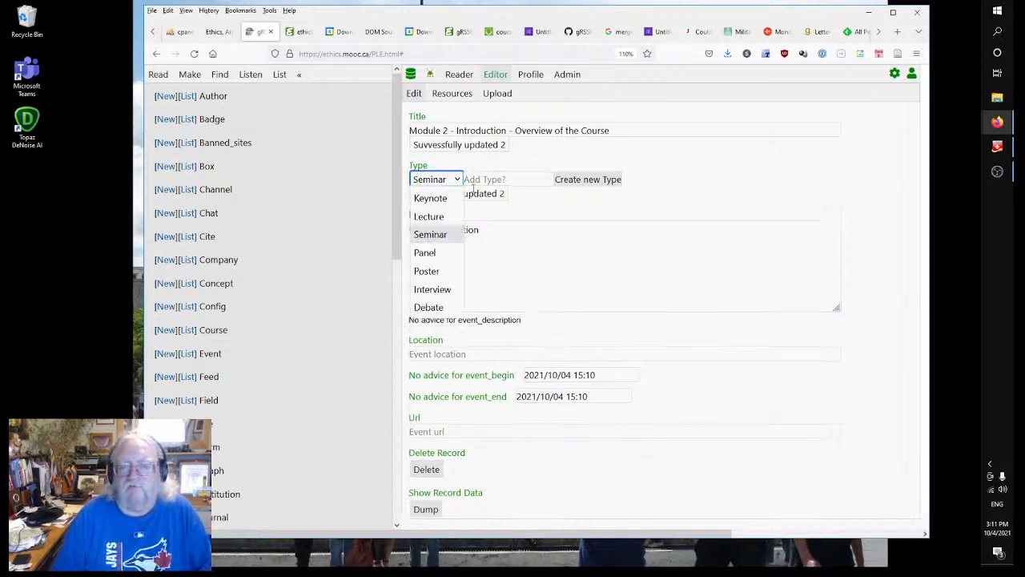
pyautogui.click(706, 165)
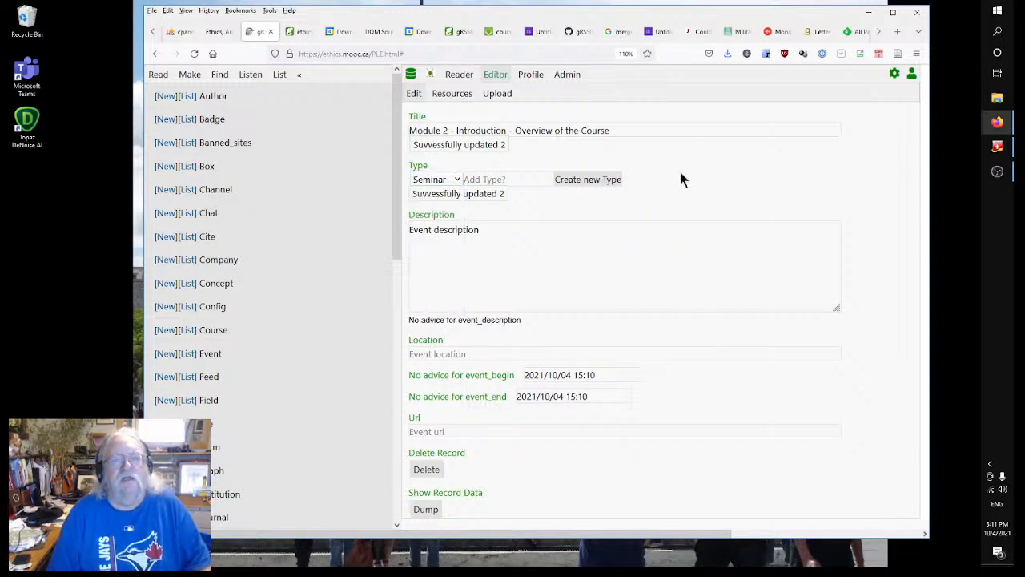
# Reload the page and reopen the "Module 2 - Introduction - Overview of the Course" event from the event list, keeping Seminar as its type.
pyautogui.rightClick(679, 168)
pyautogui.click(687, 156)
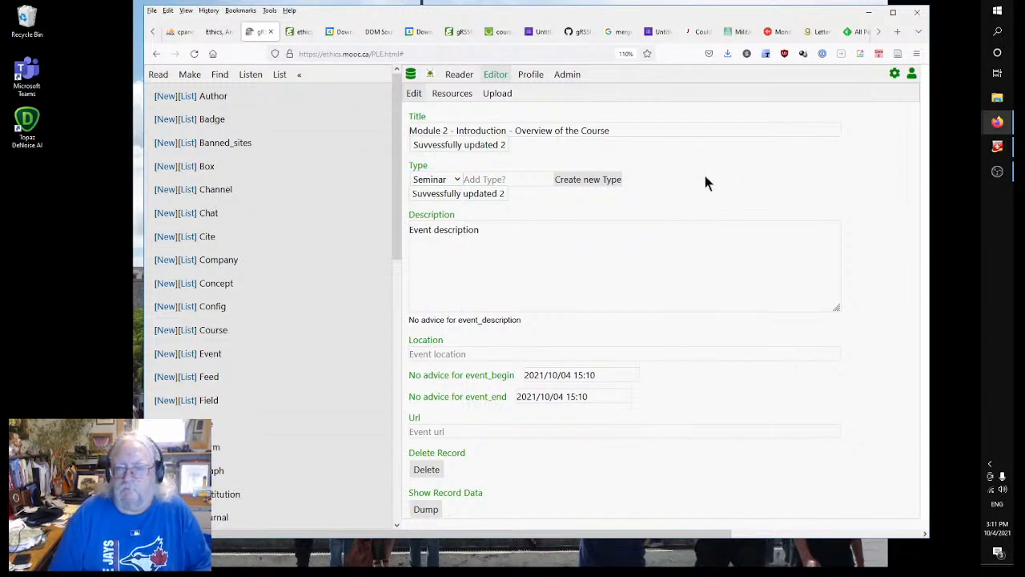
pyautogui.rightClick(707, 182)
pyautogui.click(790, 187)
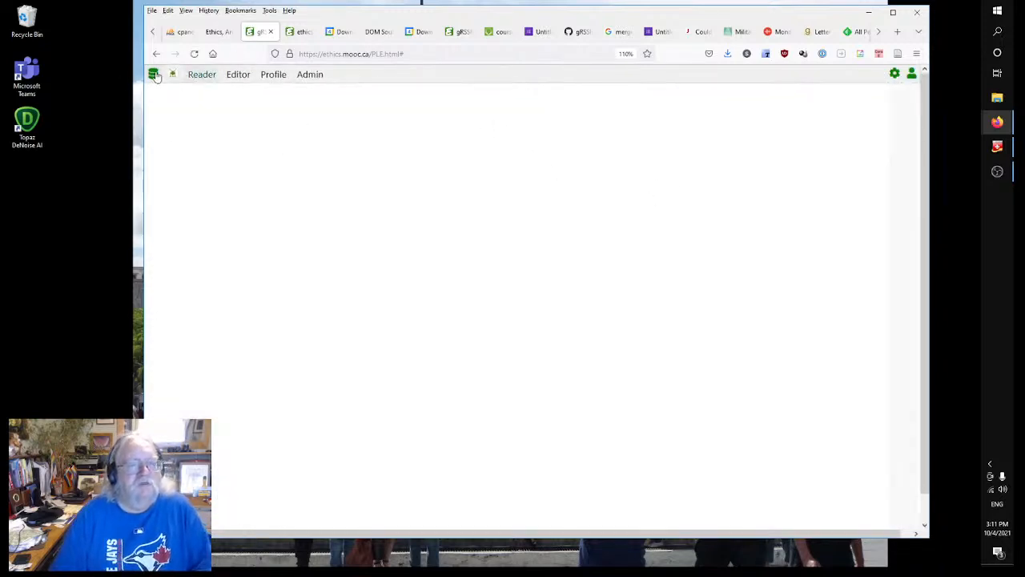
pyautogui.click(194, 75)
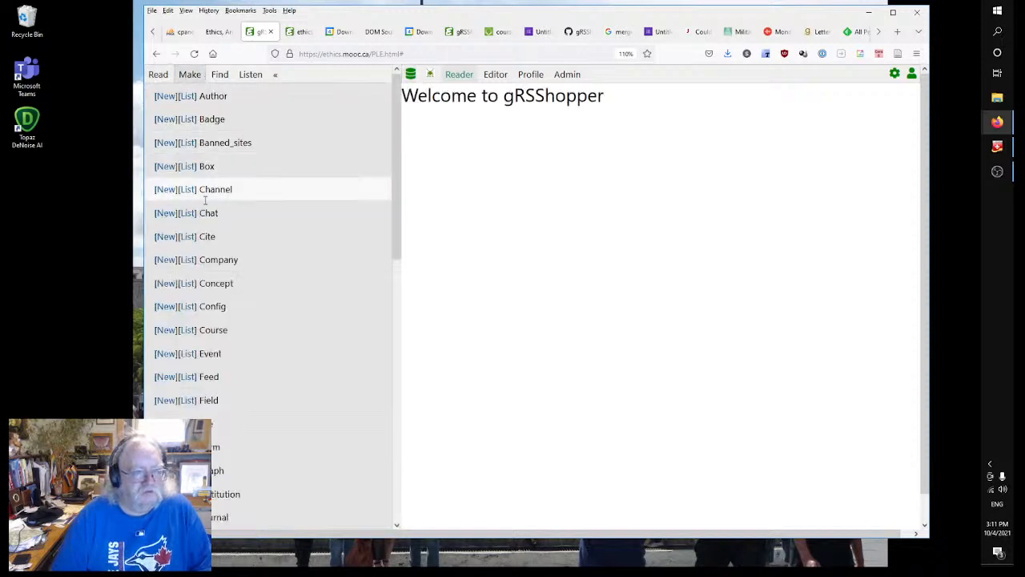
pyautogui.click(186, 353)
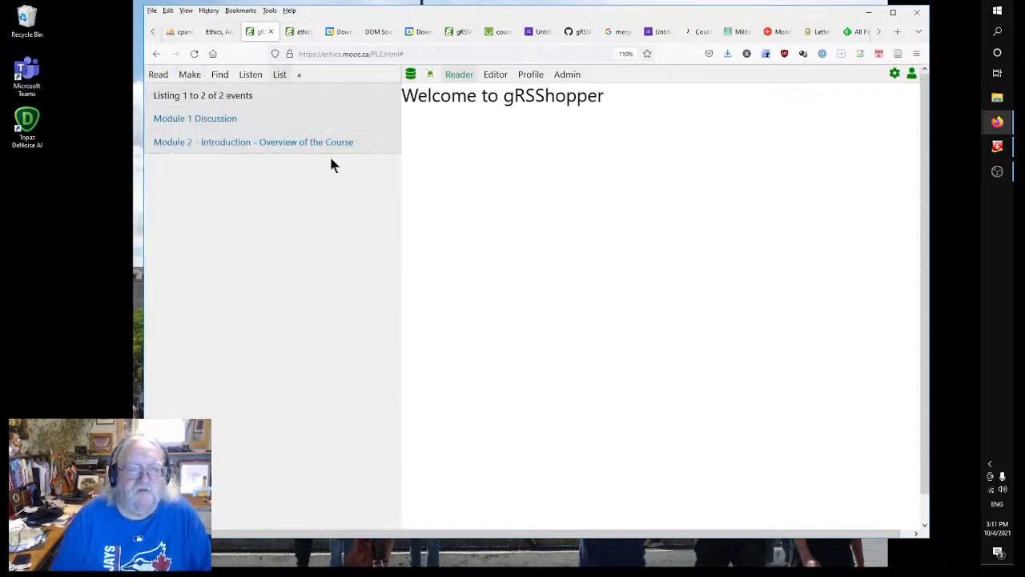
pyautogui.click(194, 144)
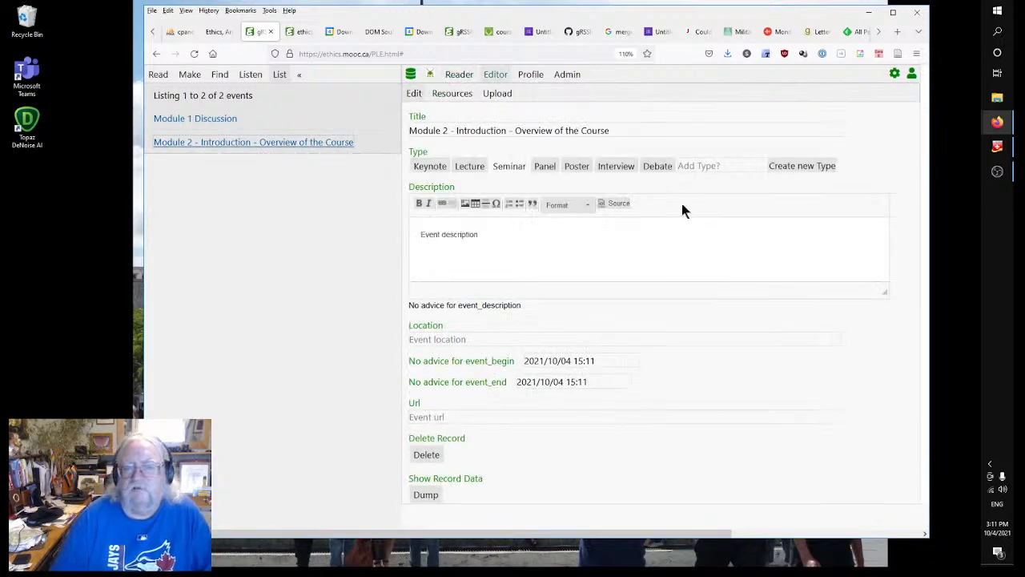
pyautogui.click(508, 166)
# Replace the event description with "We introduce the course as a whole and define the major terms: ethics, analytics, and the duty of care.".
pyautogui.moveTo(489, 235); pyautogui.dragTo(307, 204)
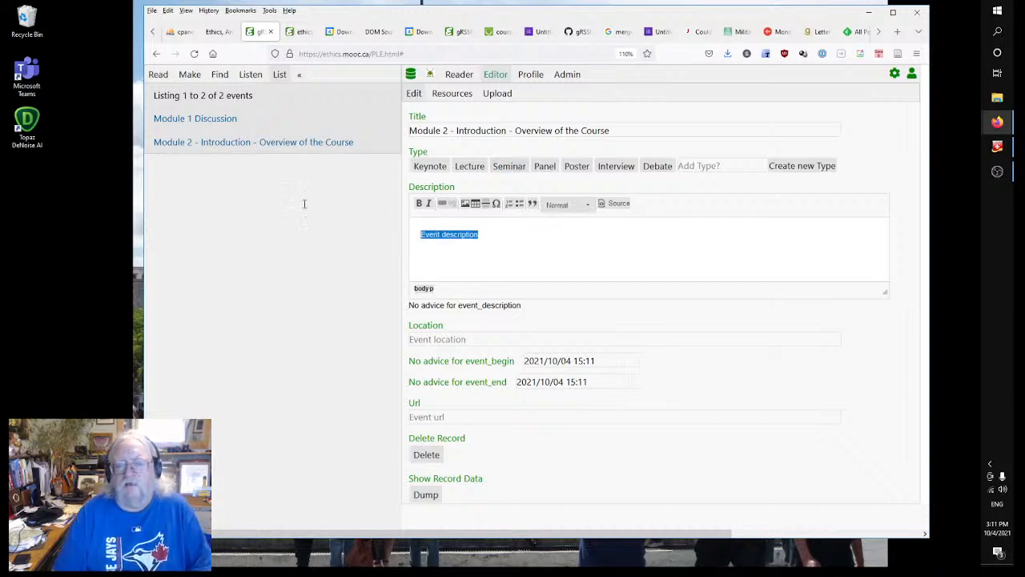
pyautogui.write('We di')
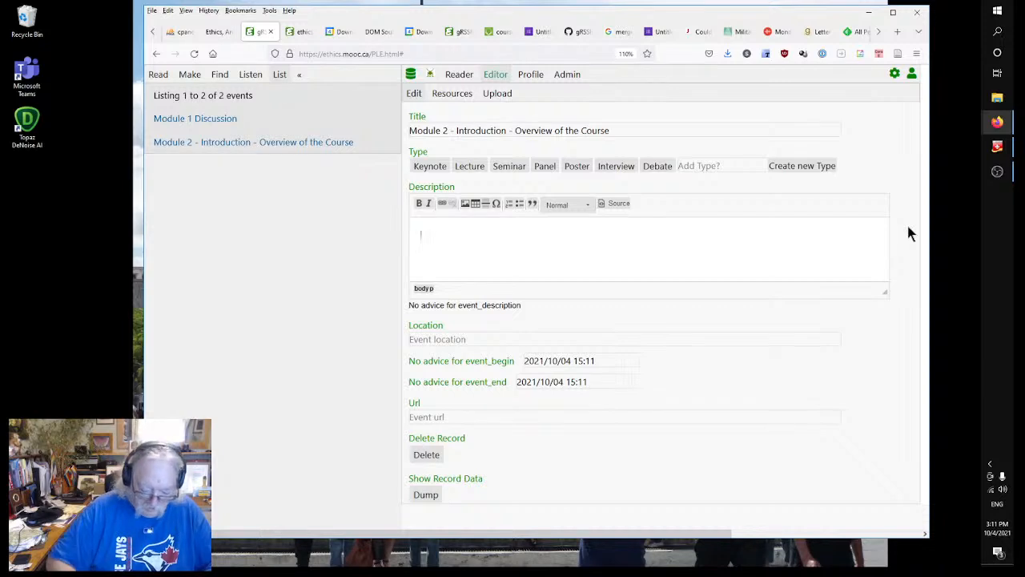
pyautogui.write('We intro')
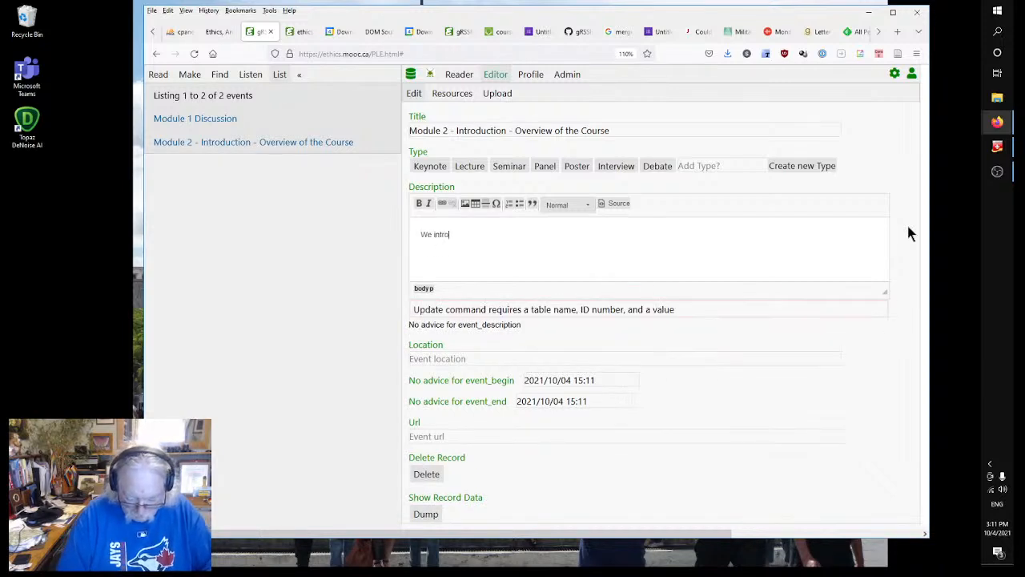
pyautogui.write('duce the course as a whole and define the')
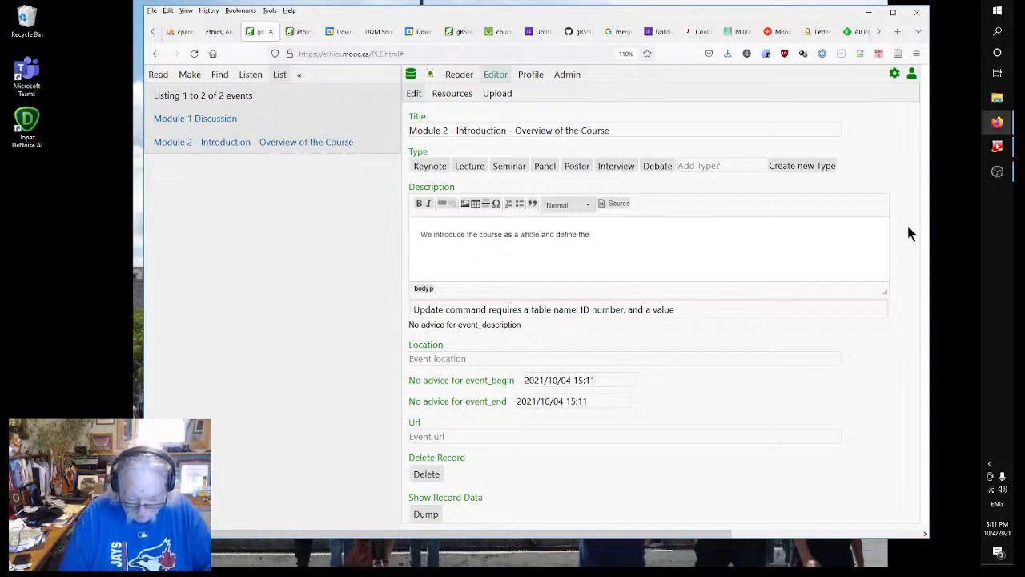
pyautogui.write(' major terms: ethics')
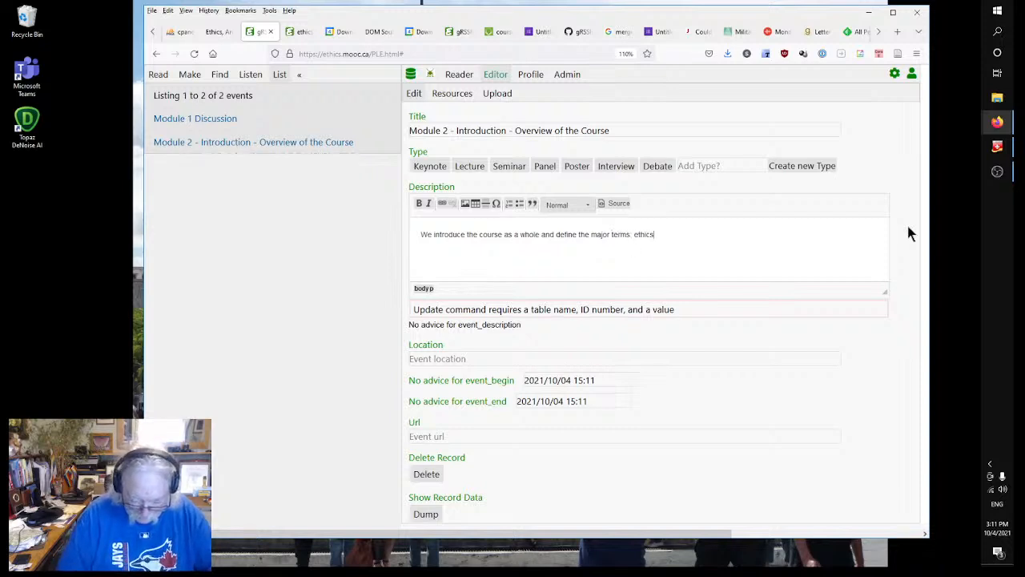
pyautogui.write(', analytics, and the duty')
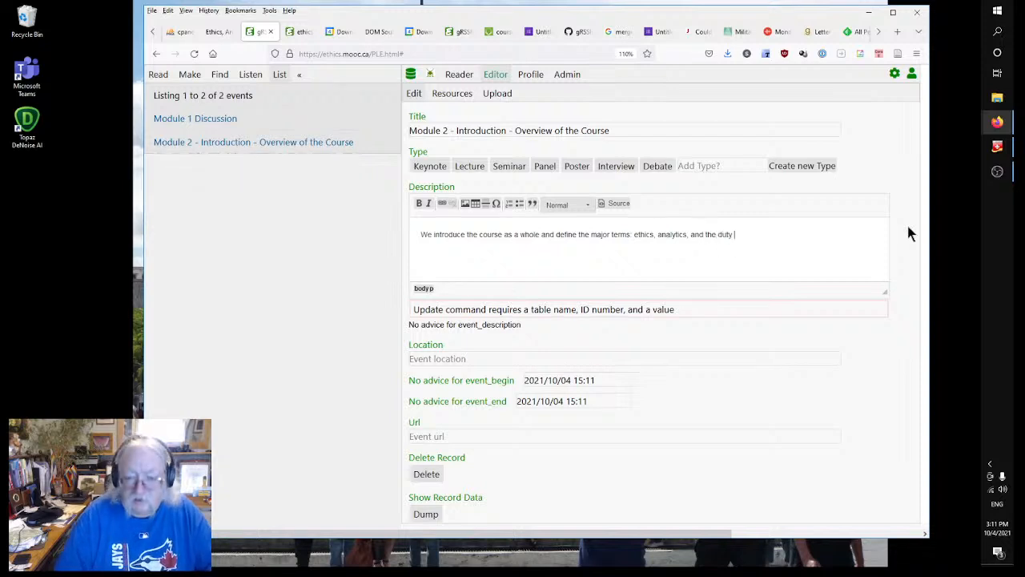
pyautogui.write(' of care.')
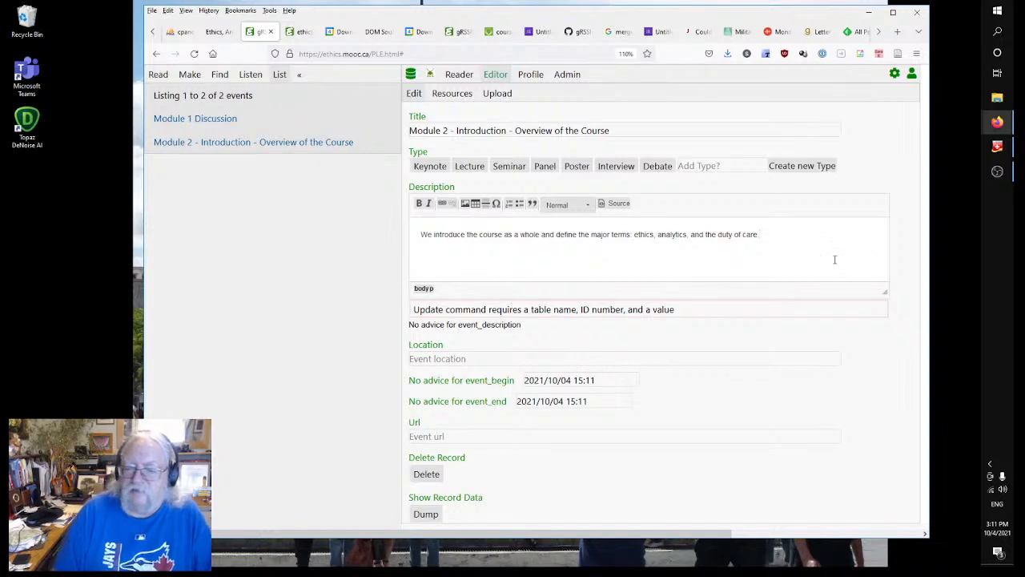
pyautogui.click(762, 341)
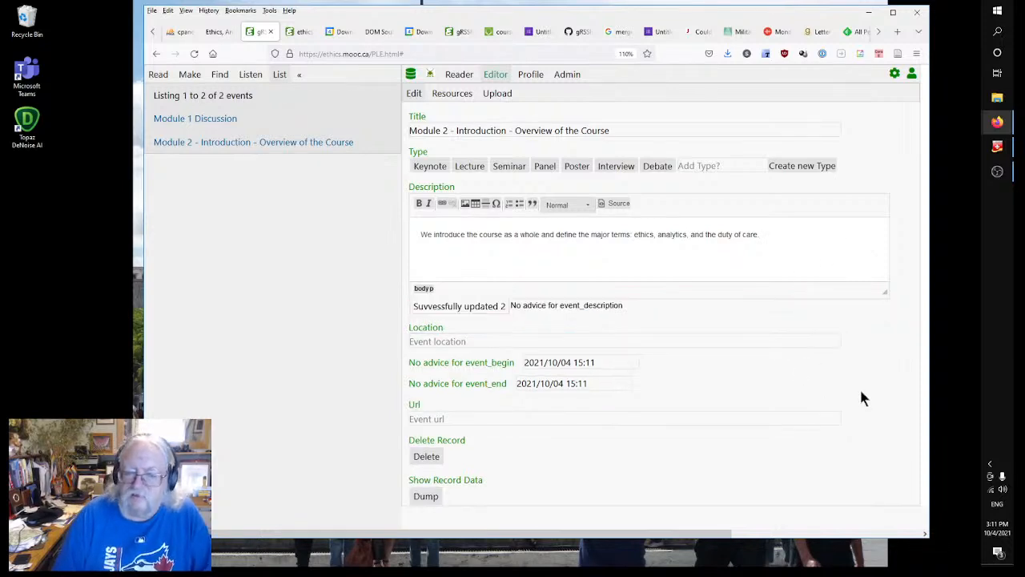
# Set the event location to "Zoom" and its beginning to 2021/10/11 12:00.
pyautogui.click(621, 344)
pyautogui.write('Zoom')
pyautogui.click(572, 362)
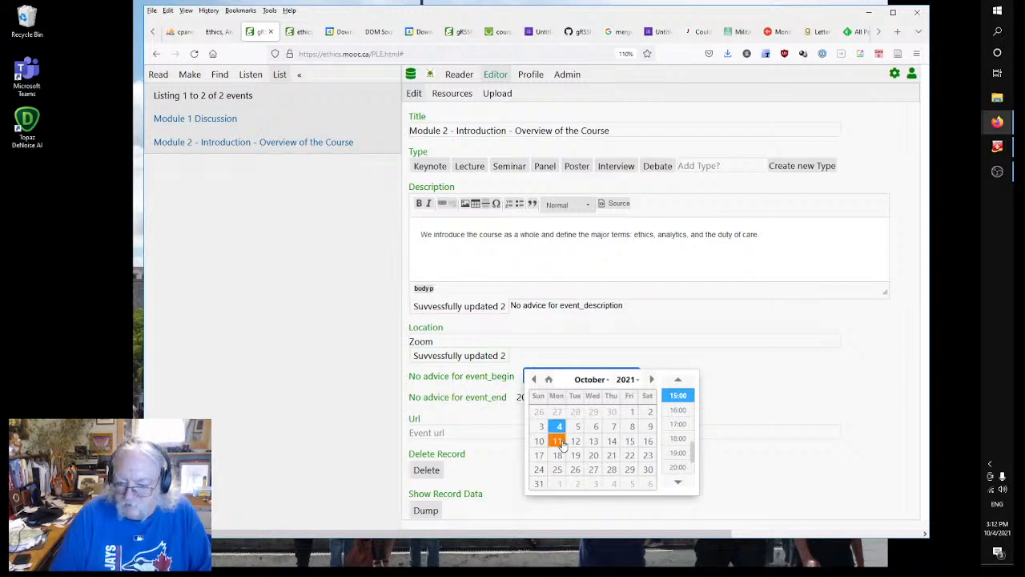
pyautogui.click(557, 442)
pyautogui.scroll(3, 679, 432)
pyautogui.click(680, 398)
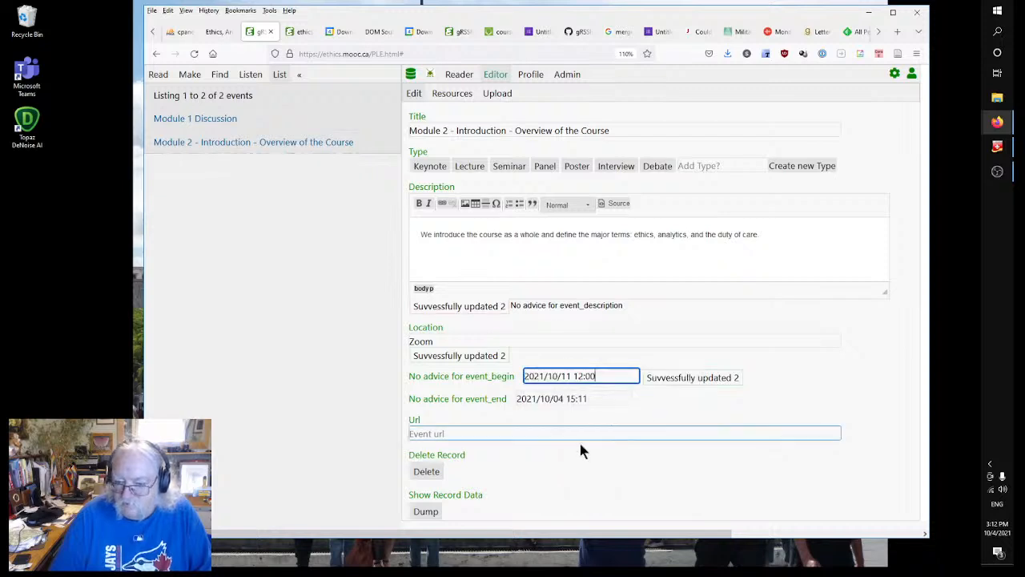
# Set the end of the event to 2021/10/11 13:00.
pyautogui.click(561, 398)
pyautogui.click(550, 335)
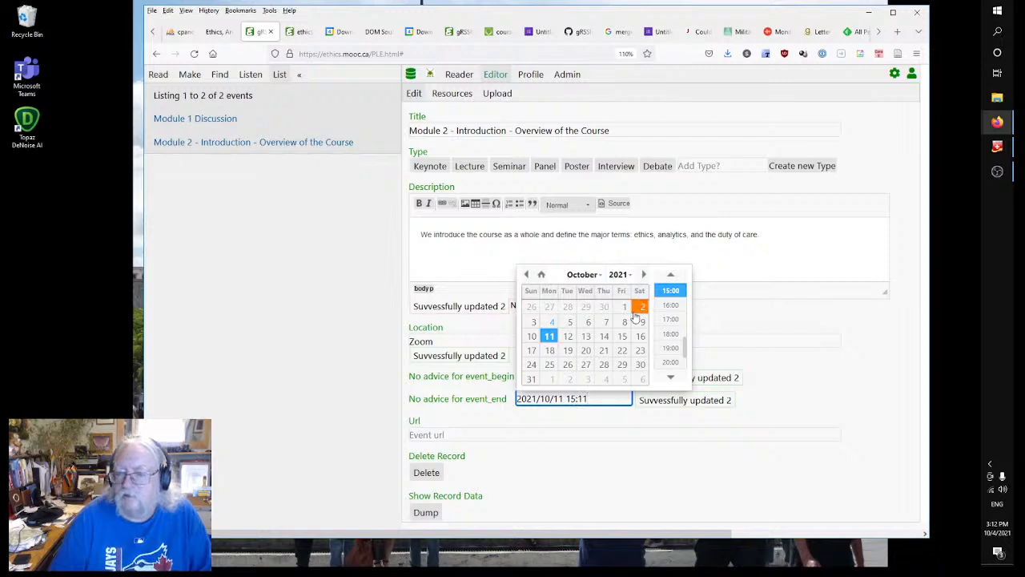
pyautogui.scroll(3, 671, 328)
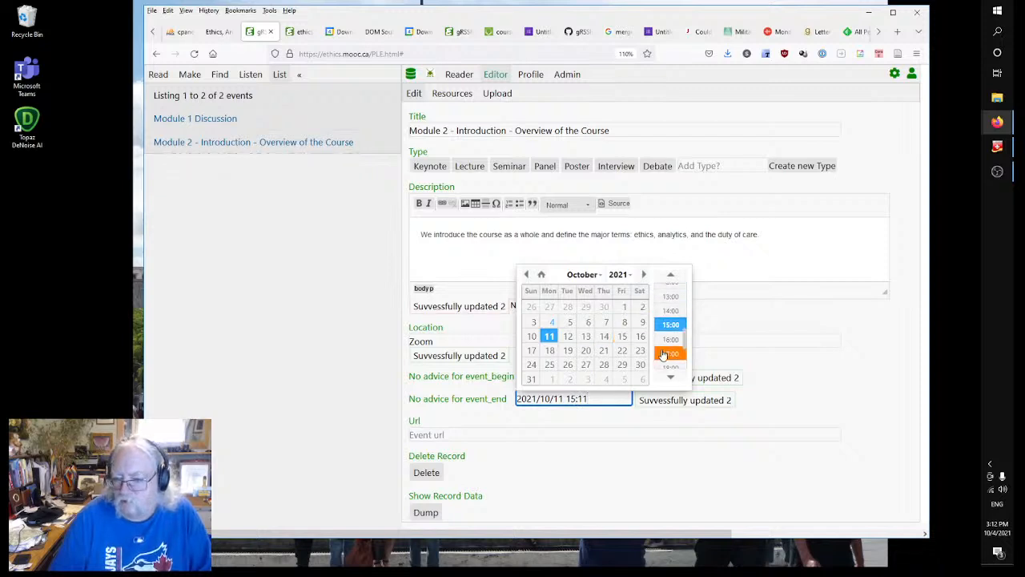
pyautogui.click(673, 323)
pyautogui.click(818, 393)
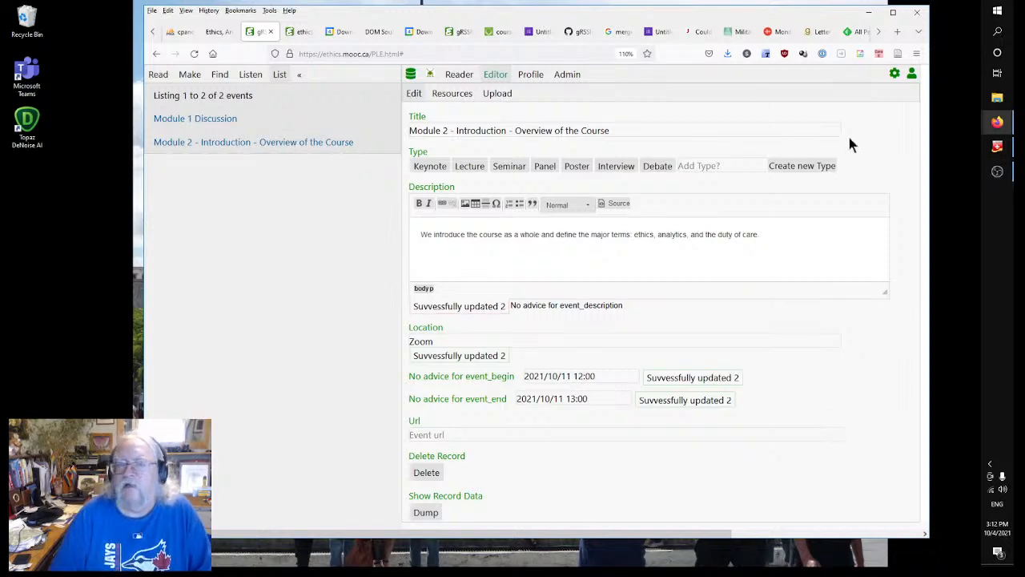
pyautogui.click(579, 434)
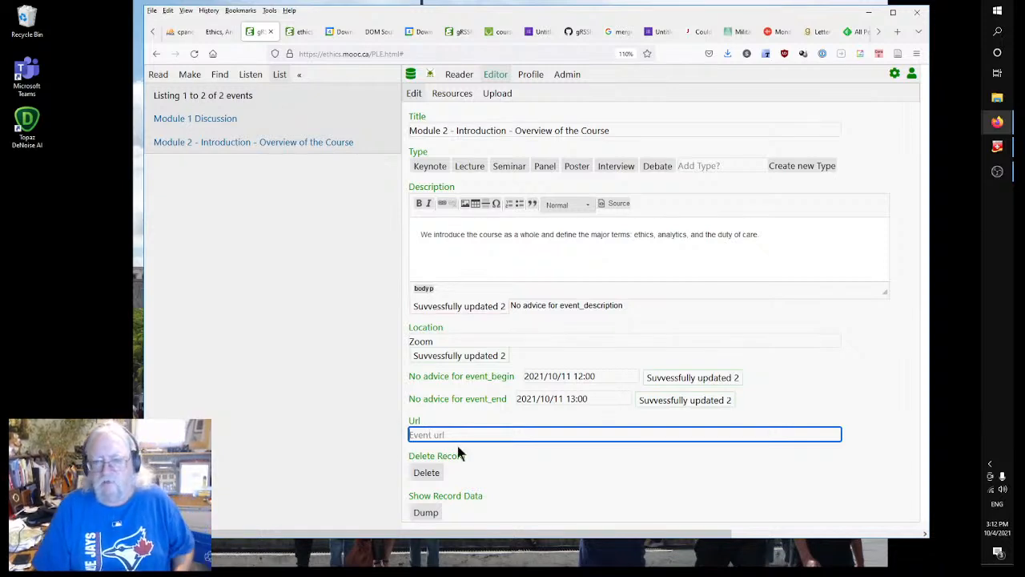
pyautogui.click(850, 387)
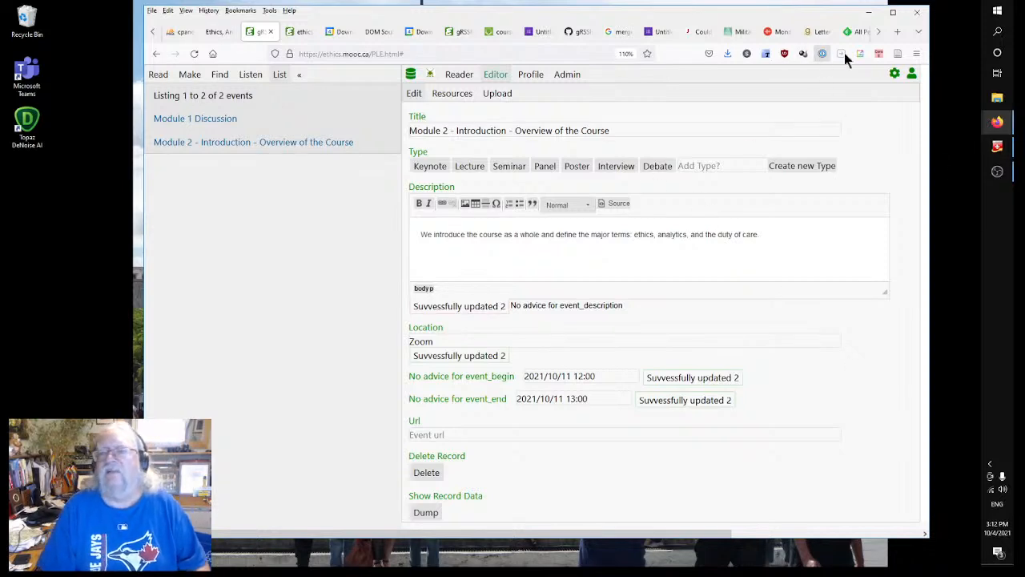
pyautogui.click(879, 36)
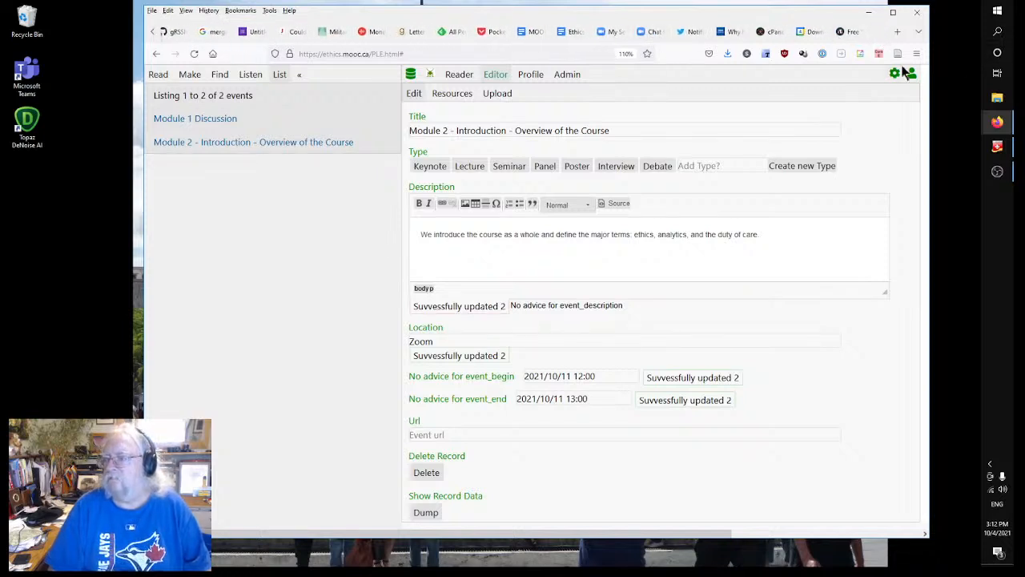
pyautogui.click(154, 32)
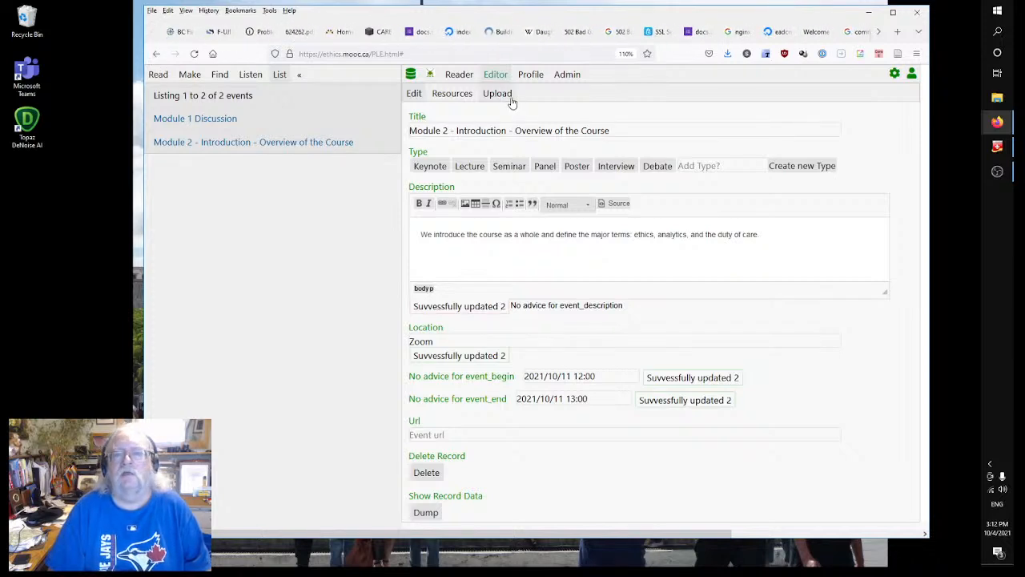
# Switch to Zoom and start scheduling a new meeting with the topic "Module 1 - Introduction".
pyautogui.click(997, 11)
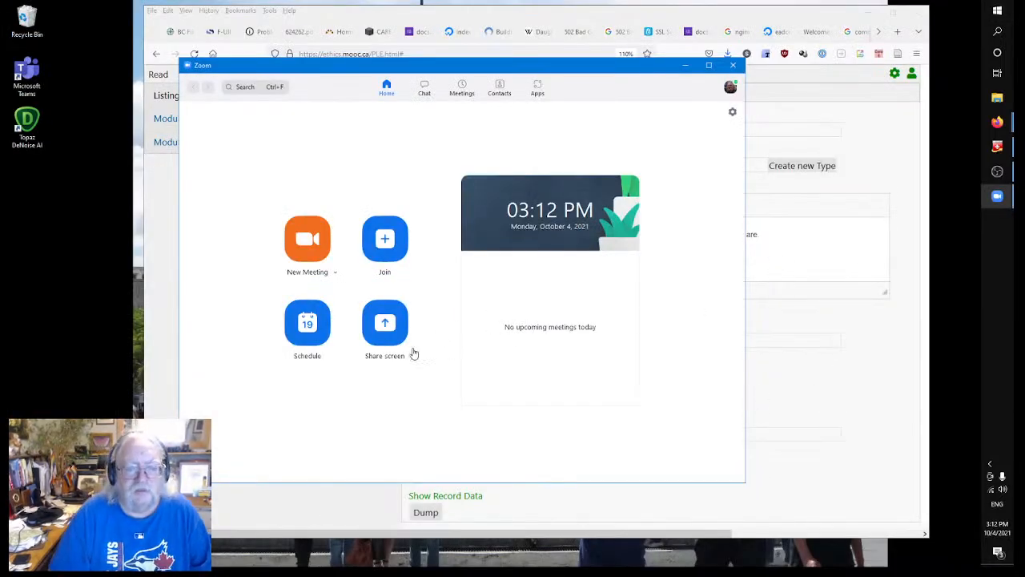
pyautogui.click(310, 333)
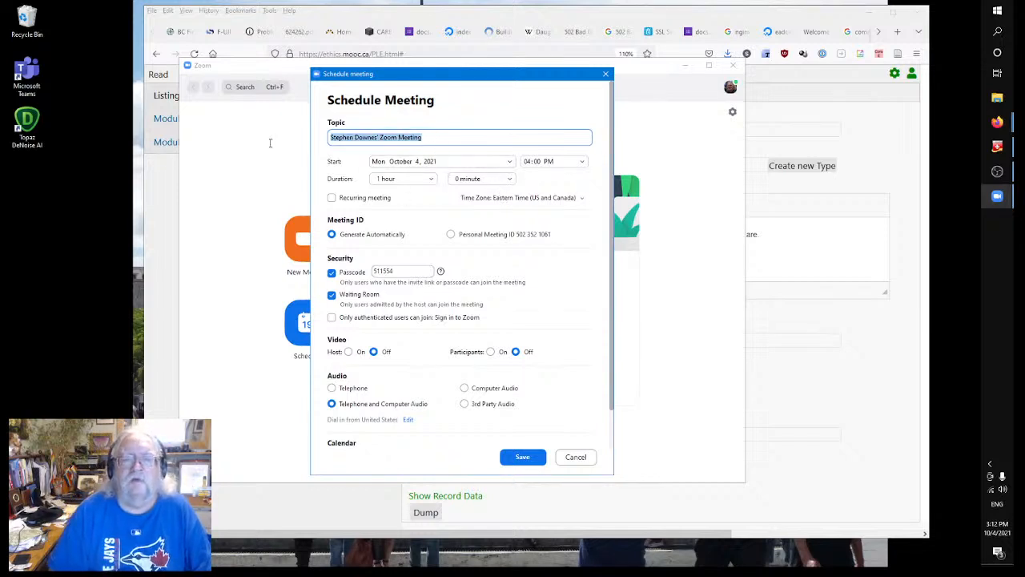
pyautogui.write('Module 1 - Introduction')
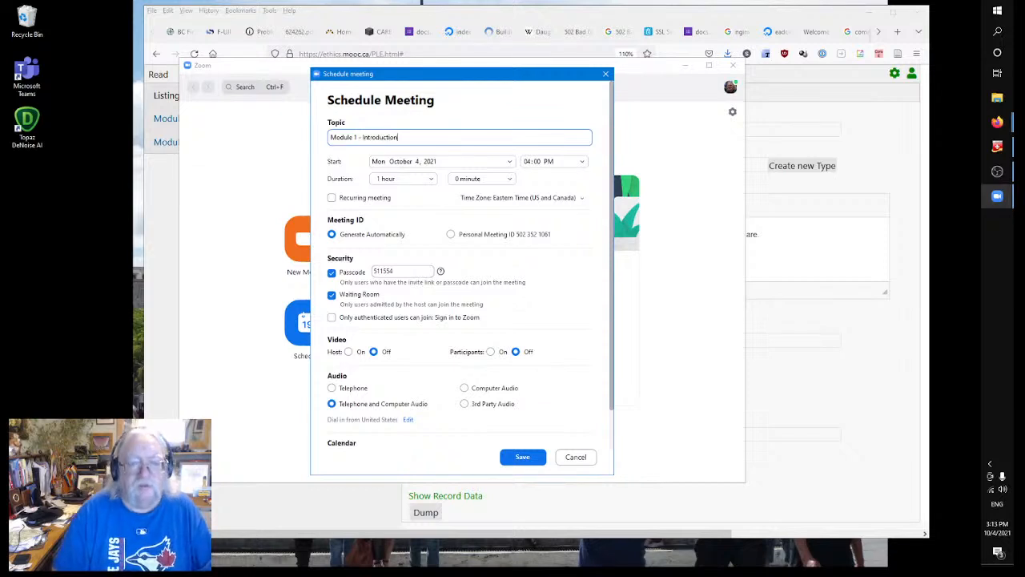
# Set the meeting's start to Monday, October 11, 2021 at 12:00 PM and save the scheduled meeting.
pyautogui.click(472, 161)
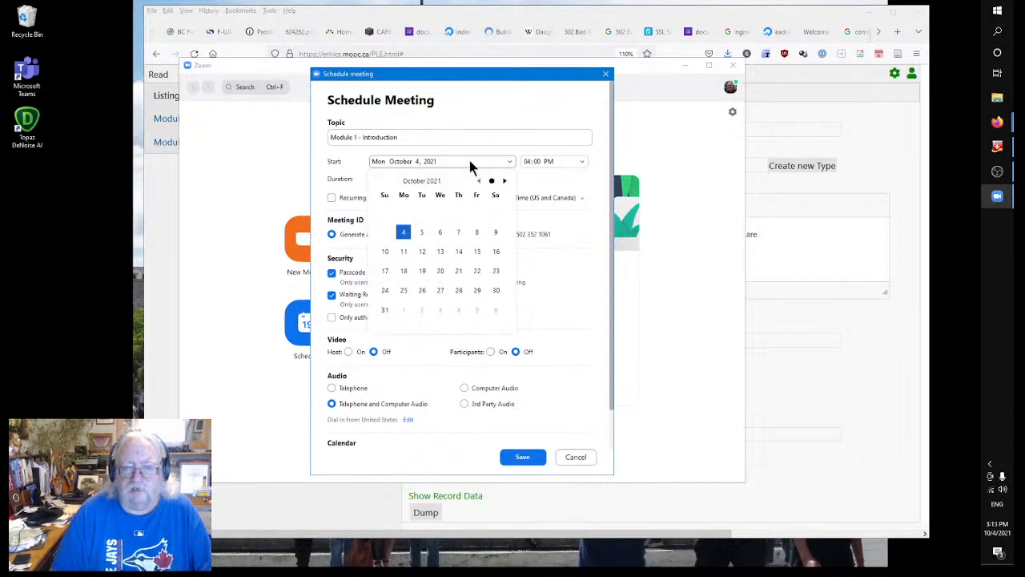
pyautogui.click(404, 251)
pyautogui.click(563, 162)
pyautogui.scroll(4, 559, 195)
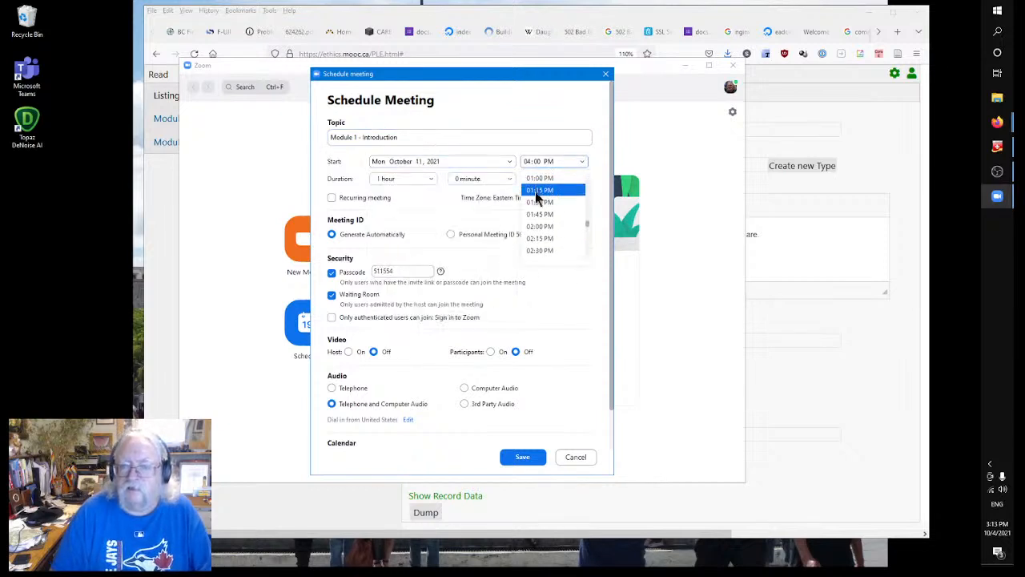
pyautogui.scroll(3, 545, 189)
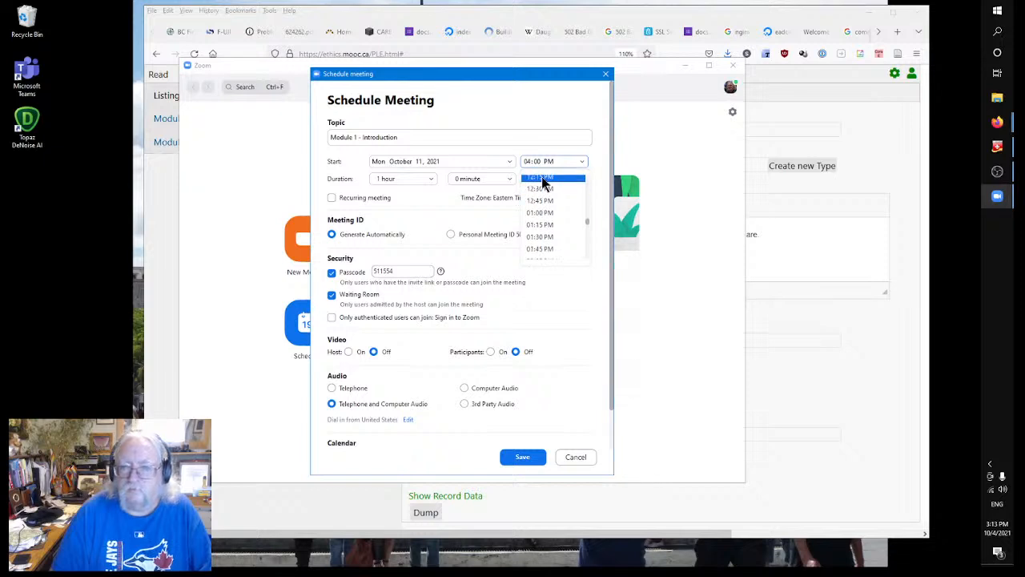
pyautogui.scroll(2, 549, 200)
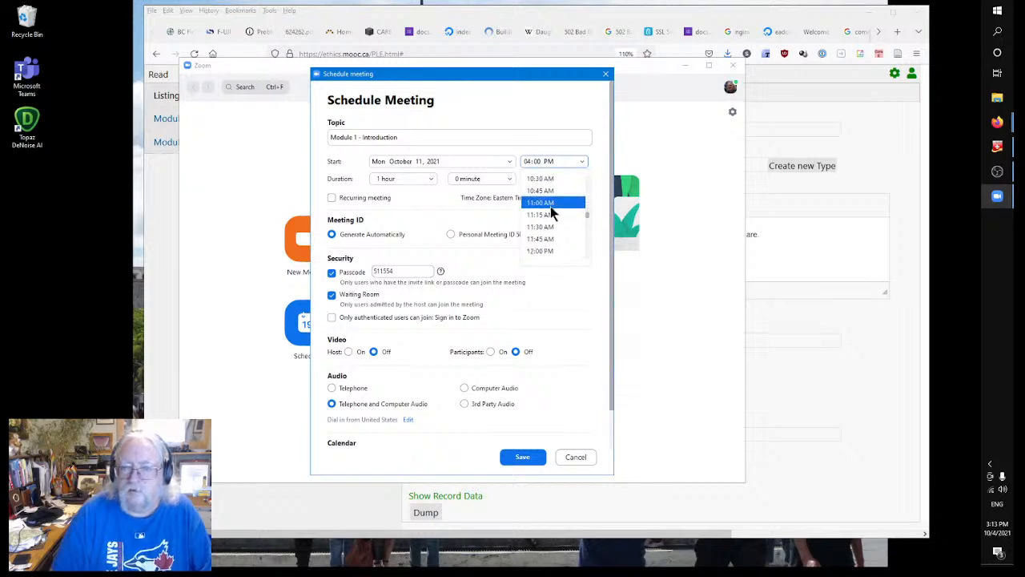
pyautogui.click(542, 233)
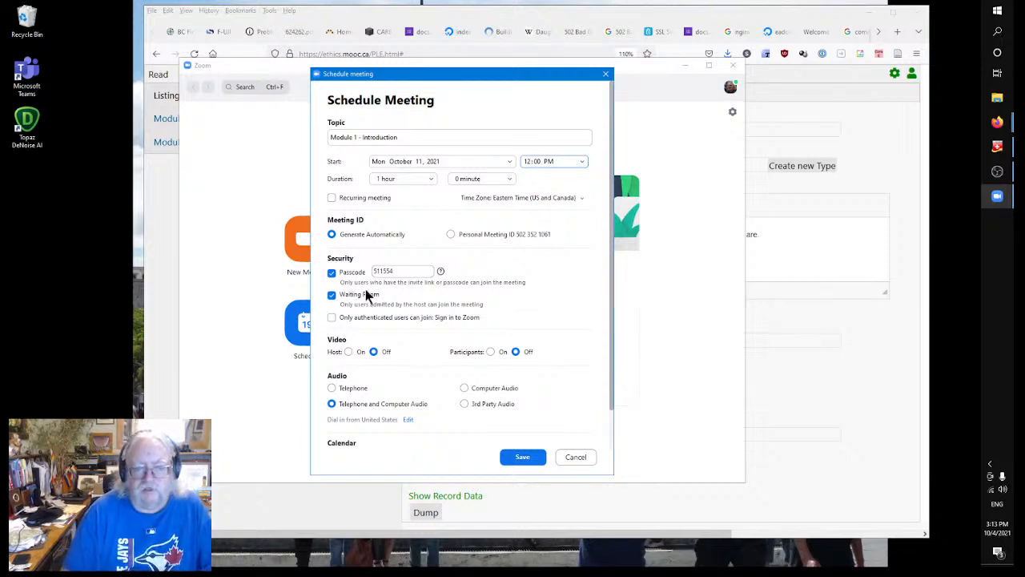
pyautogui.click(523, 457)
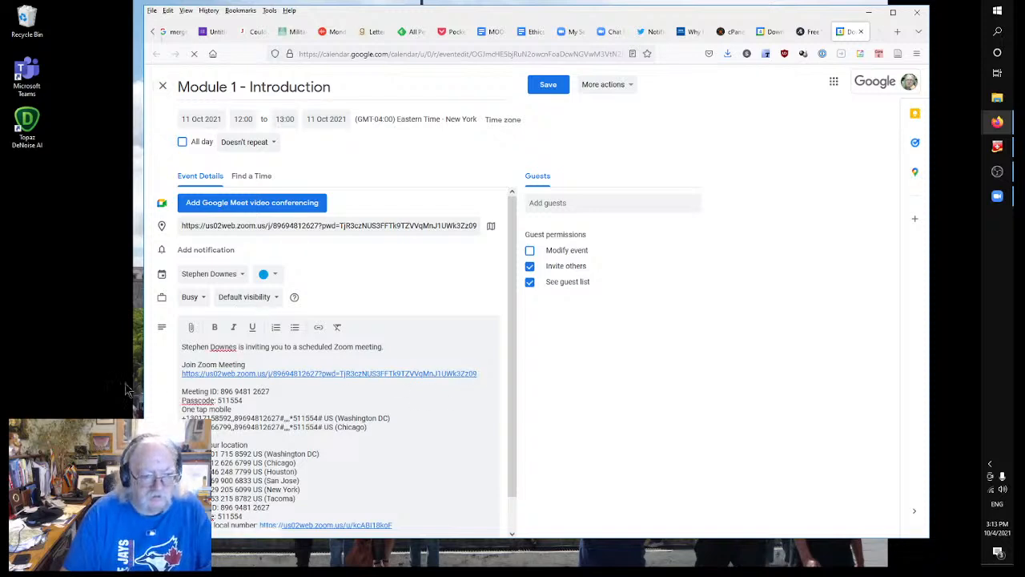
# Copy the Zoom join link from the calendar event's description and save the "Module 1 - Introduction" event.
pyautogui.moveTo(481, 374); pyautogui.dragTo(179, 378)
pyautogui.hotkey('ctrl', 'c')
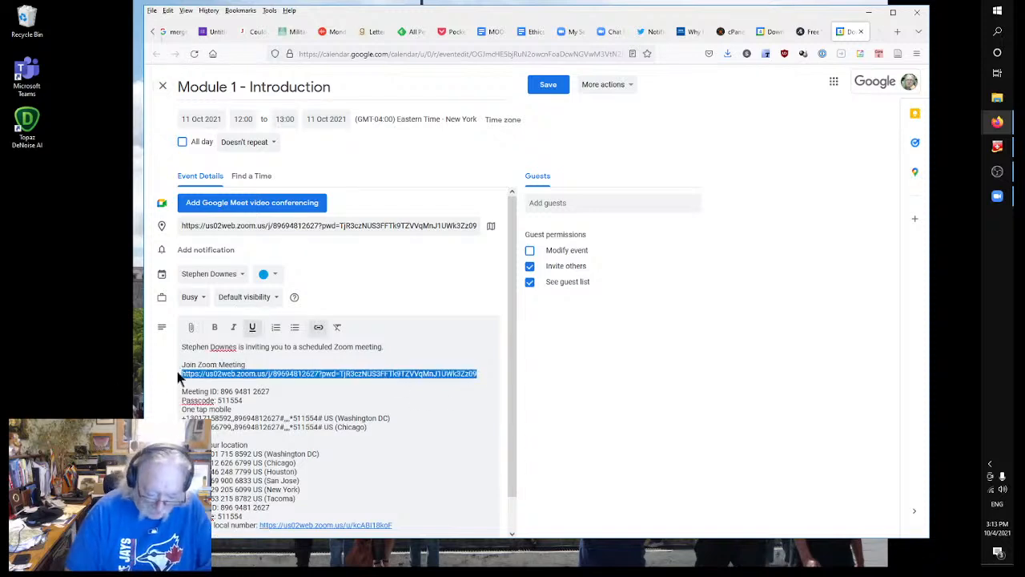
pyautogui.click(550, 83)
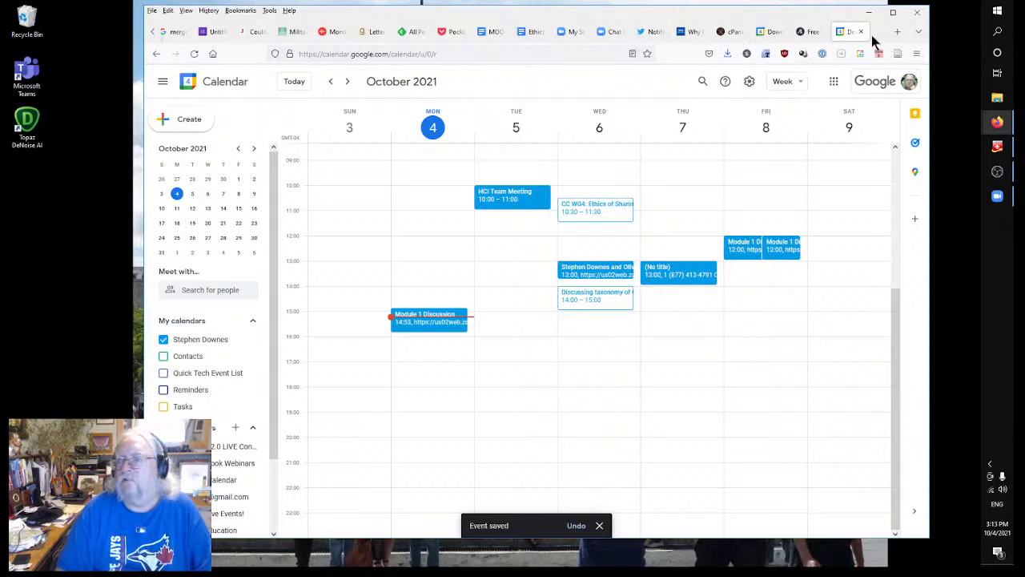
# Return to the gRSShopper event editor and paste the copied Zoom meeting link as the course overview event's Url.
pyautogui.click(917, 53)
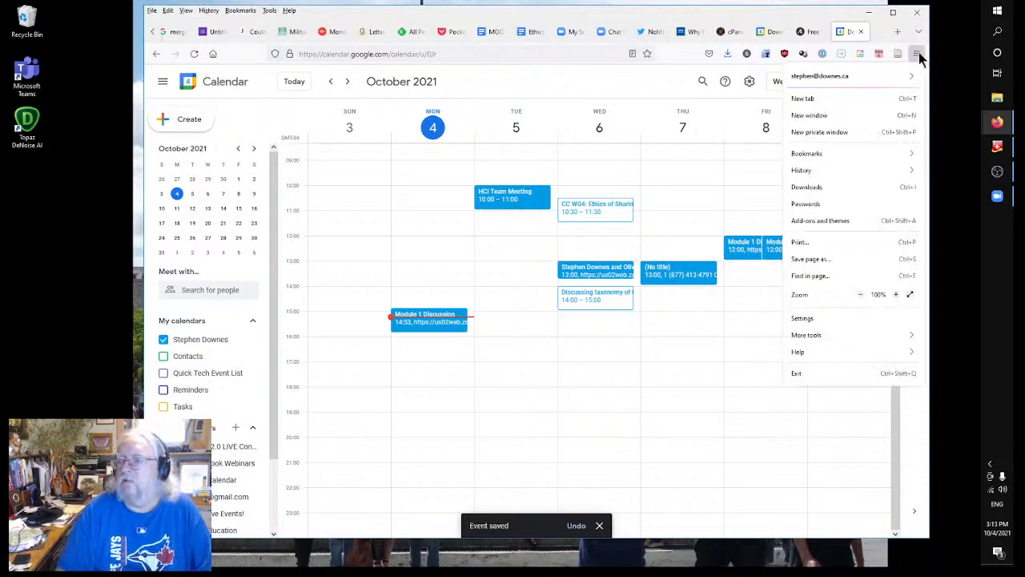
pyautogui.click(920, 32)
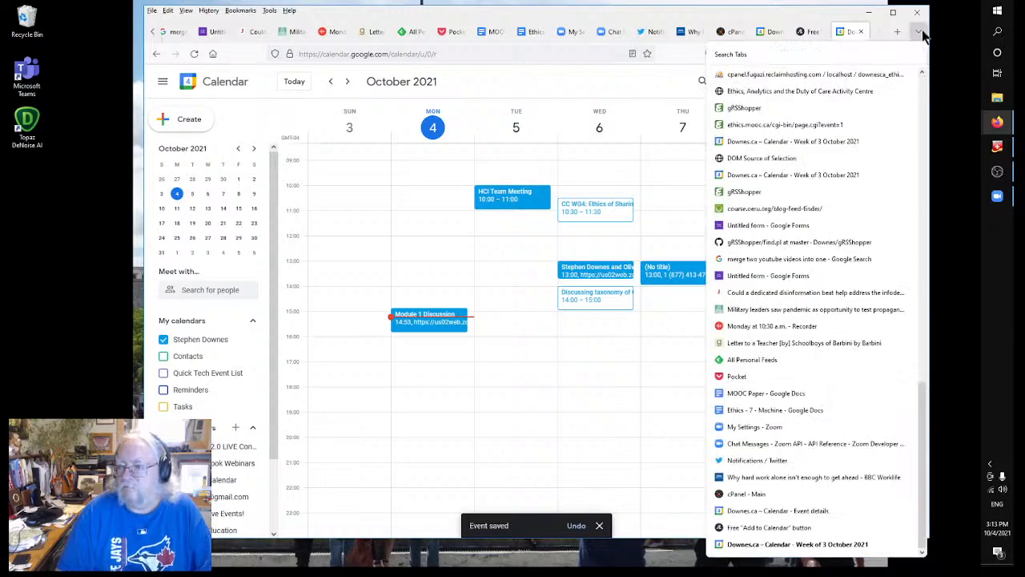
pyautogui.click(750, 127)
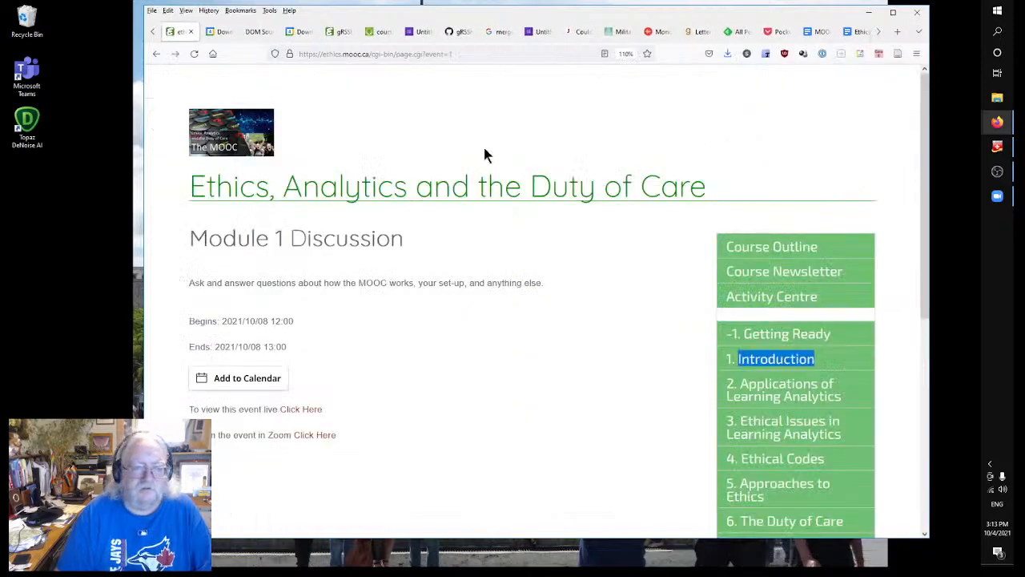
pyautogui.click(152, 32)
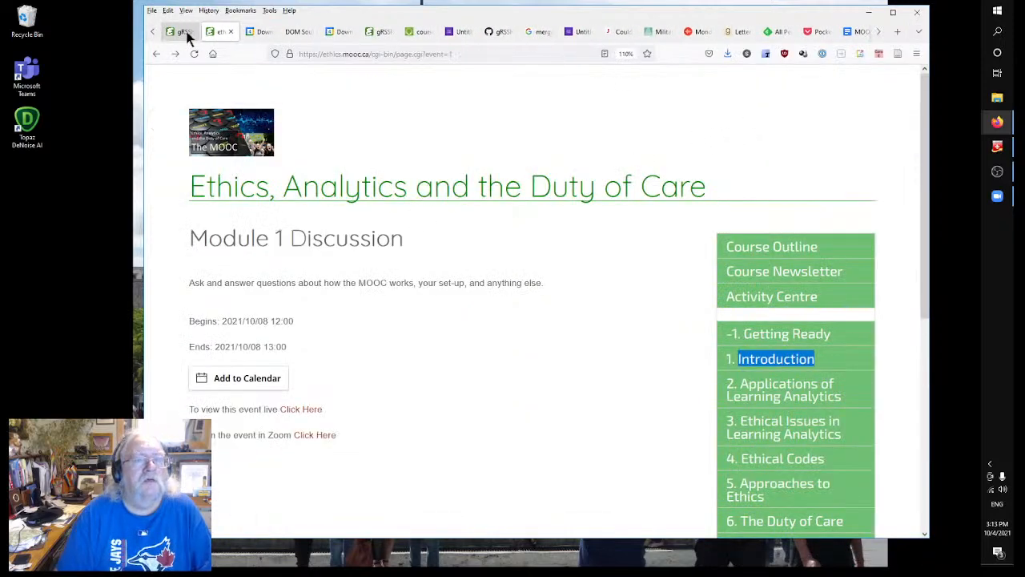
pyautogui.click(186, 34)
pyautogui.click(502, 434)
pyautogui.hotkey('ctrl', 'v')
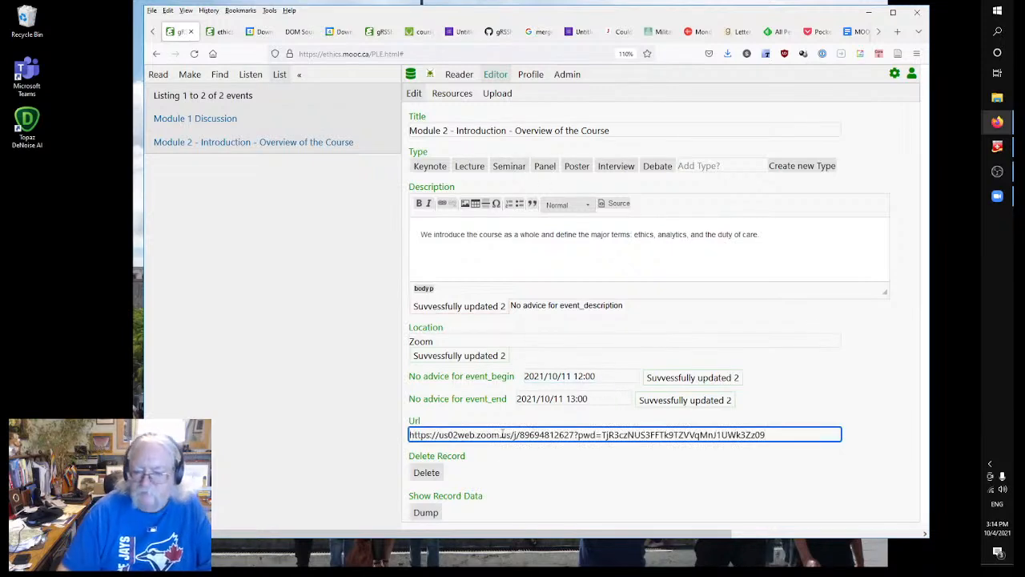
pyautogui.click(832, 468)
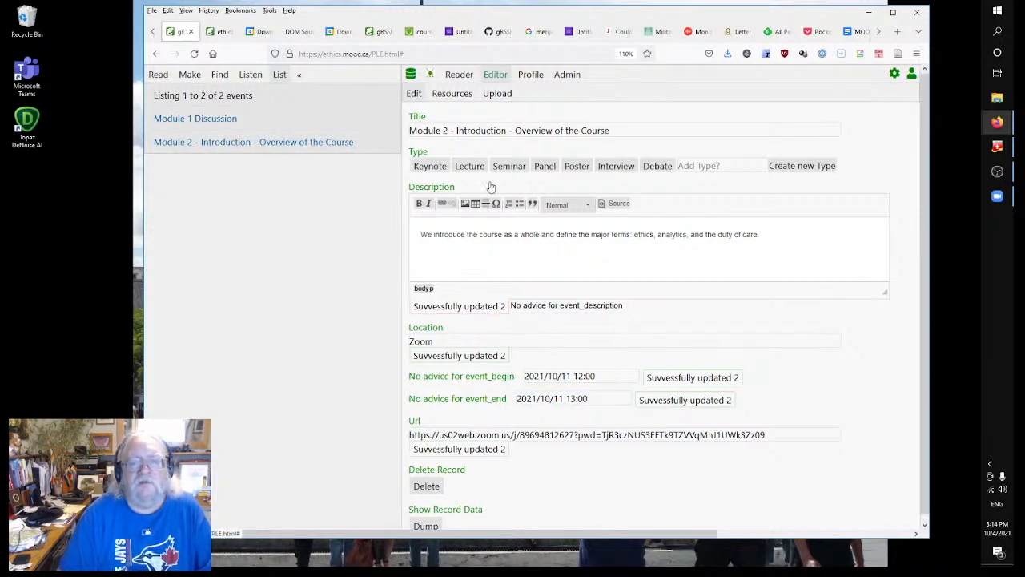
# Change the module number in the course overview event's title to 1, giving "Module 1 - Introduction - Overview of the Course".
pyautogui.click(447, 129)
pyautogui.press('BackSpace')
pyautogui.write('1')
pyautogui.click(858, 347)
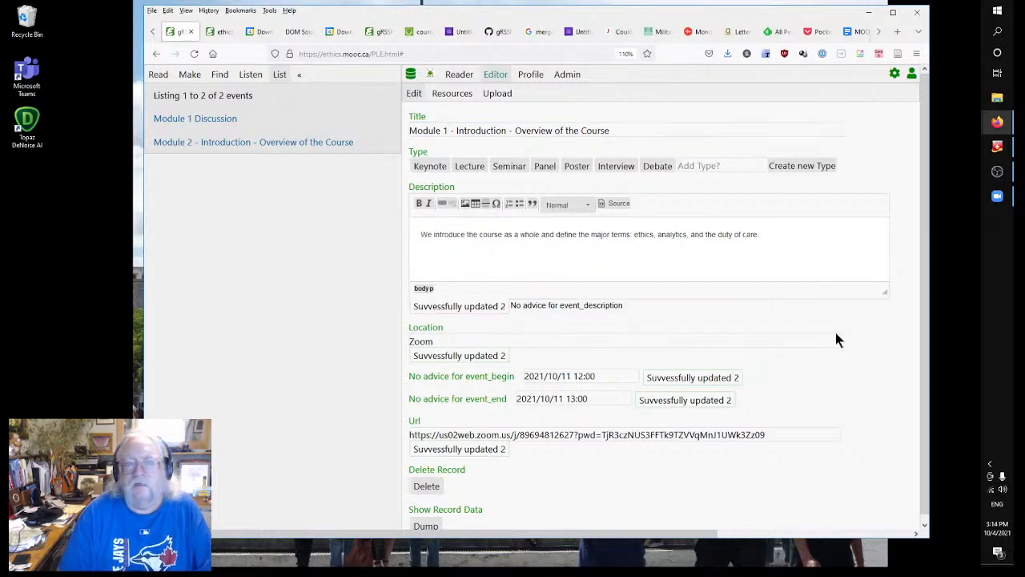
# Open the "Module 1 Discussion" event and retitle it "Module -1 - Getting Ready: Discussion".
pyautogui.click(201, 120)
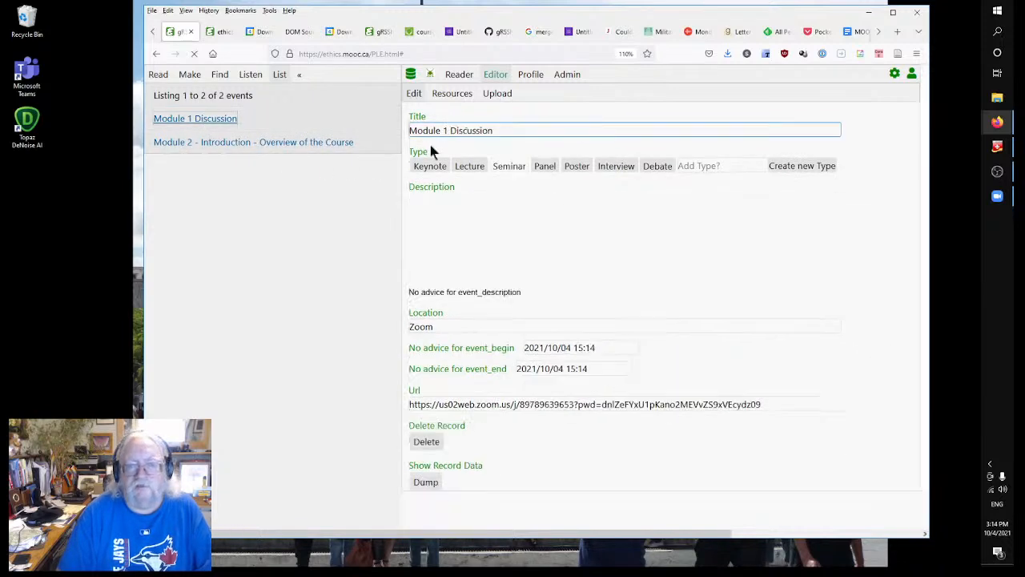
pyautogui.click(448, 129)
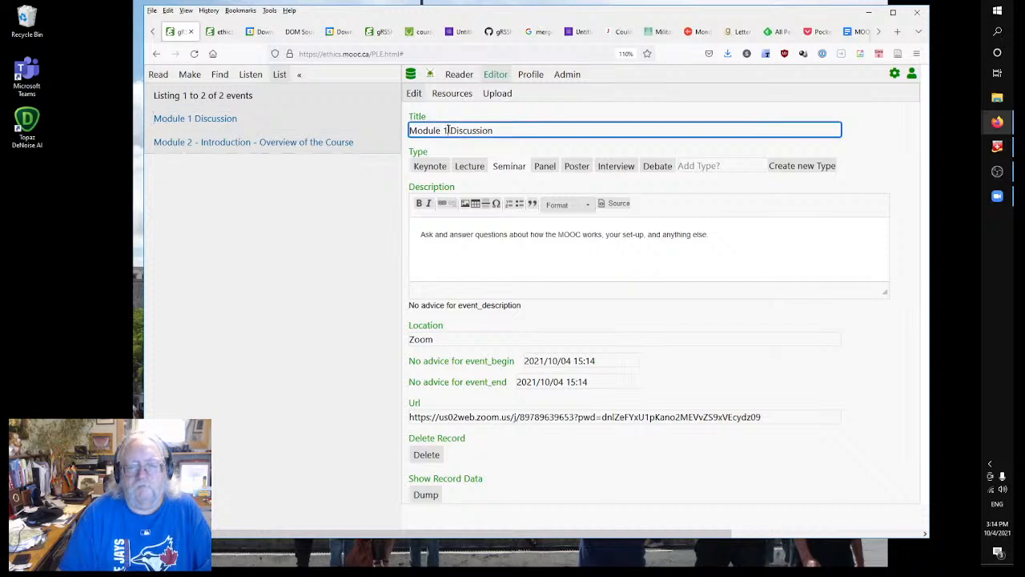
pyautogui.write('-')
pyautogui.press('Right')
pyautogui.write('-')
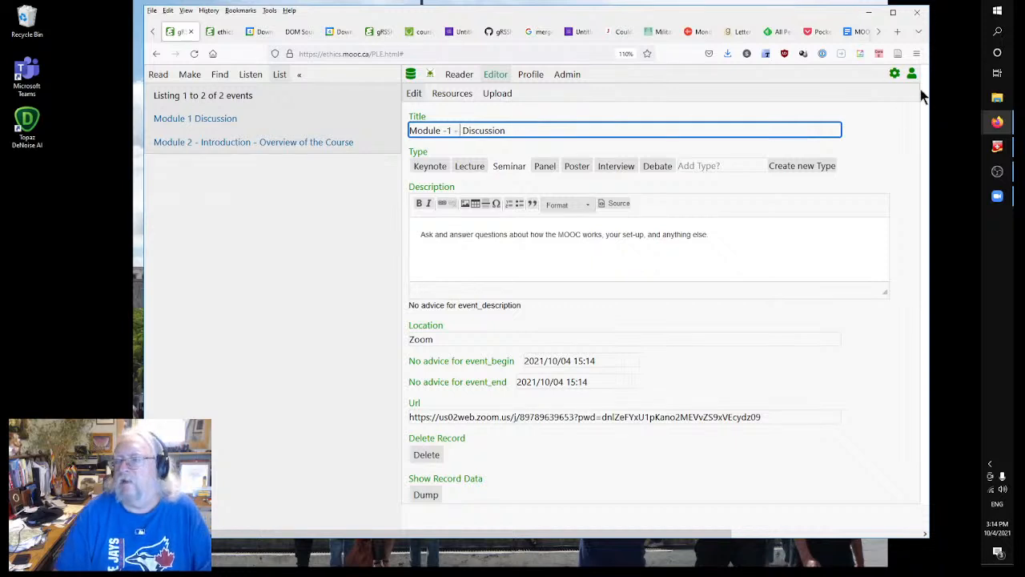
pyautogui.click(382, 32)
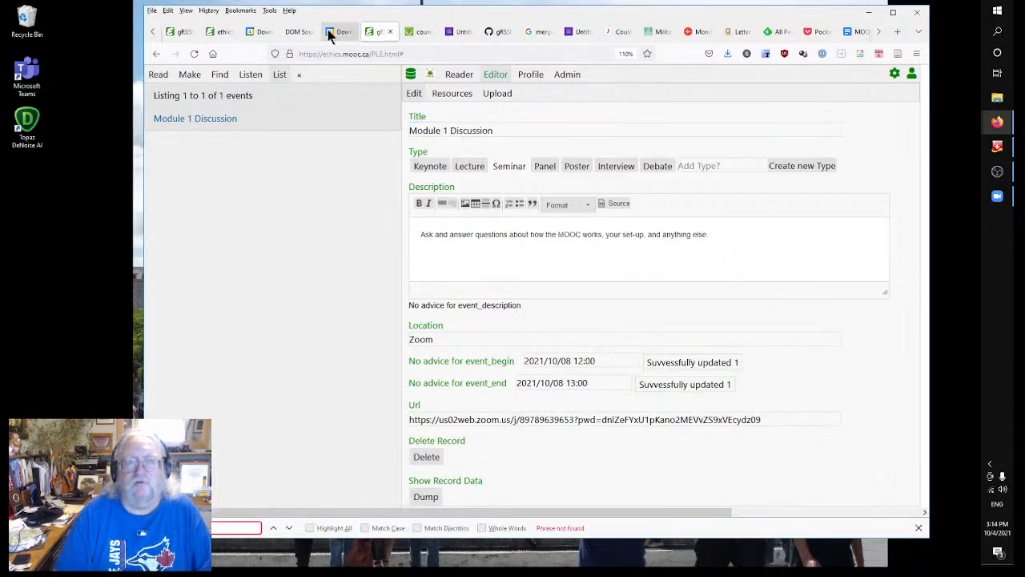
pyautogui.click(222, 31)
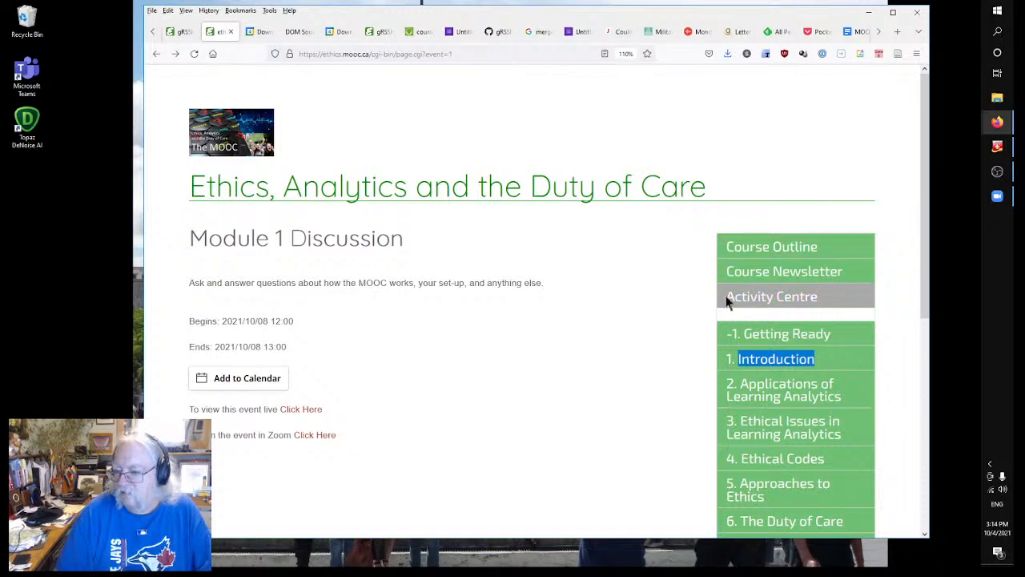
pyautogui.click(176, 31)
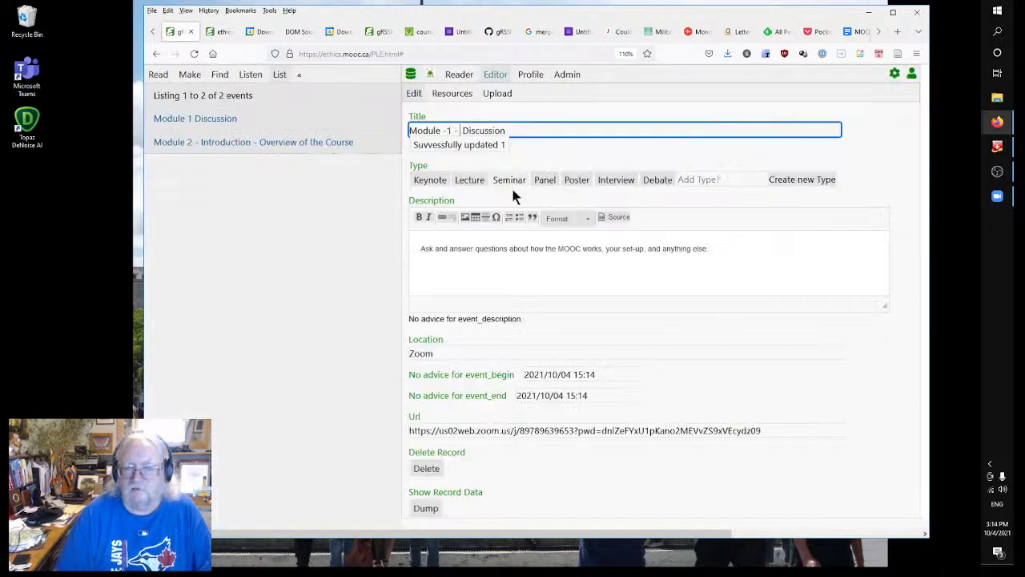
pyautogui.write('Getting')
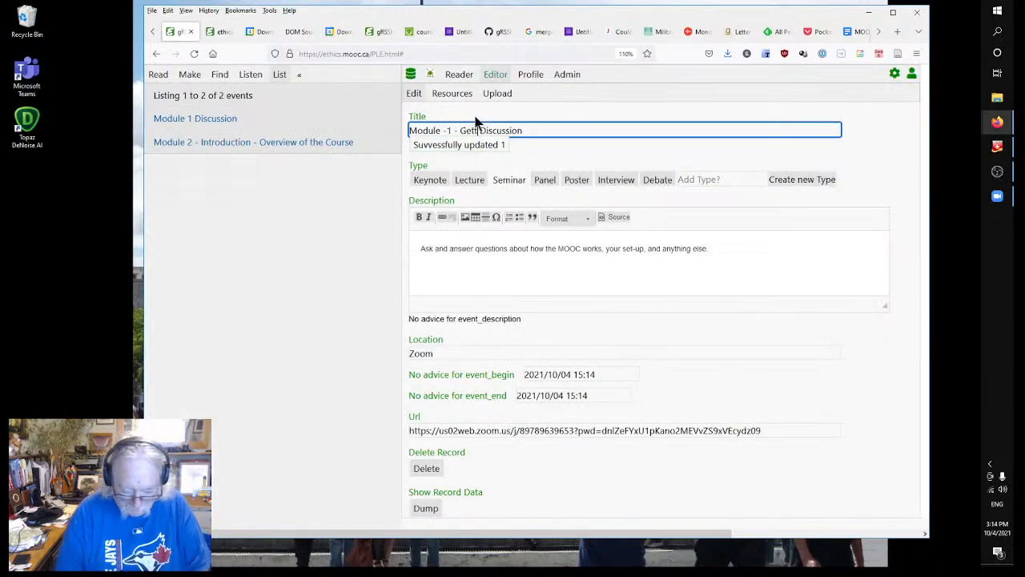
pyautogui.write(' Ready:')
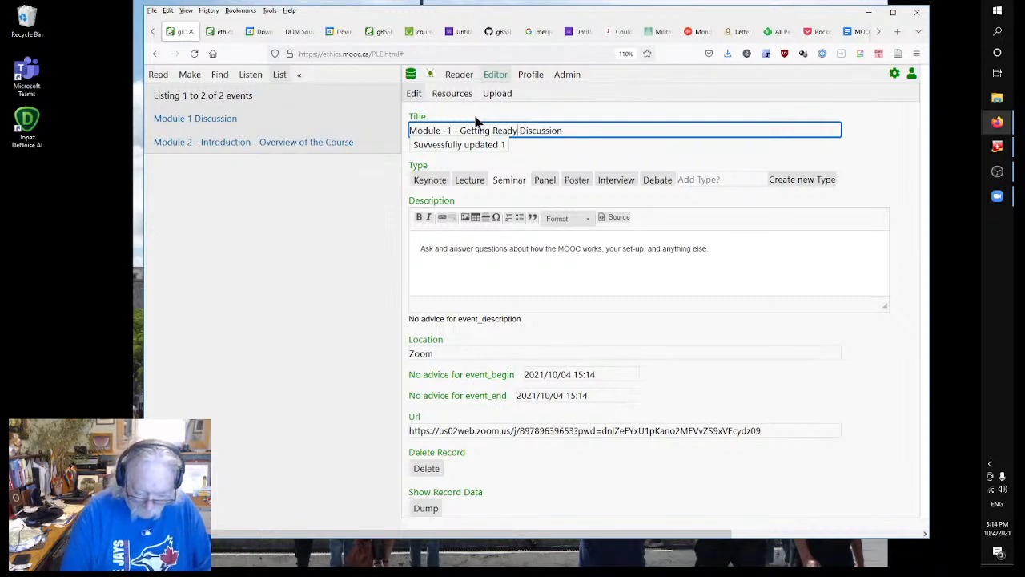
pyautogui.click(362, 203)
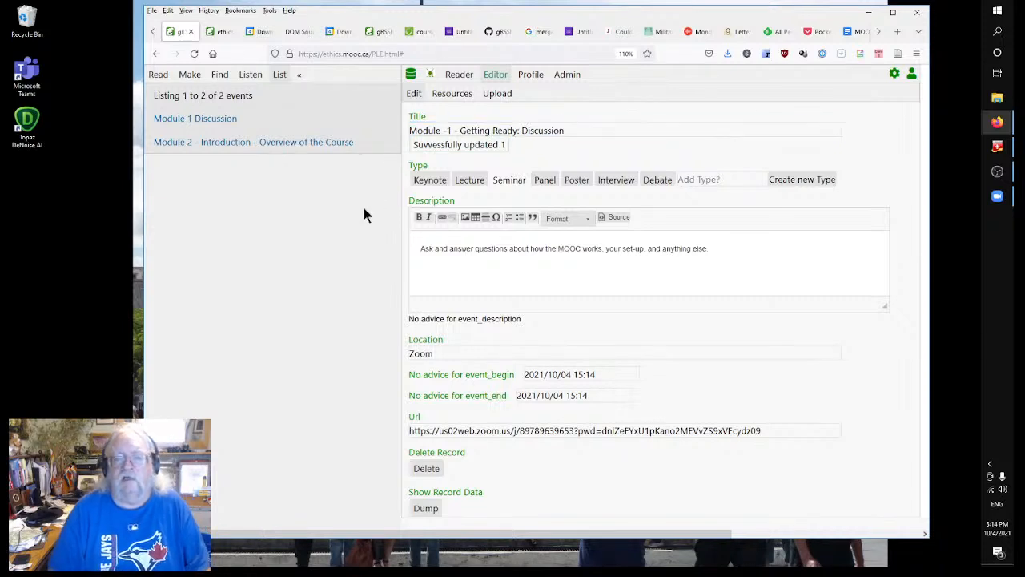
pyautogui.click(443, 130)
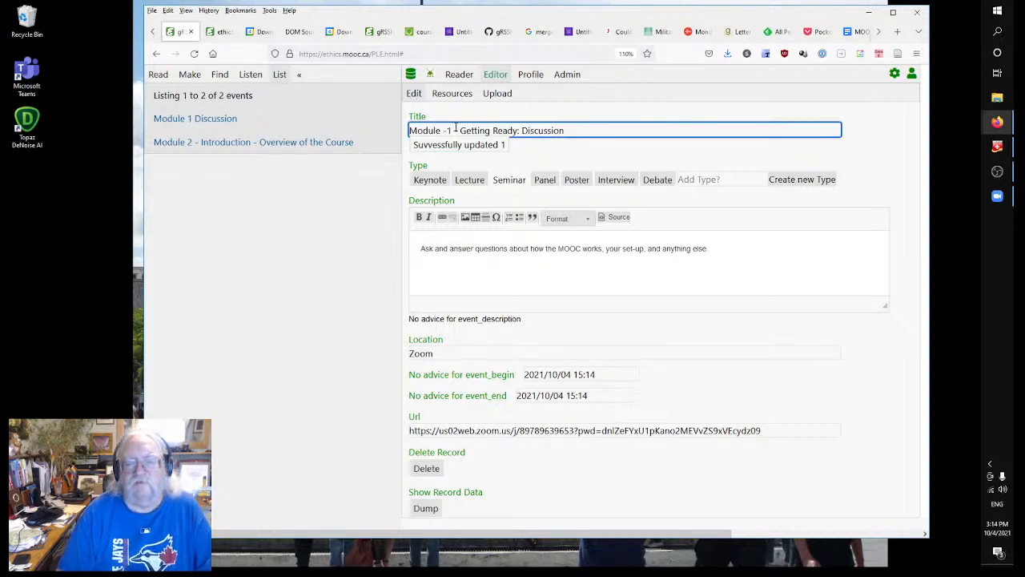
pyautogui.click(279, 256)
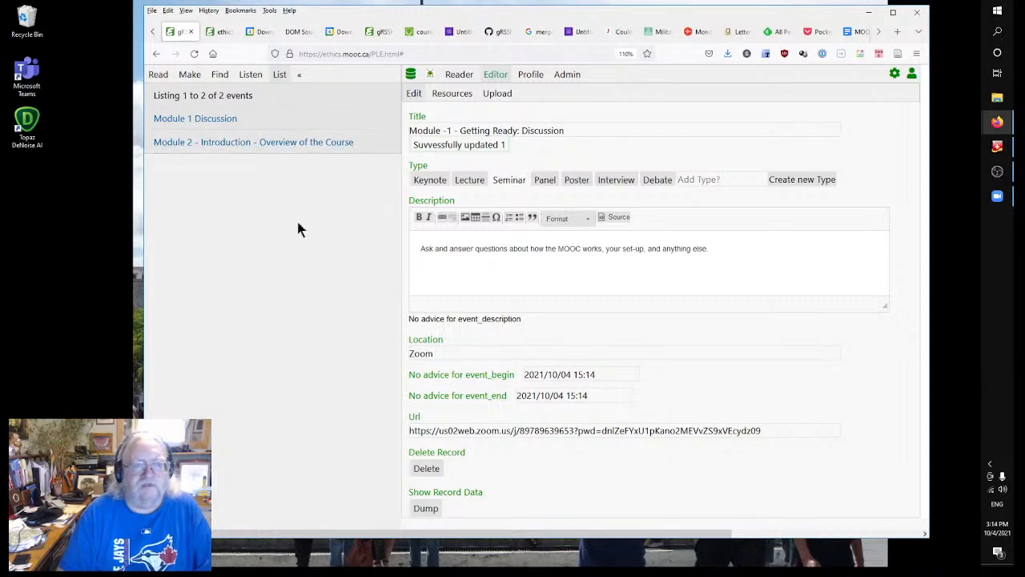
# List the course modules, and relist the events to check their titles.
pyautogui.click(190, 75)
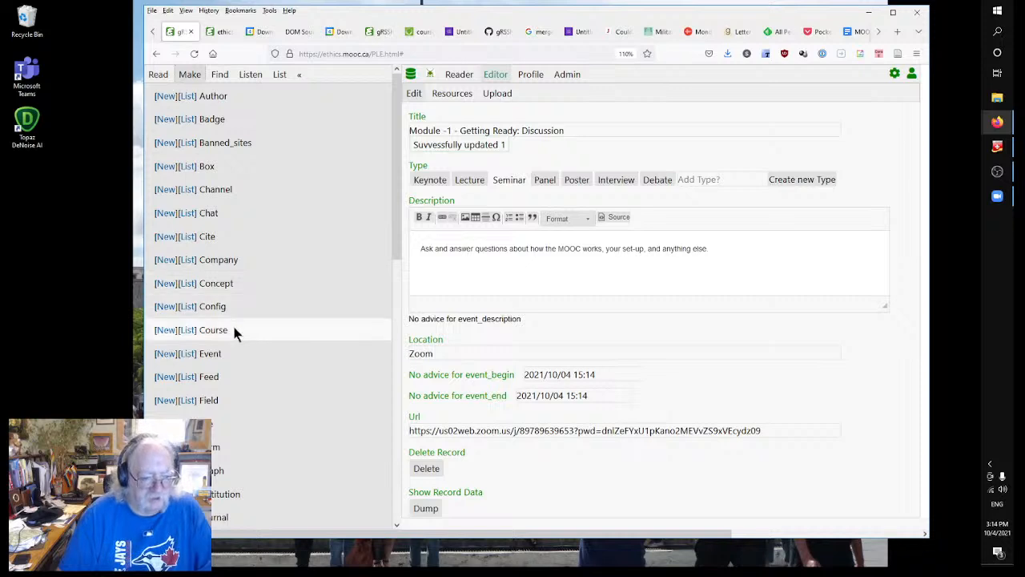
pyautogui.scroll(-3, 234, 330)
pyautogui.click(188, 370)
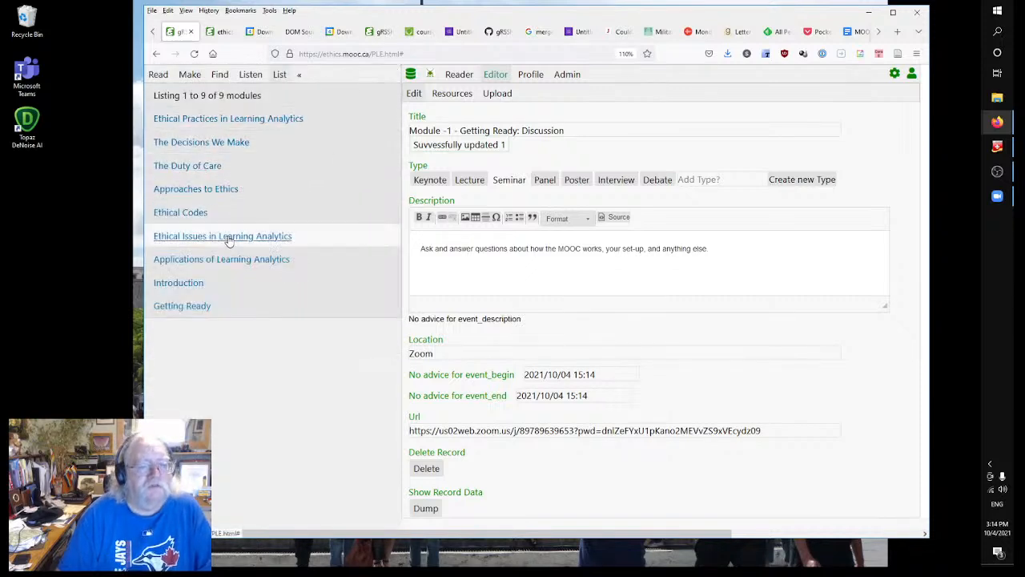
pyautogui.click(190, 75)
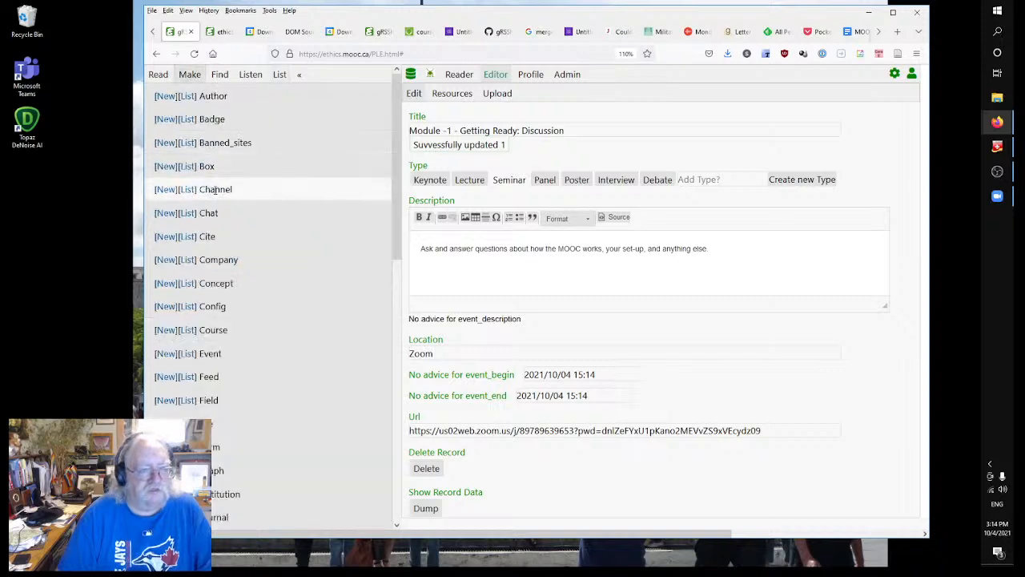
pyautogui.click(183, 355)
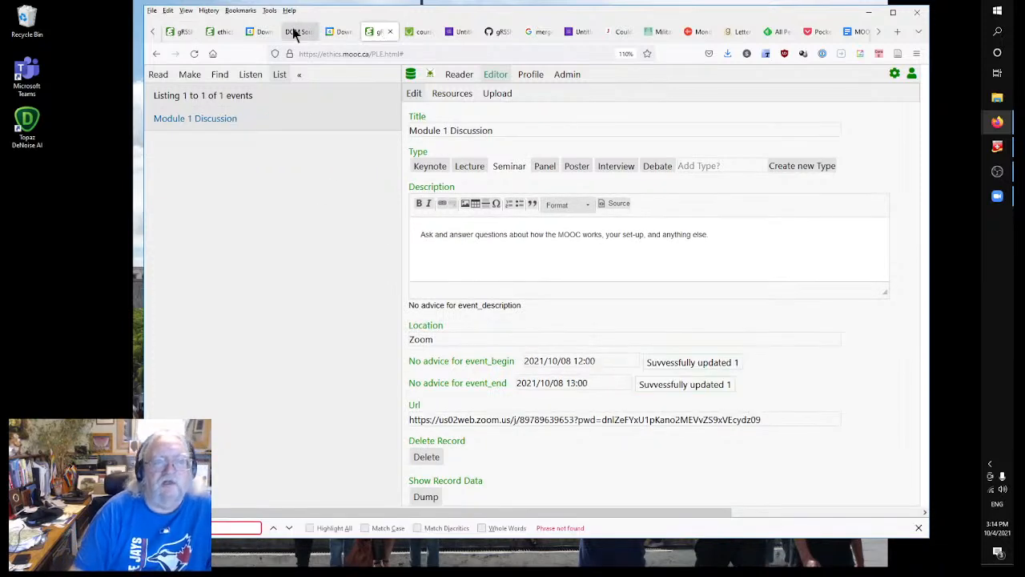
pyautogui.click(224, 31)
pyautogui.click(466, 240)
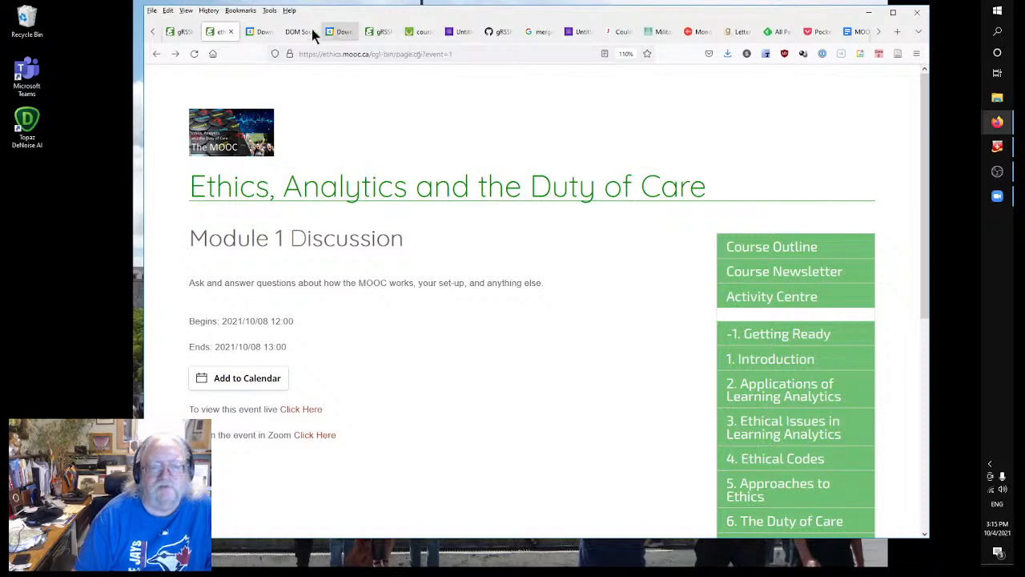
pyautogui.click(381, 34)
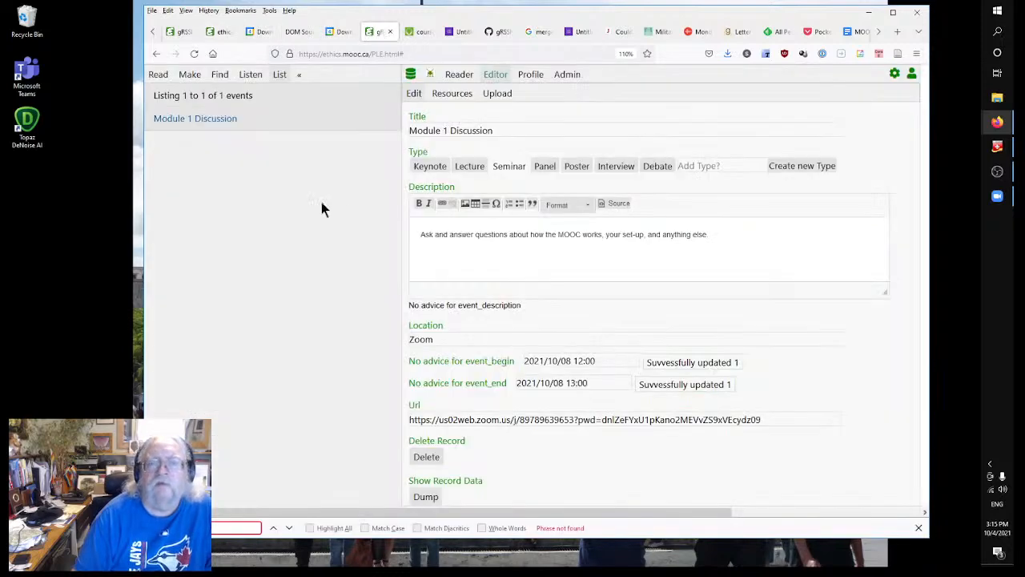
pyautogui.click(220, 31)
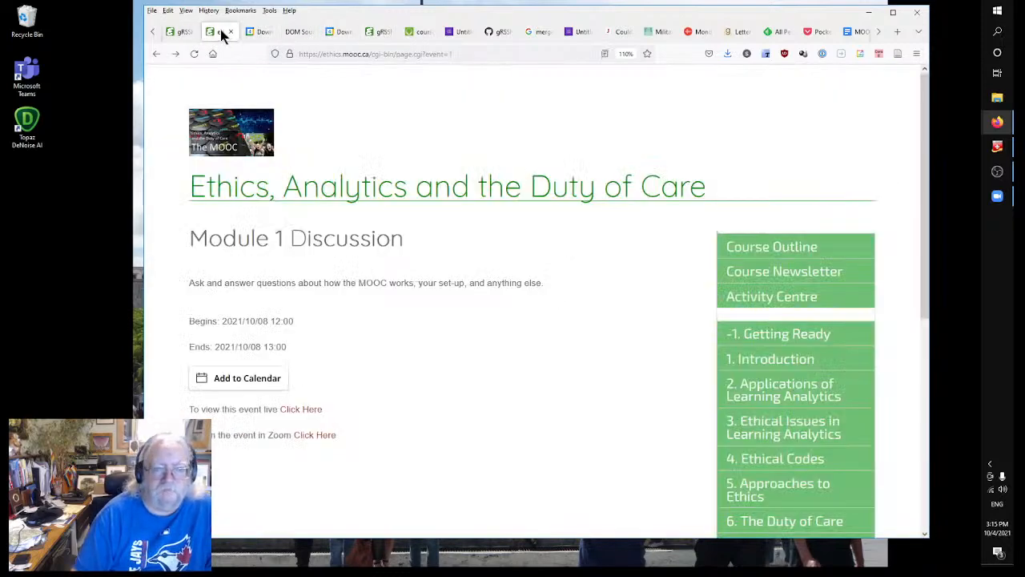
pyautogui.click(173, 31)
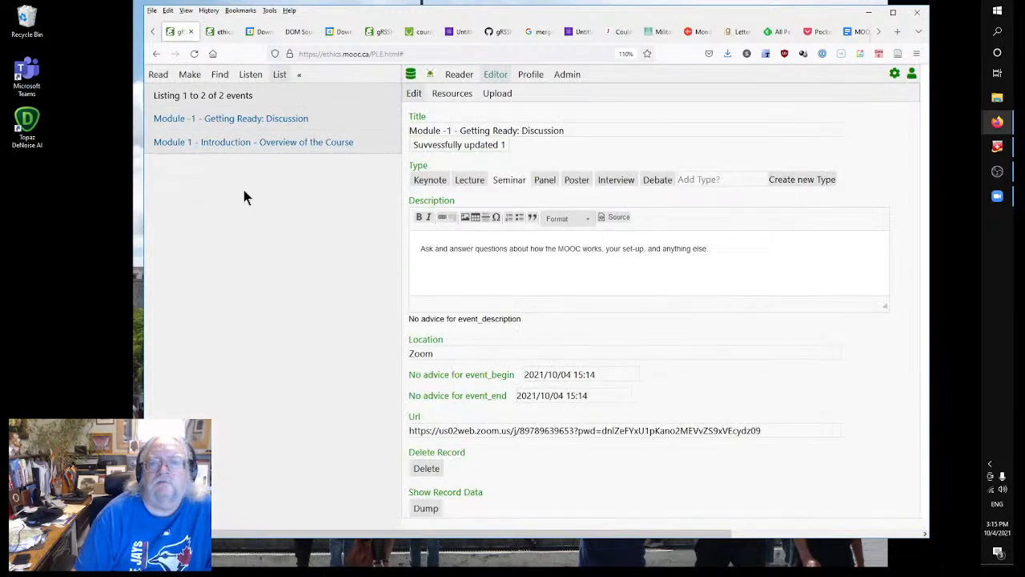
# Find the Course Activities page among the site's pages, publish it, and return to the public course site.
pyautogui.click(381, 32)
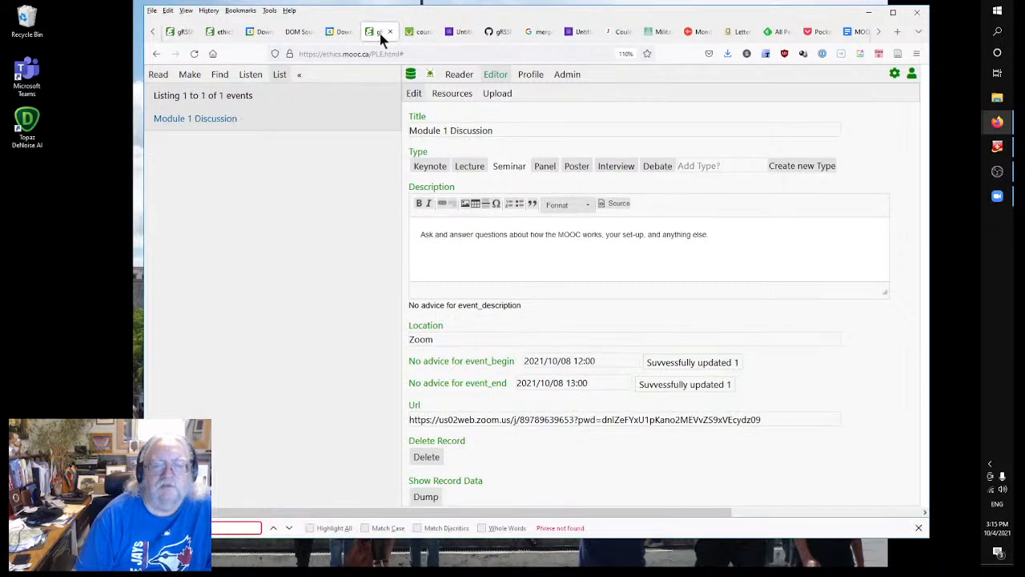
pyautogui.click(198, 77)
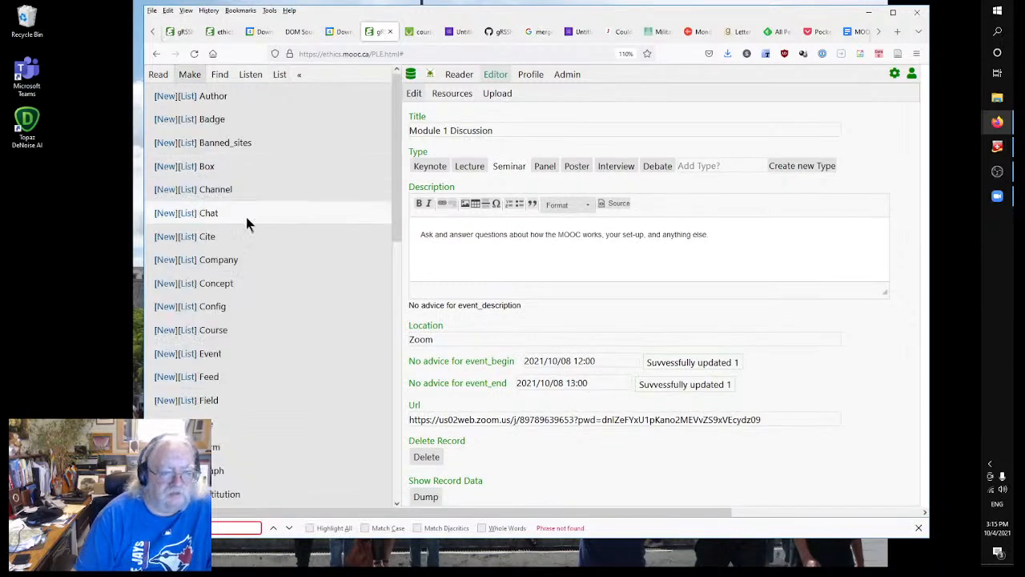
pyautogui.scroll(-4, 253, 266)
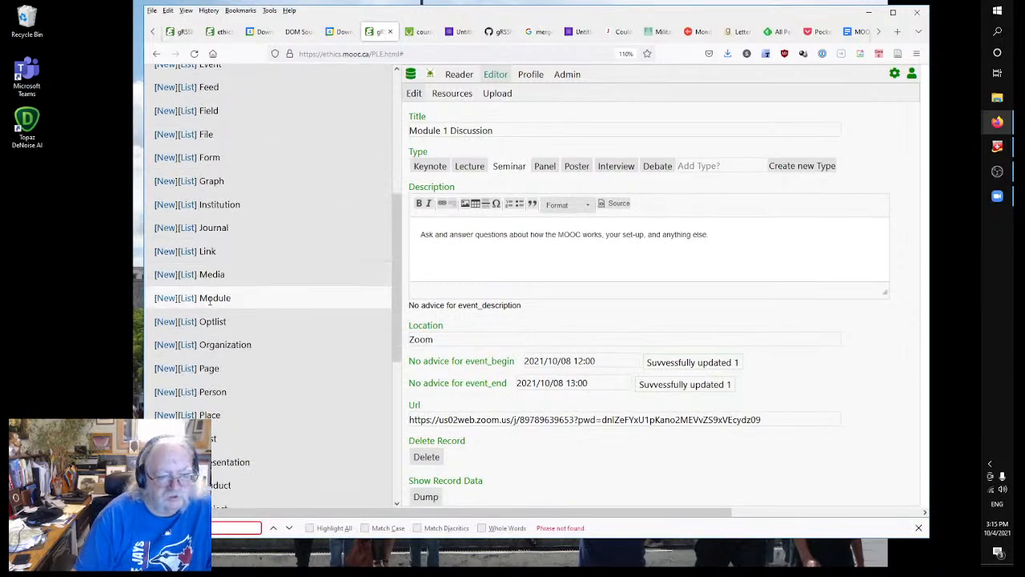
pyautogui.click(190, 368)
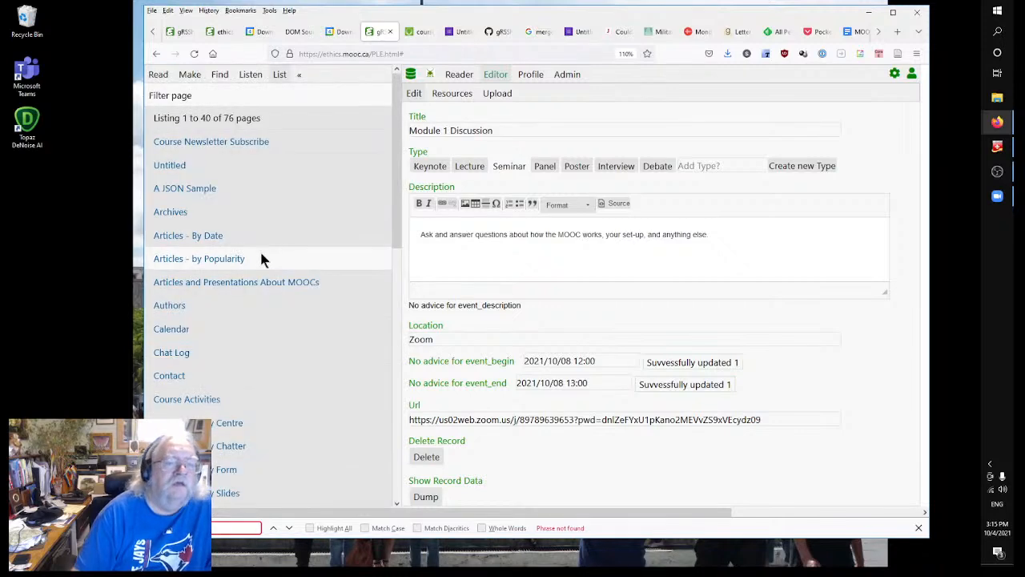
pyautogui.scroll(-5, 261, 259)
pyautogui.click(185, 181)
pyautogui.click(445, 95)
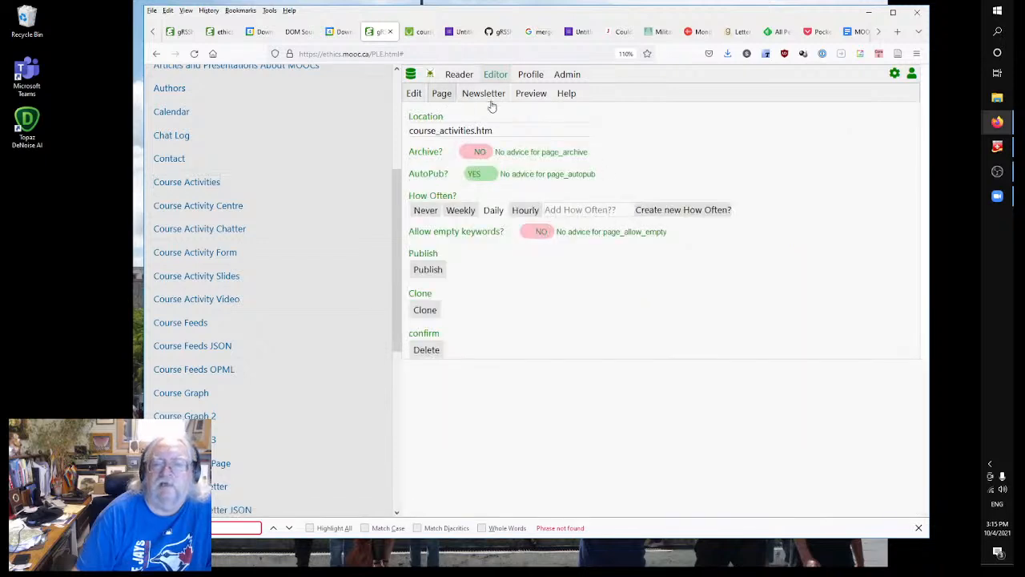
pyautogui.click(427, 270)
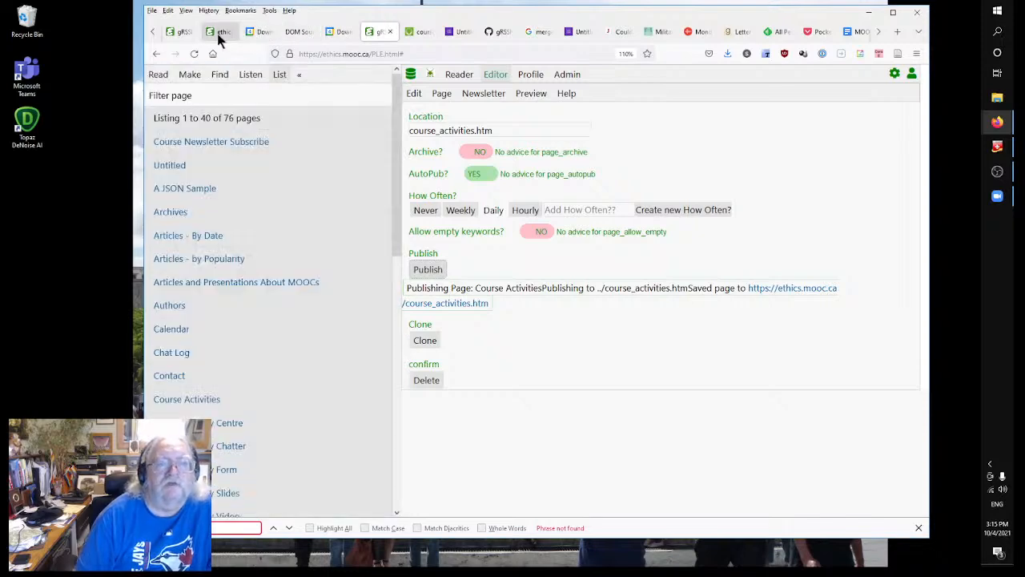
pyautogui.click(218, 34)
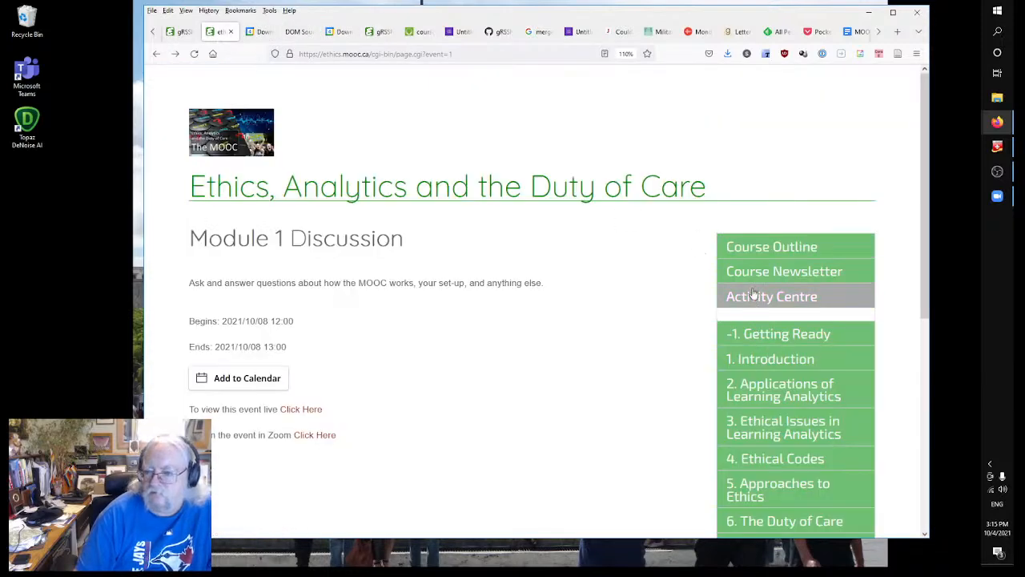
# Open the Course Events page on the public site and check the listed events and the discussion event's own page.
pyautogui.scroll(-5, 761, 279)
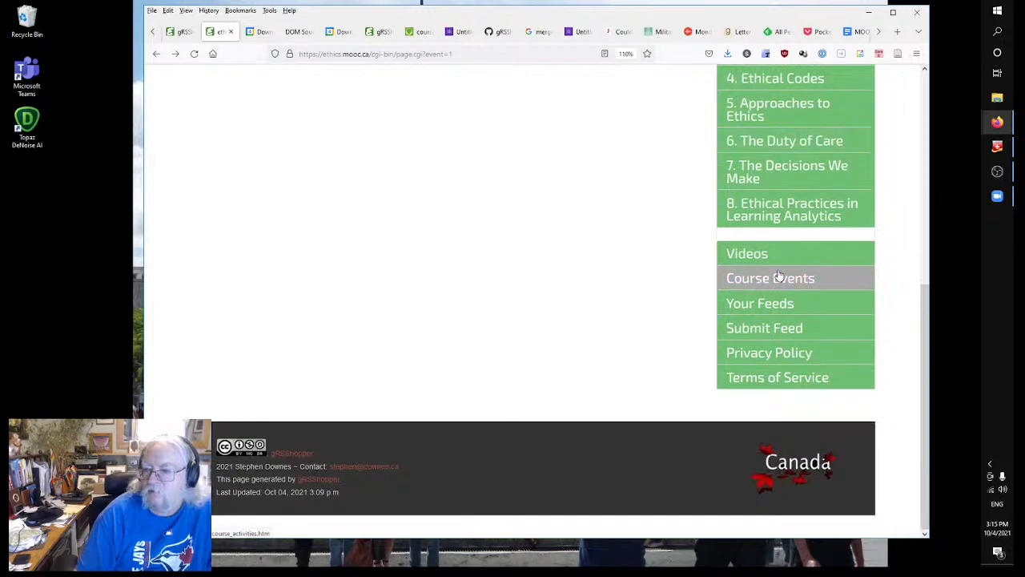
pyautogui.click(789, 274)
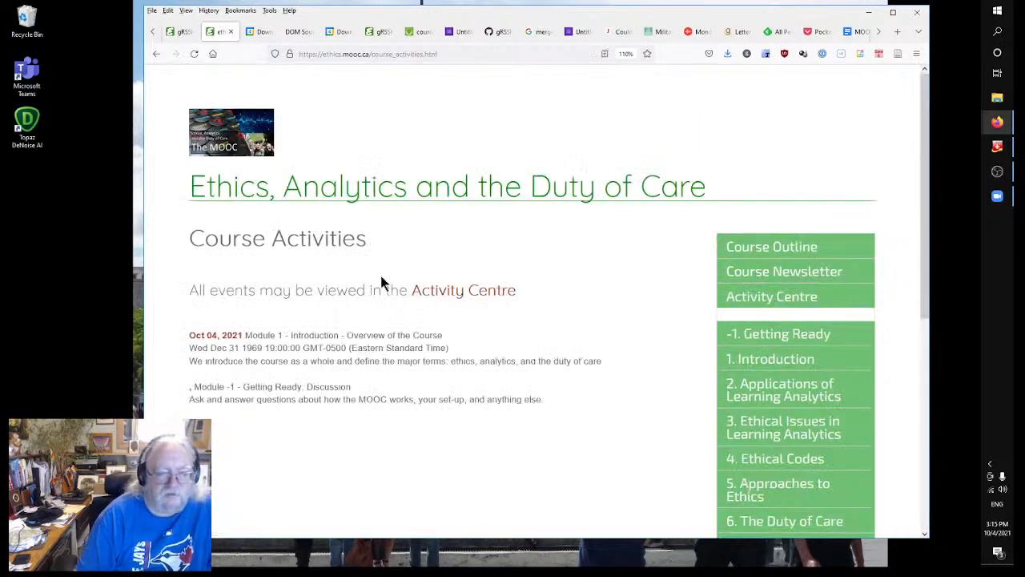
pyautogui.rightClick(396, 257)
pyautogui.click(473, 264)
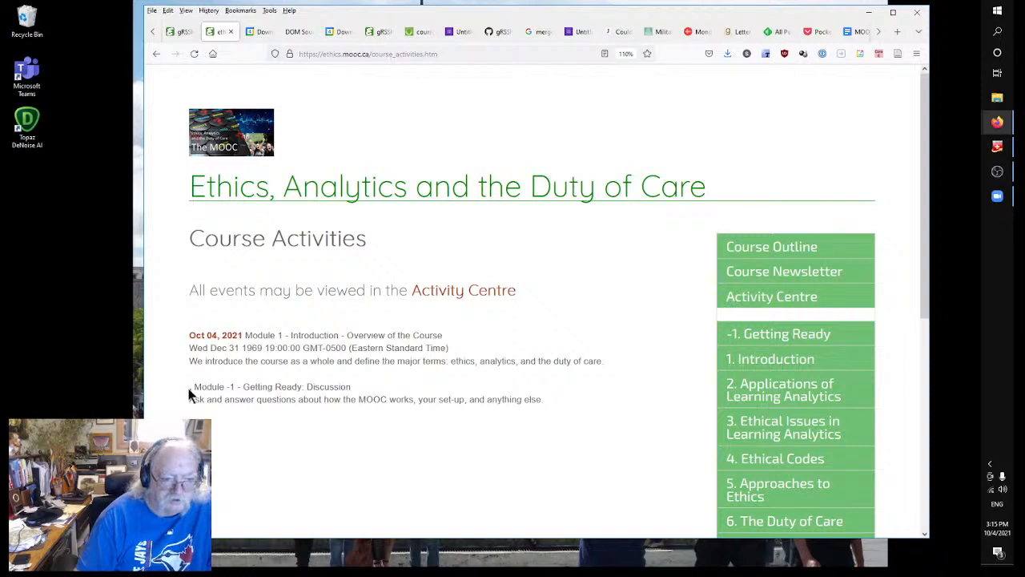
pyautogui.press('F5')
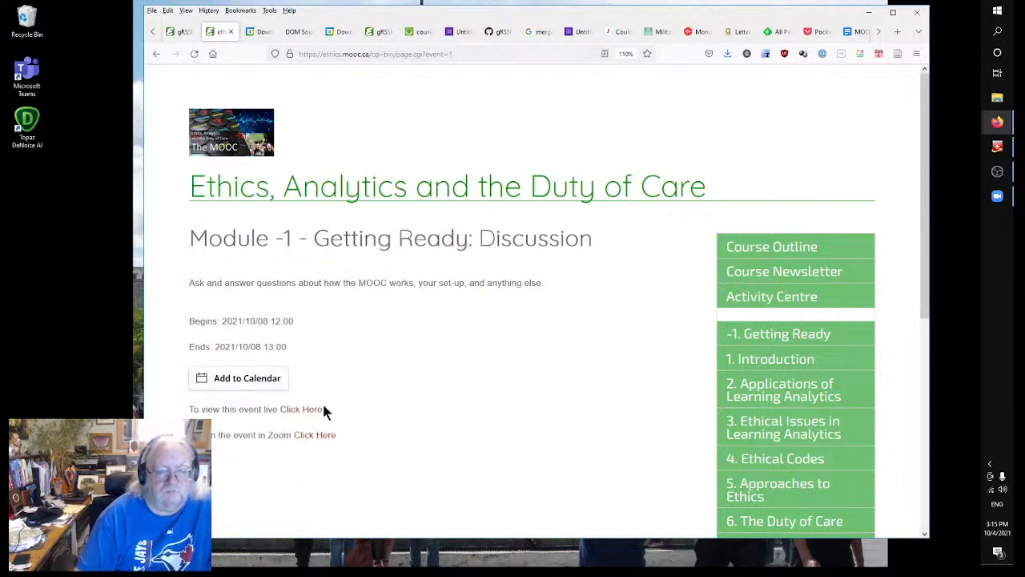
pyautogui.click(157, 56)
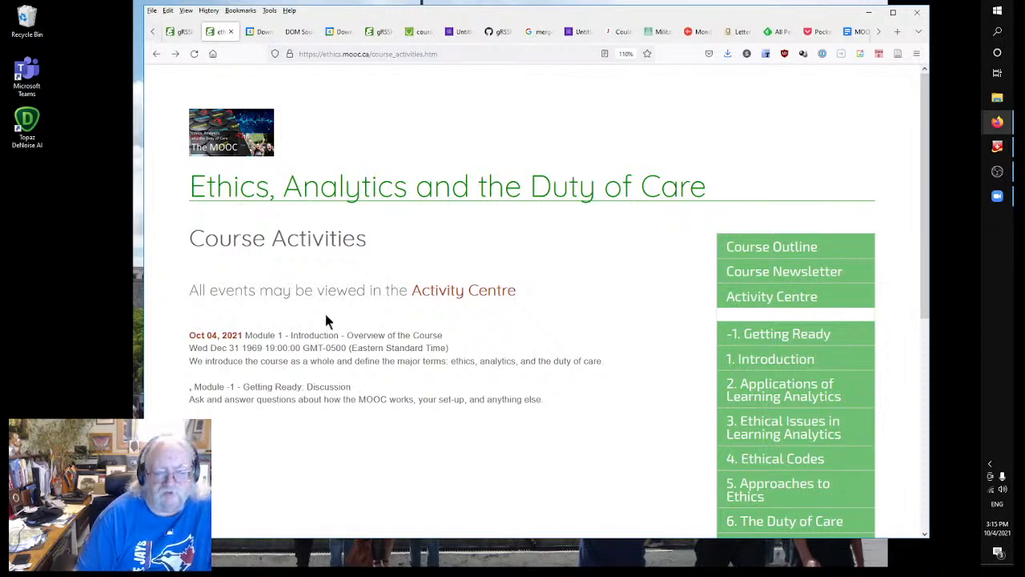
# Return to the Course Activities page in the editor and examine which format its event keyword code uses.
pyautogui.click(382, 32)
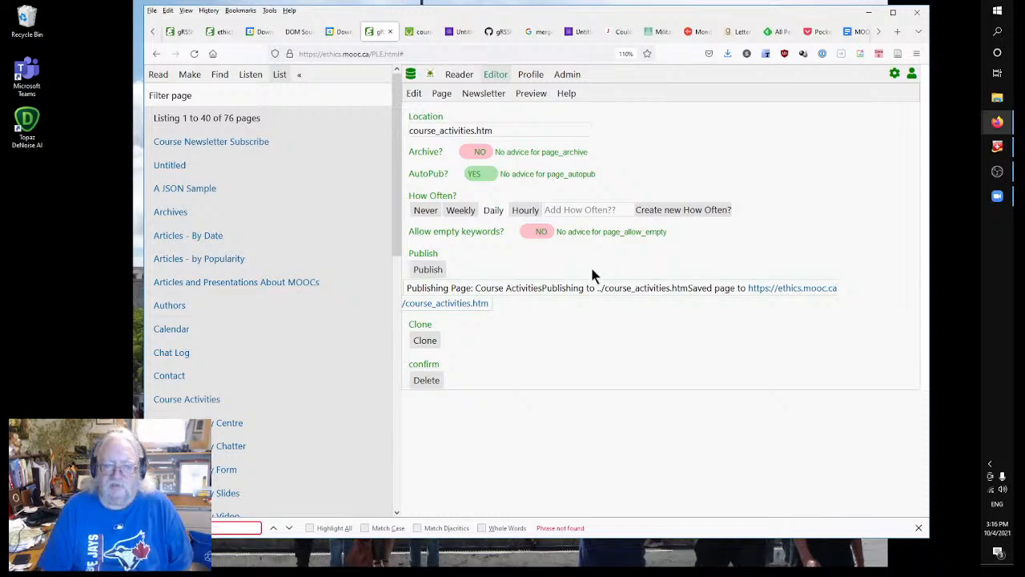
pyautogui.click(414, 94)
pyautogui.click(647, 344)
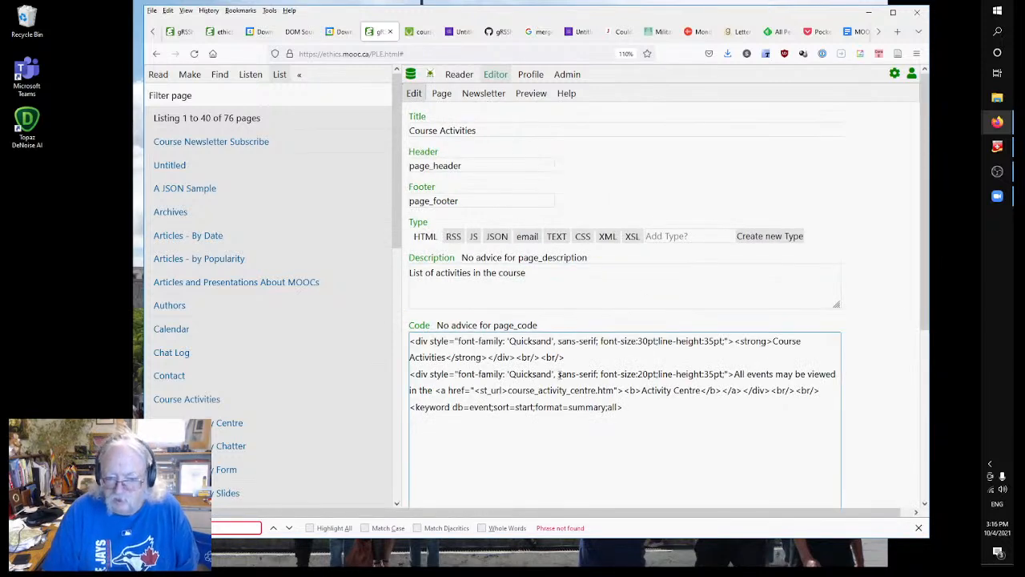
pyautogui.moveTo(570, 407); pyautogui.dragTo(605, 407)
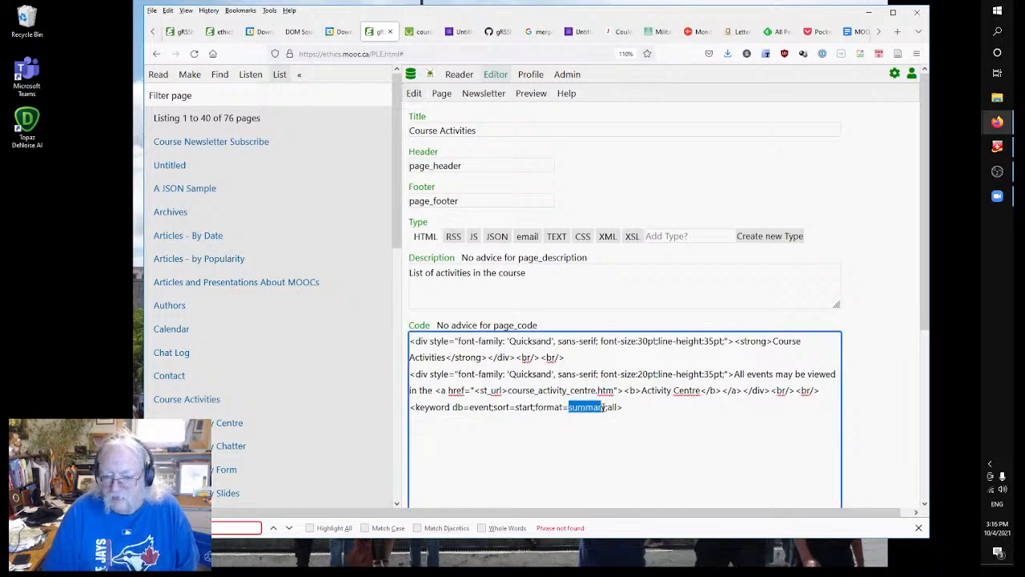
pyautogui.moveTo(396, 128); pyautogui.dragTo(408, 492)
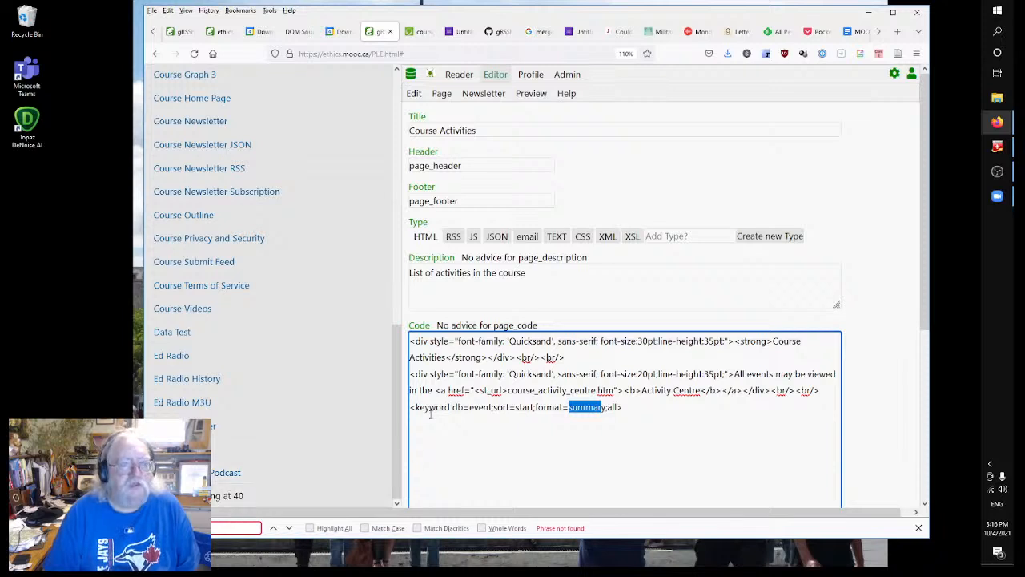
pyautogui.moveTo(395, 453); pyautogui.dragTo(396, 201)
# List the site's views and open the event_summary view for editing.
pyautogui.click(190, 74)
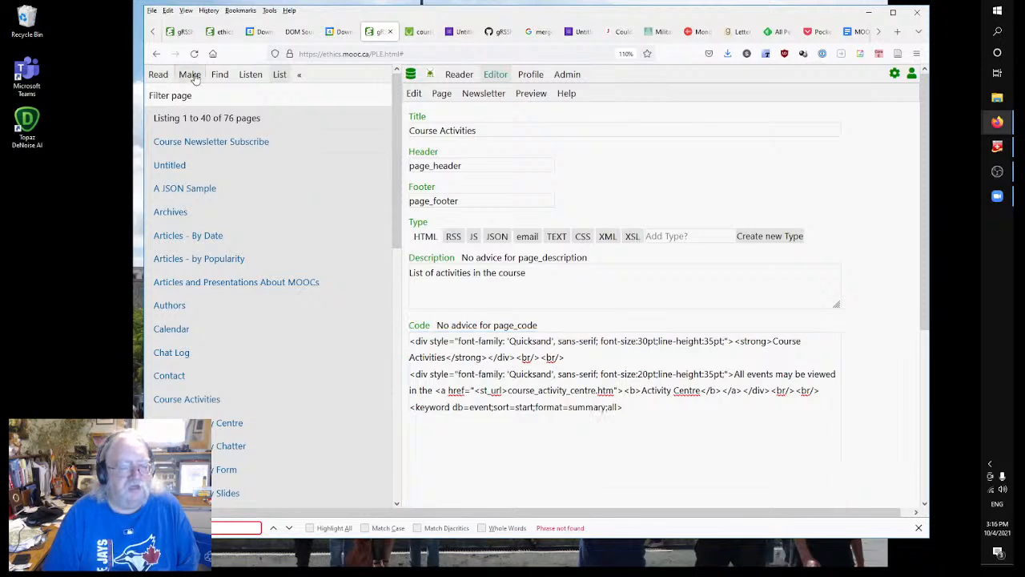
pyautogui.scroll(-8, 227, 362)
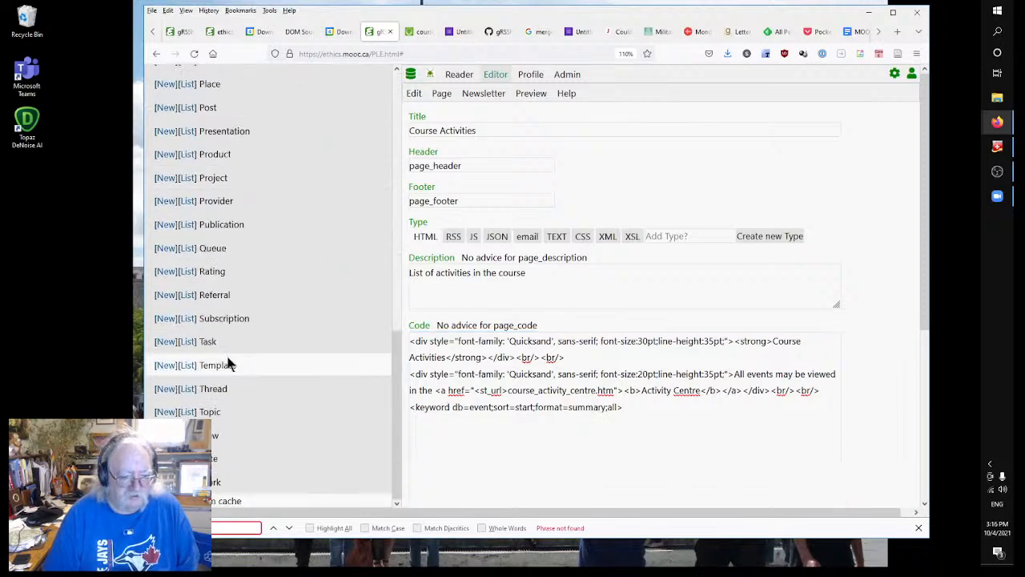
pyautogui.click(187, 435)
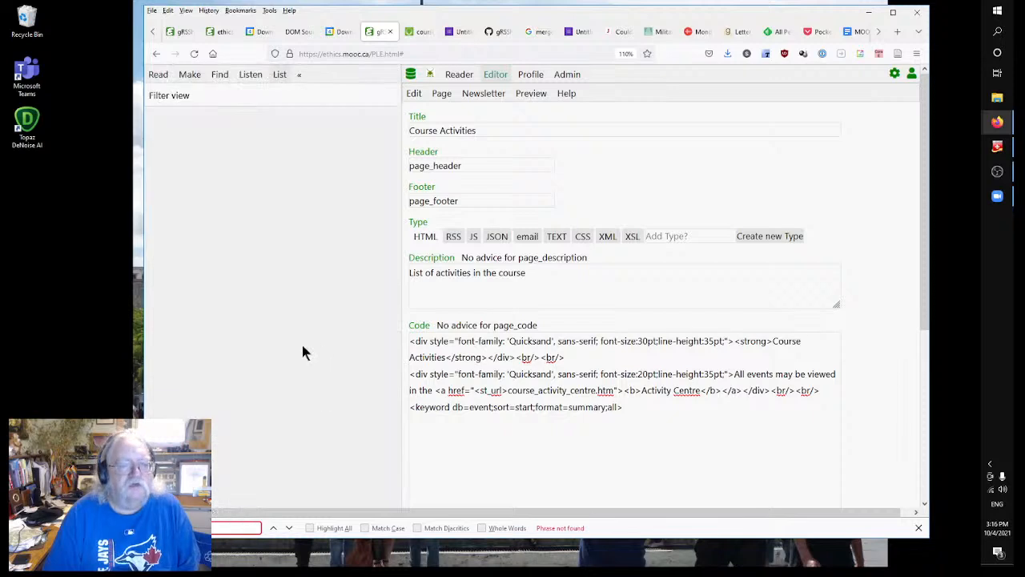
pyautogui.scroll(-10, 302, 341)
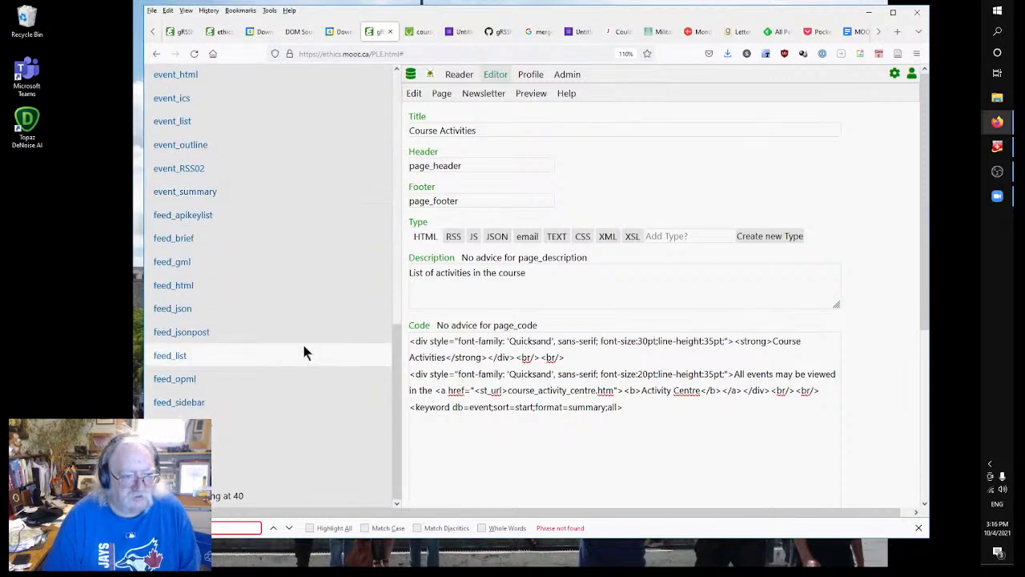
pyautogui.scroll(2, 302, 342)
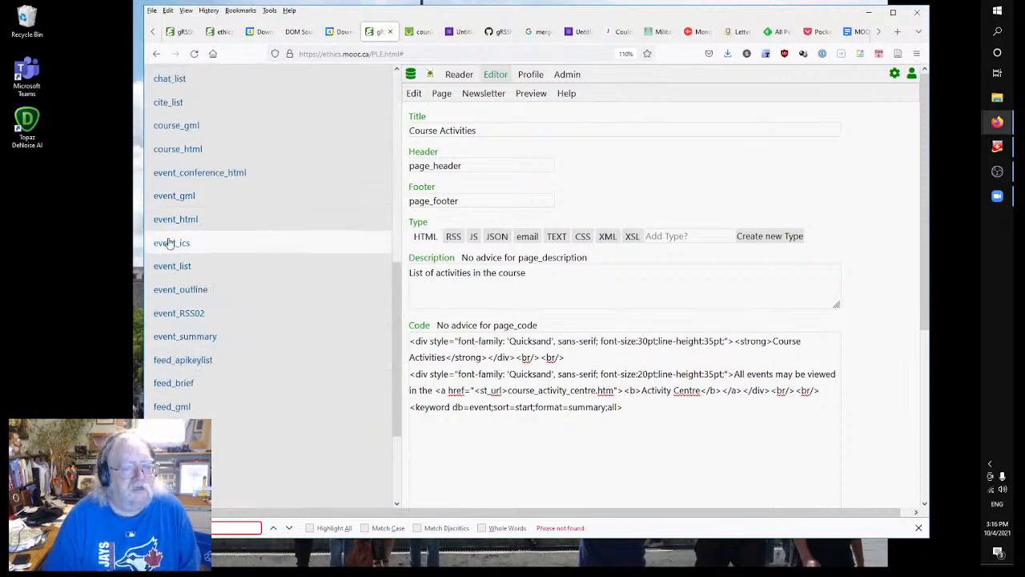
pyautogui.click(168, 336)
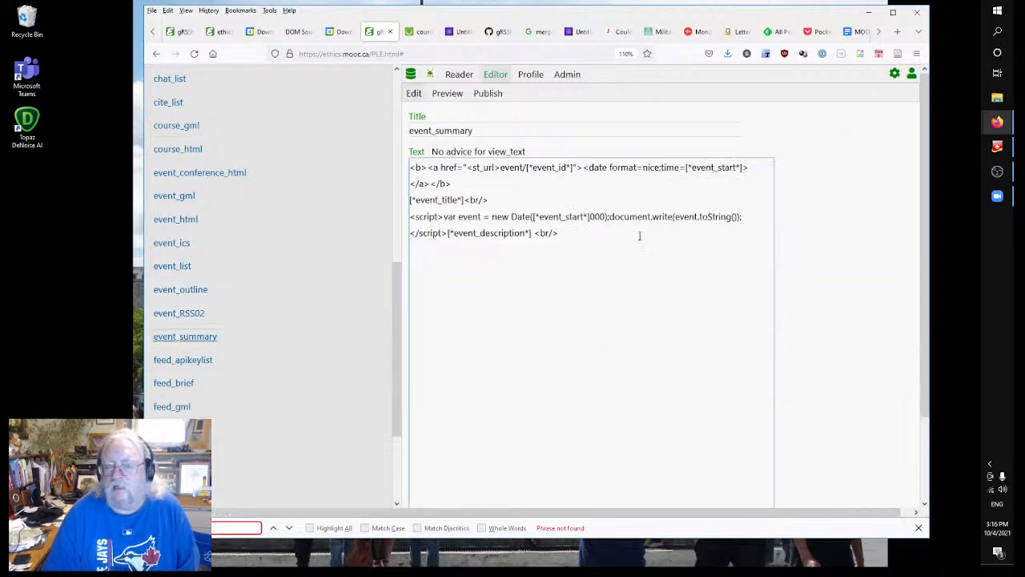
# Change the date script's field in the event_summary view to event_begin.
pyautogui.moveTo(565, 216); pyautogui.dragTo(585, 216)
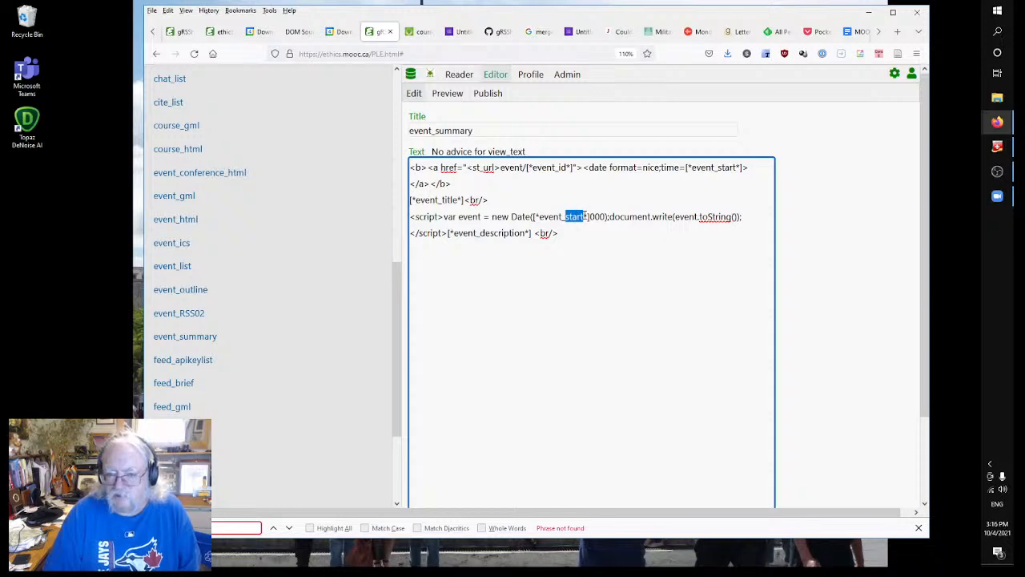
pyautogui.write('begin')
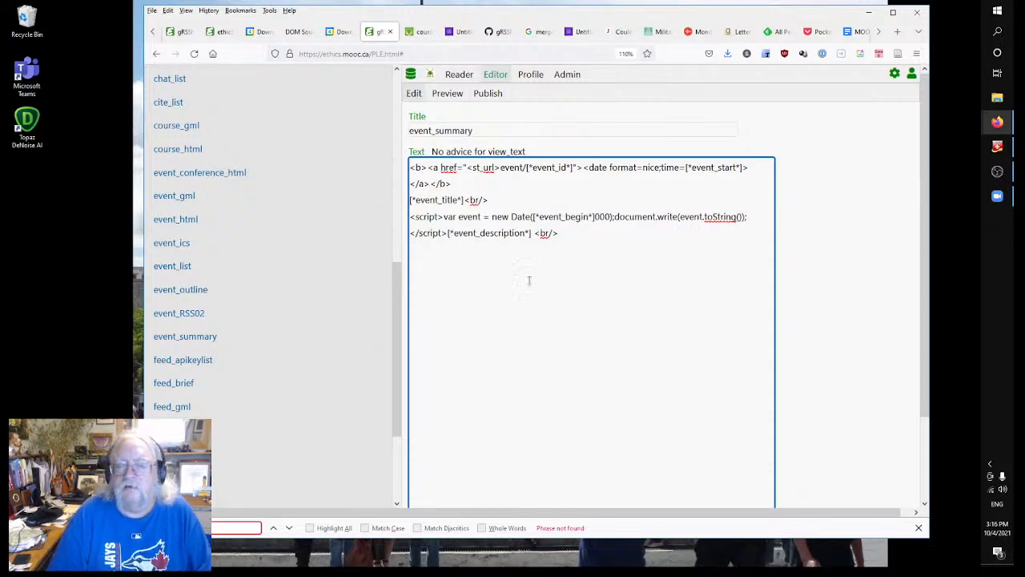
pyautogui.click(627, 266)
pyautogui.click(838, 289)
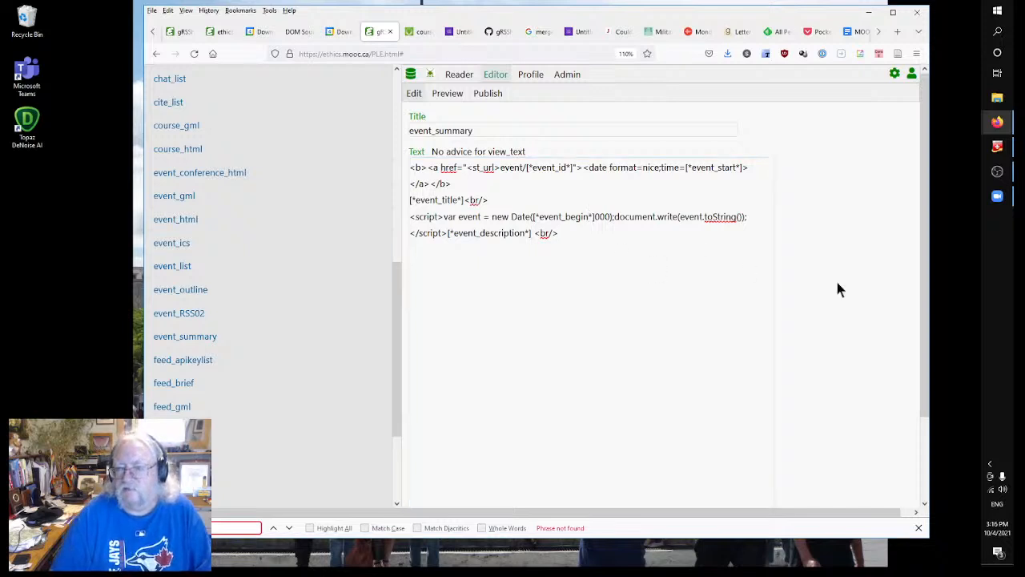
# Remove the "<date format=nice;time=" code in front of the event_start field in the event_summary view's link.
pyautogui.click(719, 168)
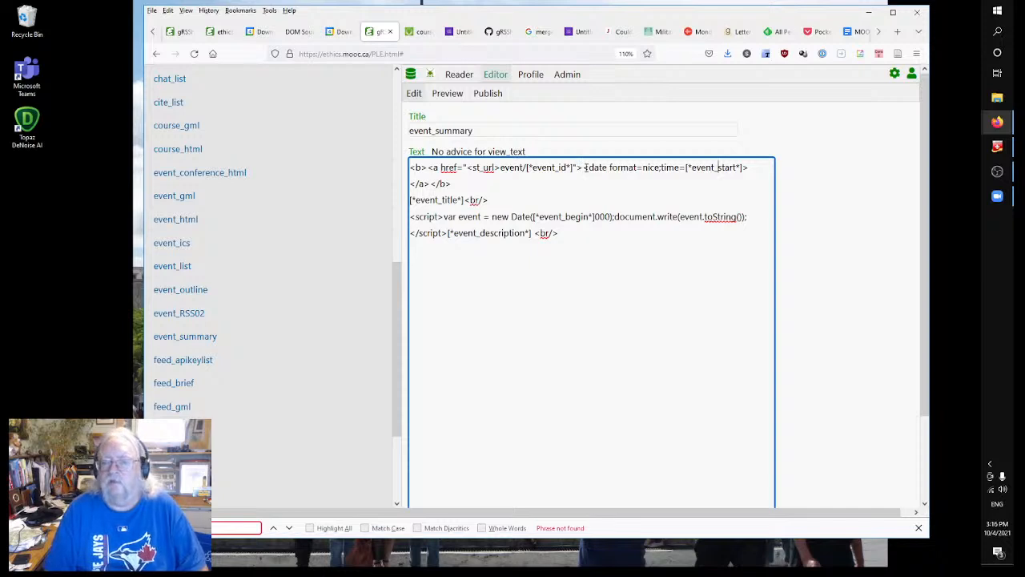
pyautogui.moveTo(582, 167); pyautogui.dragTo(686, 167)
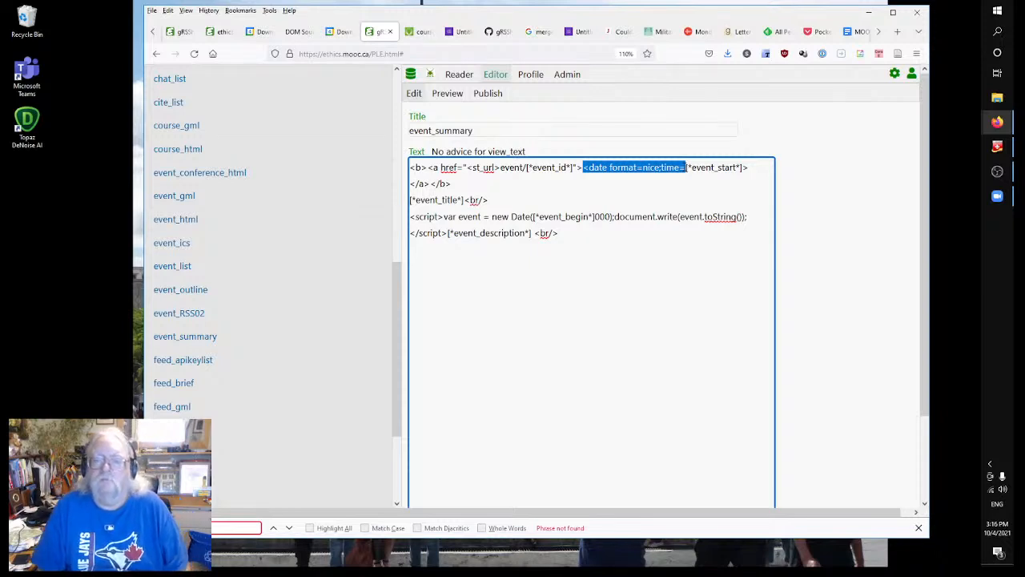
pyautogui.press('BackSpace')
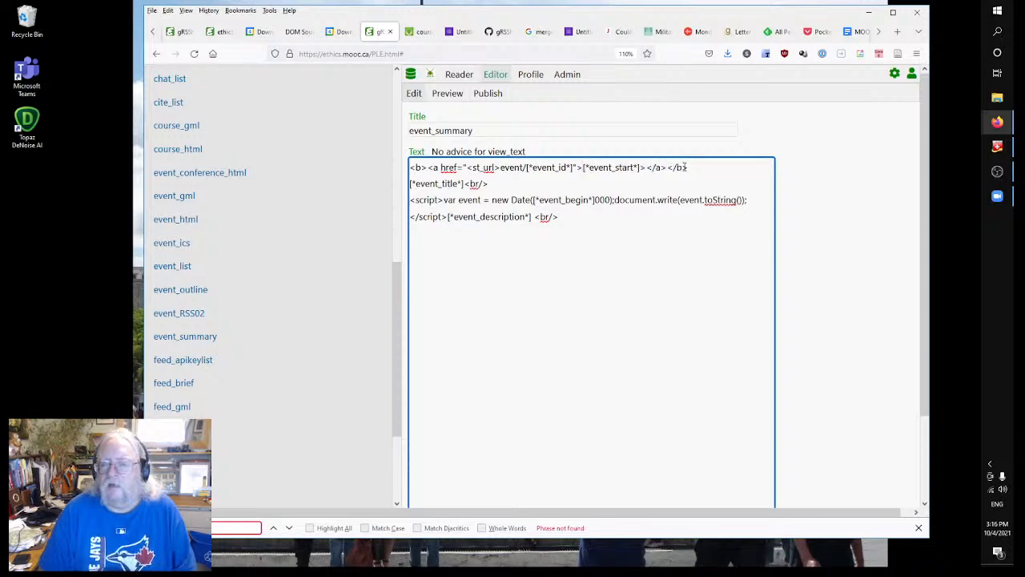
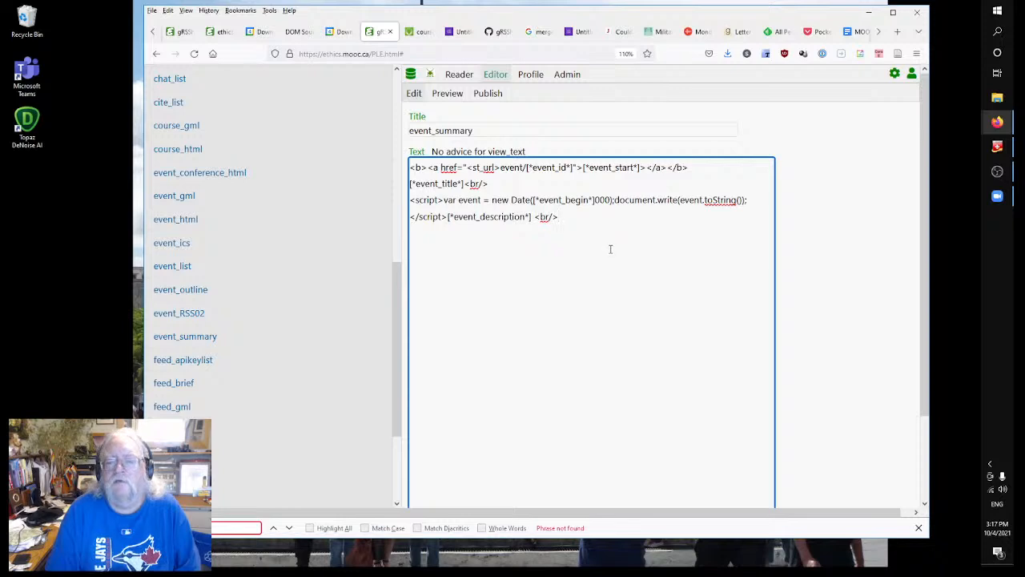
# Compare the public activities page with the event record, and delete the whole date script block before the description in the event_summary view.
pyautogui.click(219, 32)
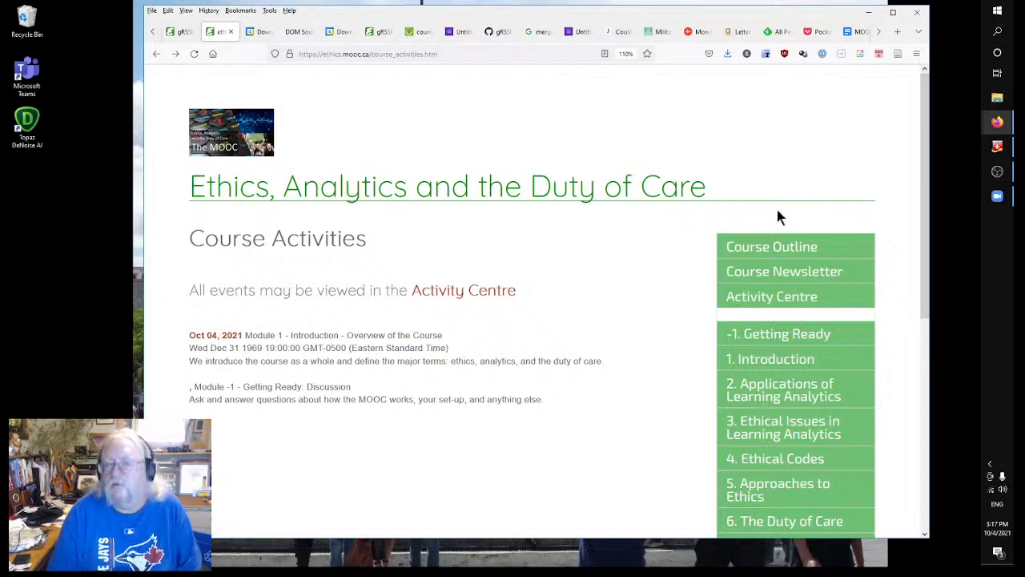
pyautogui.click(183, 32)
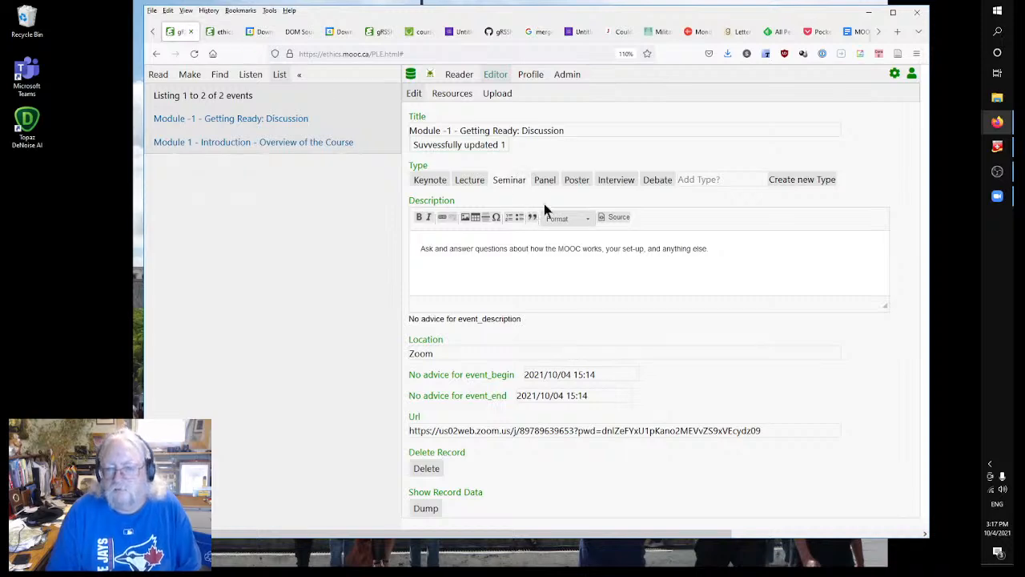
pyautogui.click(228, 32)
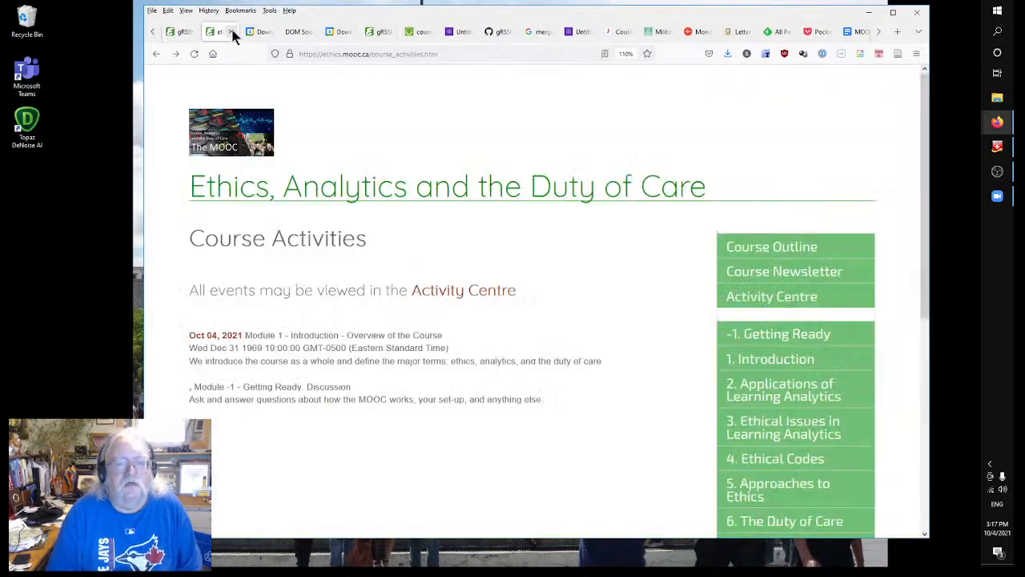
pyautogui.click(375, 32)
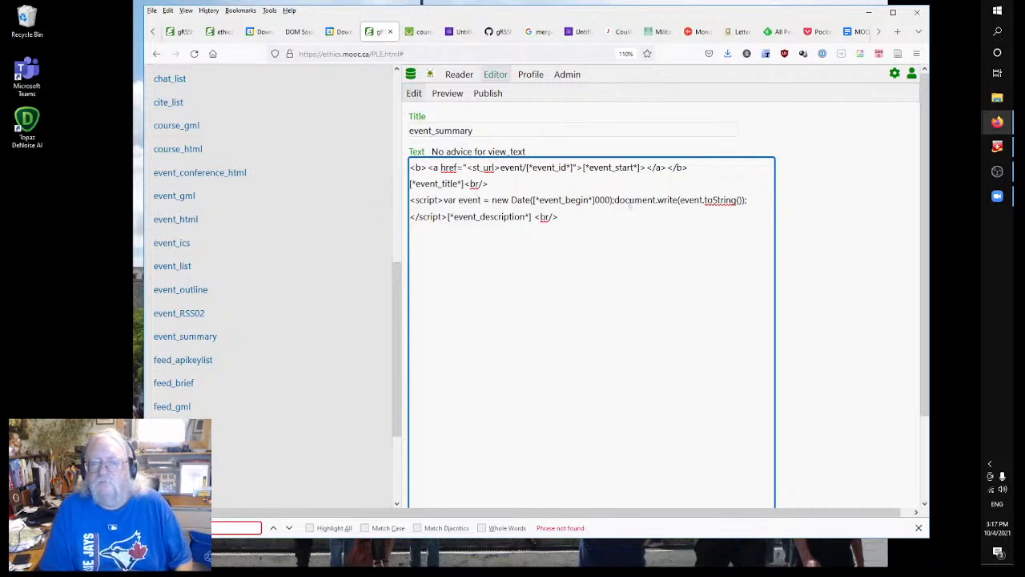
pyautogui.moveTo(749, 200); pyautogui.dragTo(395, 196)
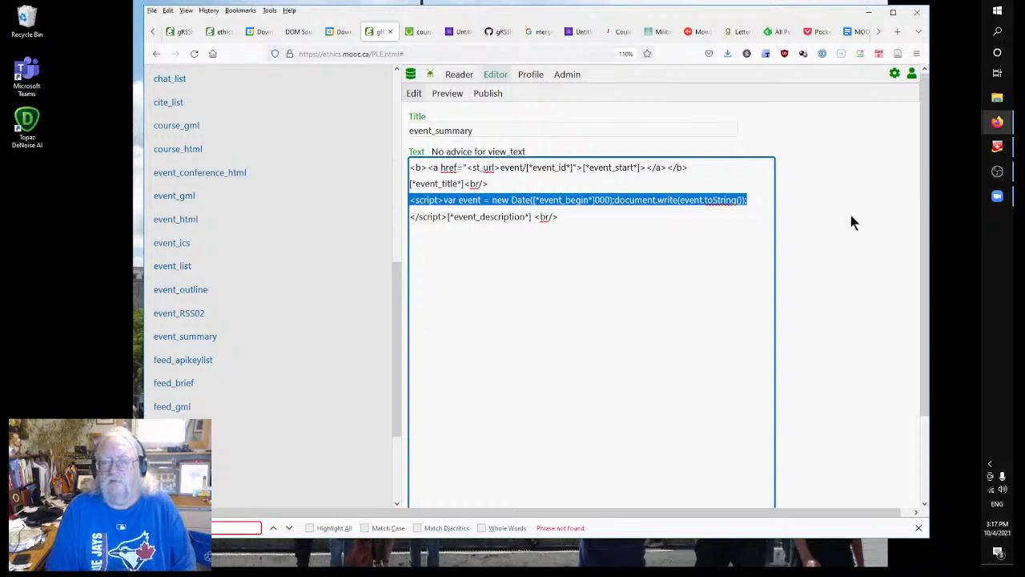
pyautogui.click(460, 270)
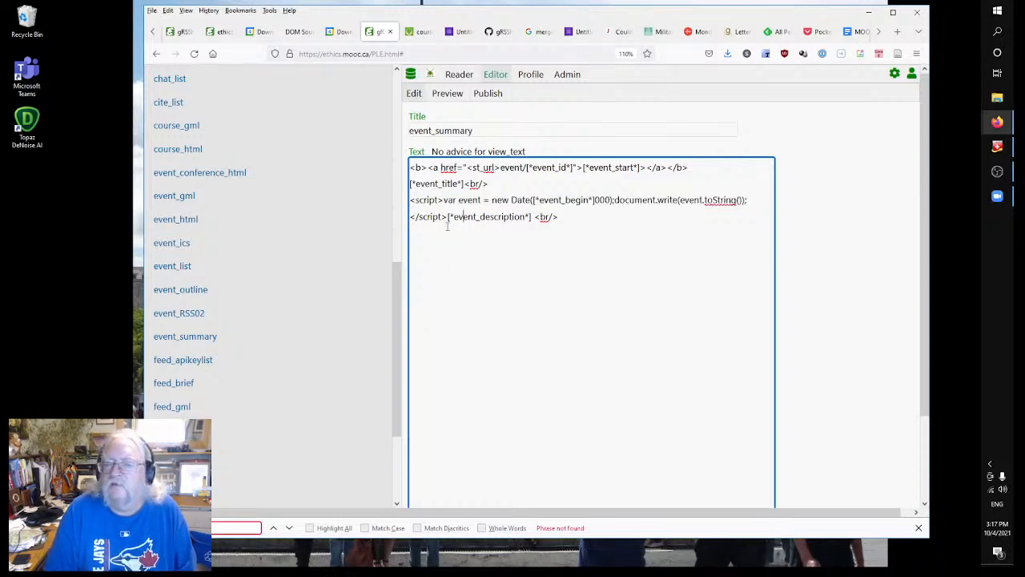
pyautogui.moveTo(447, 216); pyautogui.dragTo(410, 200)
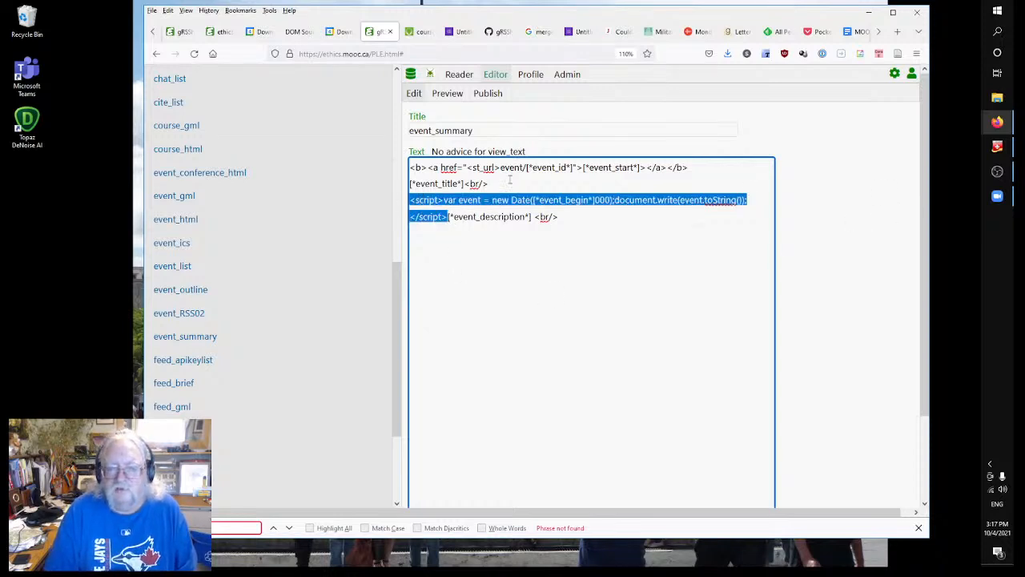
pyautogui.press('Delete')
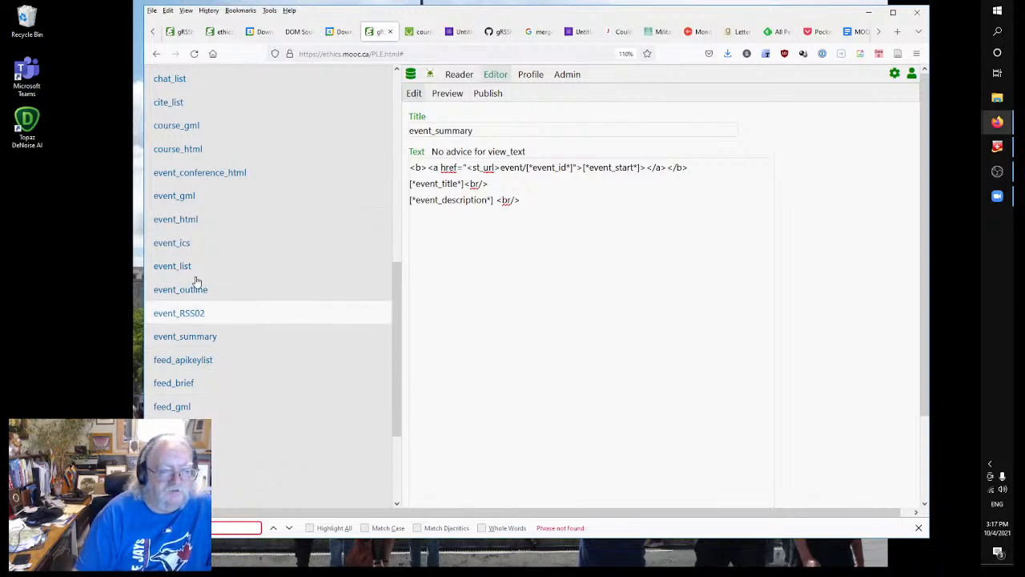
# Examine how the event_gml, event_html and event_ics views handle the event's start and end dates.
pyautogui.click(191, 199)
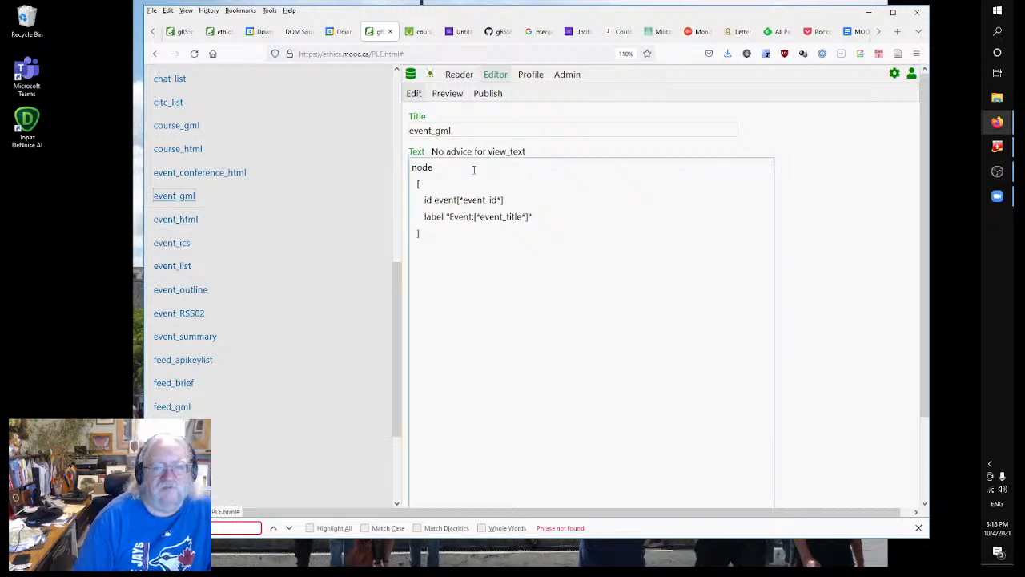
pyautogui.click(186, 221)
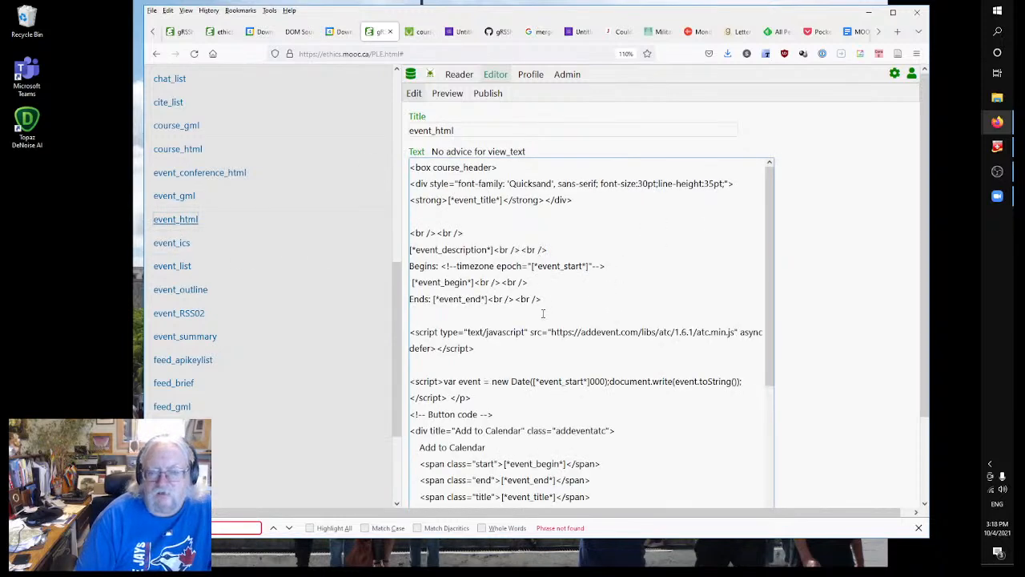
pyautogui.scroll(-4, 542, 314)
pyautogui.click(172, 243)
pyautogui.click(599, 329)
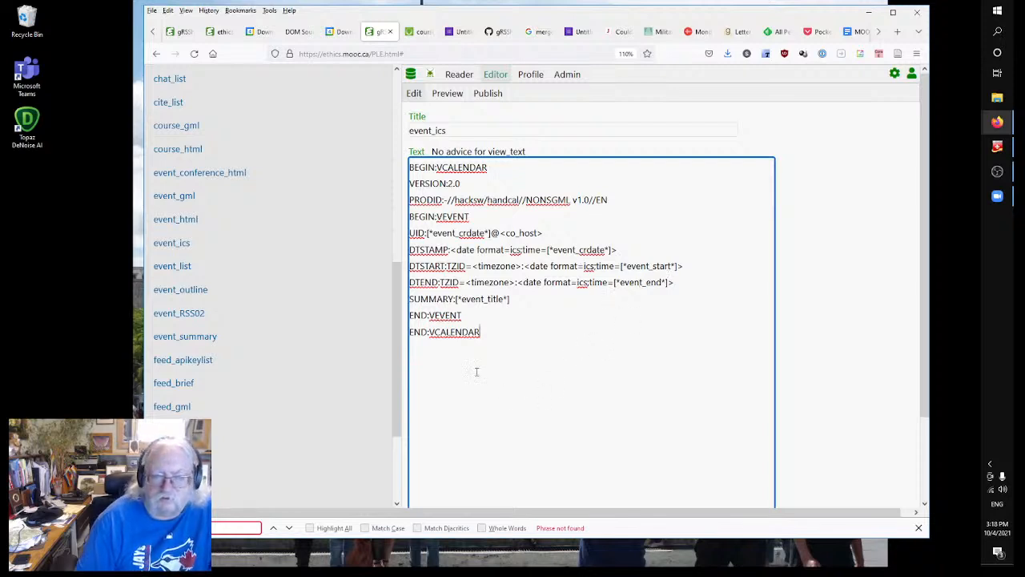
pyautogui.click(183, 267)
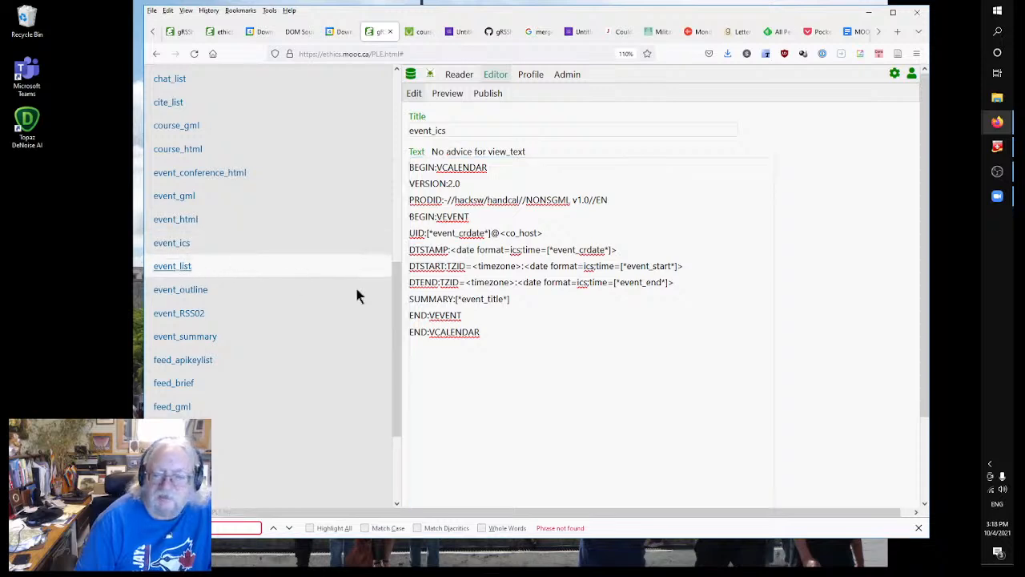
pyautogui.click(168, 244)
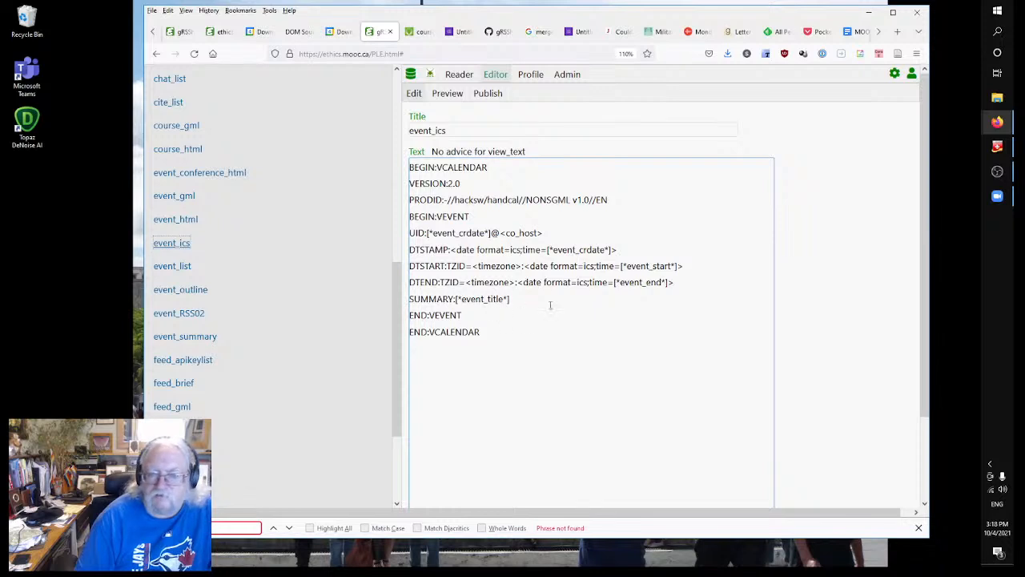
# Change the DTSTART line's field in the event_ics view from event_start to event_begin.
pyautogui.moveTo(652, 266); pyautogui.dragTo(671, 266)
pyautogui.write('begin')
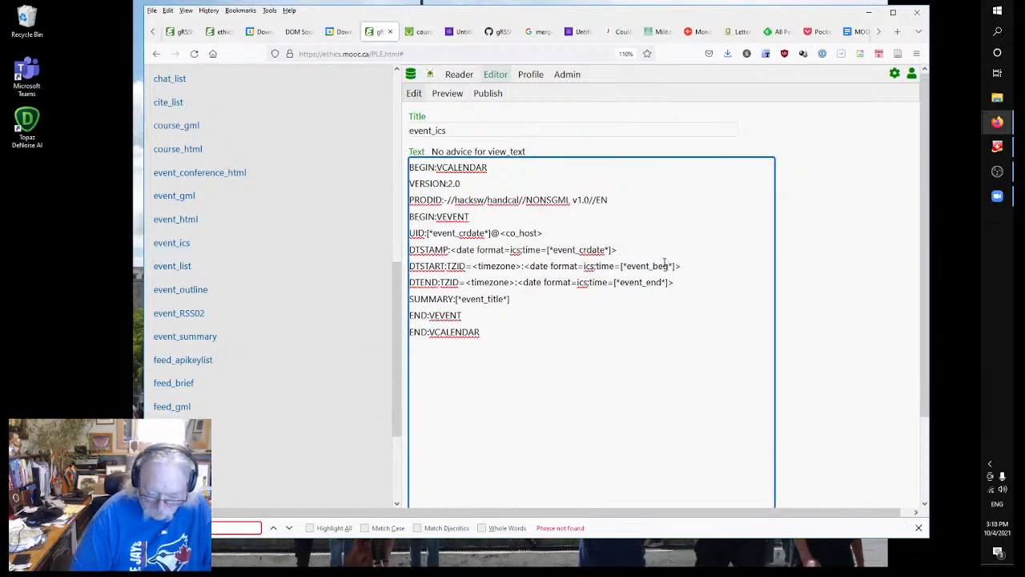
pyautogui.click(605, 337)
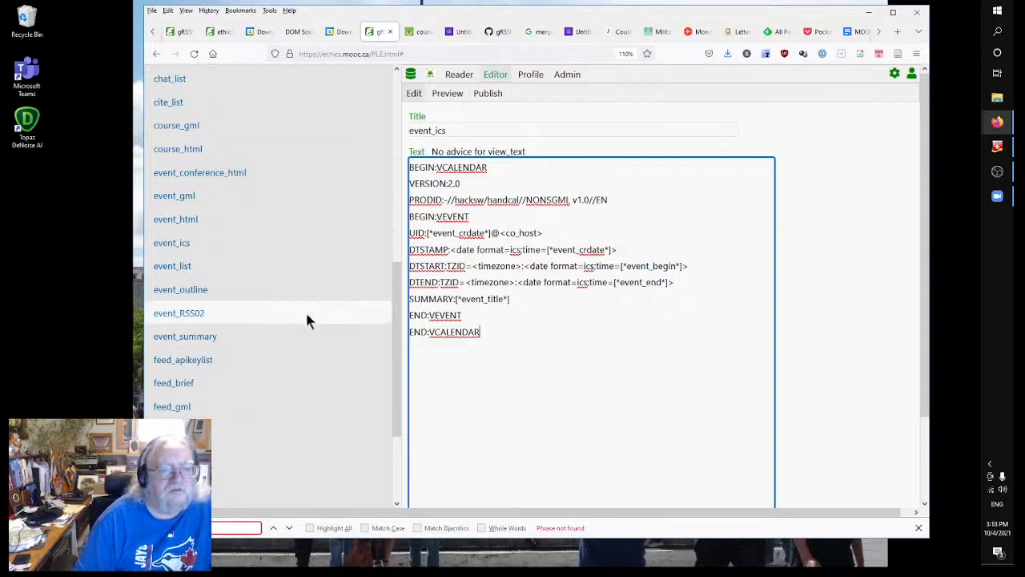
# Change the timezone epoch field in the event_list view to event_begin.
pyautogui.click(173, 266)
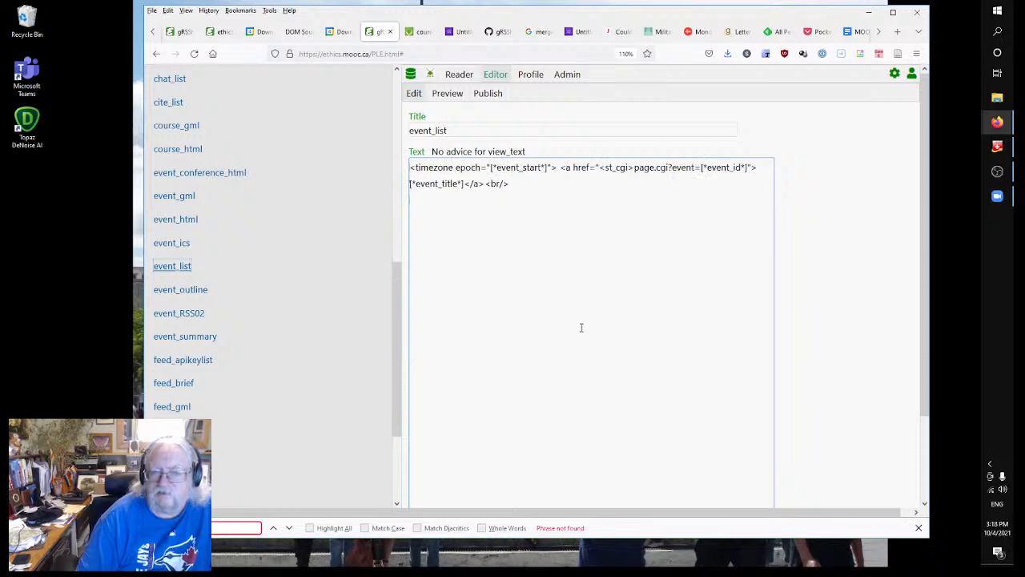
pyautogui.moveTo(522, 168); pyautogui.dragTo(544, 167)
pyautogui.write('beg')
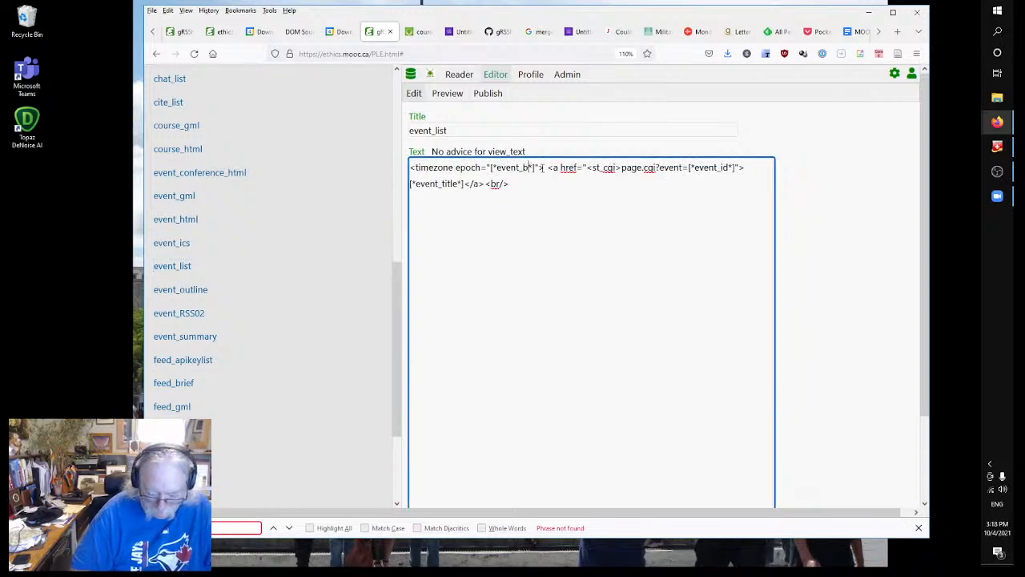
pyautogui.write('in')
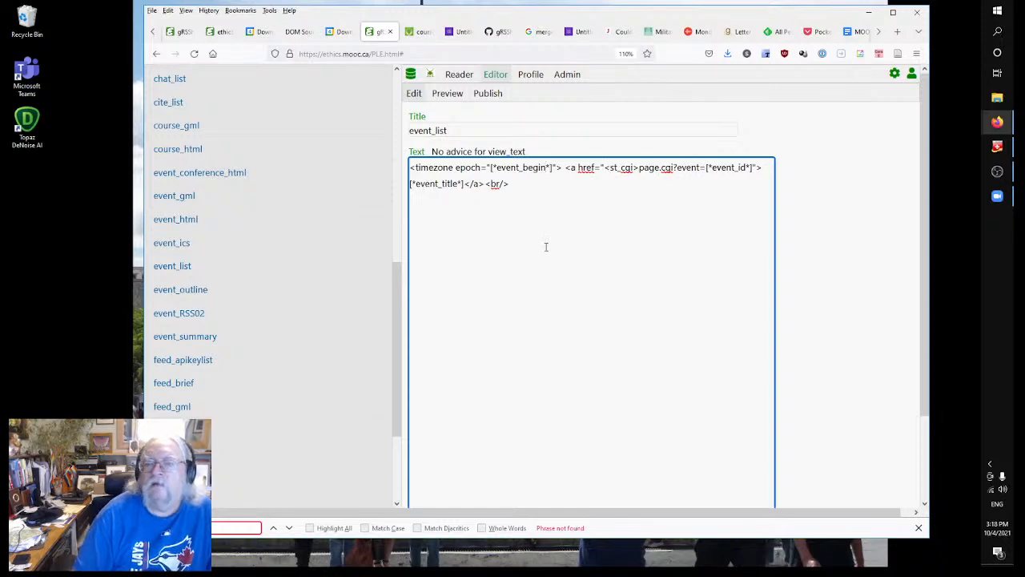
# Change the date field in the event_outline view's start span to event_begin.
pyautogui.click(174, 291)
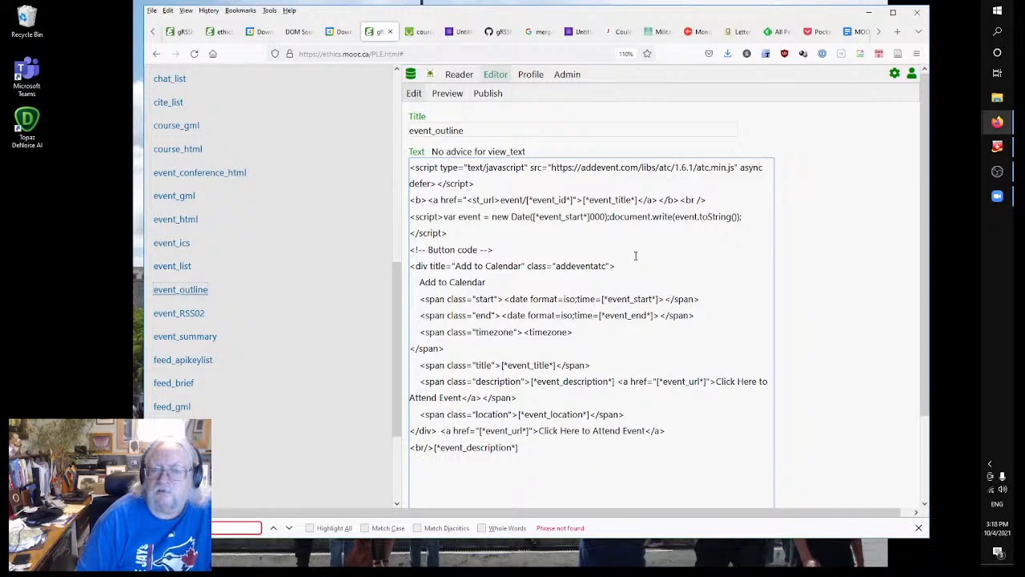
pyautogui.click(535, 293)
pyautogui.scroll(-2, 535, 293)
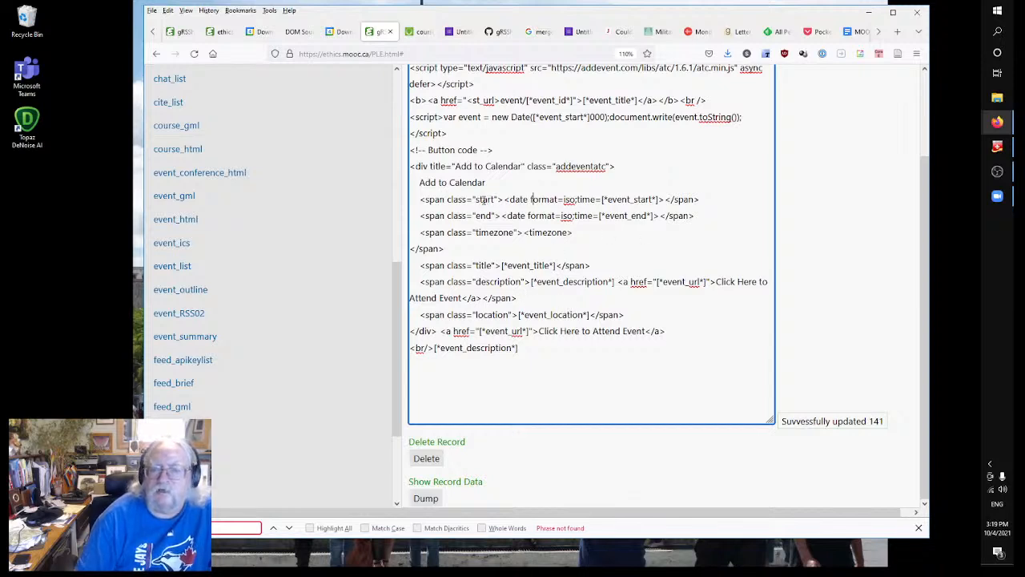
pyautogui.doubleClick(638, 199)
pyautogui.write('begin')
pyautogui.write('n')
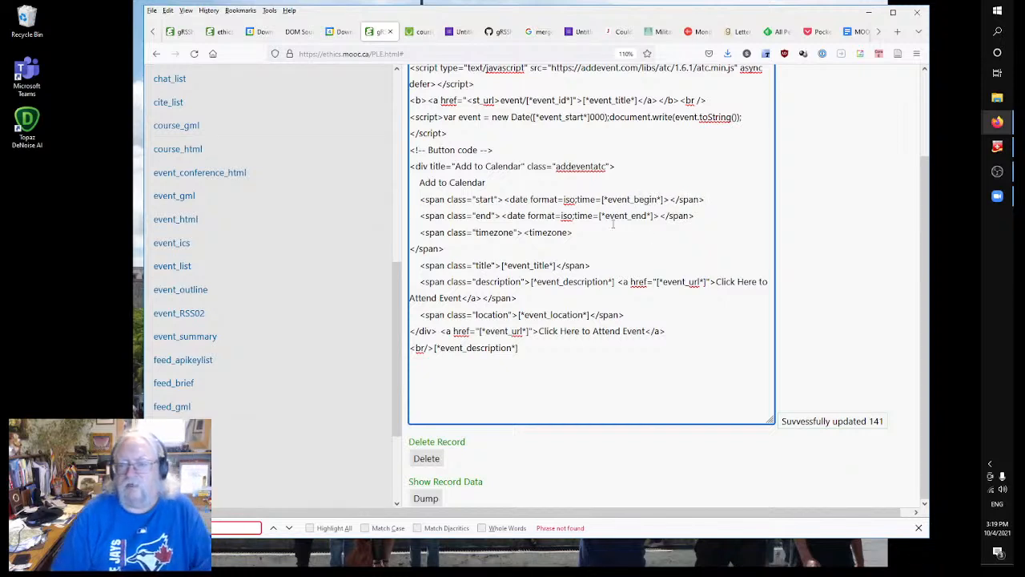
# Rename the start span's class to "begin" in the event_outline view's Add to Calendar block.
pyautogui.doubleClick(483, 199)
pyautogui.write('begin')
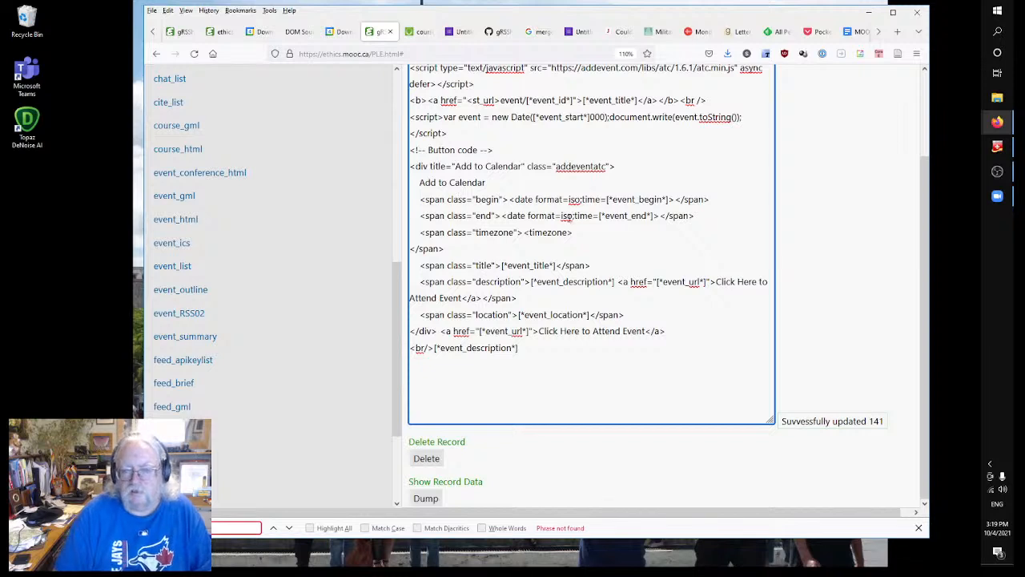
pyautogui.click(607, 200)
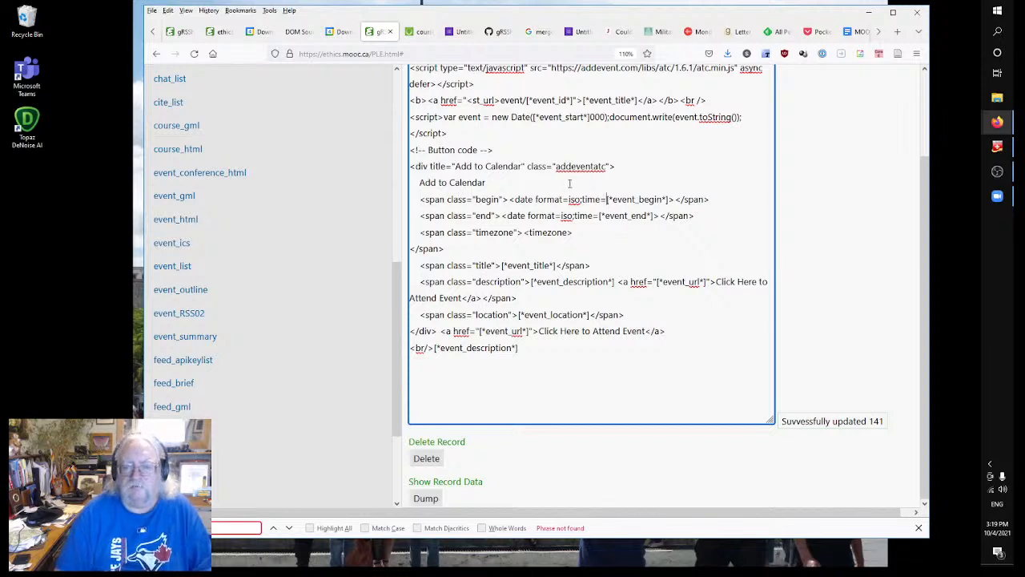
pyautogui.click(645, 200)
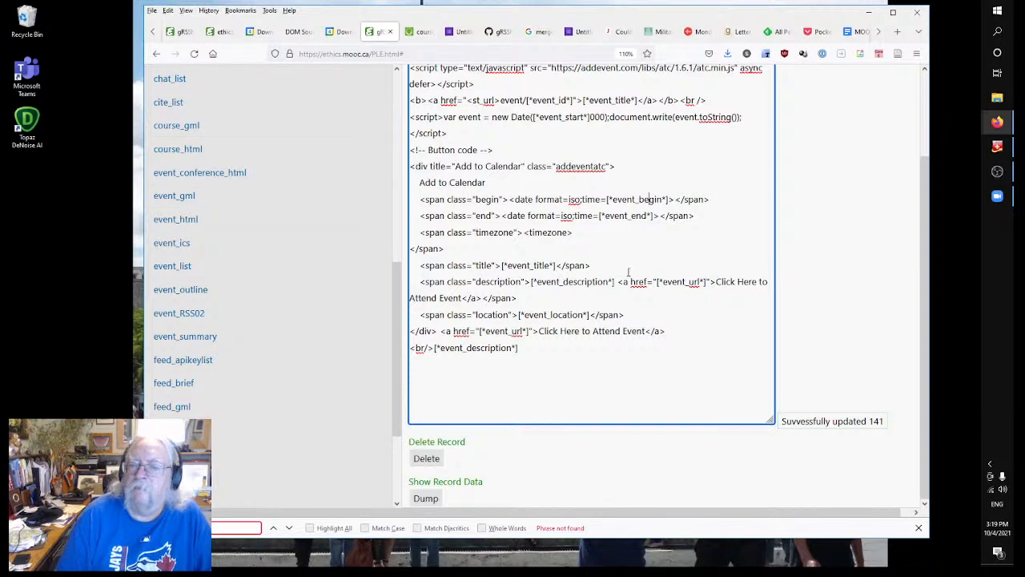
# Delete the script that writes the event_start date above the button code in the event_outline view, and save the view.
pyautogui.scroll(2, 566, 294)
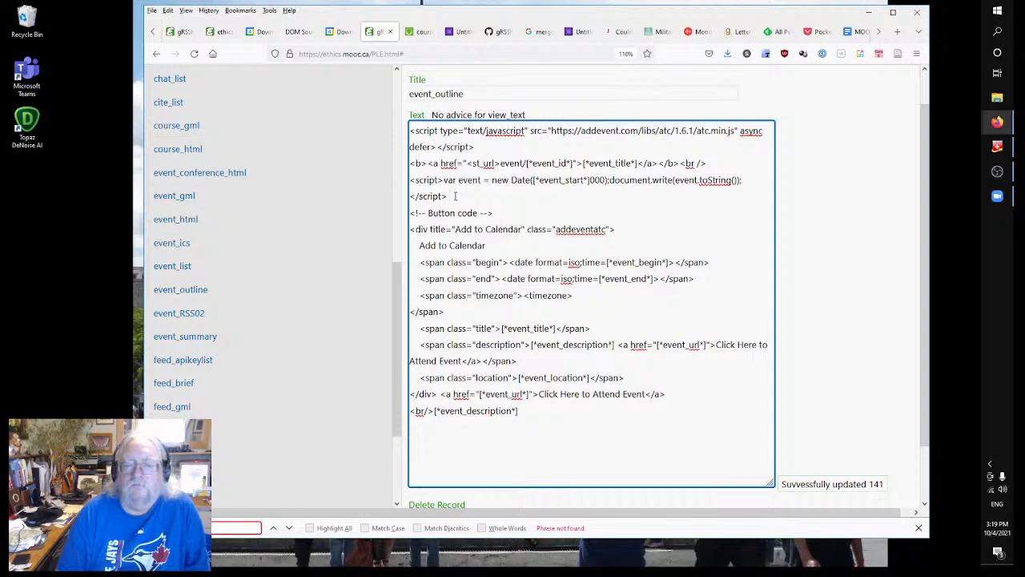
pyautogui.moveTo(455, 197); pyautogui.dragTo(377, 183)
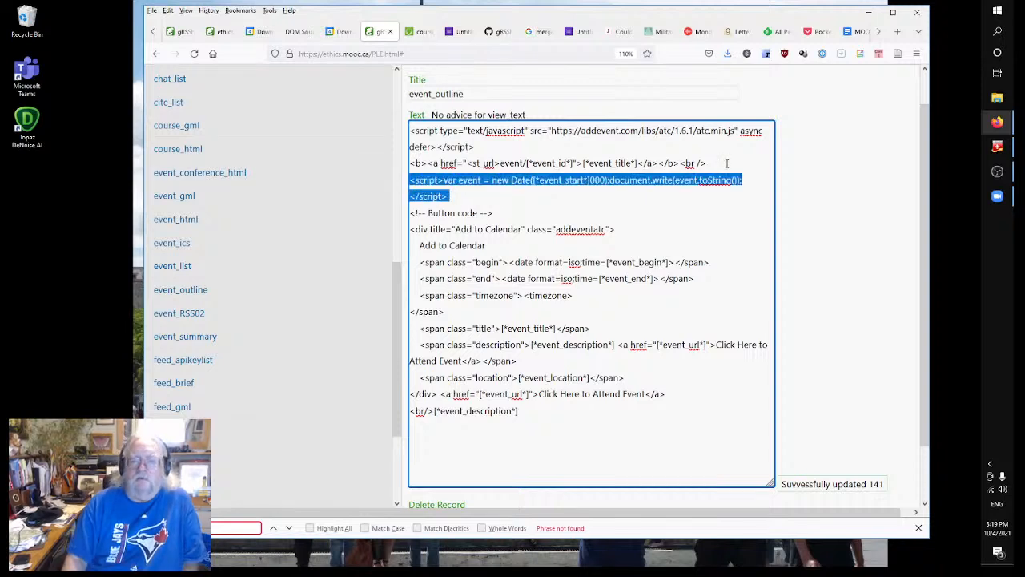
pyautogui.press('Delete')
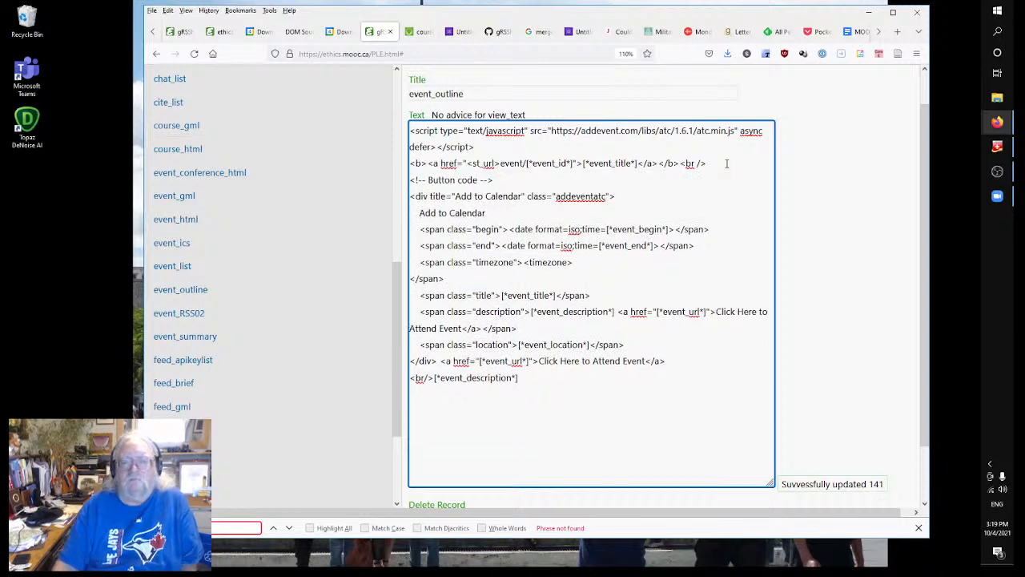
pyautogui.click(624, 247)
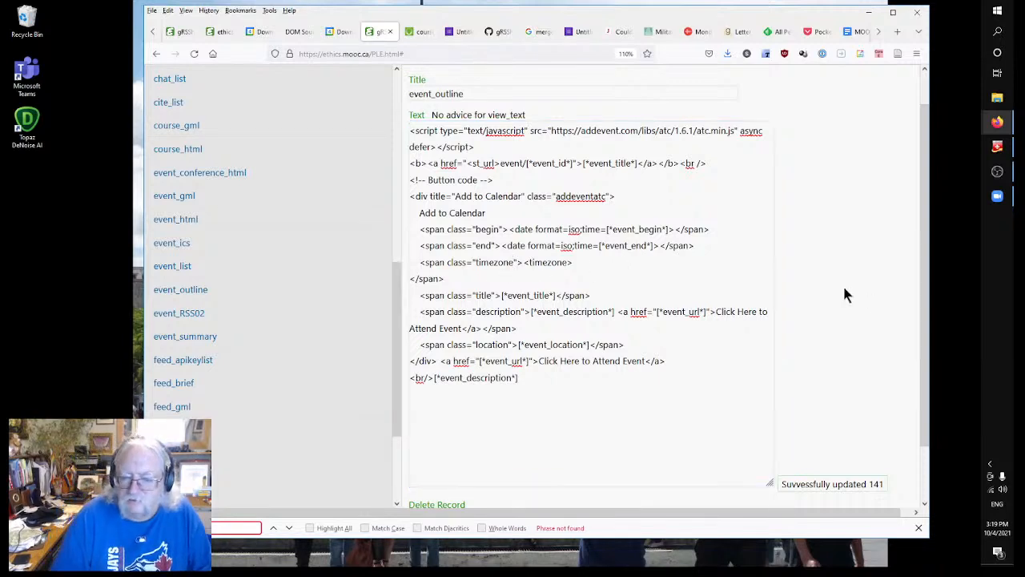
pyautogui.click(551, 321)
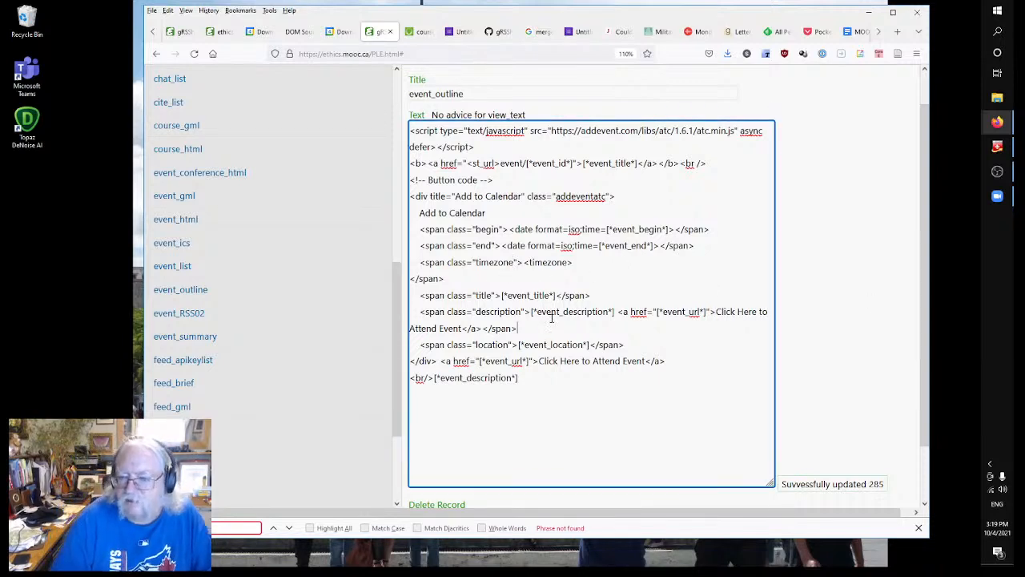
pyautogui.scroll(1, 551, 318)
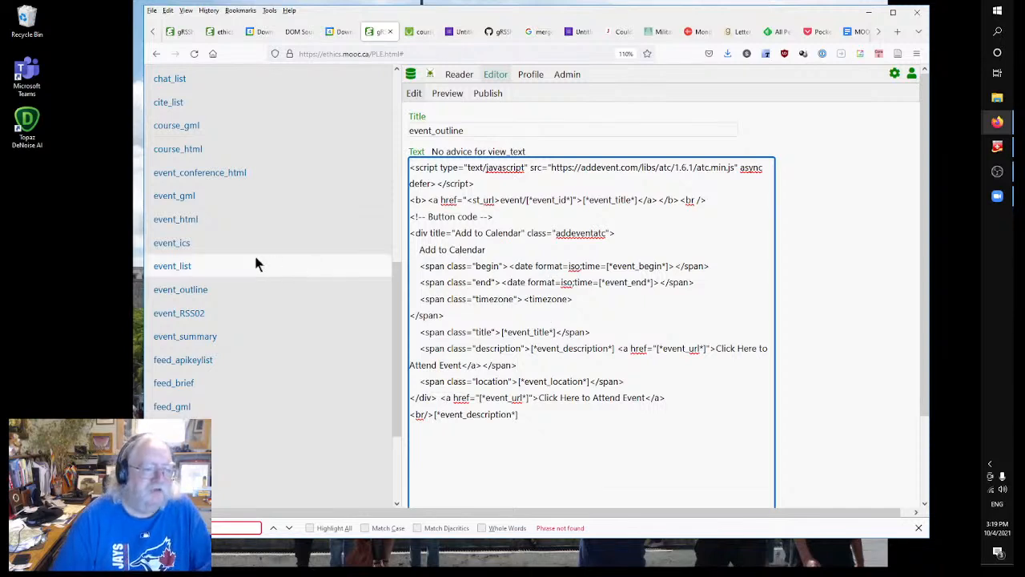
# Change the date field in the event_summary view's link to event_begin and save the view.
pyautogui.click(185, 336)
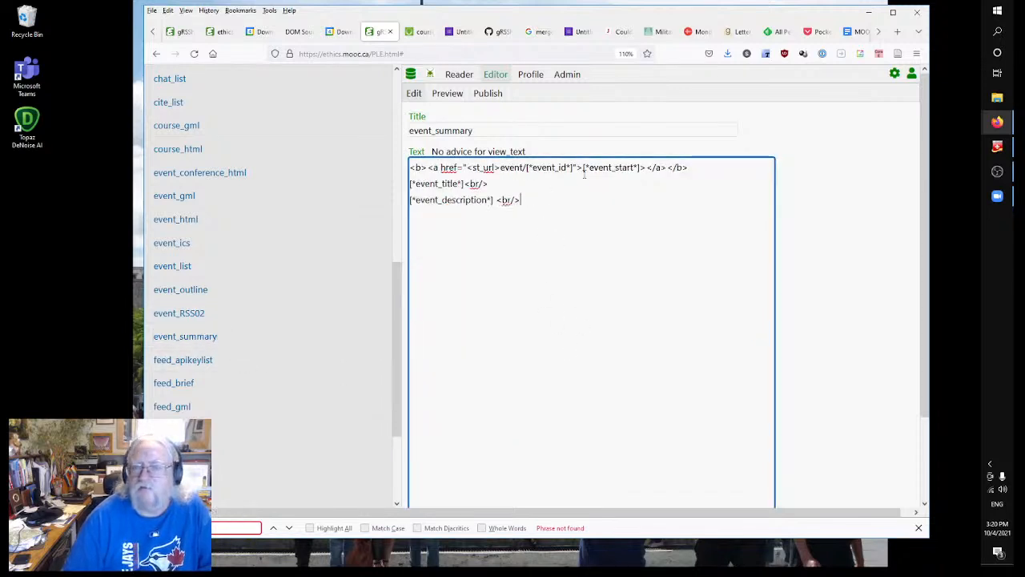
pyautogui.moveTo(614, 168); pyautogui.dragTo(635, 167)
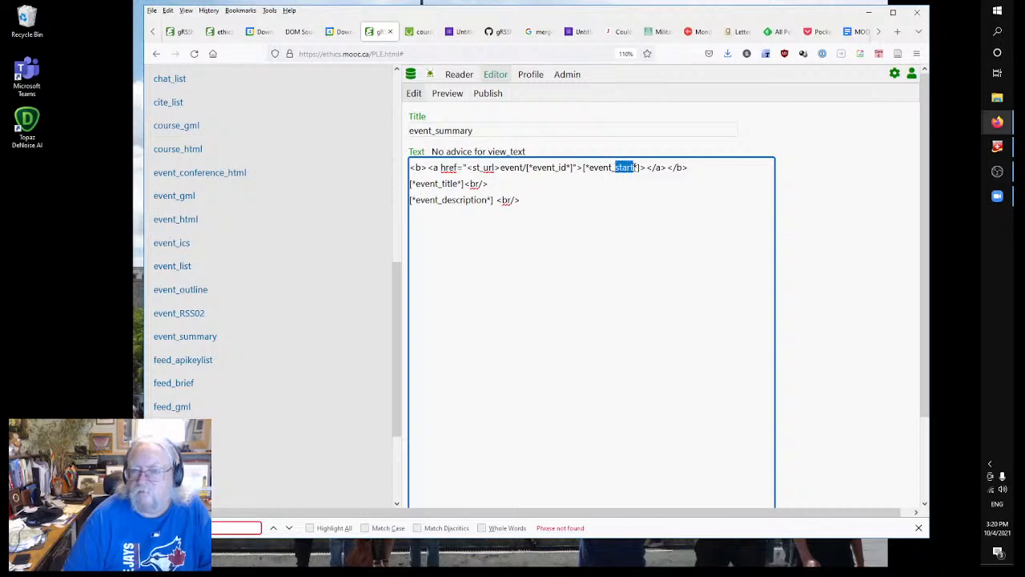
pyautogui.write('begin')
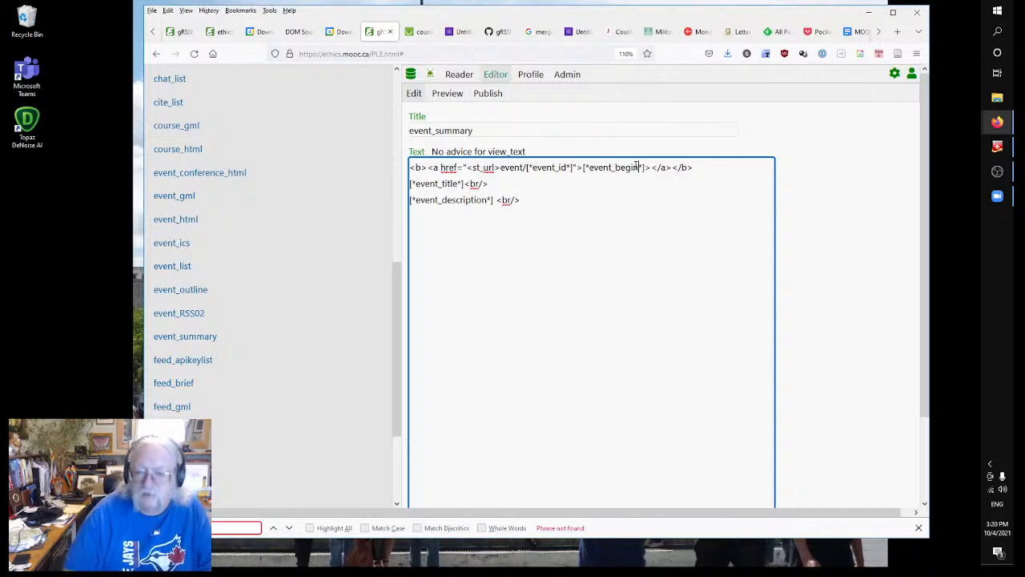
pyautogui.click(840, 308)
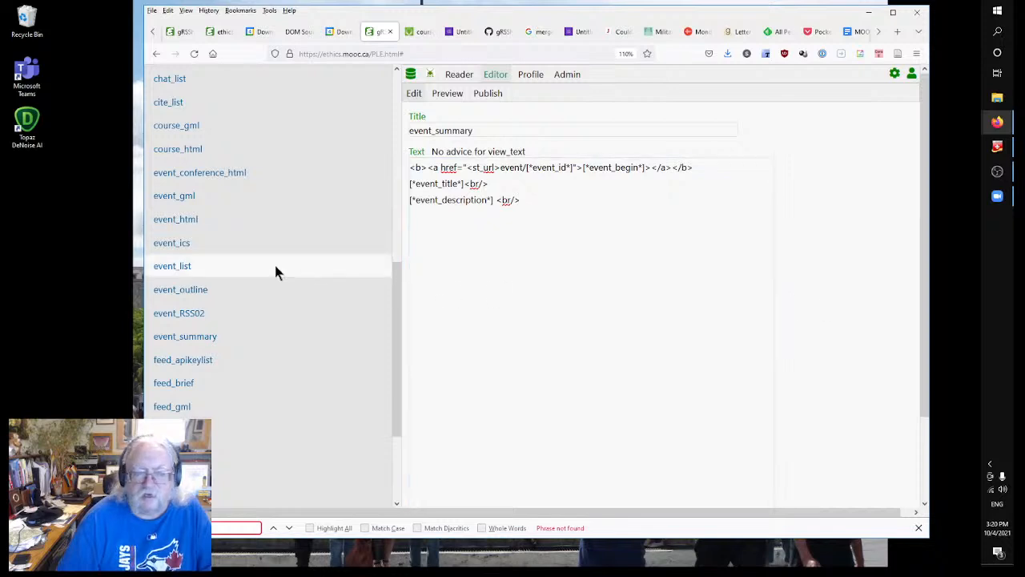
# Replace the Start line's timezone epoch tag in the event_RSS02 view with the plain field [*event_begin*].
pyautogui.click(175, 317)
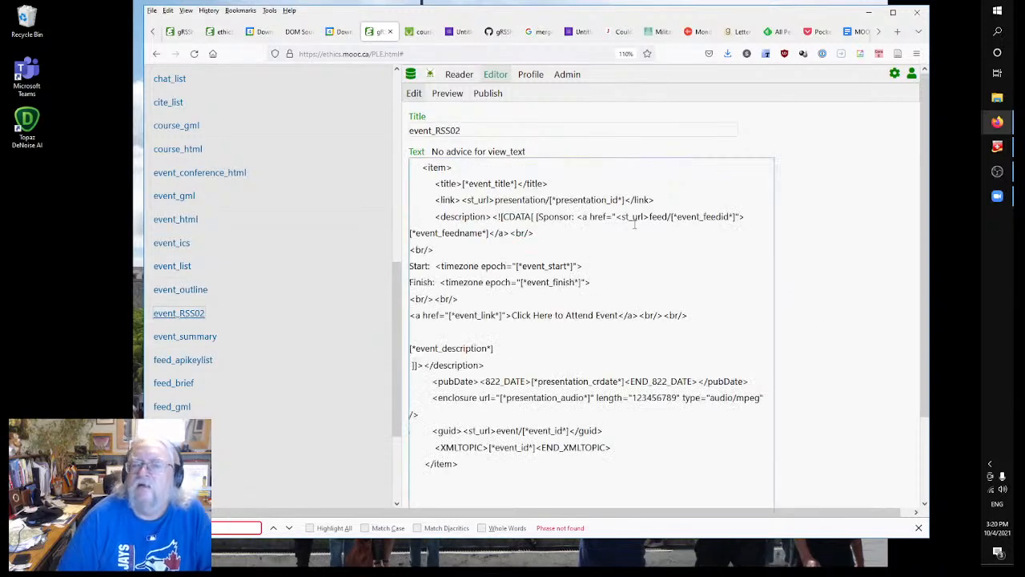
pyautogui.click(549, 265)
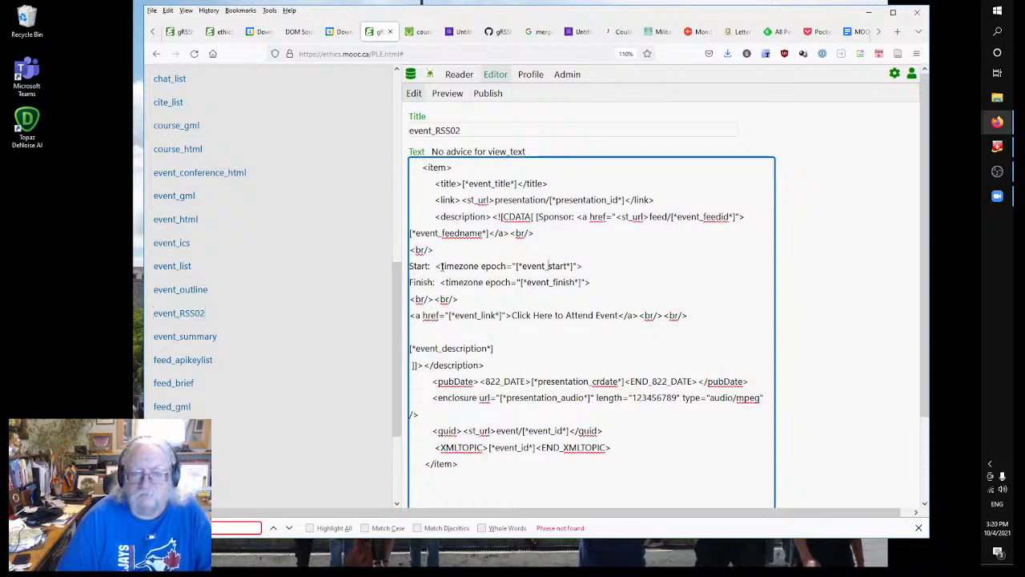
pyautogui.moveTo(435, 266); pyautogui.dragTo(517, 266)
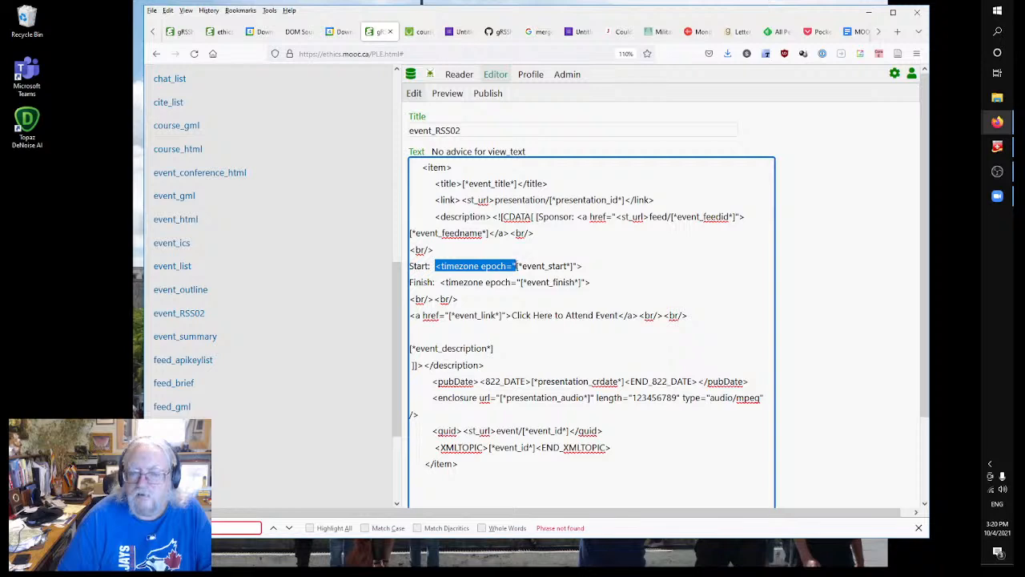
pyautogui.press('BackSpace')
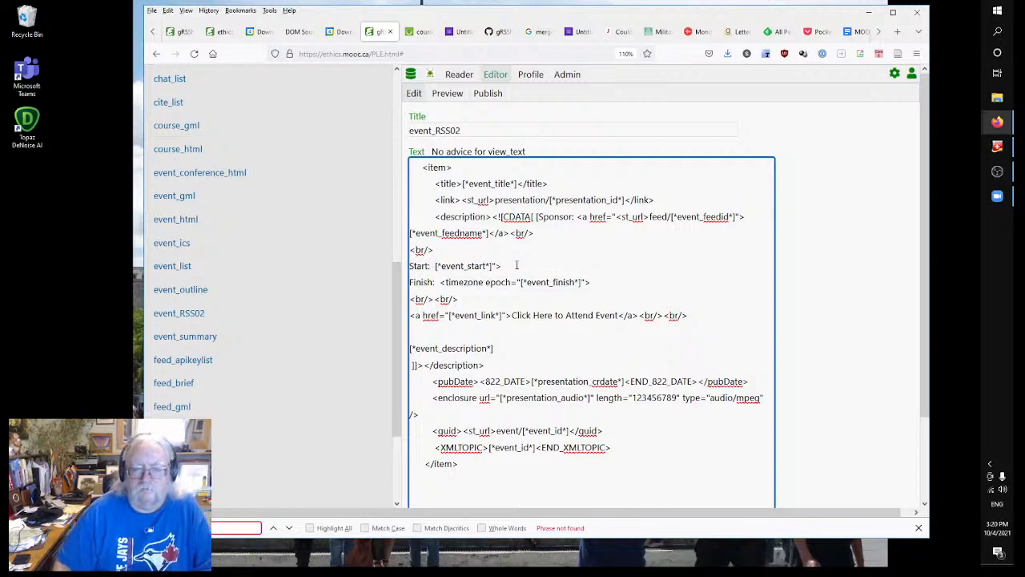
pyautogui.press('Right')
pyautogui.press('Right')
pyautogui.press('Right')
pyautogui.press('Right')
pyautogui.press('Right')
pyautogui.press('Right')
pyautogui.press('Right')
pyautogui.press('Right')
pyautogui.hotkey('shift', 'Right')
pyautogui.hotkey('shift', 'Right')
pyautogui.hotkey('shift', 'Right')
pyautogui.hotkey('shift', 'Right')
pyautogui.write('begin')
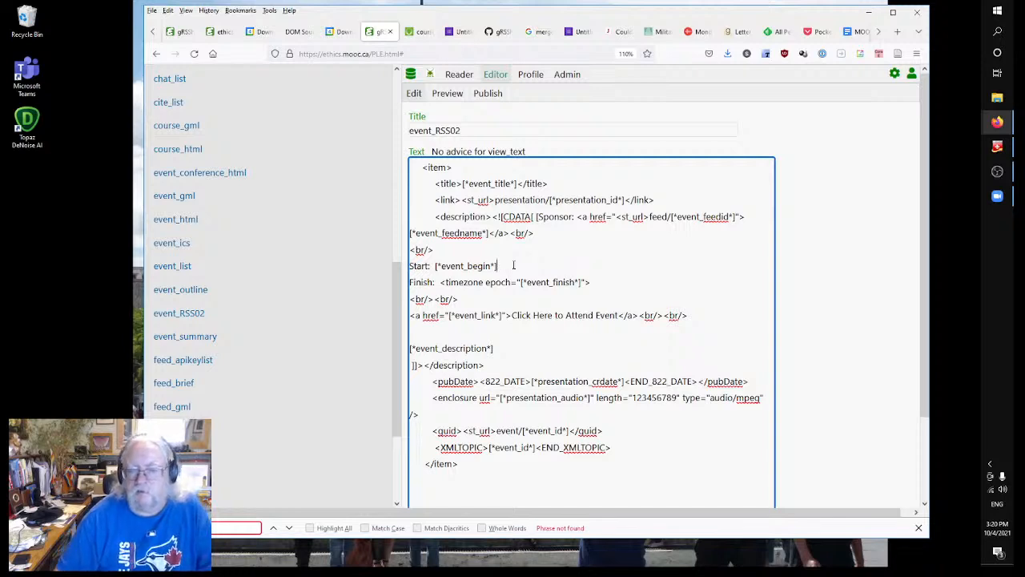
# Replace the Finish line's timezone epoch tag in the event_RSS02 view with the plain field [*event_end*].
pyautogui.moveTo(522, 282); pyautogui.dragTo(443, 286)
pyautogui.press('BackSpace')
pyautogui.press('BackSpace')
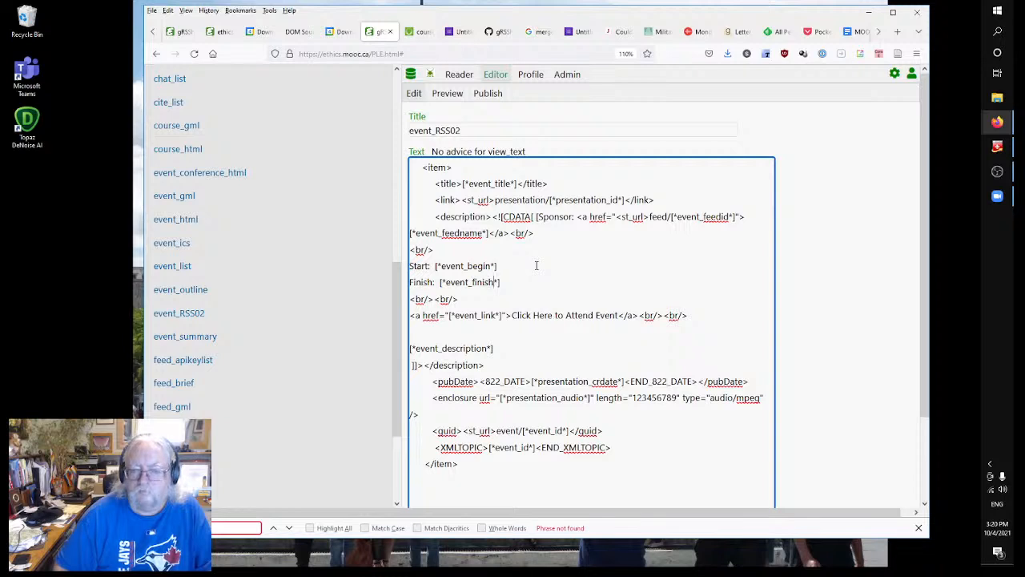
pyautogui.press('BackSpace')
pyautogui.press('BackSpace')
pyautogui.press('BackSpace')
pyautogui.press('BackSpace')
pyautogui.press('BackSpace')
pyautogui.press('BackSpace')
pyautogui.write('end')
pyautogui.click(537, 265)
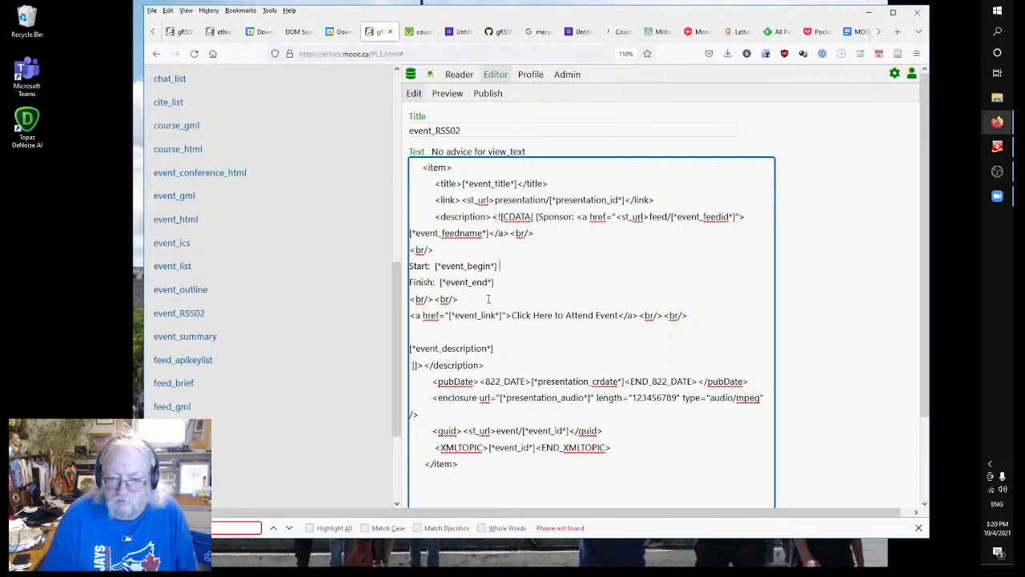
# Delete the XMLTOPIC line near the end of the event_RSS02 view and save the view.
pyautogui.scroll(-2, 481, 361)
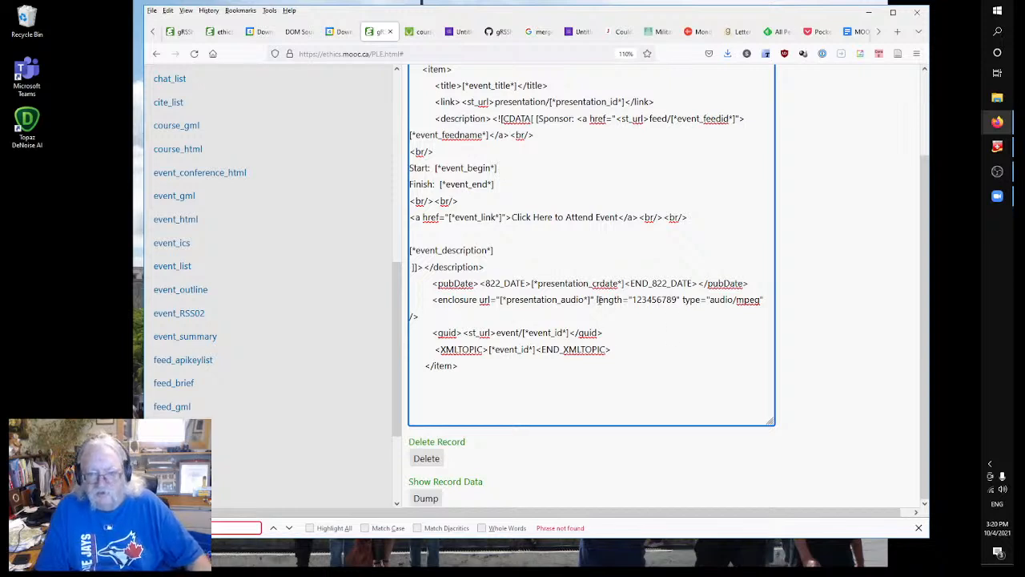
pyautogui.click(563, 382)
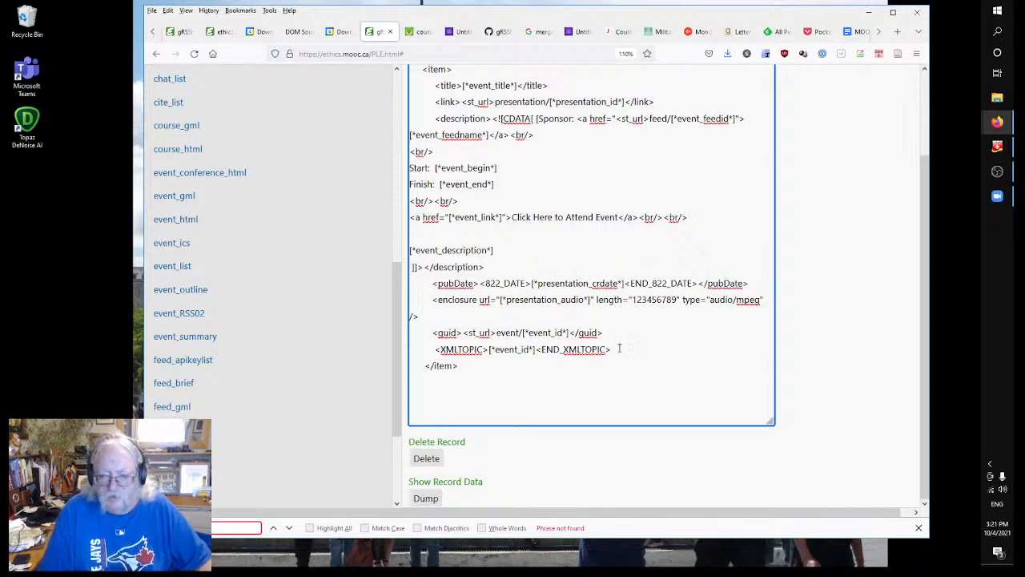
pyautogui.moveTo(619, 348); pyautogui.dragTo(318, 351)
pyautogui.press('BackSpace')
pyautogui.press('BackSpace')
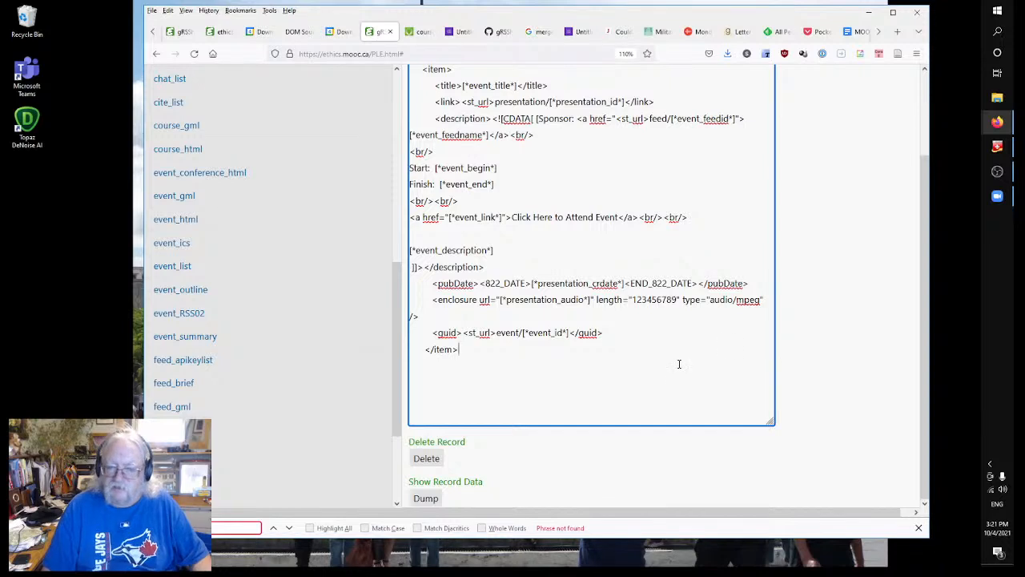
pyautogui.scroll(3, 585, 272)
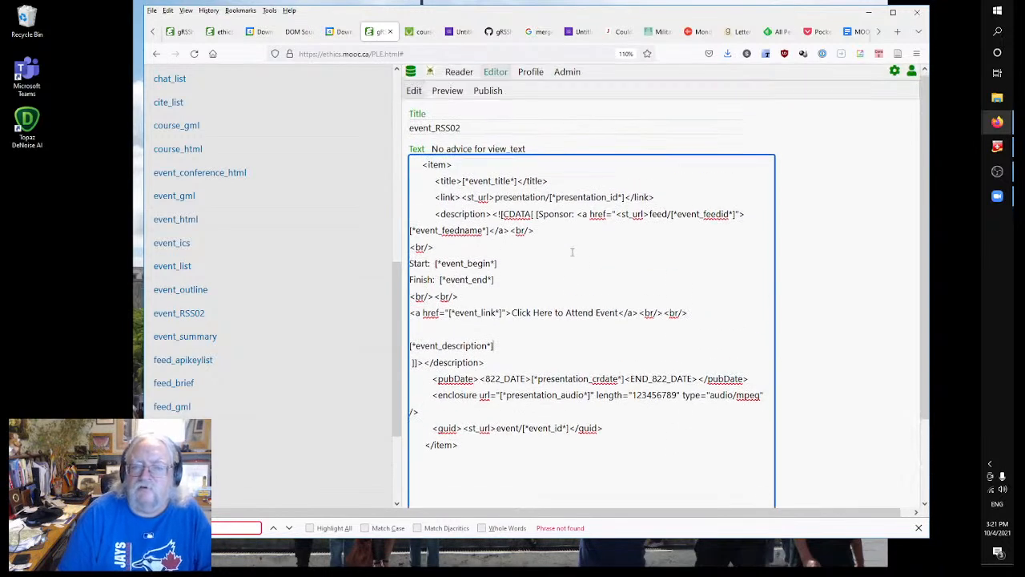
pyautogui.click(596, 290)
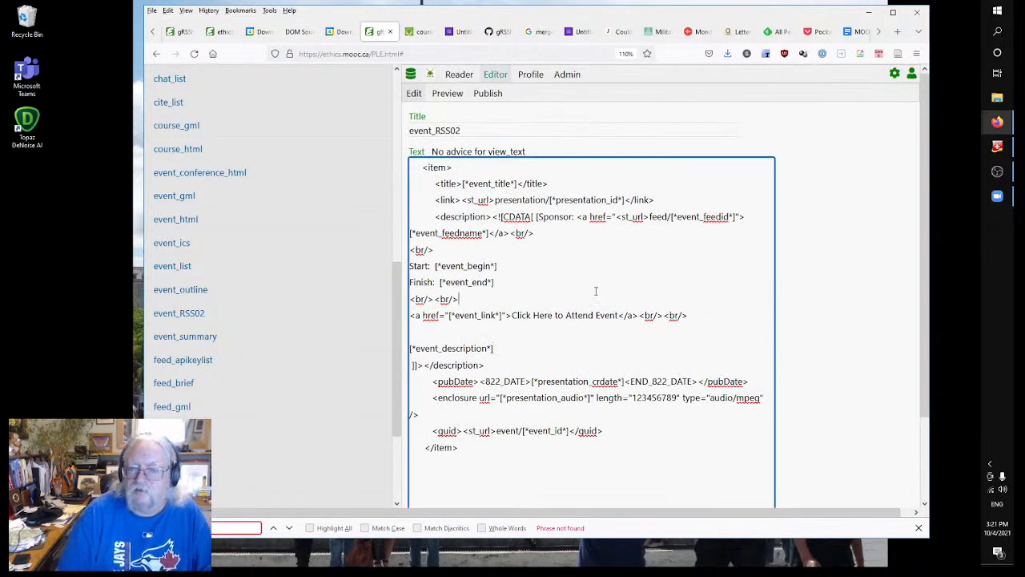
pyautogui.click(812, 291)
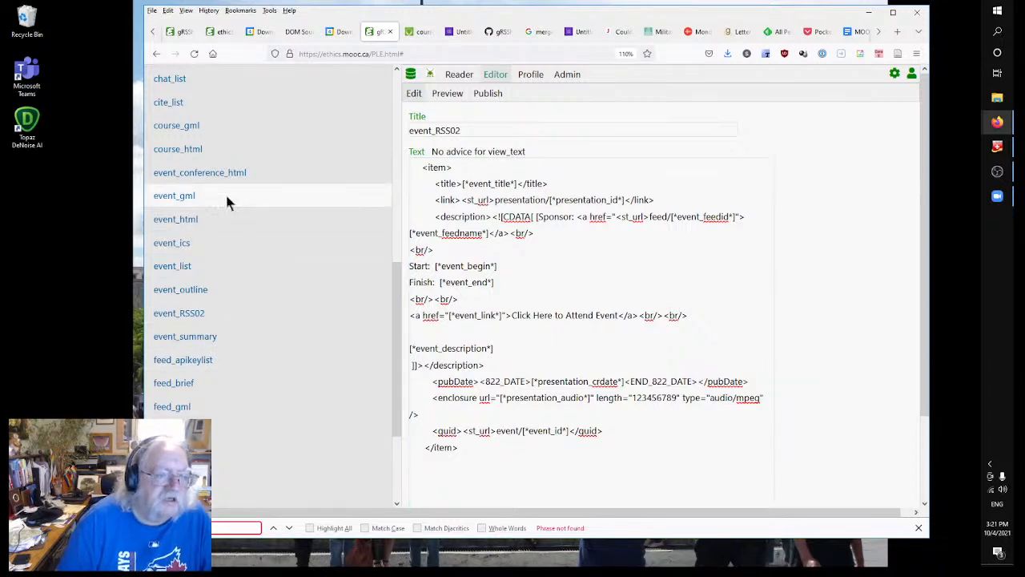
# Replace event_start with event_begin in the credits line of the event_conference_html view and save the view.
pyautogui.click(172, 172)
pyautogui.click(609, 282)
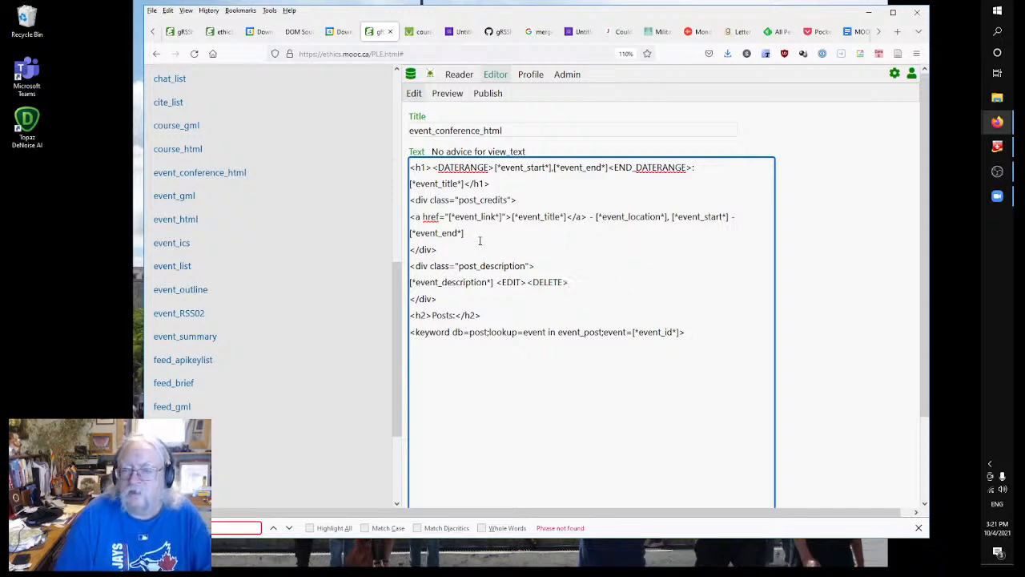
pyautogui.moveTo(706, 216); pyautogui.dragTo(724, 216)
pyautogui.write('begin')
pyautogui.click(877, 333)
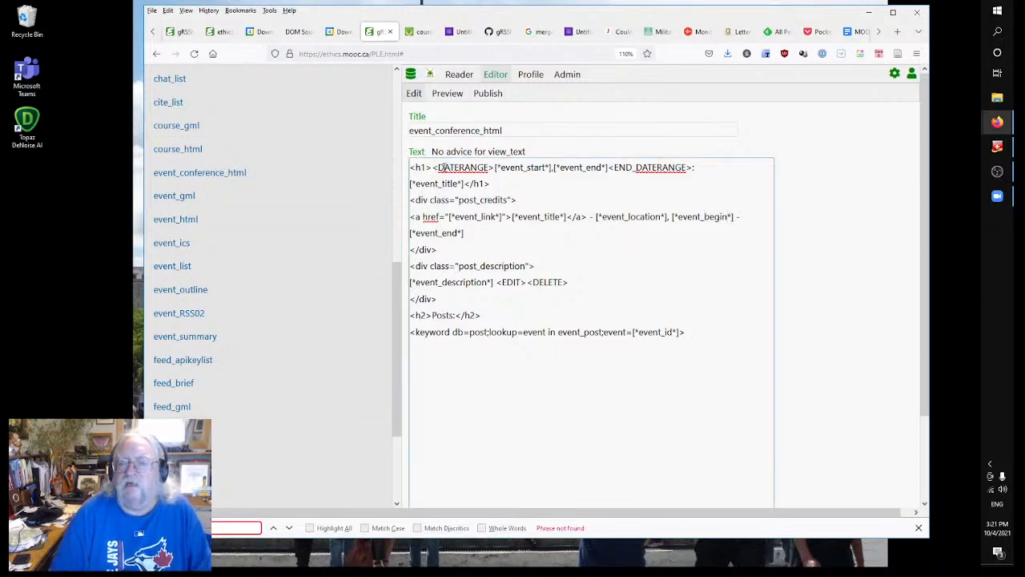
pyautogui.click(536, 199)
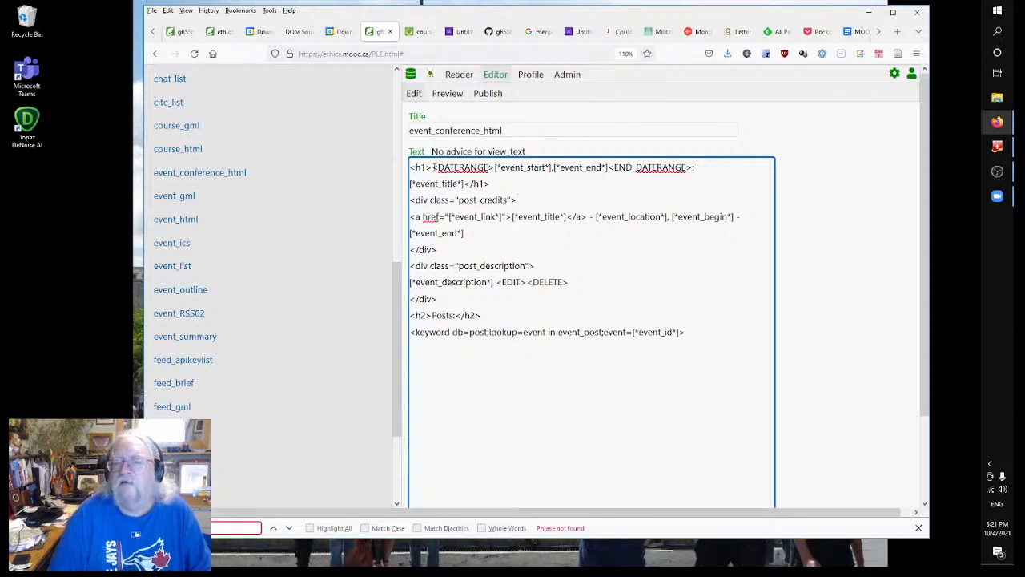
pyautogui.moveTo(433, 168); pyautogui.dragTo(494, 168)
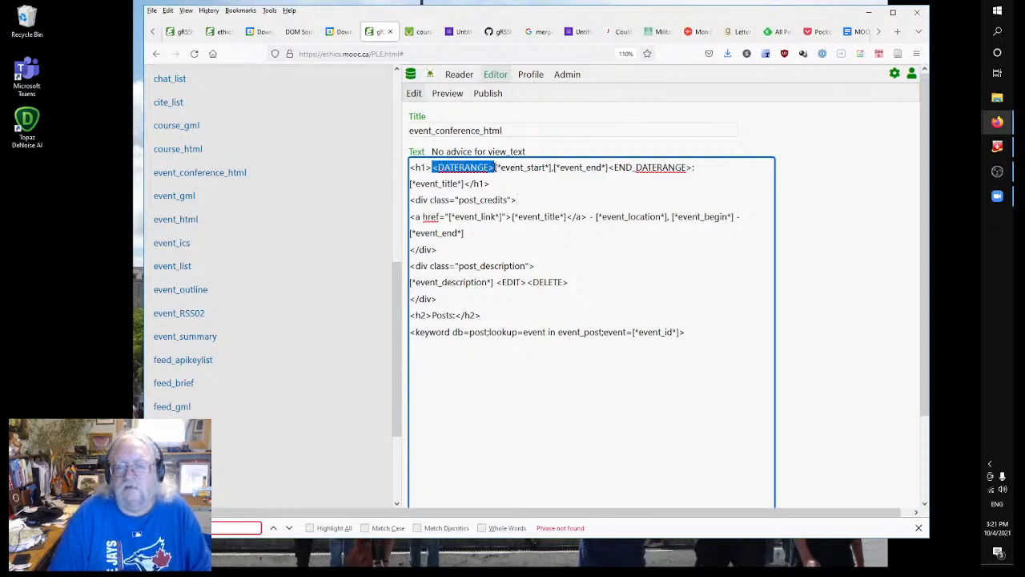
pyautogui.press('Delete')
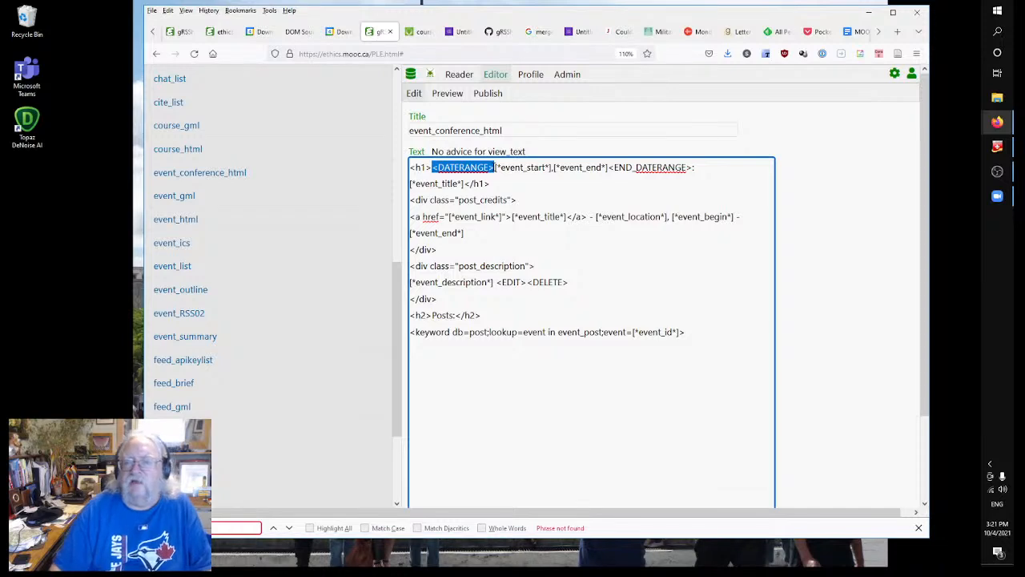
pyautogui.click(516, 303)
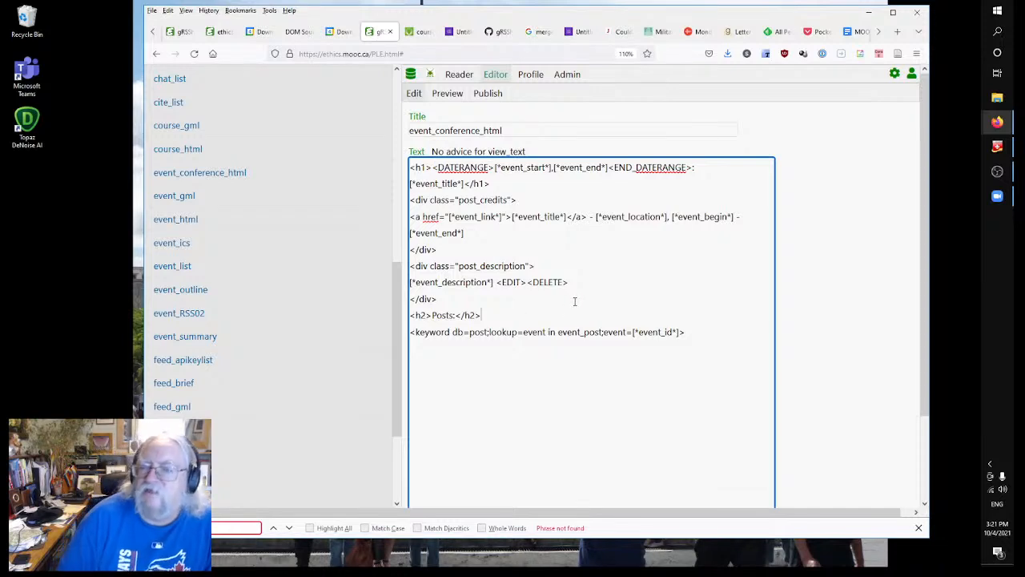
pyautogui.click(619, 288)
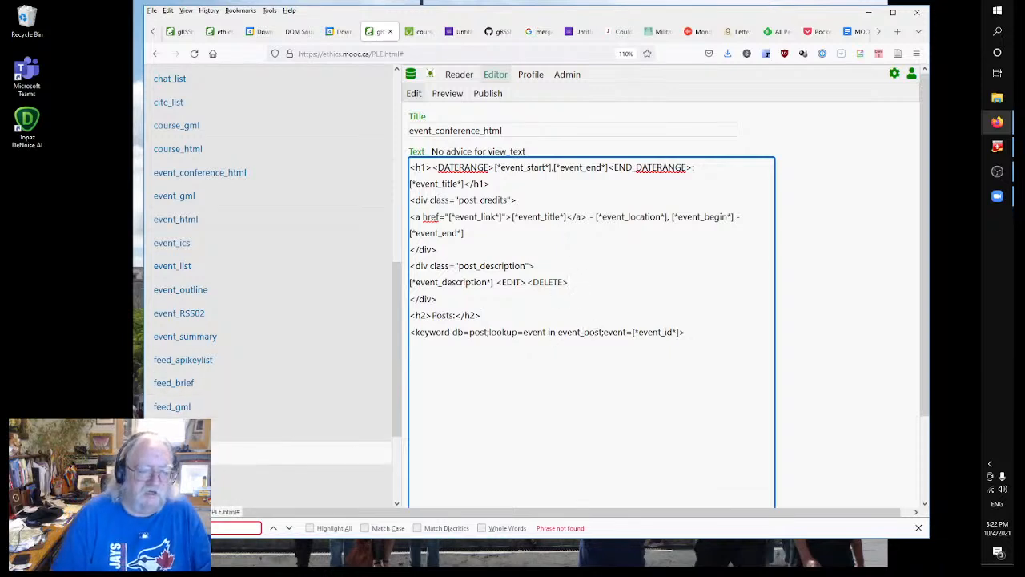
# Open the feed_json view and copy its entire template text.
pyautogui.click(176, 452)
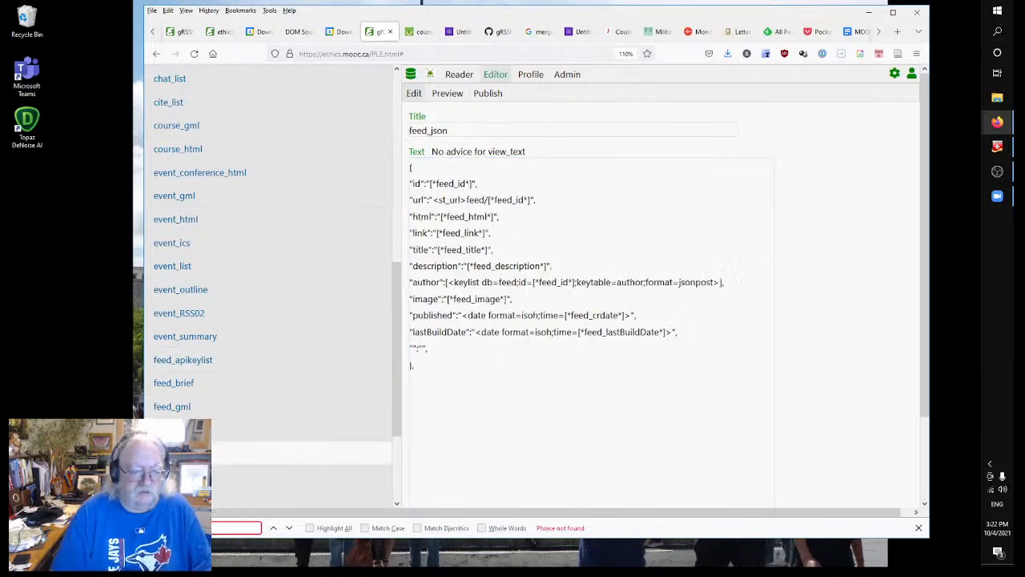
pyautogui.click(435, 367)
pyautogui.moveTo(434, 367); pyautogui.dragTo(366, 105)
pyautogui.hotkey('ctrl', 'c')
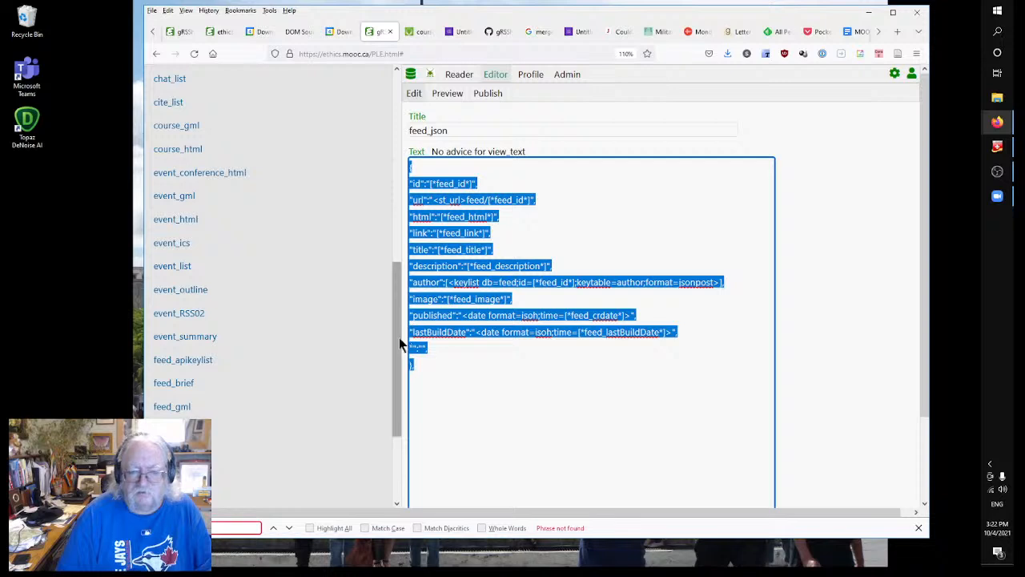
# Create a new view titled event_json and paste the copied feed_json template into its text.
pyautogui.moveTo(398, 337); pyautogui.dragTo(347, 106)
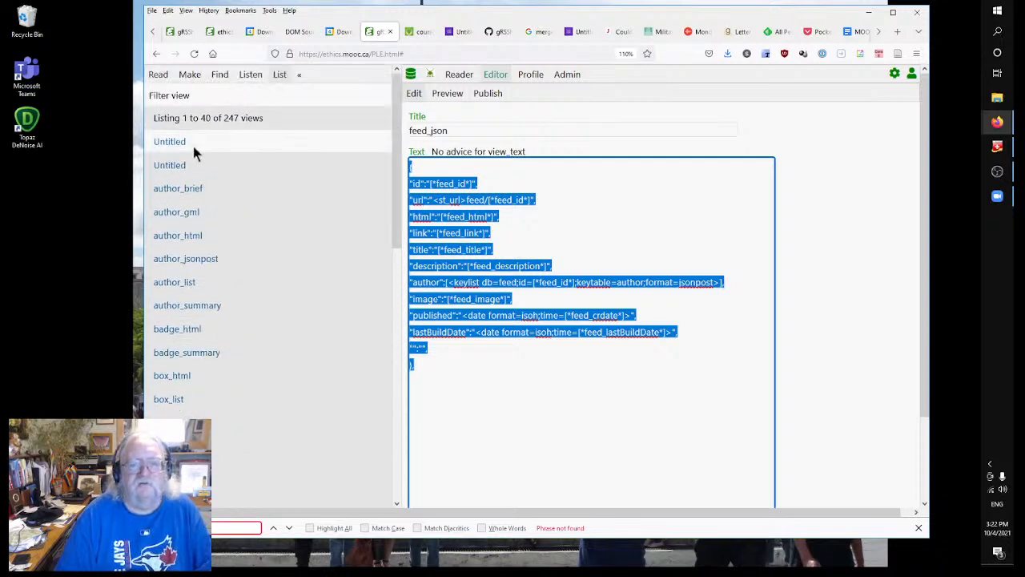
pyautogui.click(190, 75)
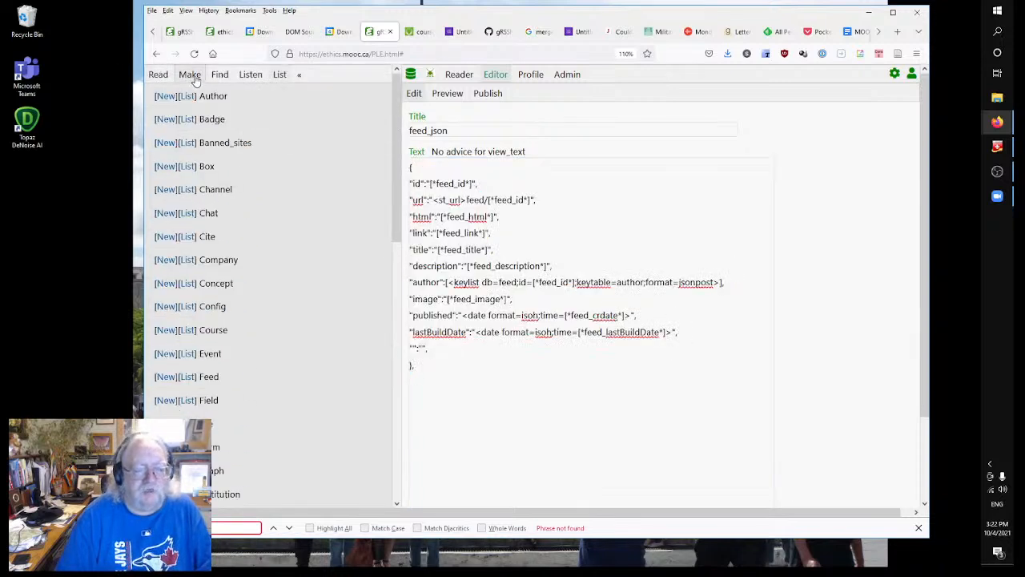
pyautogui.scroll(-10, 231, 380)
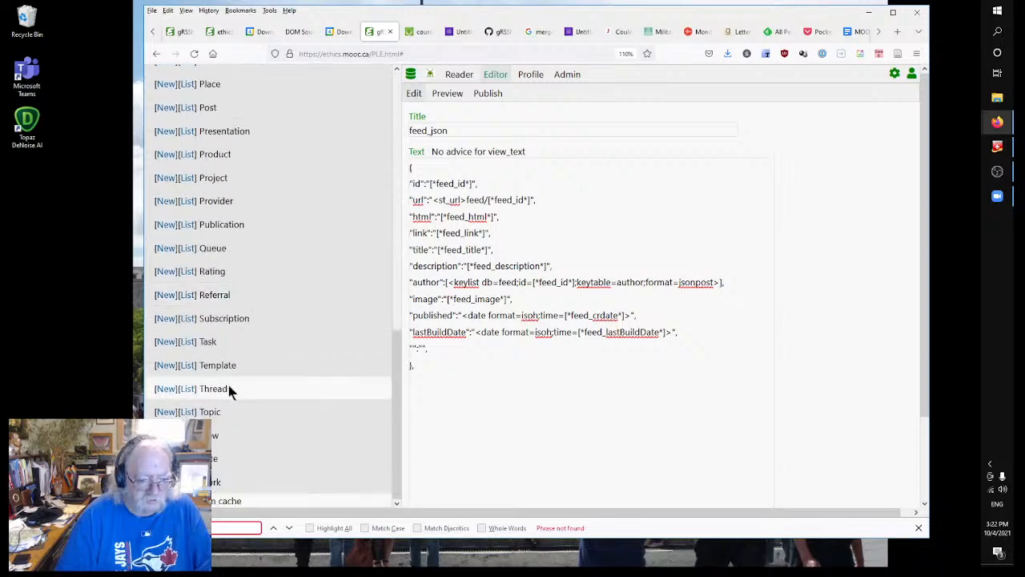
pyautogui.click(184, 434)
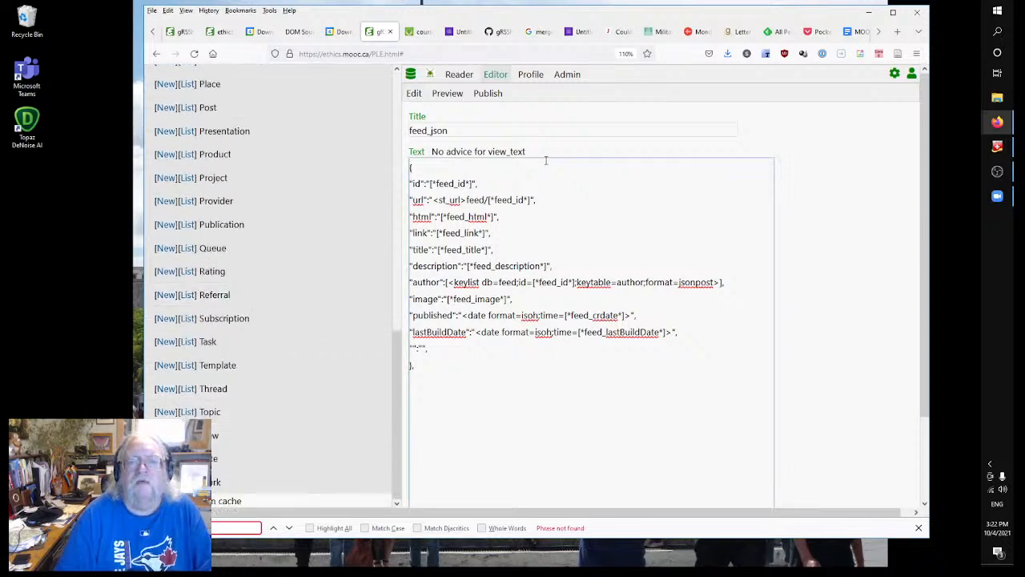
pyautogui.click(529, 132)
pyautogui.write('event_json')
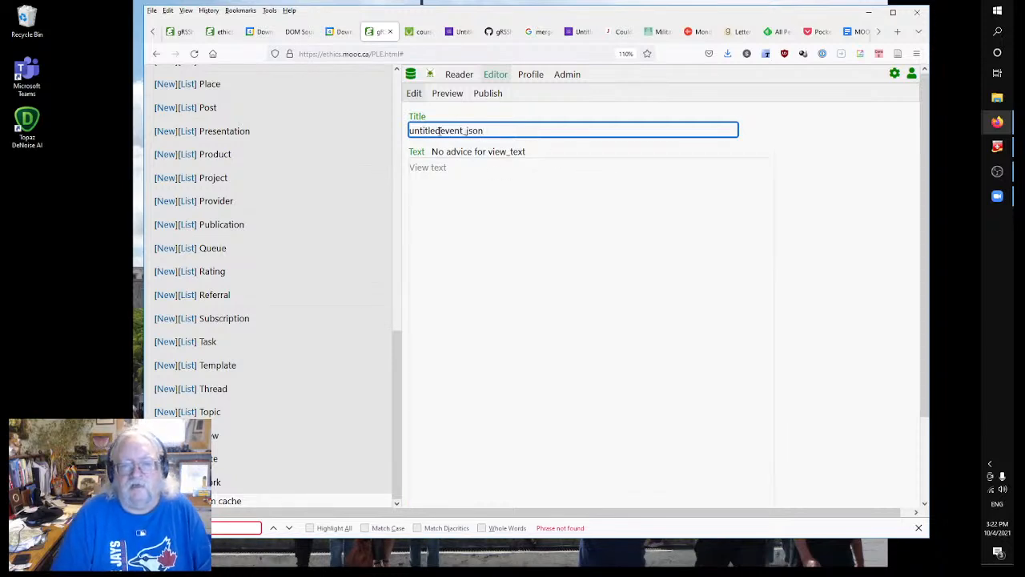
pyautogui.moveTo(440, 131); pyautogui.dragTo(341, 135)
pyautogui.press('BackSpace')
pyautogui.click(492, 192)
pyautogui.hotkey('ctrl', 'v')
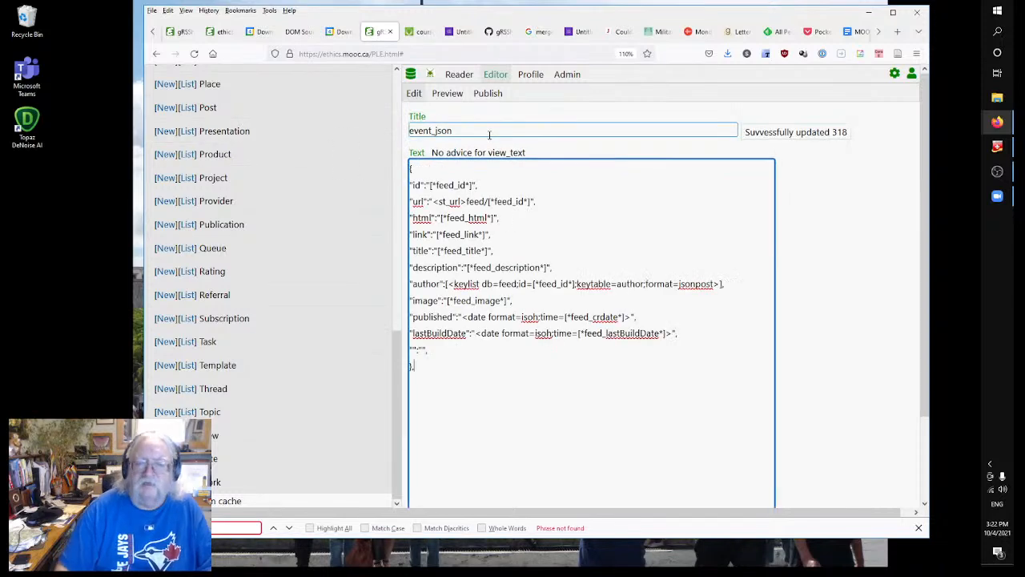
# Change the id line's field in the event_json view to [*event_id*].
pyautogui.moveTo(436, 185); pyautogui.dragTo(454, 185)
pyautogui.write('ev')
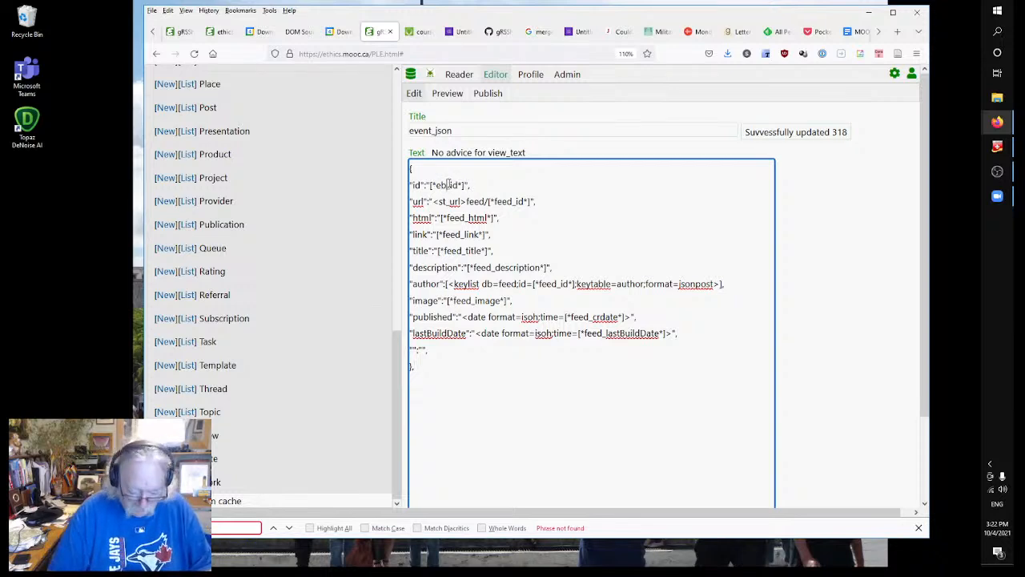
pyautogui.write('ent')
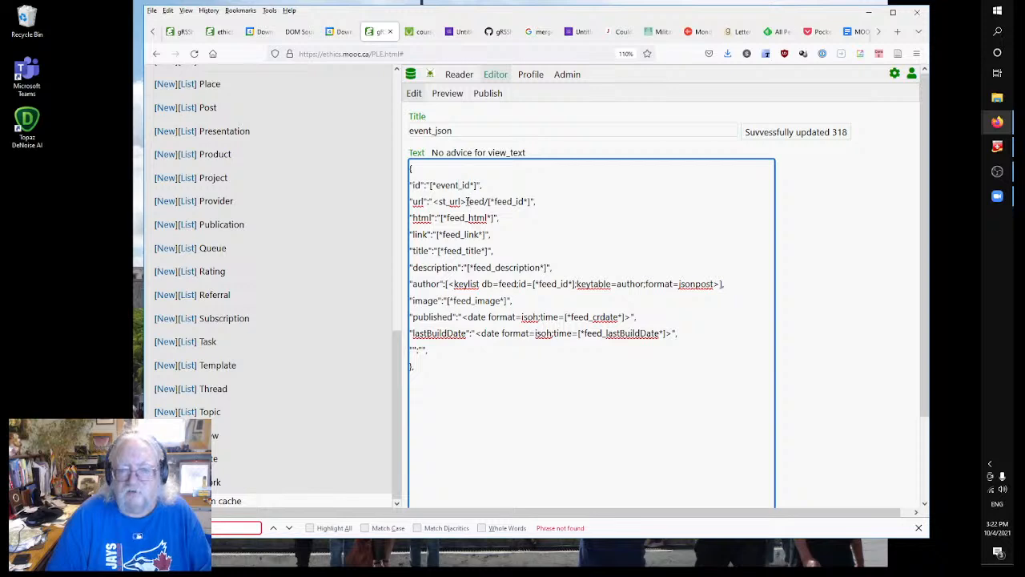
# Replace the url line's value in the event_json view with [*event_url*].
pyautogui.moveTo(467, 201); pyautogui.dragTo(485, 201)
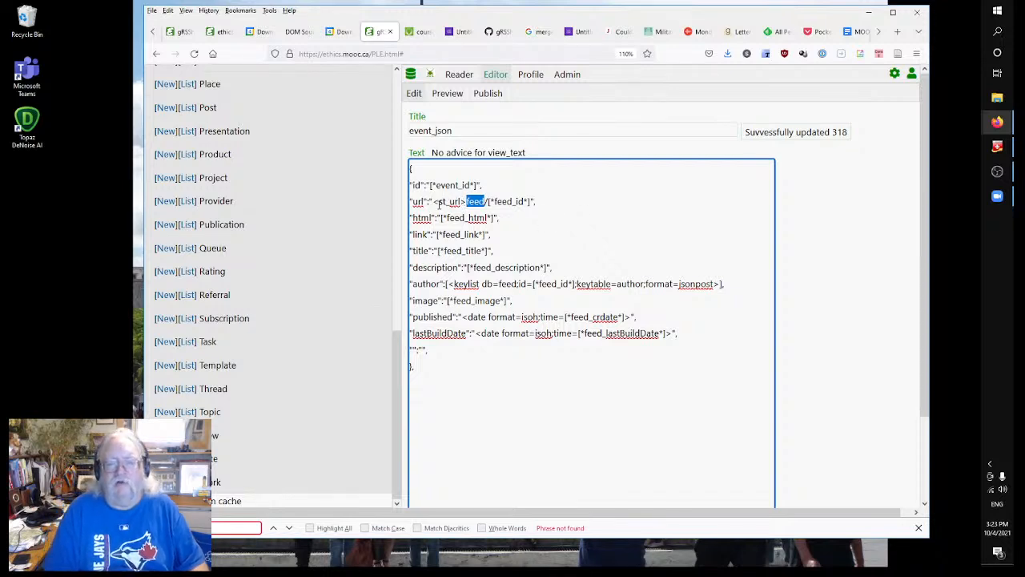
pyautogui.moveTo(433, 201); pyautogui.dragTo(532, 202)
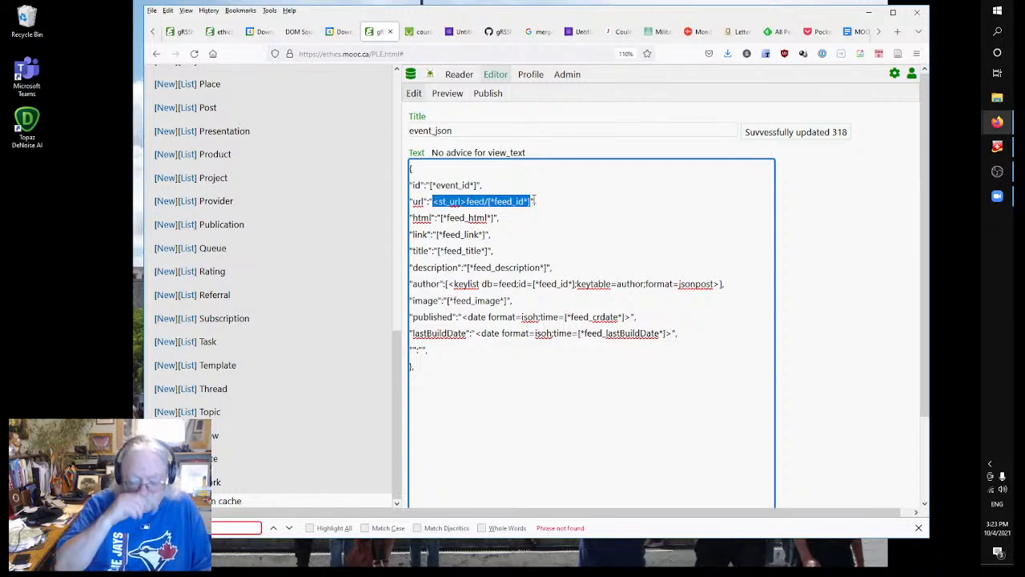
pyautogui.press('BackSpace')
pyautogui.write('[*event_u')
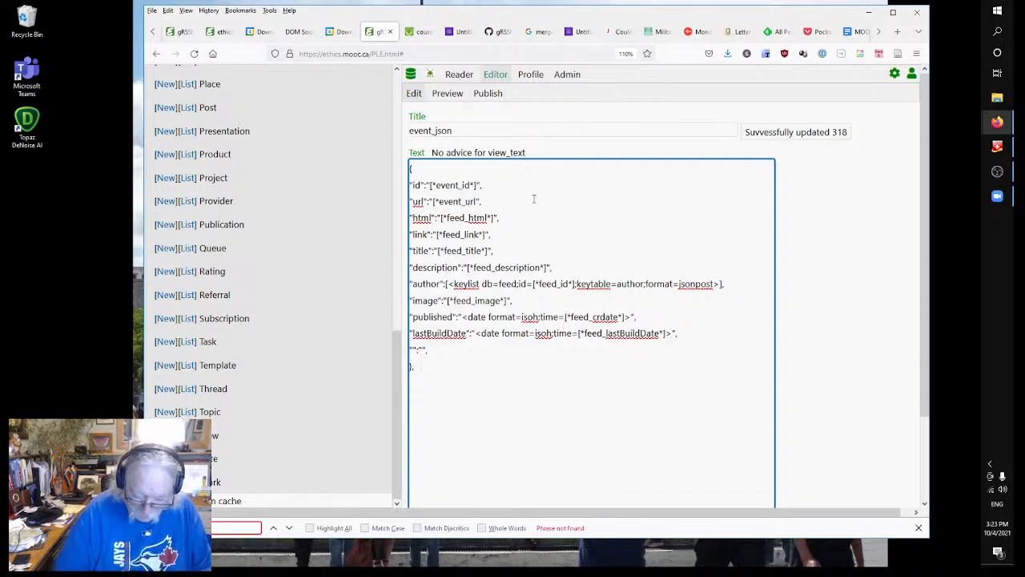
pyautogui.write('rl*')
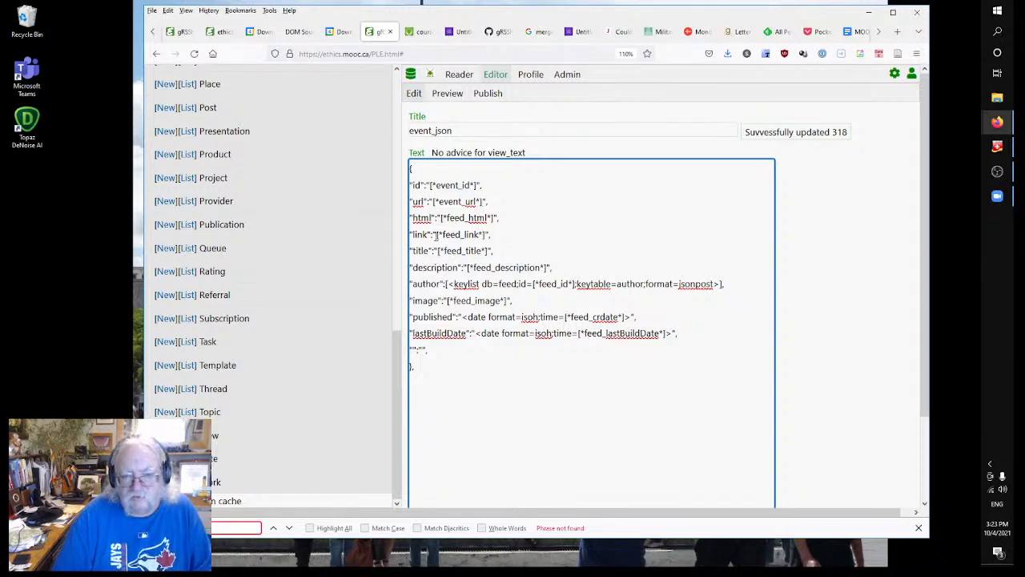
# Replace the link line's [*feed_link*] value with <st_url>event/[*event_id*].
pyautogui.write('<st_u')
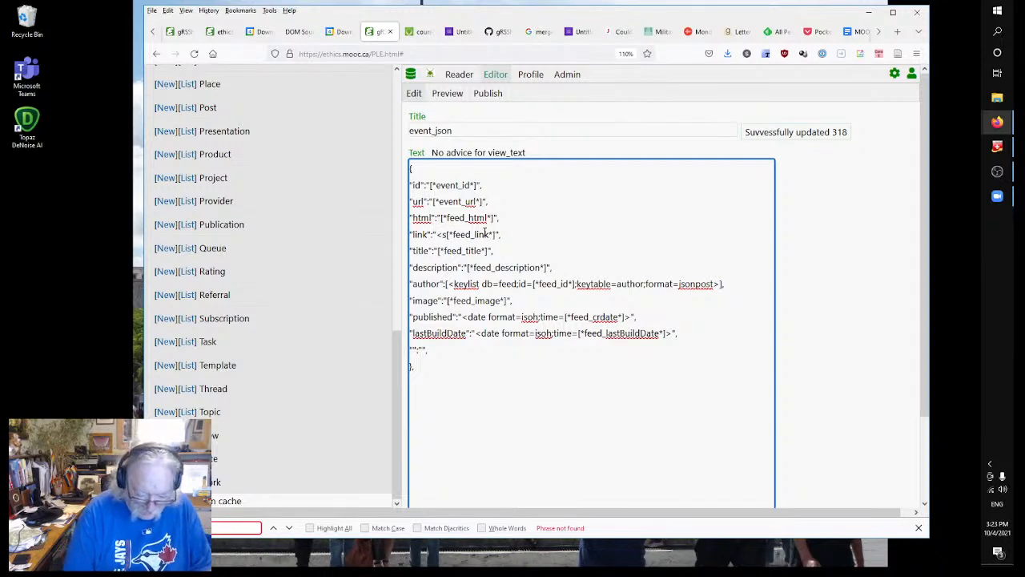
pyautogui.write('rl')
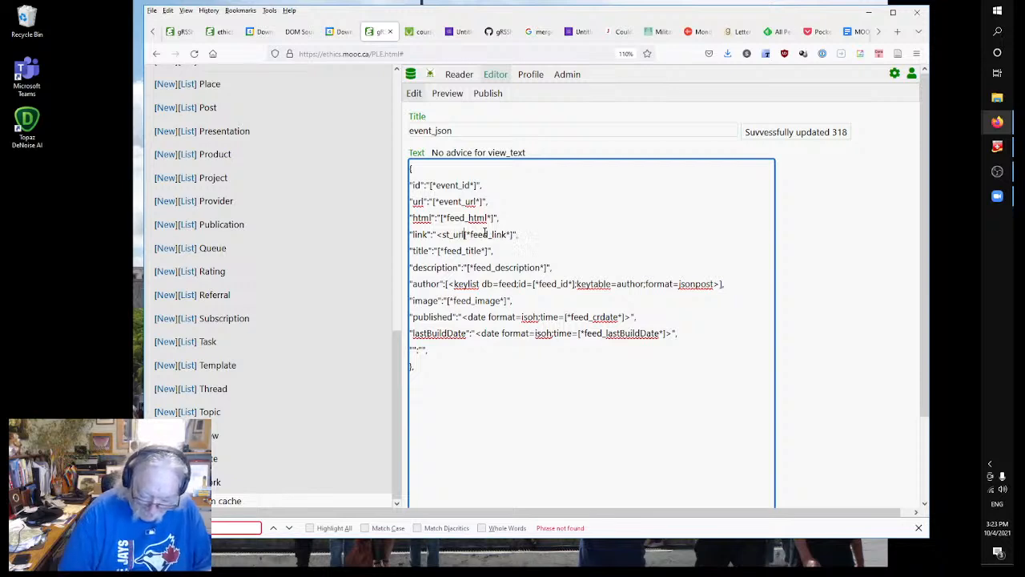
pyautogui.write('>event/')
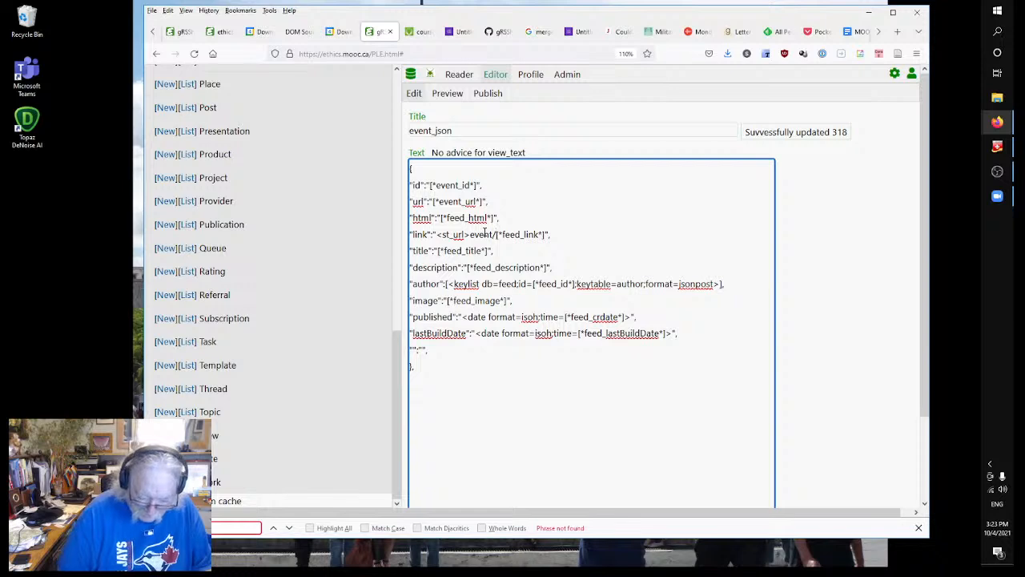
pyautogui.write('[*event_')
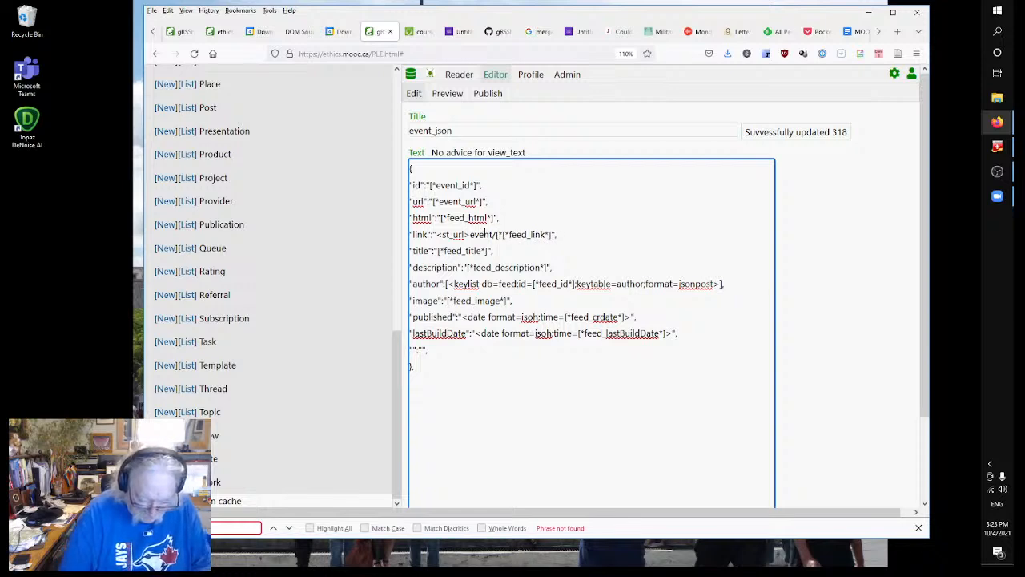
pyautogui.write('id')
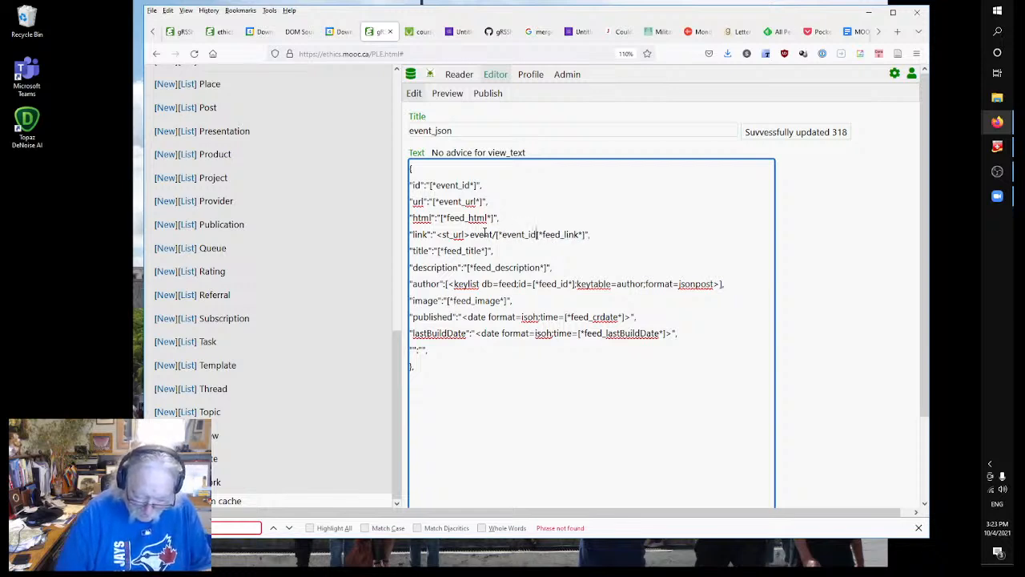
pyautogui.write('*]')
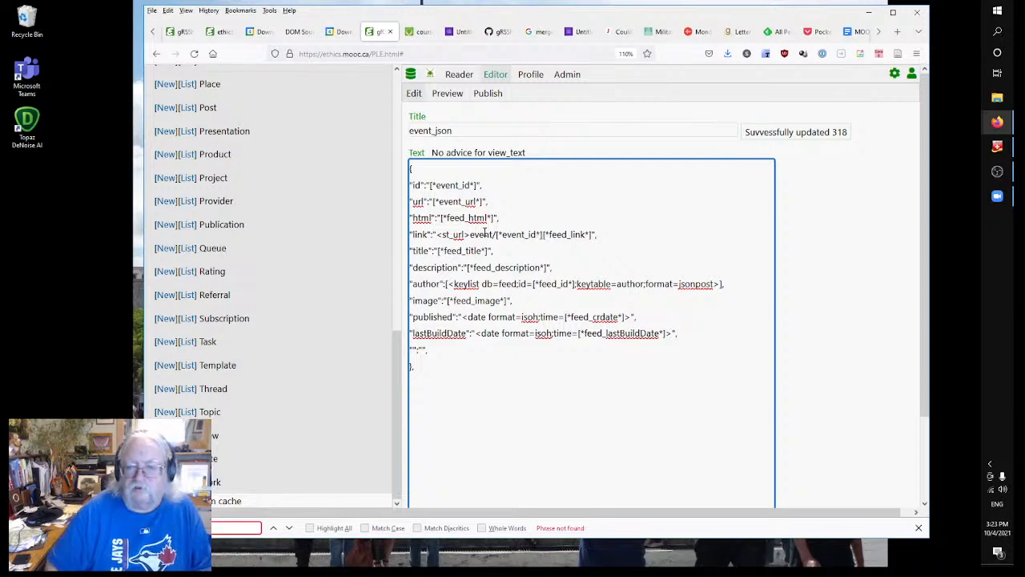
pyautogui.hotkey('shift', 'Right')
pyautogui.hotkey('shift', 'Right')
pyautogui.hotkey('shift', 'Right')
pyautogui.hotkey('shift', 'Right')
pyautogui.hotkey('shift', 'Right')
pyautogui.hotkey('shift', 'Right')
pyautogui.hotkey('shift', 'Right')
pyautogui.hotkey('shift', 'Right')
pyautogui.hotkey('shift', 'Right')
pyautogui.hotkey('shift', 'Right')
pyautogui.hotkey('shift', 'Right')
pyautogui.hotkey('shift', 'Right')
pyautogui.hotkey('shift', 'Right')
pyautogui.press('BackSpace')
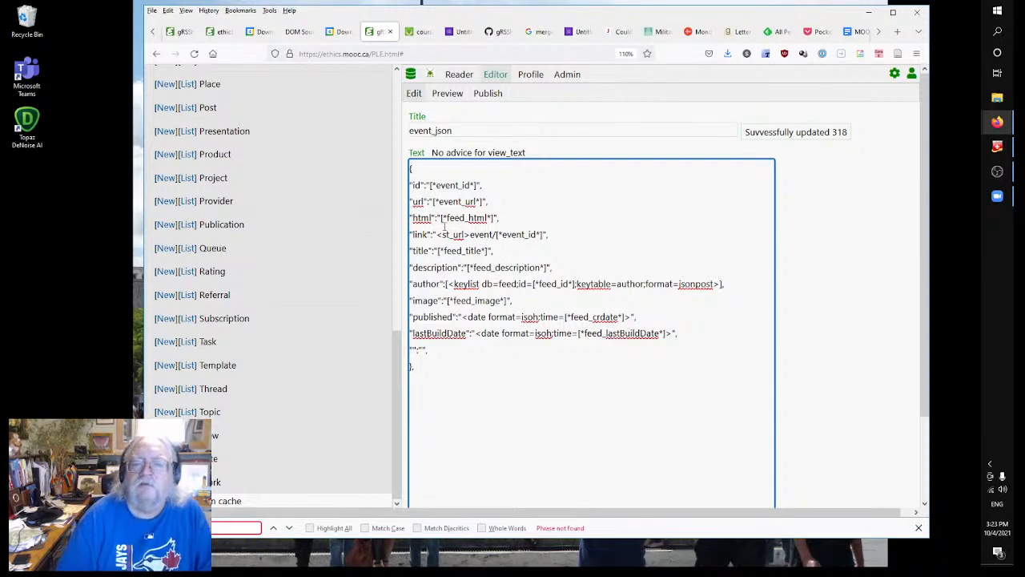
# Move the link line's value into the html line in place of [*feed_html*], emptying the link value.
pyautogui.moveTo(436, 233); pyautogui.dragTo(545, 234)
pyautogui.hotkey('ctrl', 'c')
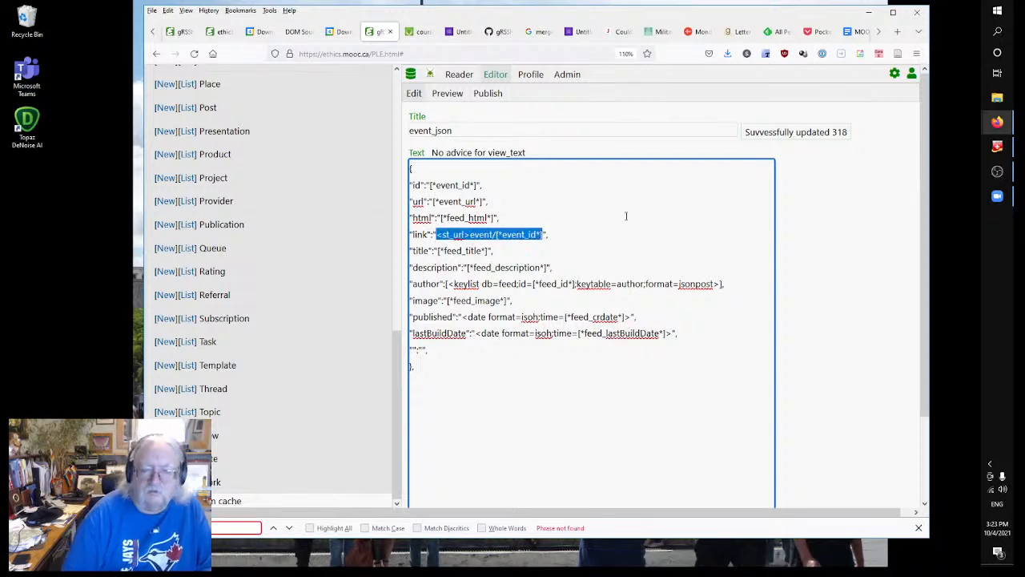
pyautogui.moveTo(439, 218); pyautogui.dragTo(494, 217)
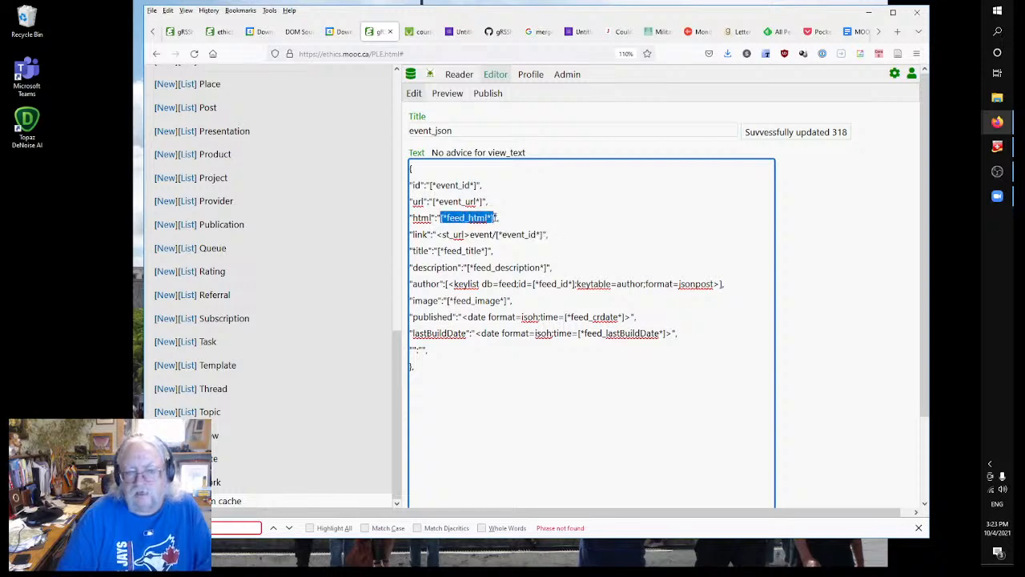
pyautogui.hotkey('ctrl', 'v')
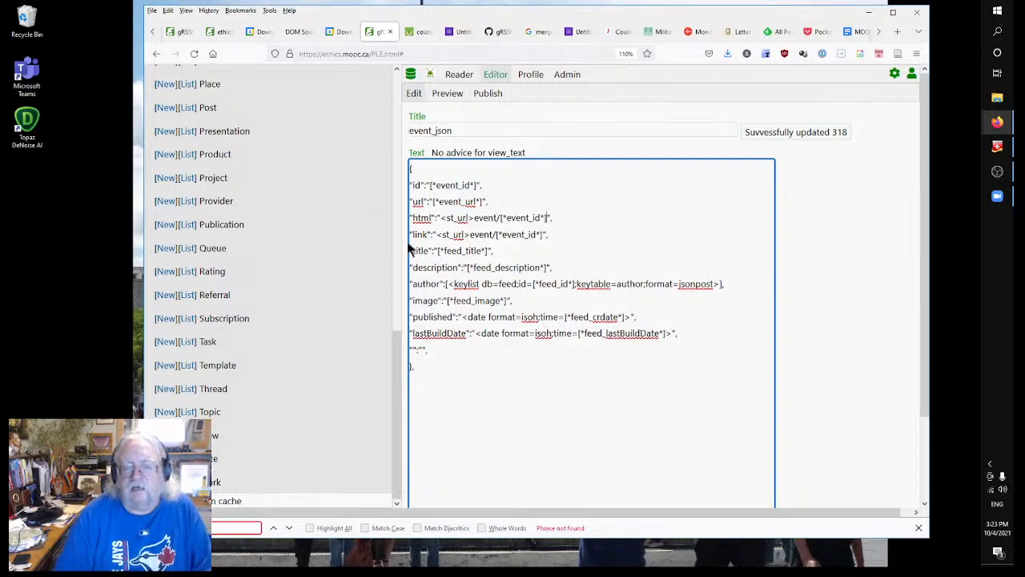
pyautogui.moveTo(437, 234); pyautogui.dragTo(543, 238)
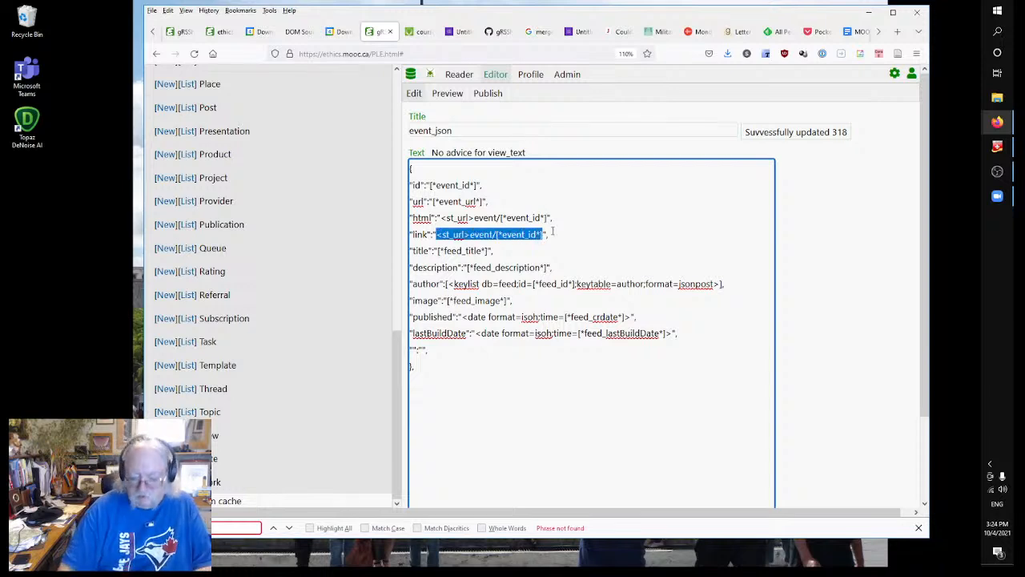
pyautogui.press('Delete')
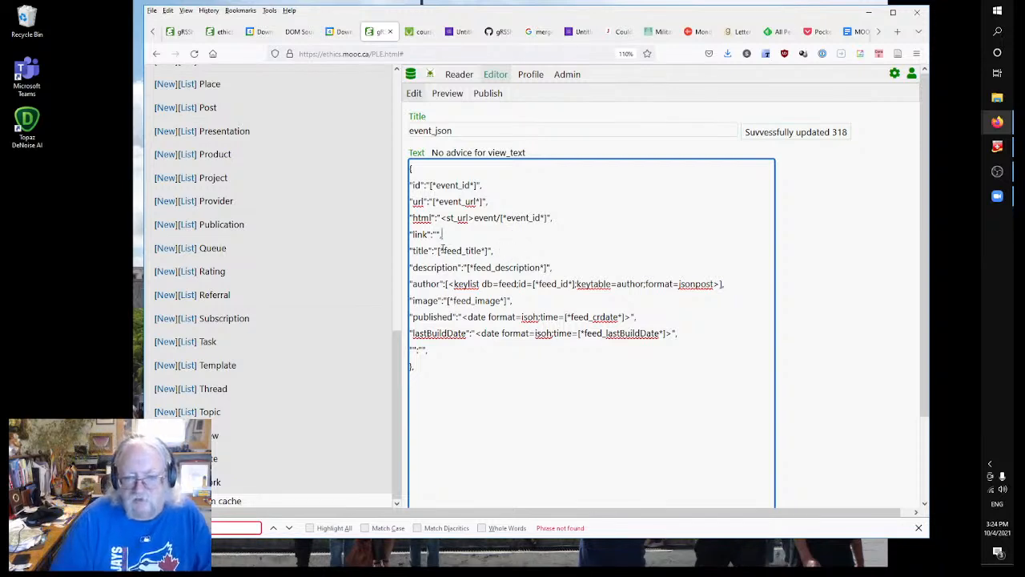
# Change the title and description fields in the event_json view to [*event_title*] and [*event_description*].
pyautogui.moveTo(443, 249); pyautogui.dragTo(463, 250)
pyautogui.write('event')
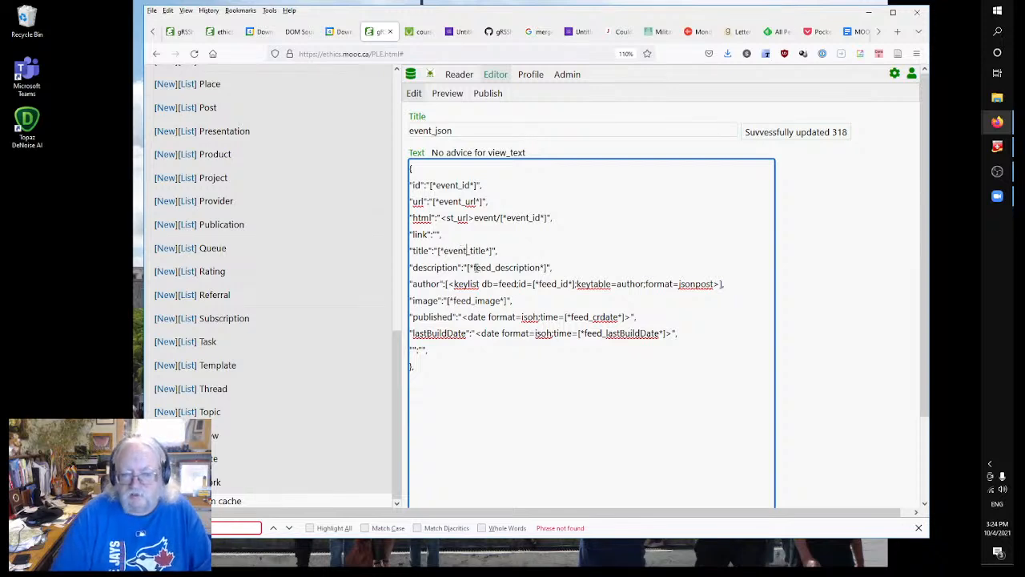
pyautogui.moveTo(472, 268); pyautogui.dragTo(492, 267)
pyautogui.write('event')
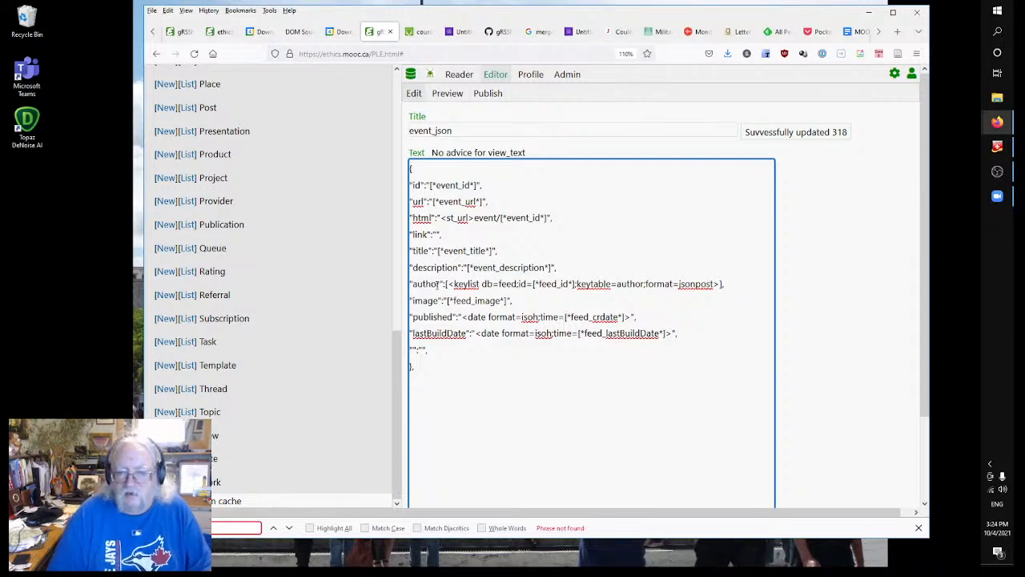
# Change the author line's keylist in the event_json view to use db=event and id=[*event_id*].
pyautogui.moveTo(498, 283); pyautogui.dragTo(518, 283)
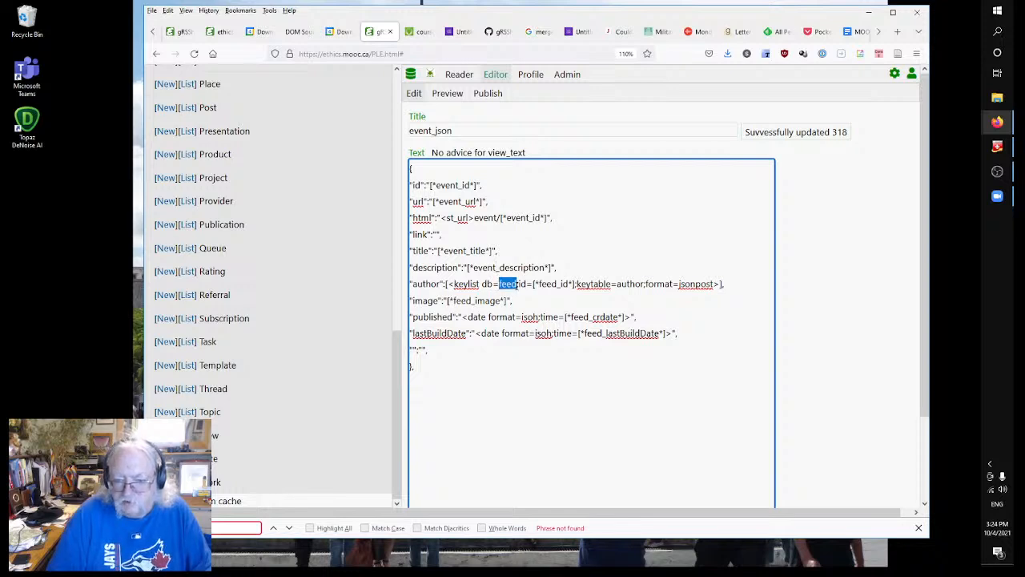
pyautogui.write('event;')
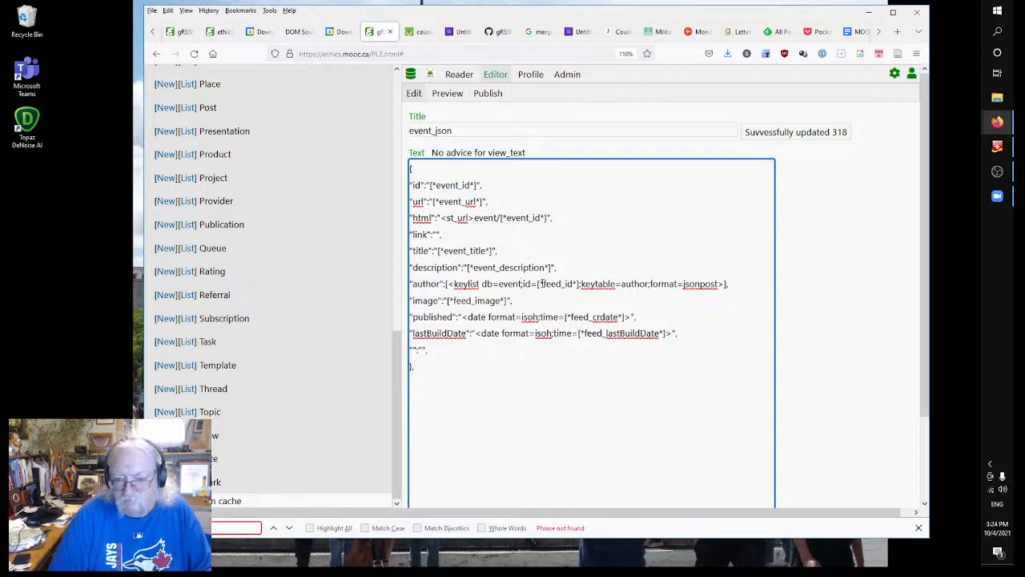
pyautogui.moveTo(543, 284); pyautogui.dragTo(563, 283)
pyautogui.write('event')
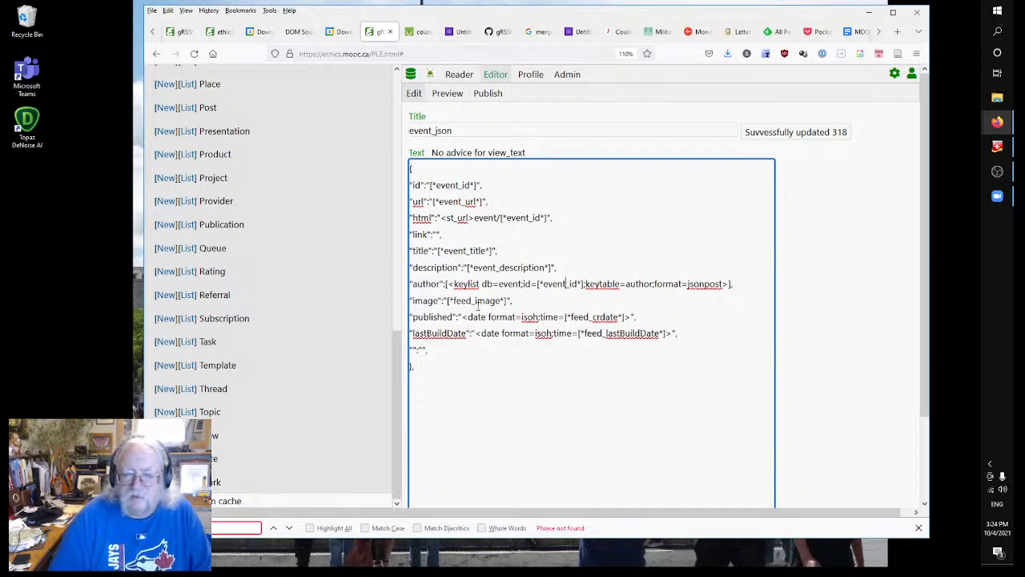
# Change the image field to [*event_image*] and the published line's time value to [*event_crdate*] in the event_json view.
pyautogui.moveTo(453, 300); pyautogui.dragTo(472, 300)
pyautogui.write('event')
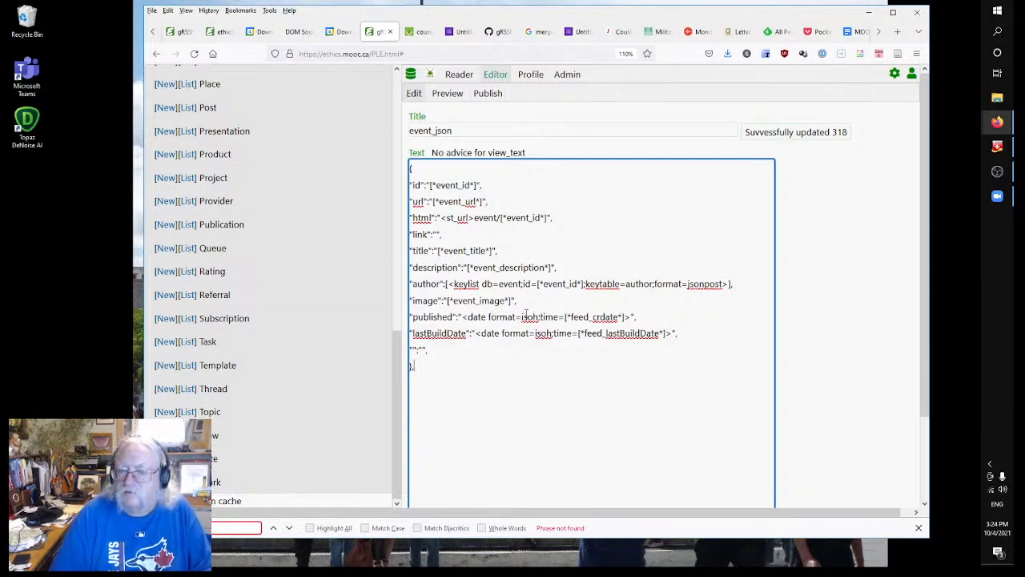
pyautogui.moveTo(570, 316); pyautogui.dragTo(590, 317)
pyautogui.write('event')
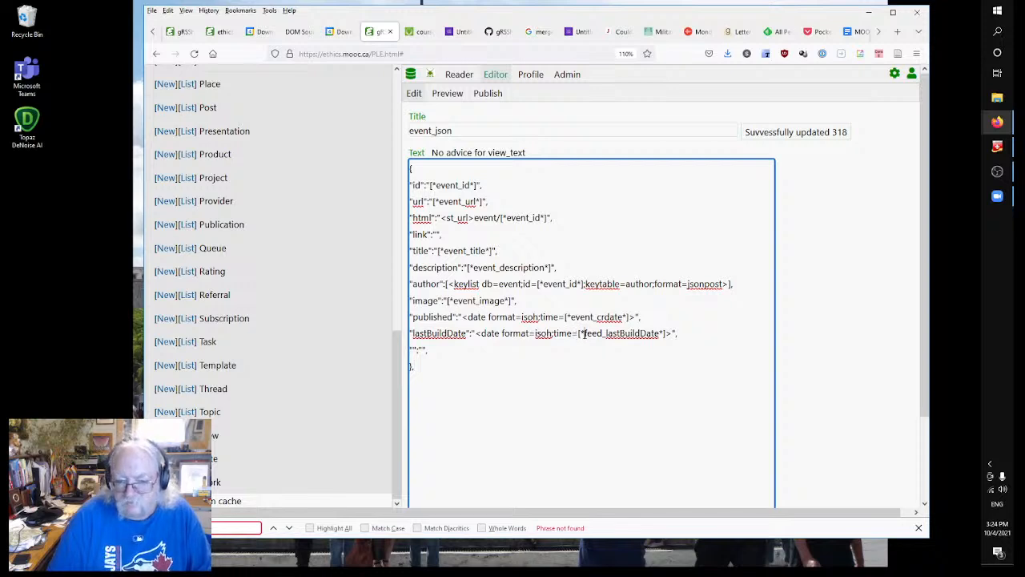
# Delete the whole lastBuildDate line from the event_json view and commit the edited text.
pyautogui.moveTo(585, 333); pyautogui.dragTo(602, 333)
pyautogui.moveTo(691, 335); pyautogui.dragTo(396, 333)
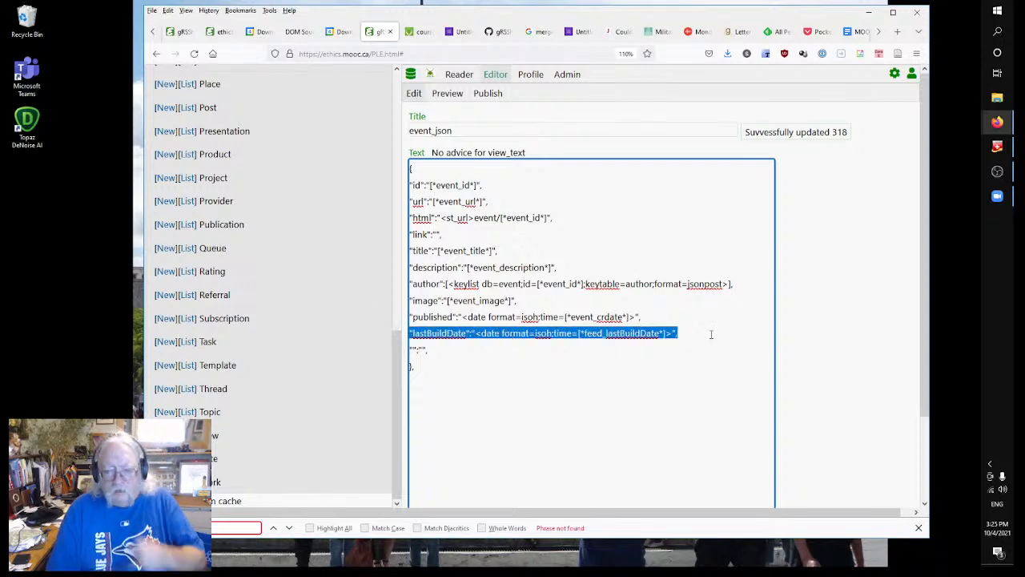
pyautogui.press('BackSpace')
pyautogui.press('BackSpace')
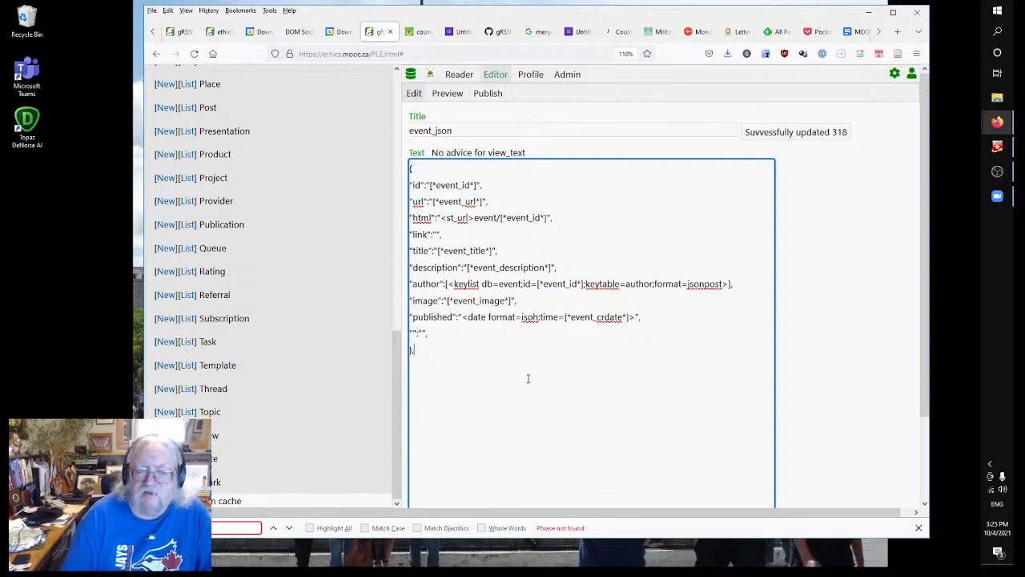
pyautogui.click(787, 379)
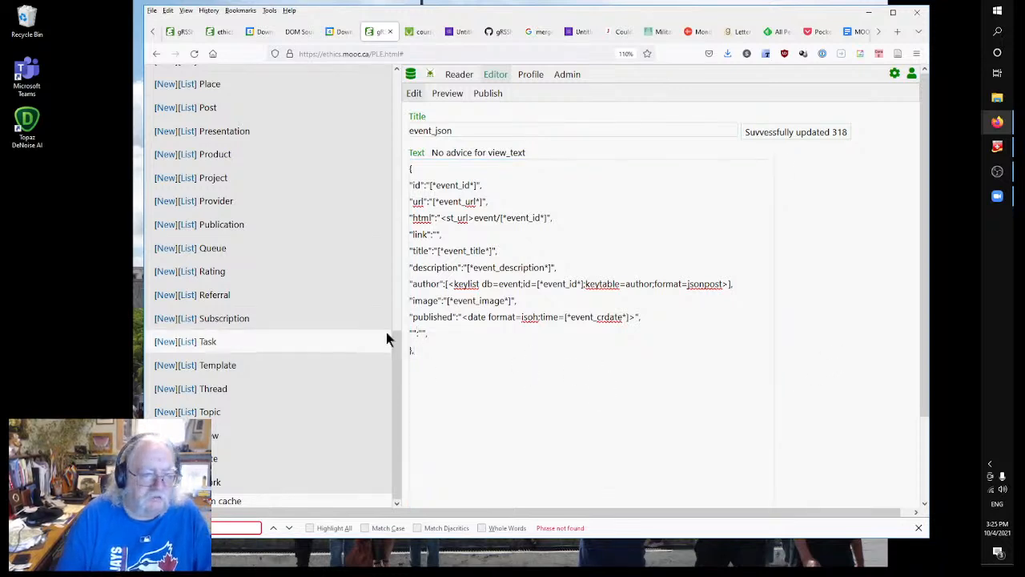
pyautogui.scroll(6, 293, 200)
pyautogui.scroll(3, 291, 206)
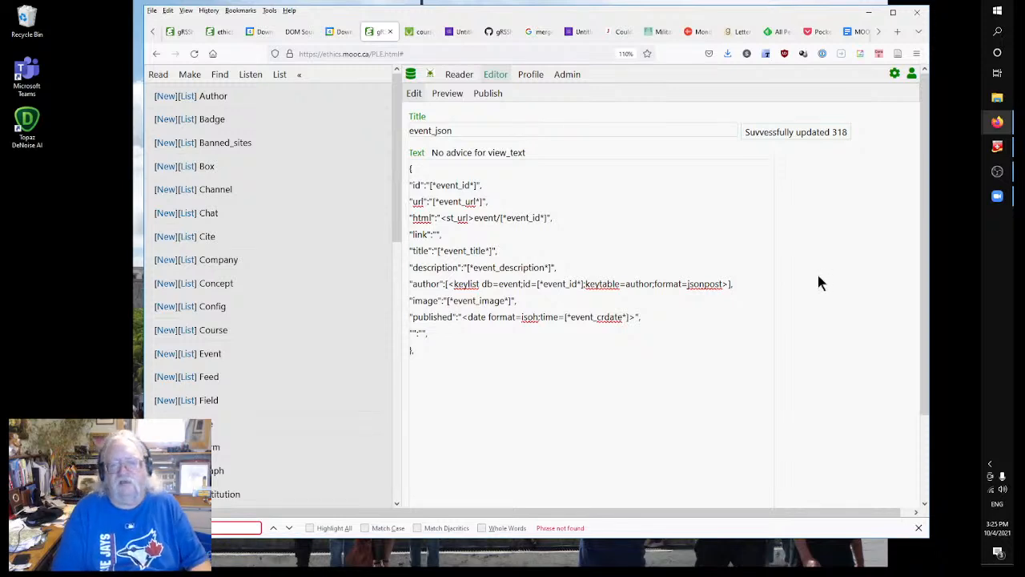
pyautogui.click(601, 232)
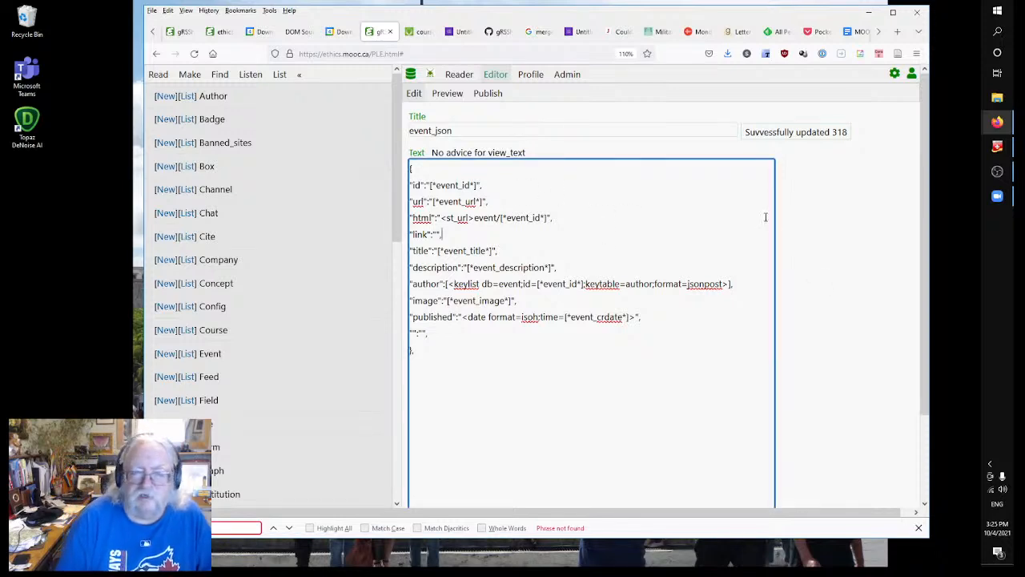
pyautogui.click(801, 247)
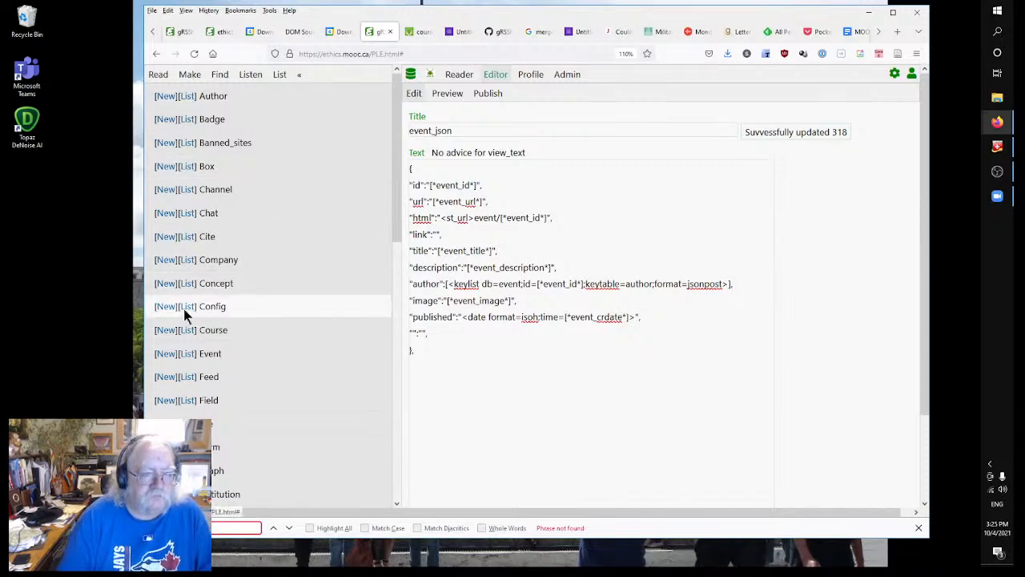
# Reload the live Course Activities page to check its event listing, and return to the view editor.
pyautogui.click(221, 32)
pyautogui.rightClick(487, 226)
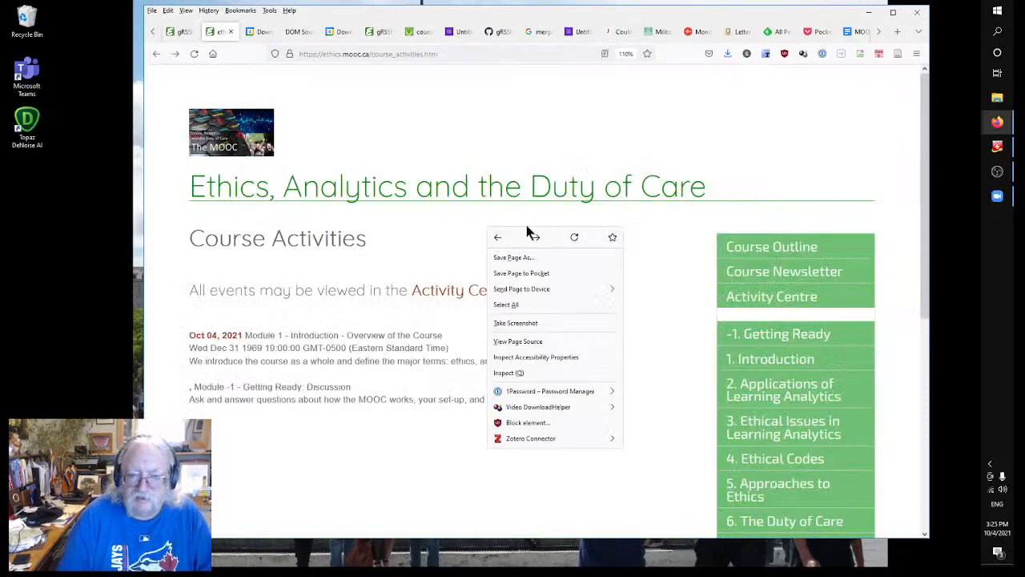
pyautogui.click(574, 238)
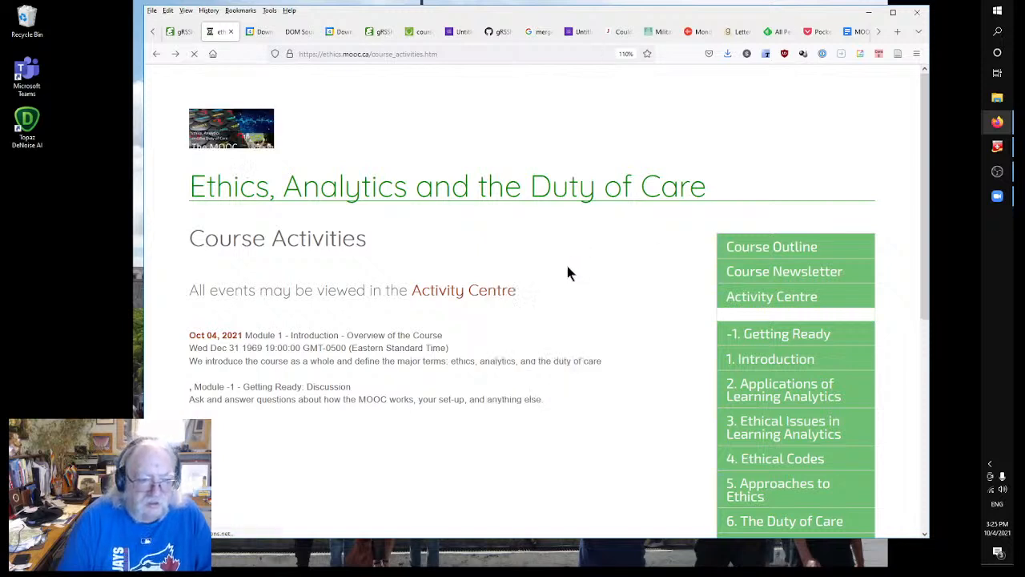
pyautogui.click(376, 32)
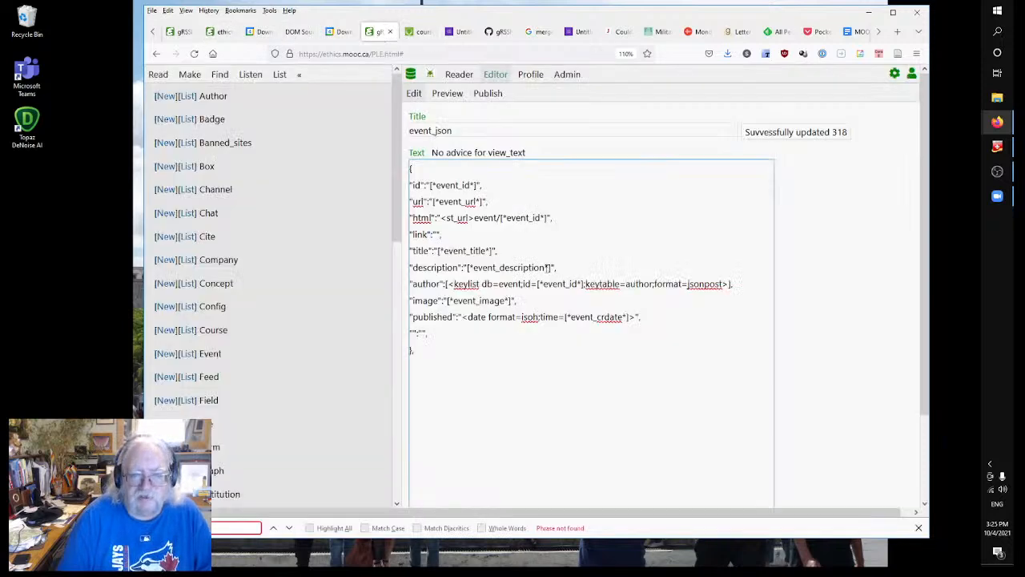
# Open the Course Activities page record from the list of pages for editing.
pyautogui.click(190, 74)
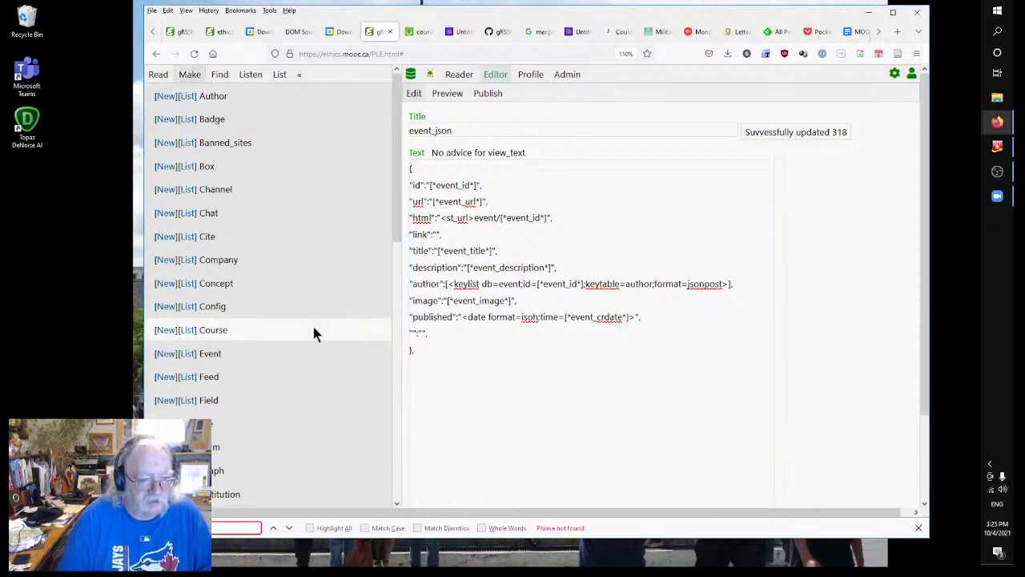
pyautogui.scroll(-6, 234, 361)
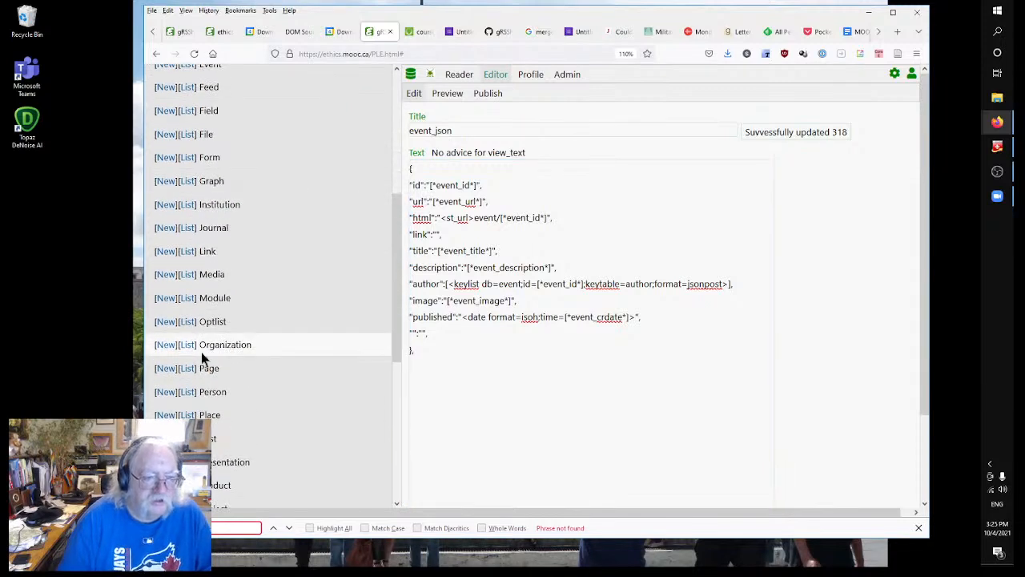
pyautogui.click(191, 376)
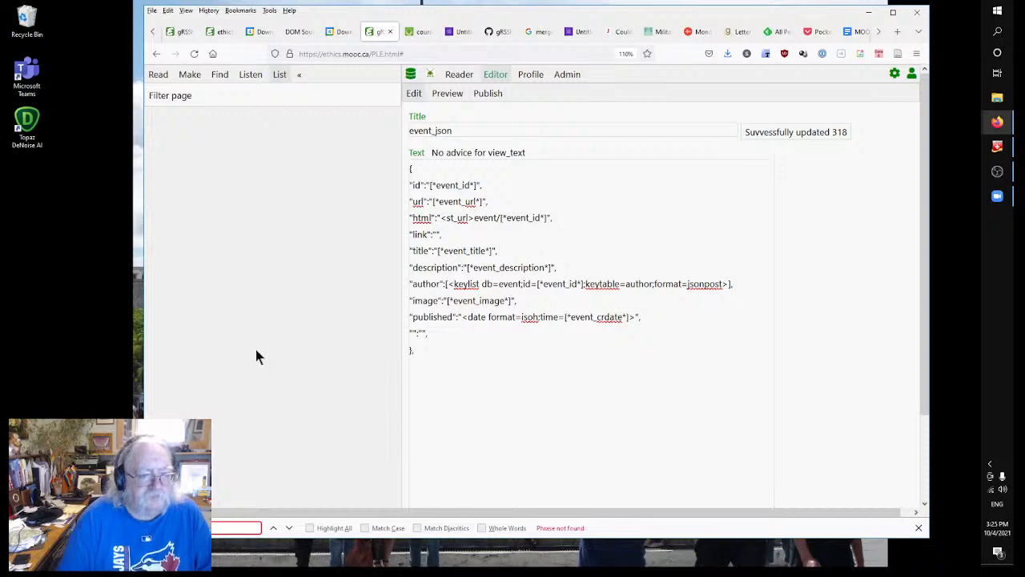
pyautogui.scroll(-5, 240, 352)
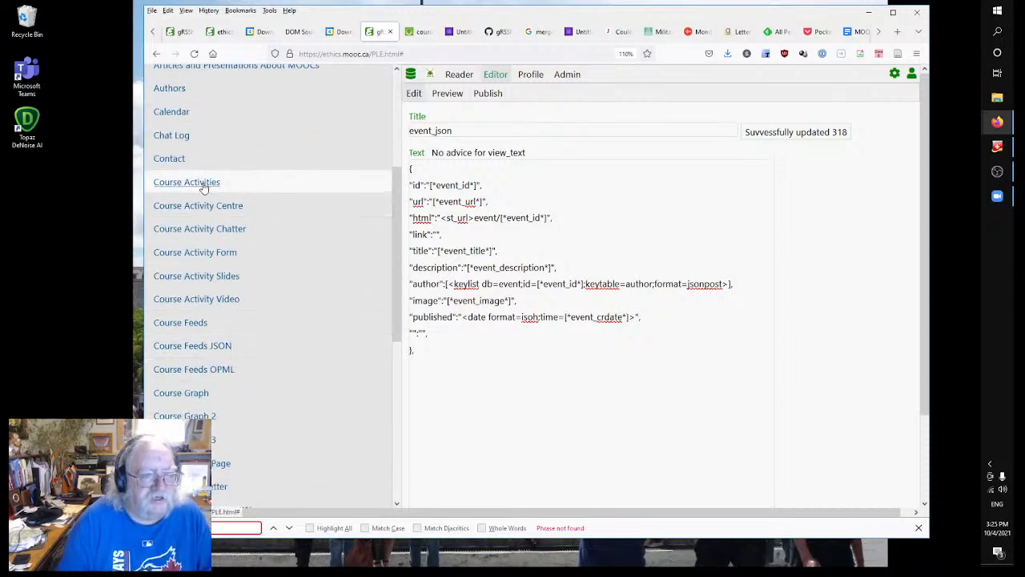
pyautogui.click(314, 192)
pyautogui.click(822, 271)
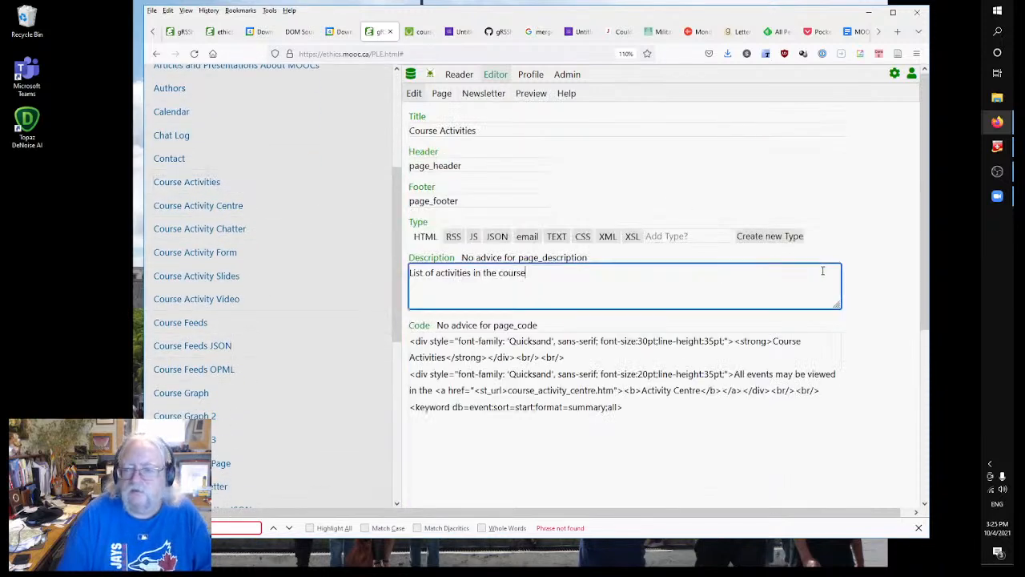
pyautogui.click(856, 225)
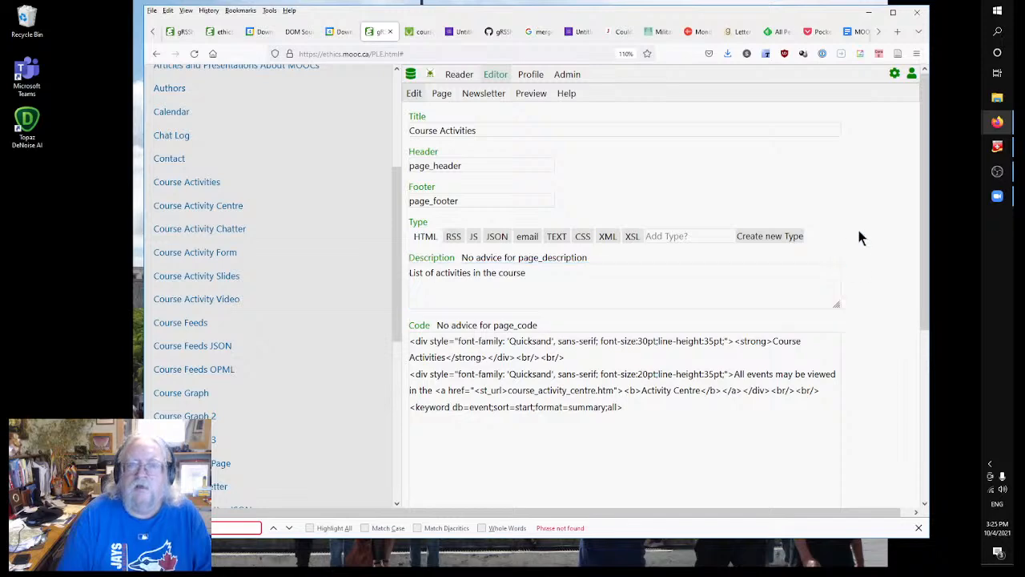
# Publish the Course Activities page and reload its live version to check the event dates.
pyautogui.click(435, 96)
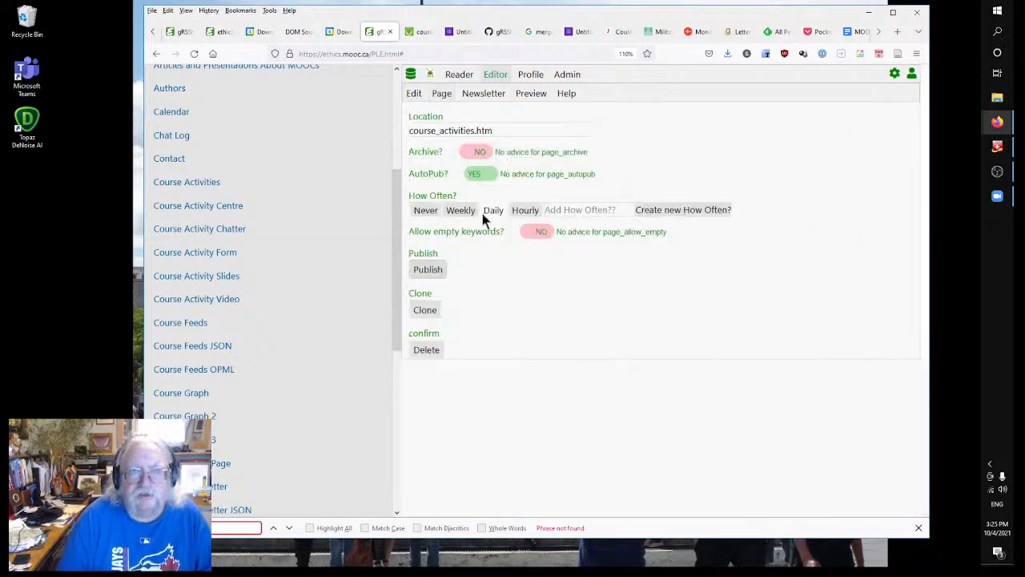
pyautogui.click(292, 33)
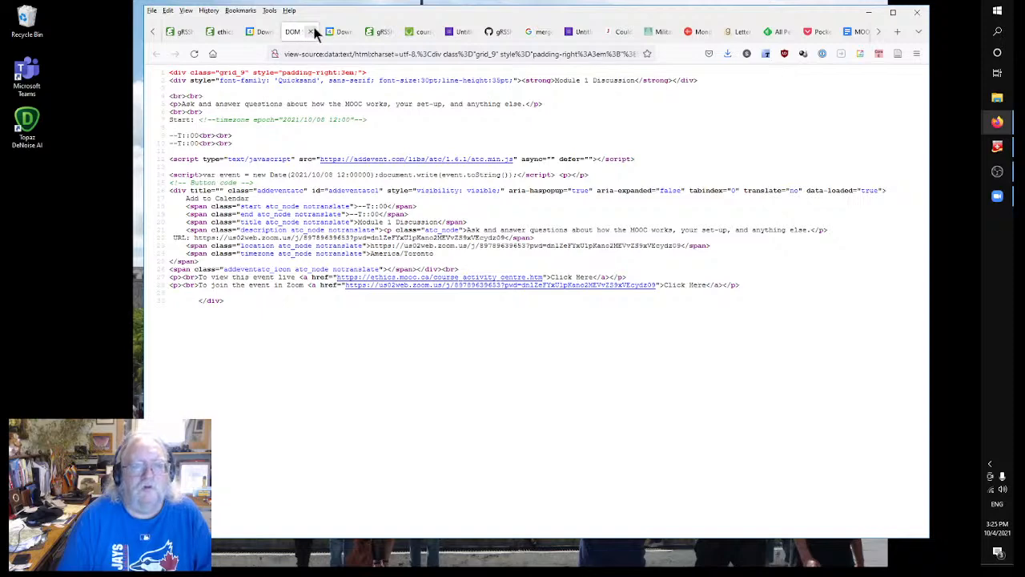
pyautogui.click(378, 32)
pyautogui.click(220, 33)
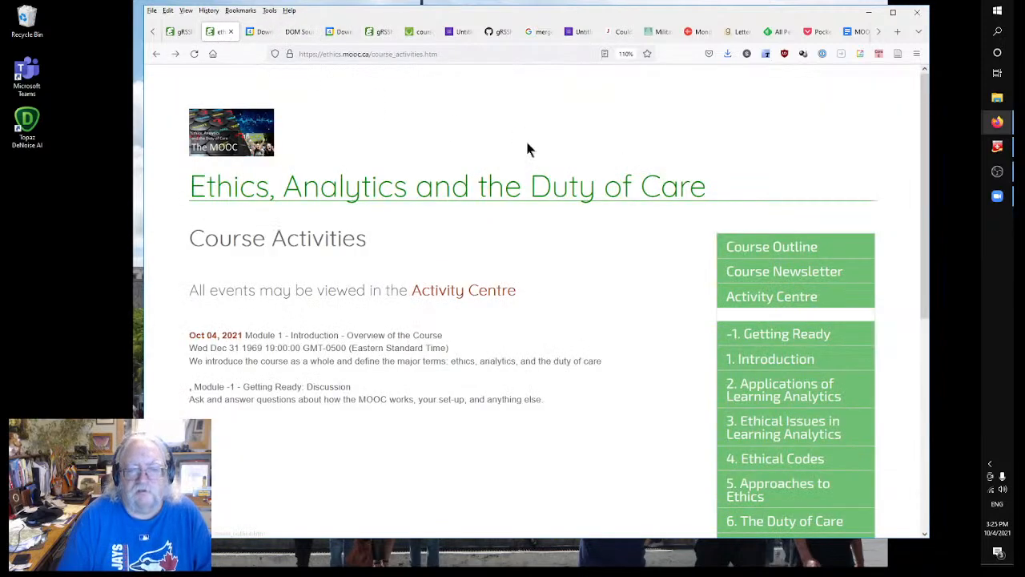
pyautogui.rightClick(513, 127)
pyautogui.click(592, 139)
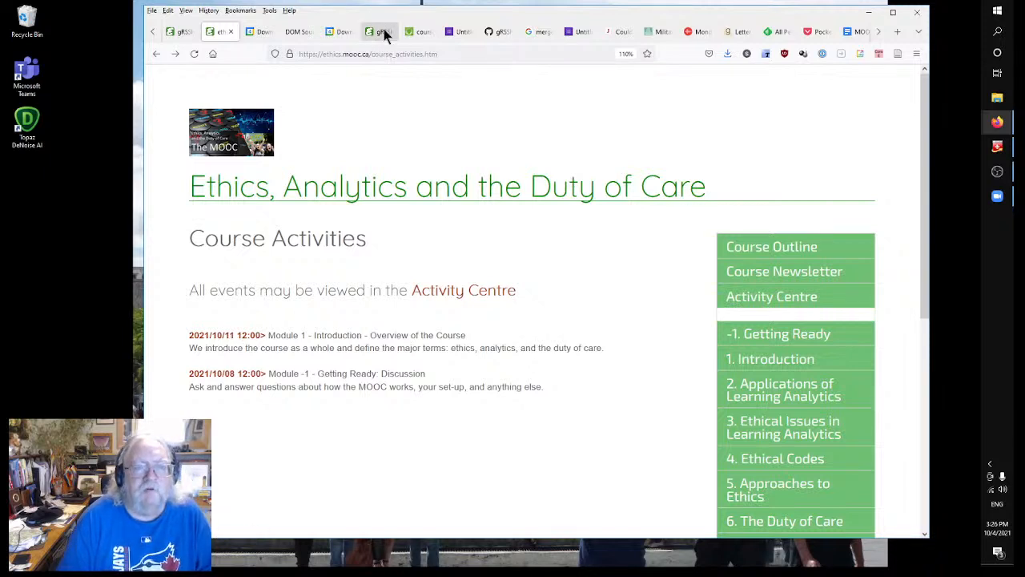
# Open the event_summary view from the list of views in the editor showing the event record.
pyautogui.click(185, 32)
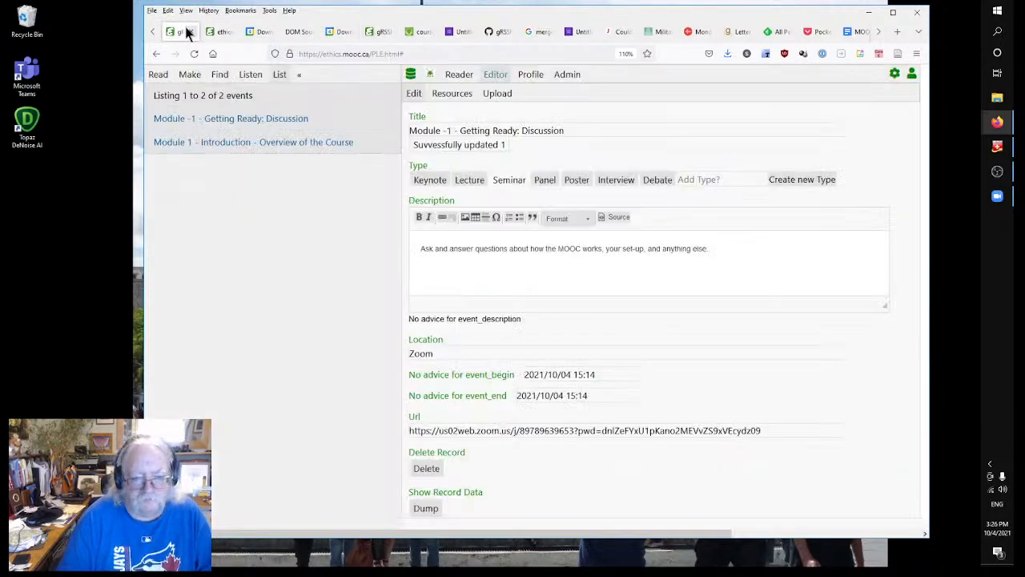
pyautogui.click(190, 73)
pyautogui.scroll(-10, 257, 175)
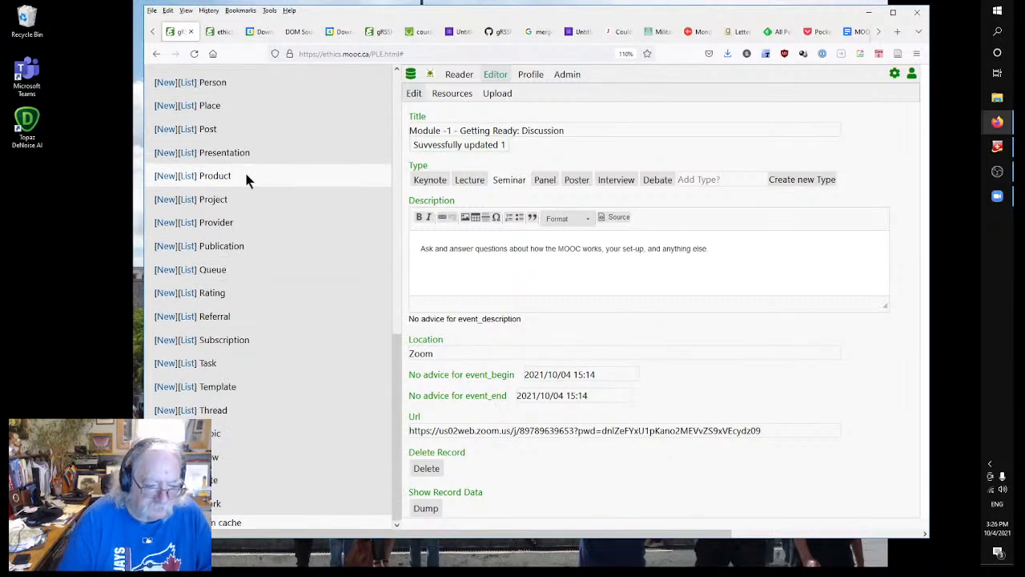
pyautogui.click(192, 456)
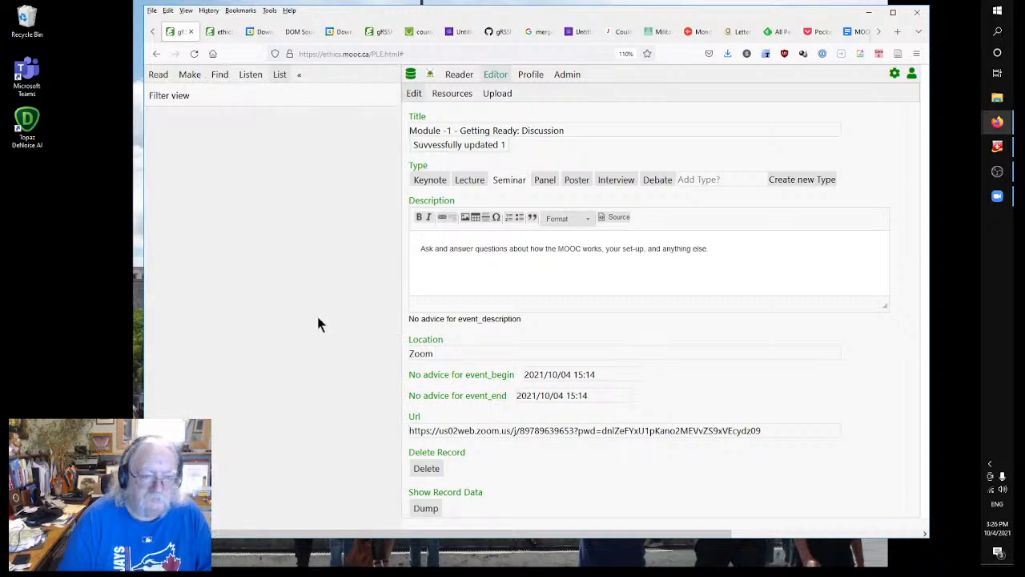
pyautogui.scroll(-5, 269, 305)
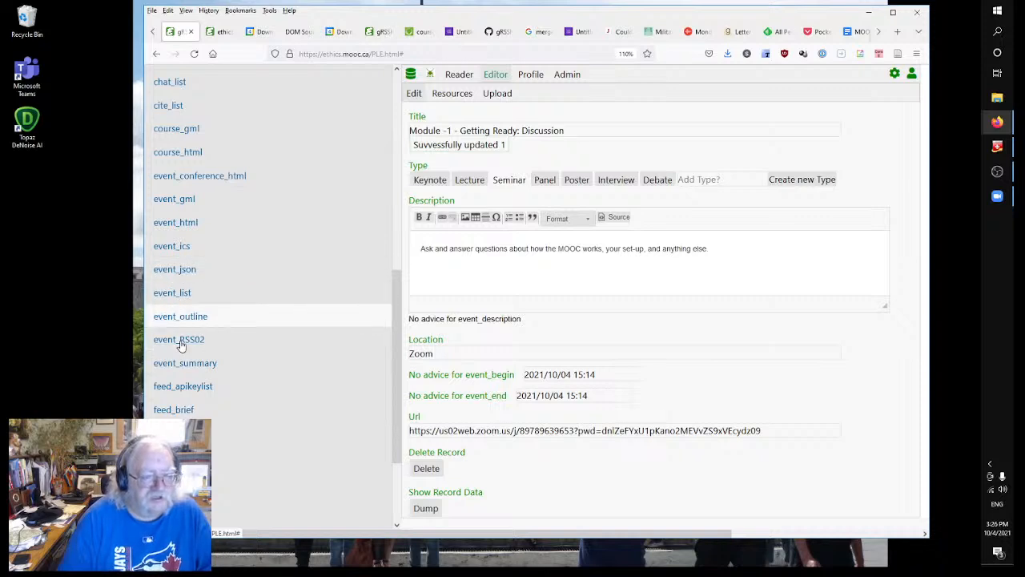
pyautogui.click(202, 364)
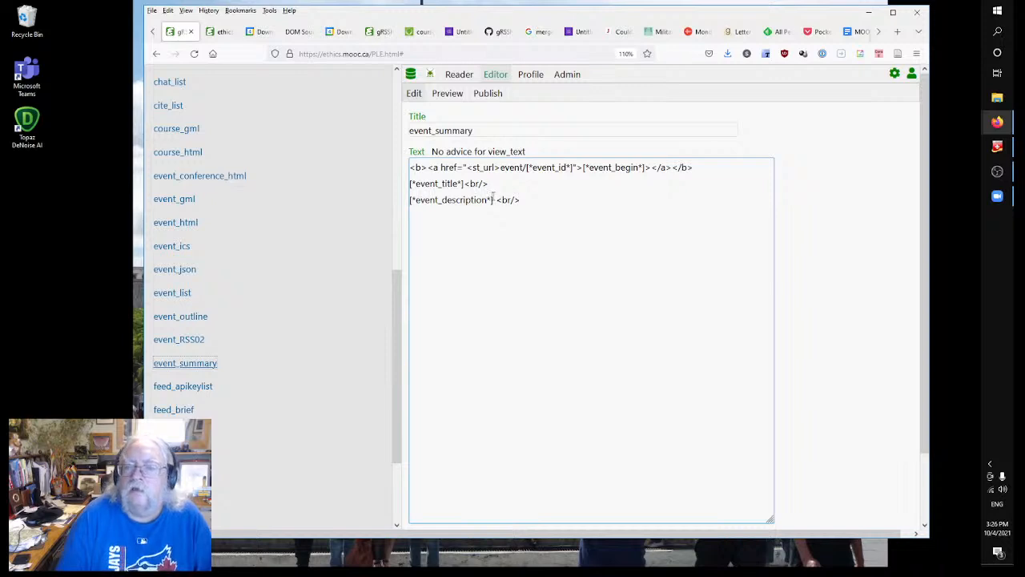
# Remove the stray > after [*event_begin*] in the event_summary view's link and commit the text.
pyautogui.click(653, 168)
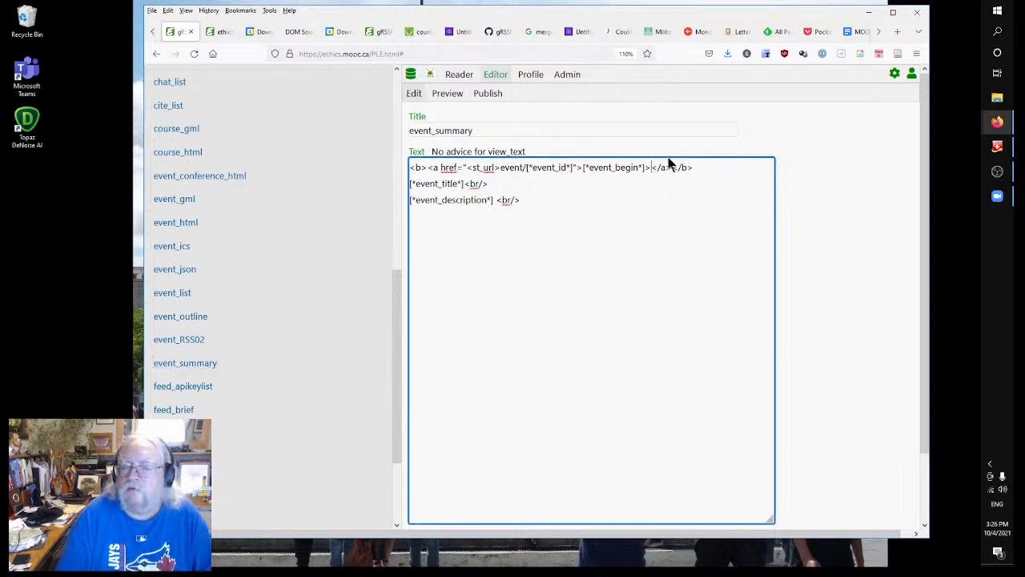
pyautogui.press('BackSpace')
pyautogui.click(808, 342)
# Republish the Course Activities page with the corrected summary view and reload the live page.
pyautogui.click(371, 32)
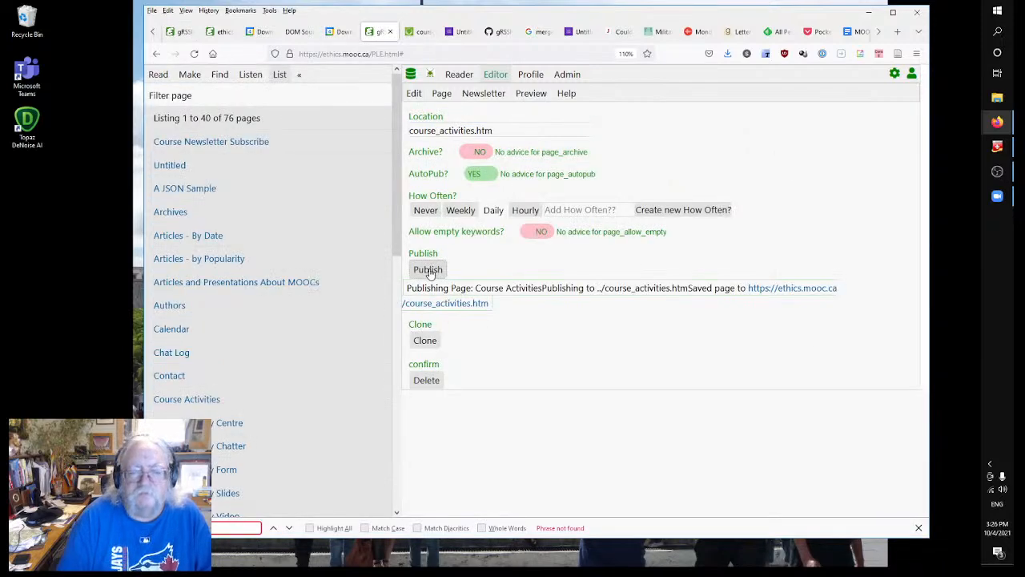
pyautogui.click(223, 32)
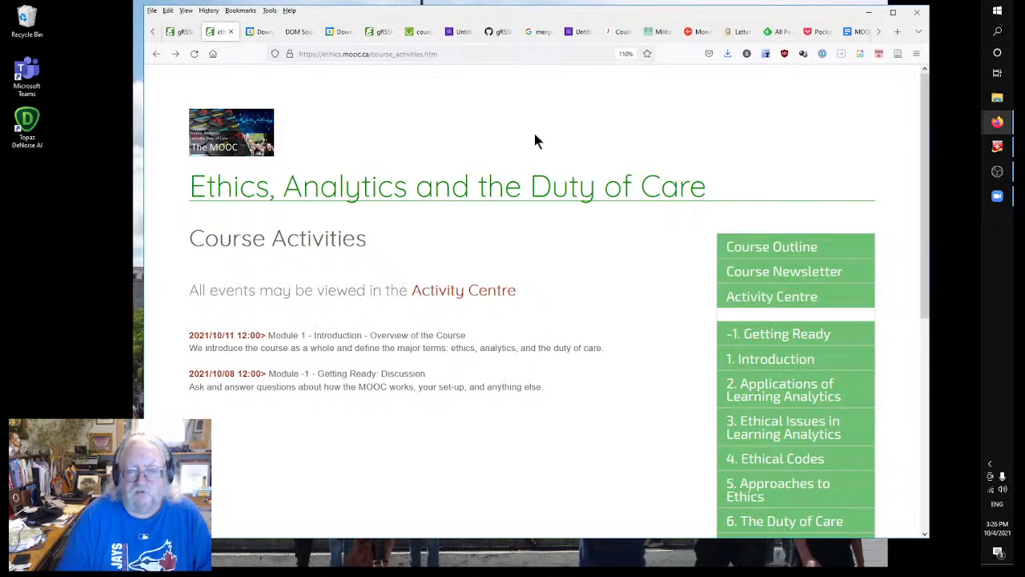
pyautogui.rightClick(472, 90)
pyautogui.click(559, 102)
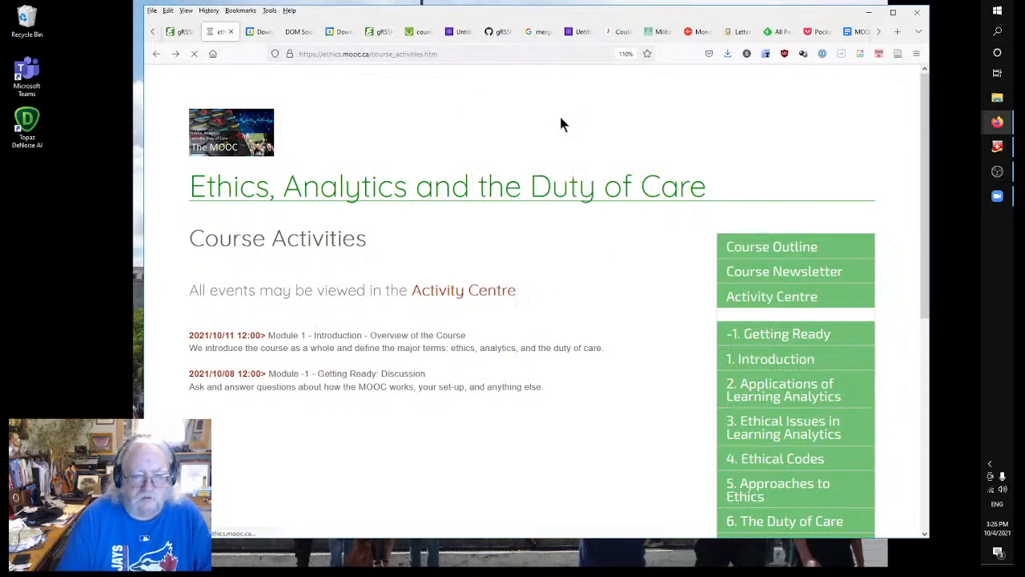